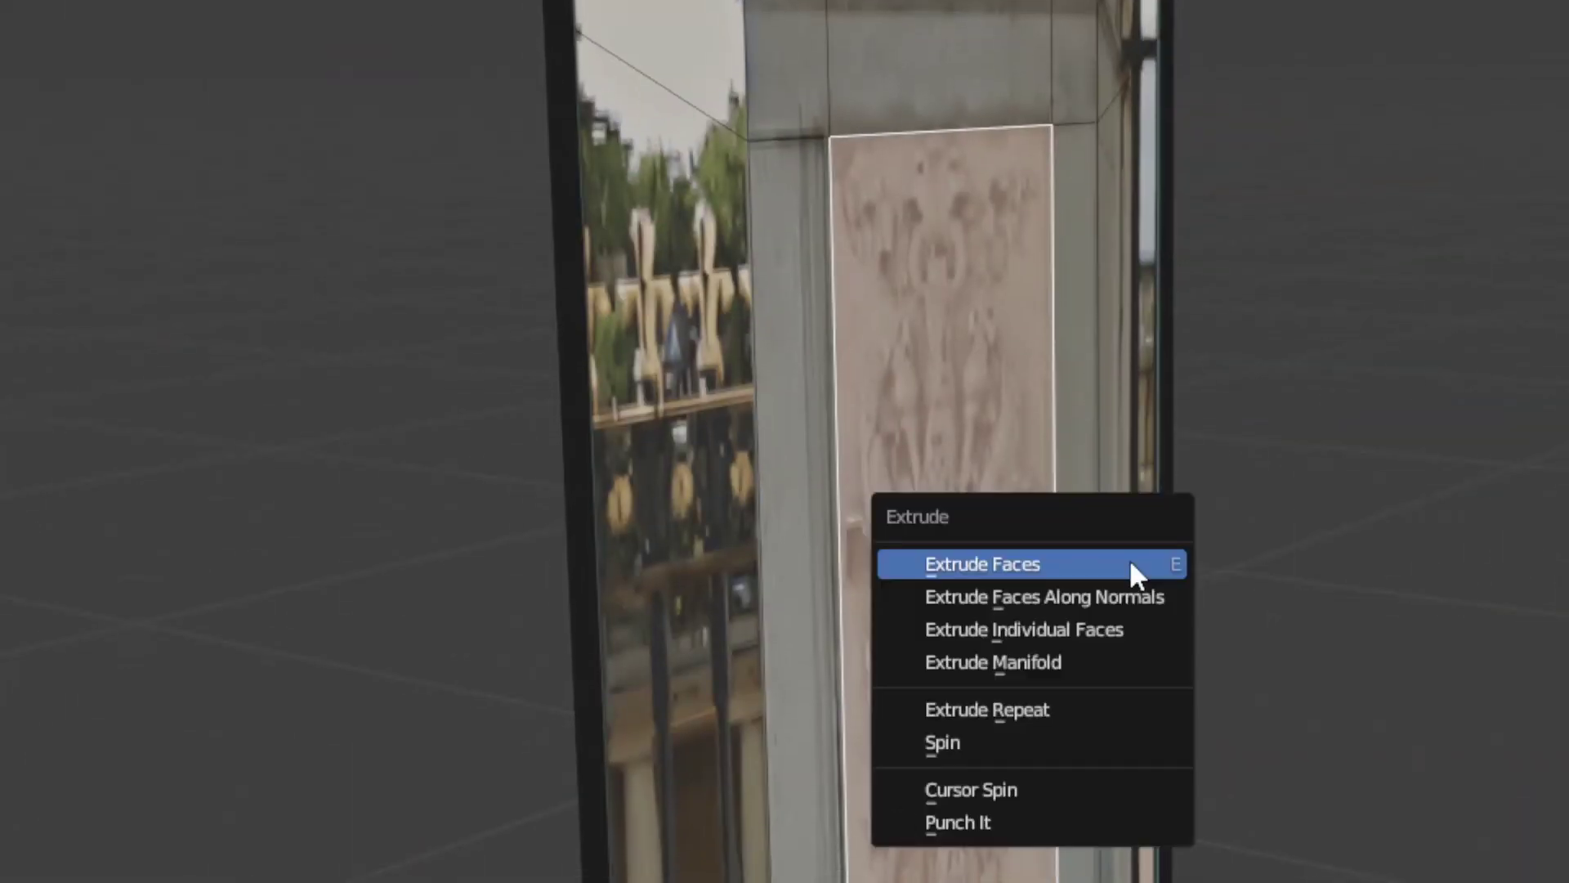
Extrude the selected carved panel face on the pillar mesh.
{"action": "left_click", "coordinate": [1131, 564]}
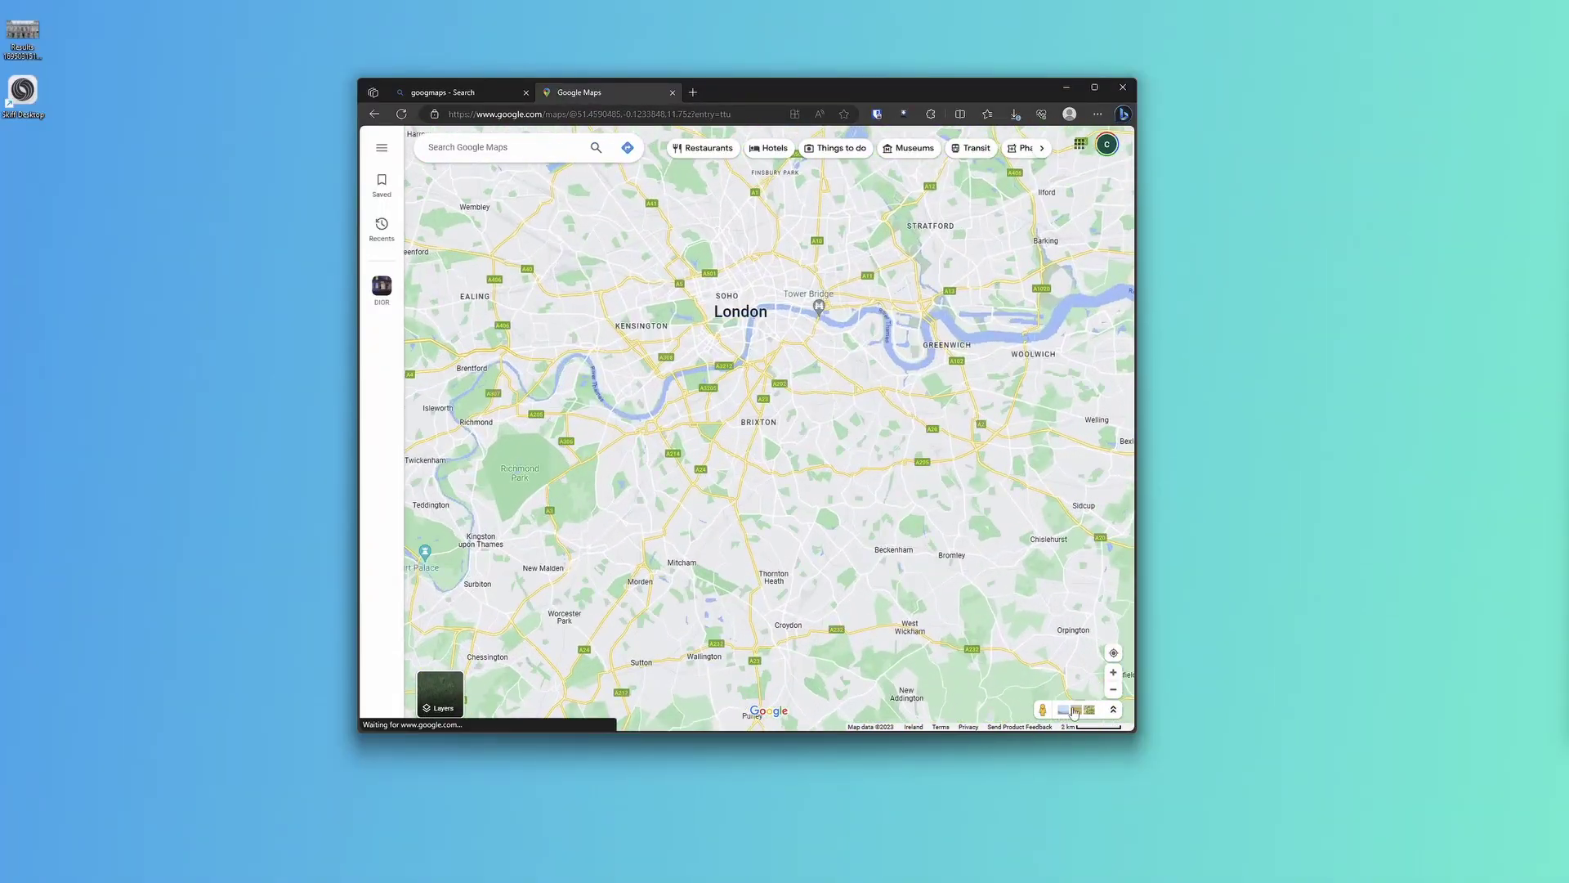
Enter Street View in central London and frame the stone pillar with the lion statue beside the ornate gate.
{"action": "left_click_drag", "start_coordinate": [1041, 705], "coordinate": [1041, 567]}
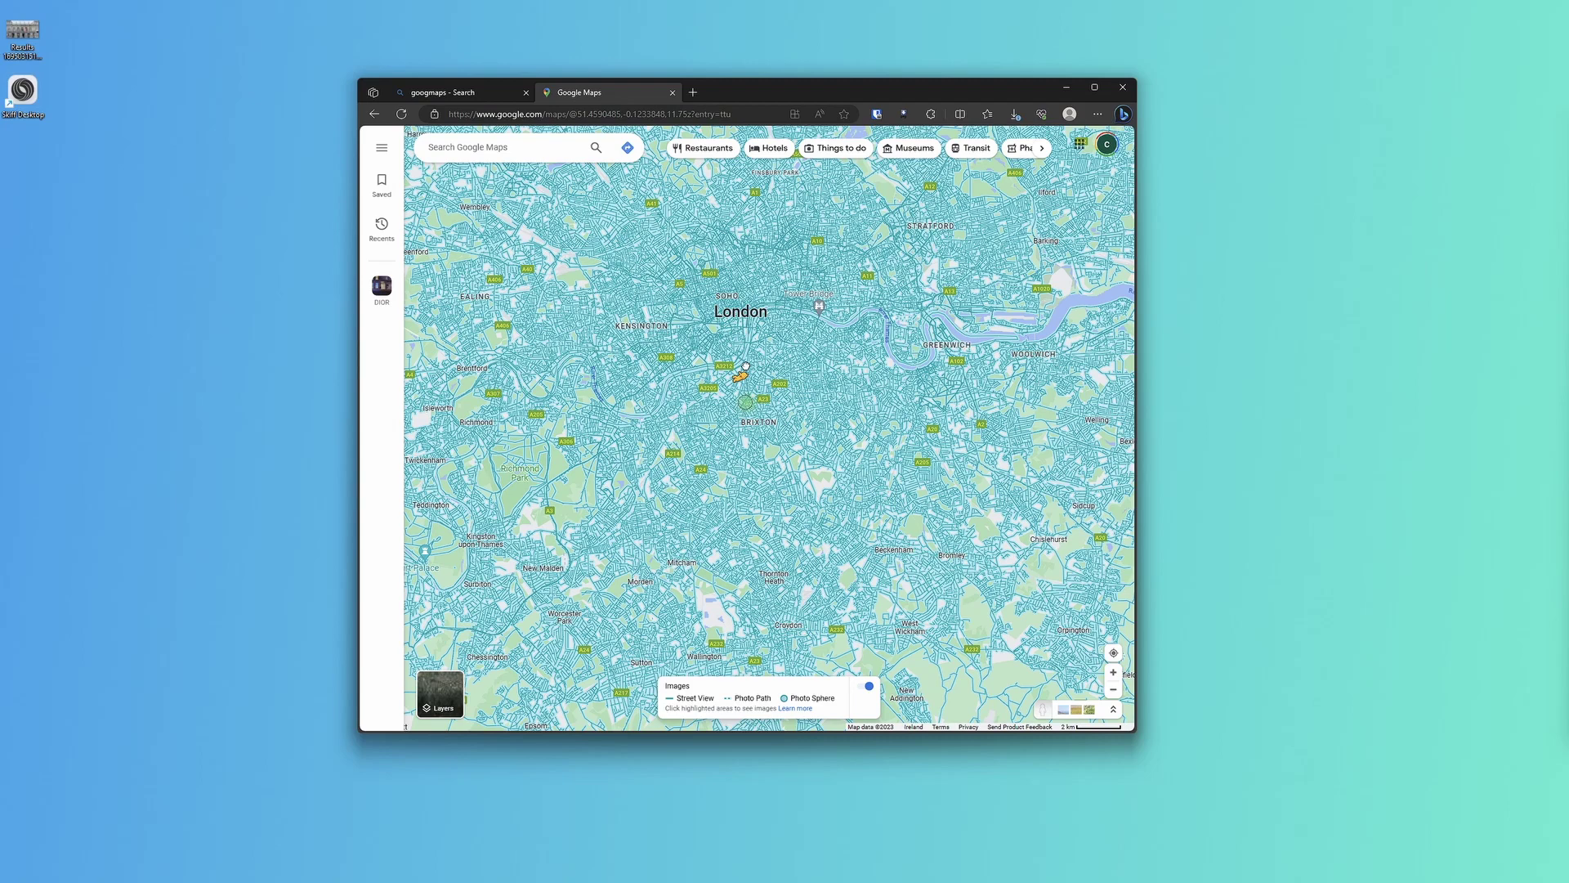
{"action": "left_click_drag", "start_coordinate": [746, 361], "coordinate": [713, 327]}
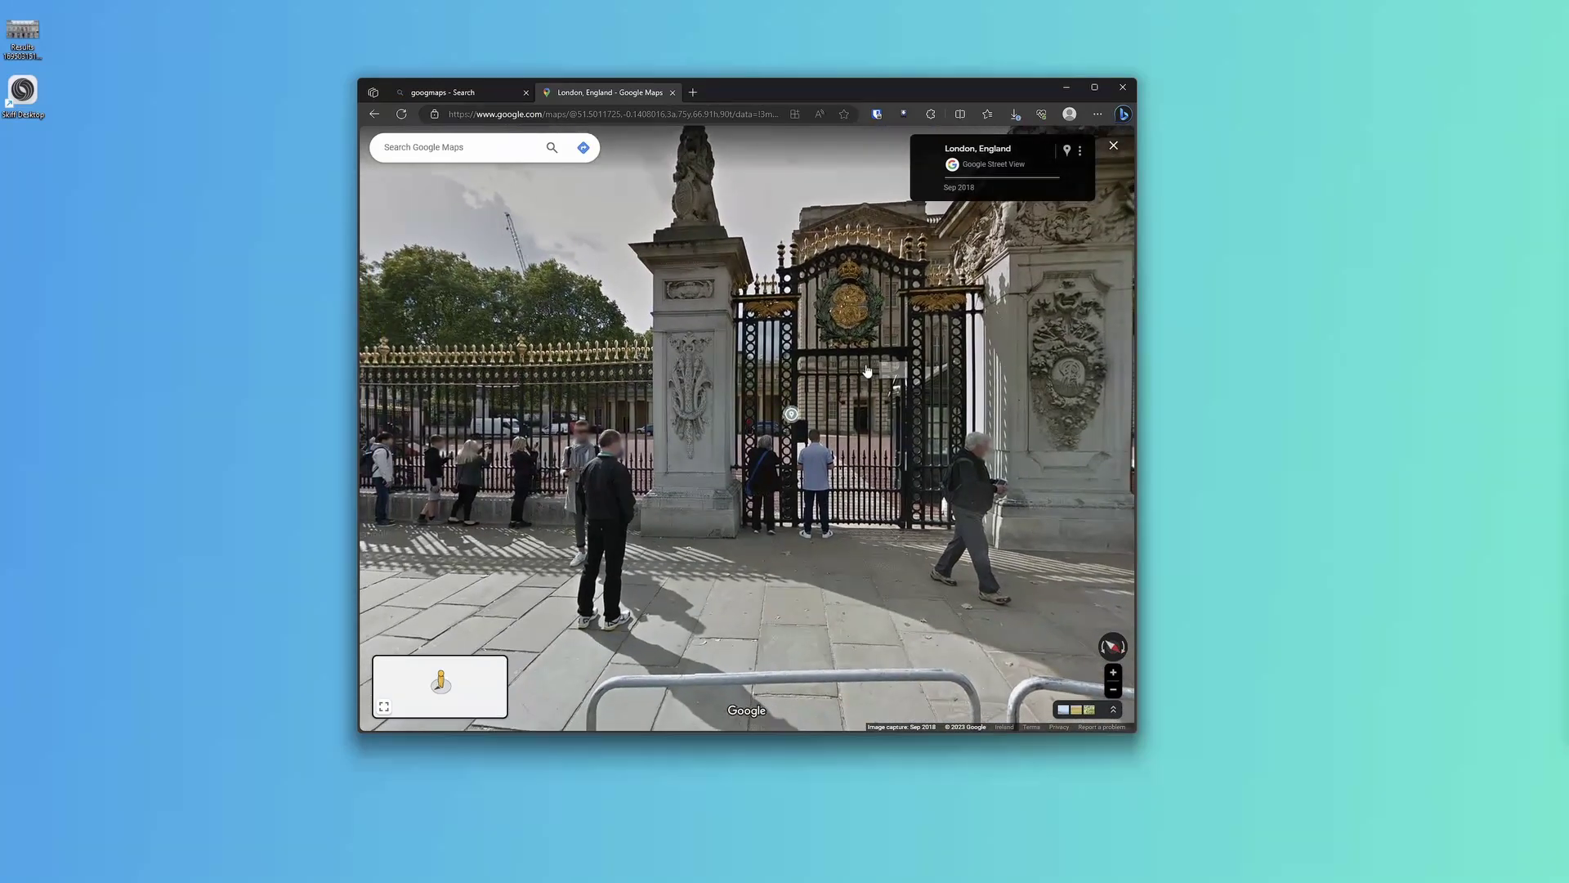
{"action": "left_click_drag", "start_coordinate": [890, 390], "coordinate": [873, 387]}
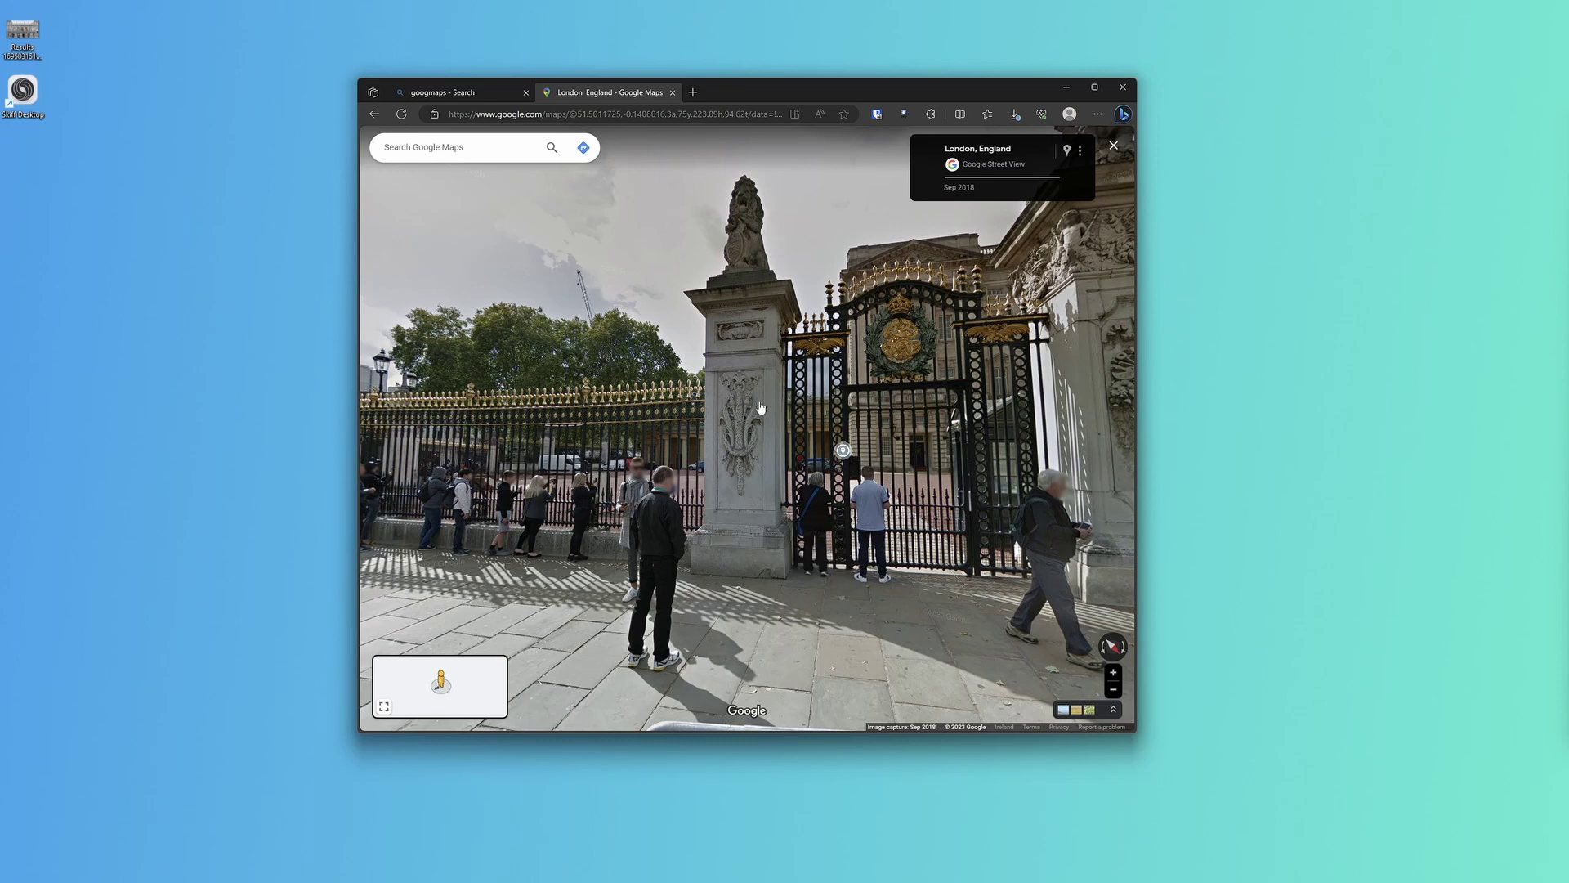
Capture a tall screenshot region around the whole gate pillar, from above the lion statue down to the pavement.
{"action": "middle_click", "coordinate": [639, 229]}
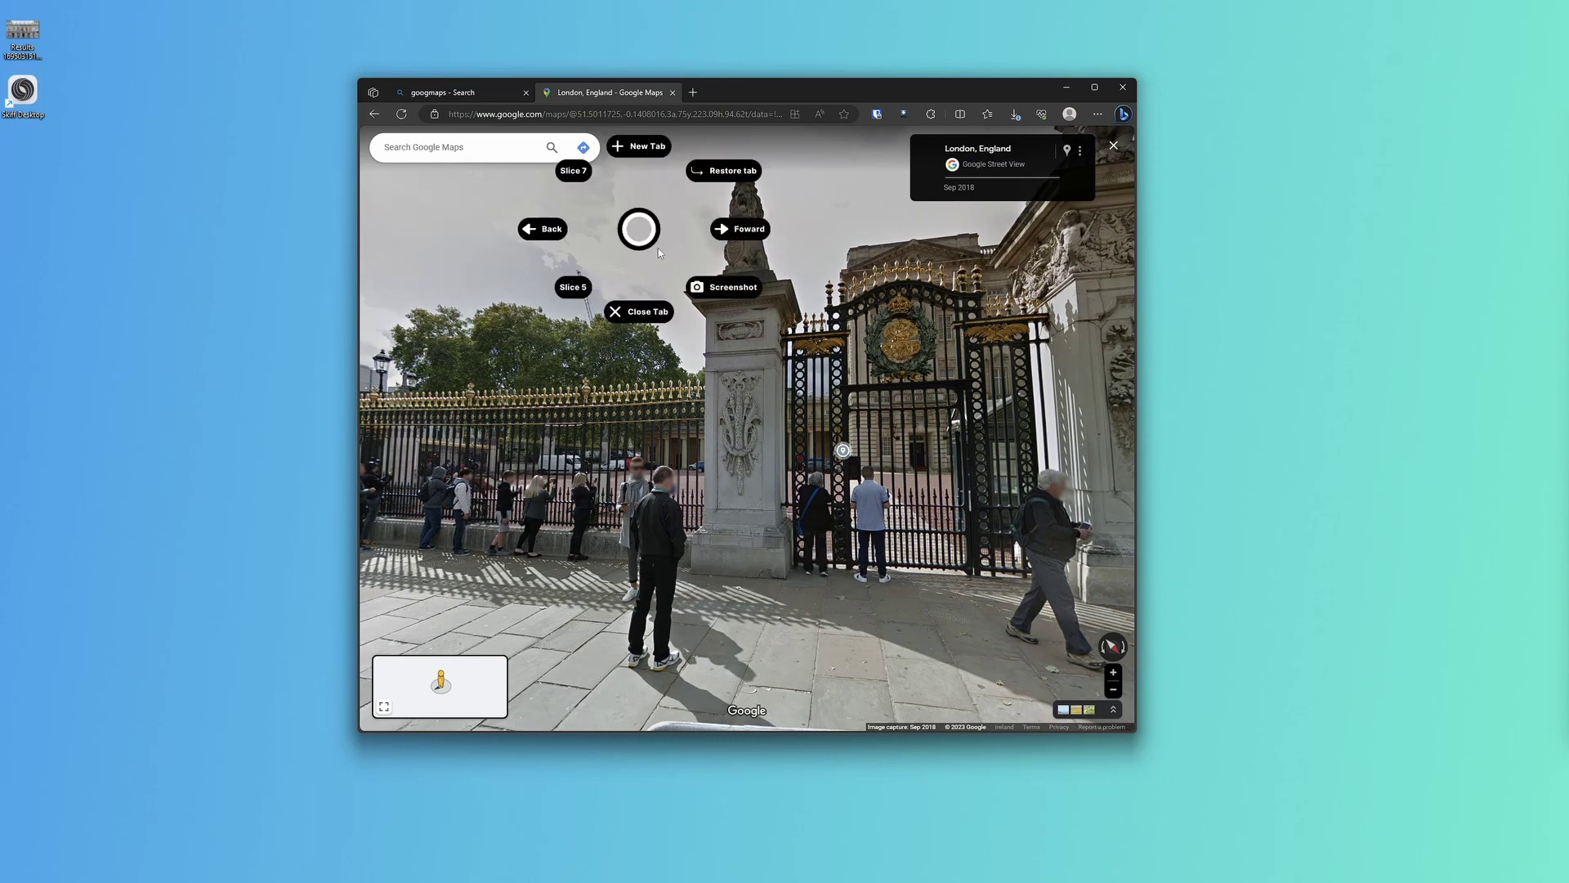
{"action": "left_click", "coordinate": [843, 400]}
{"action": "left_click_drag", "start_coordinate": [615, 148], "coordinate": [840, 623]}
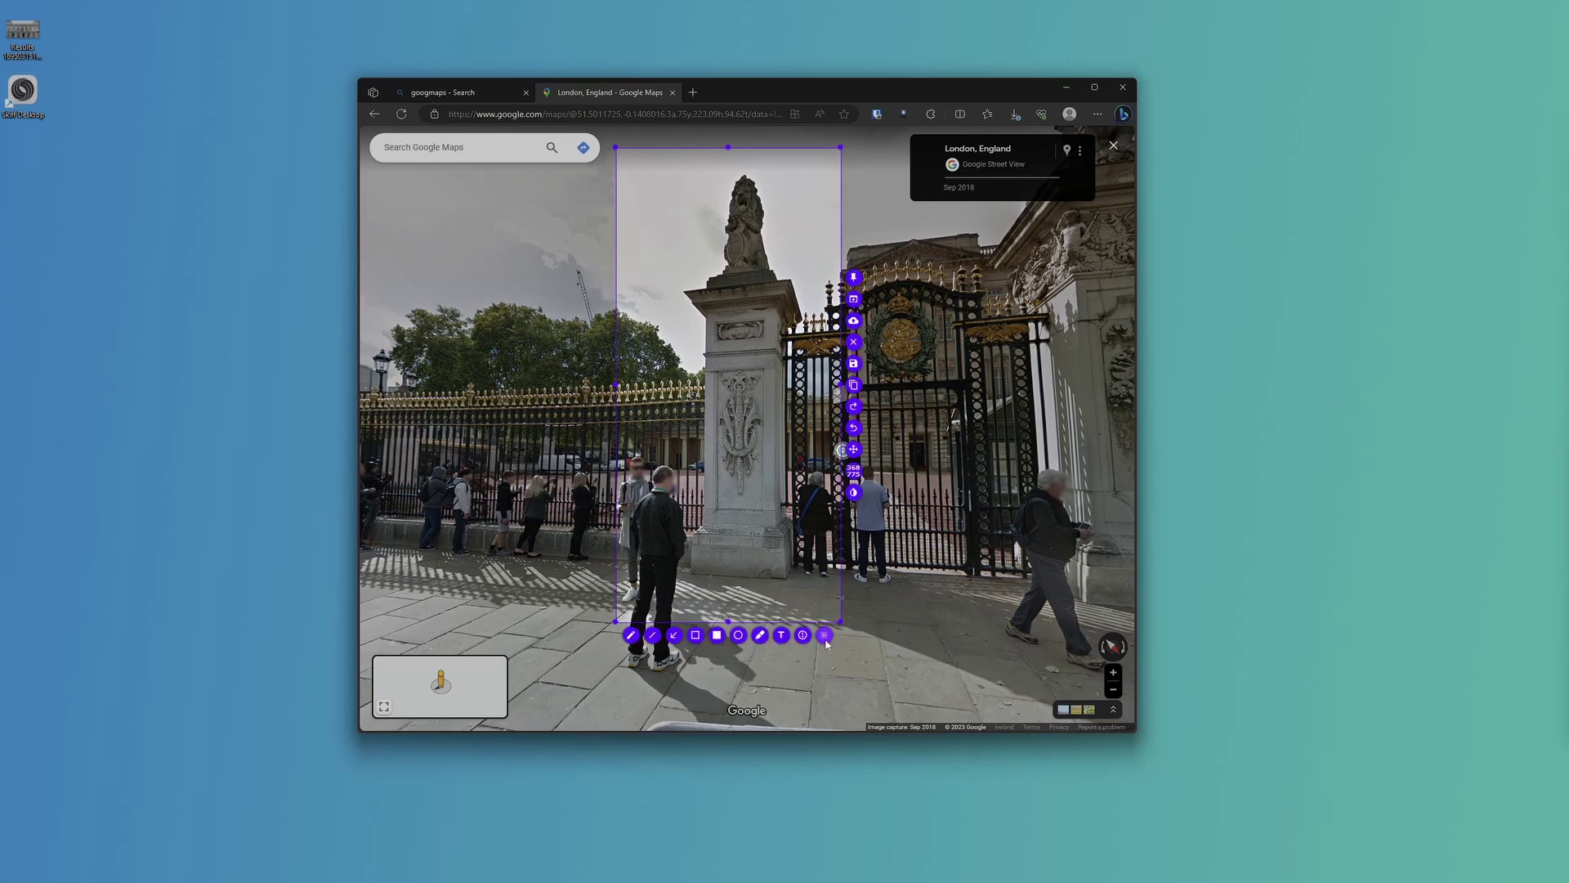
{"action": "left_click", "coordinate": [827, 632]}
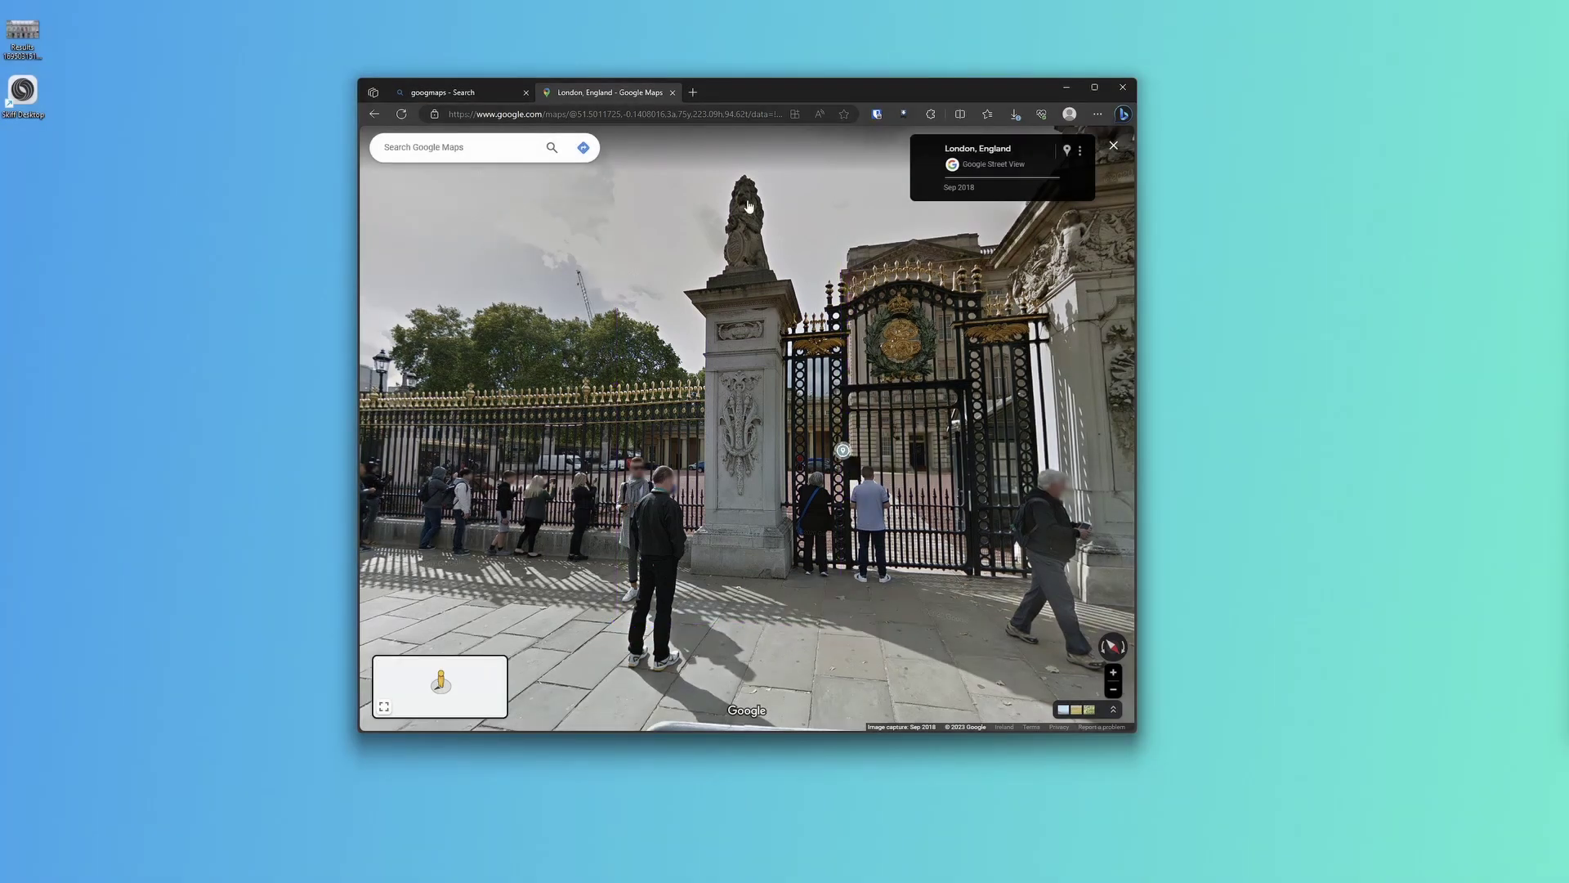
Open sandripper.vercel.app in a new tab, close the googmaps search tab and maximize the browser window.
{"action": "left_click", "coordinate": [691, 93]}
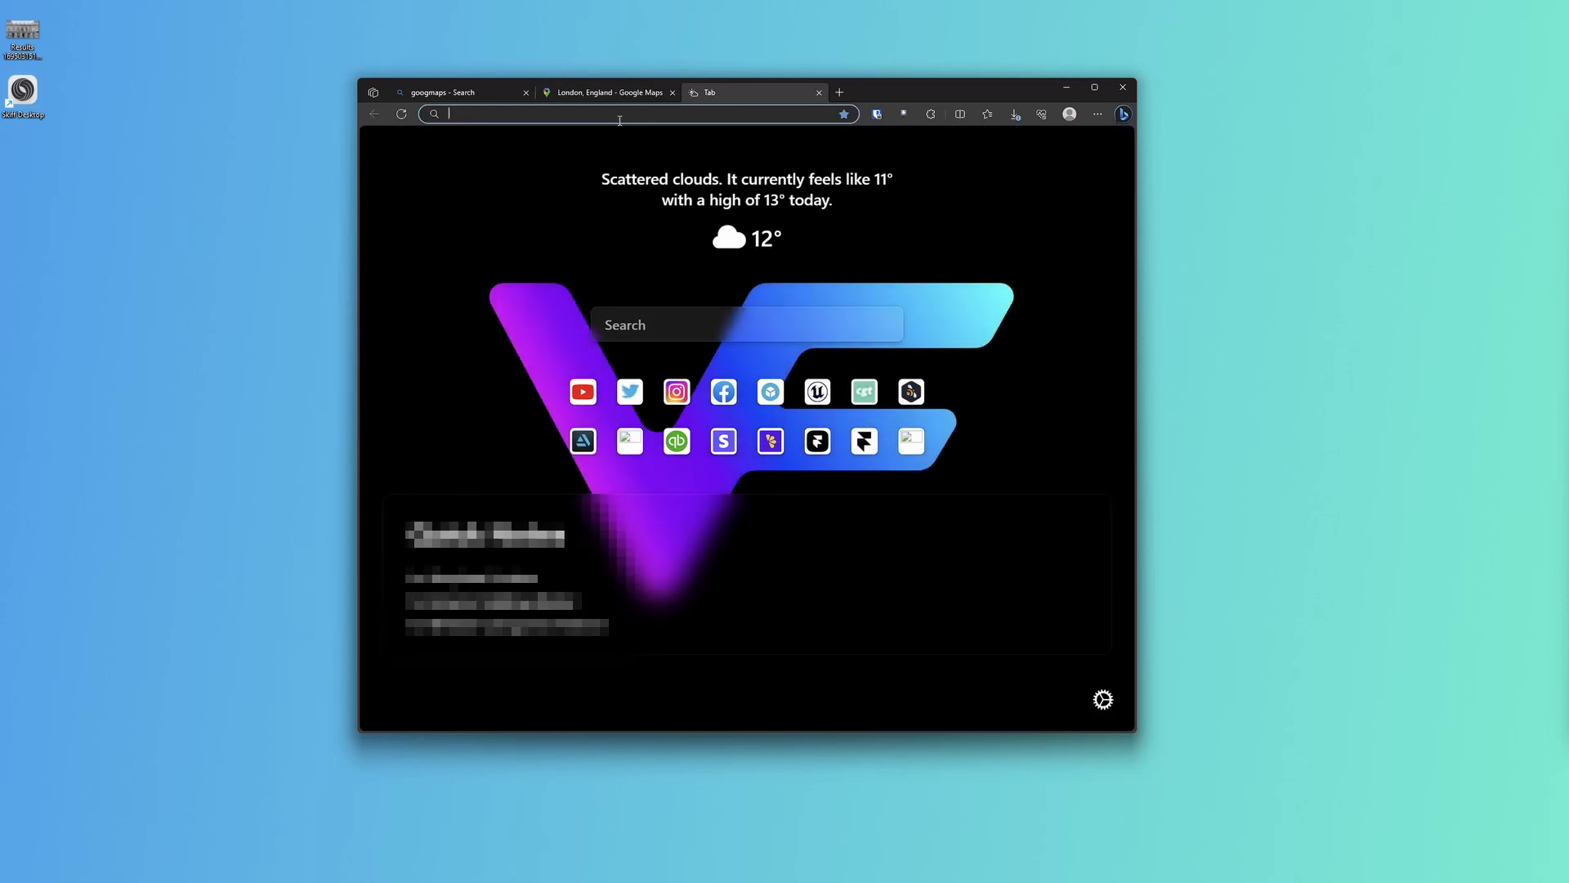
{"action": "left_click", "coordinate": [618, 116]}
{"action": "type", "text": "sandripper.vercel.app"}
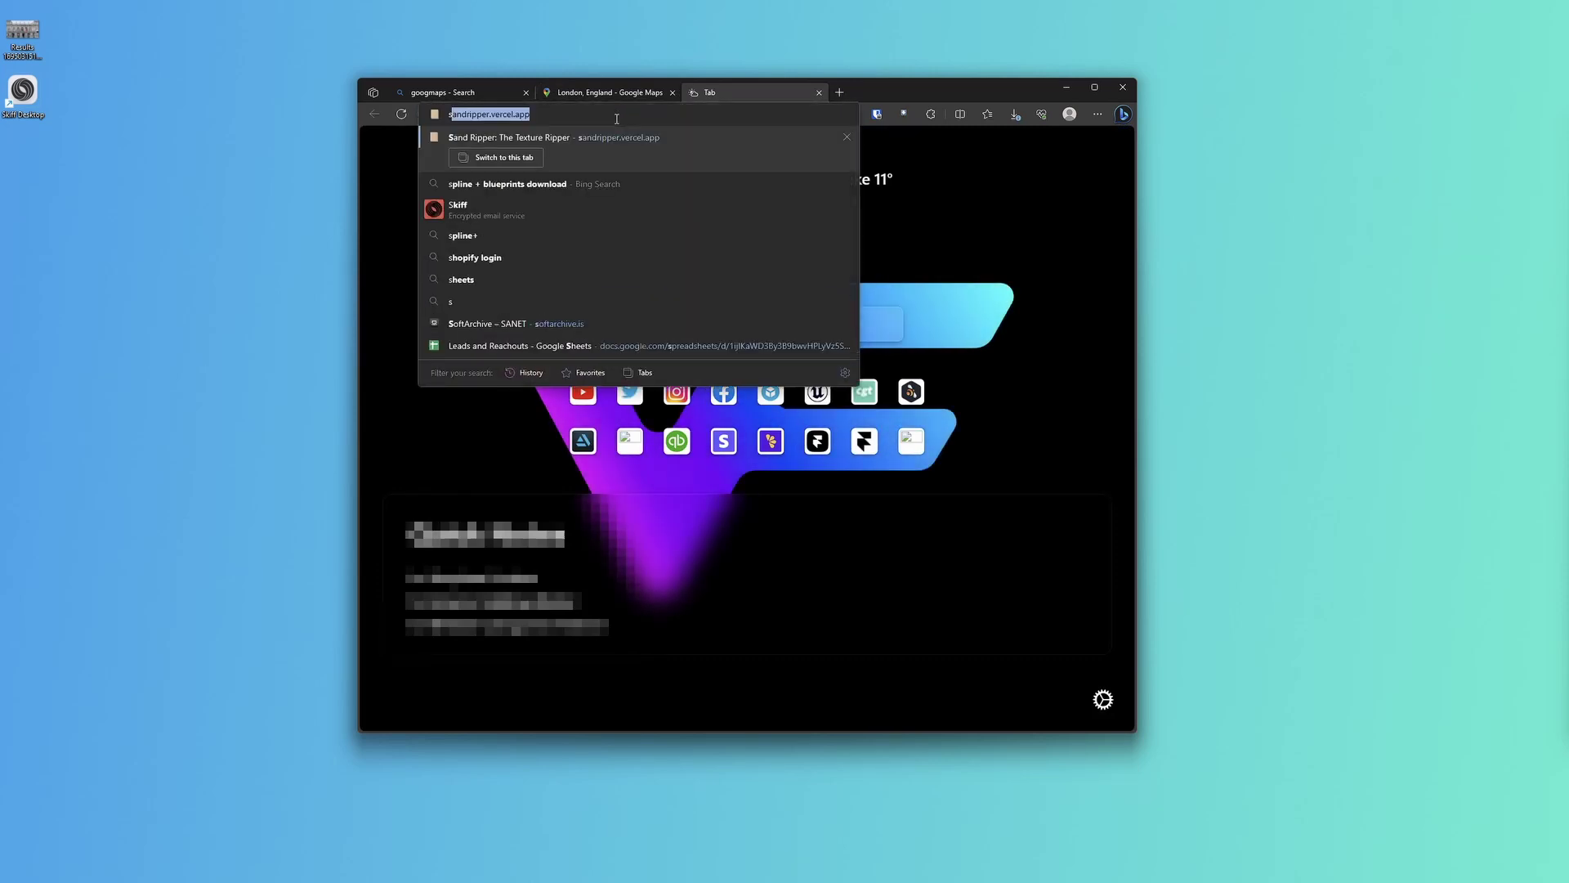
{"action": "key", "text": "Return"}
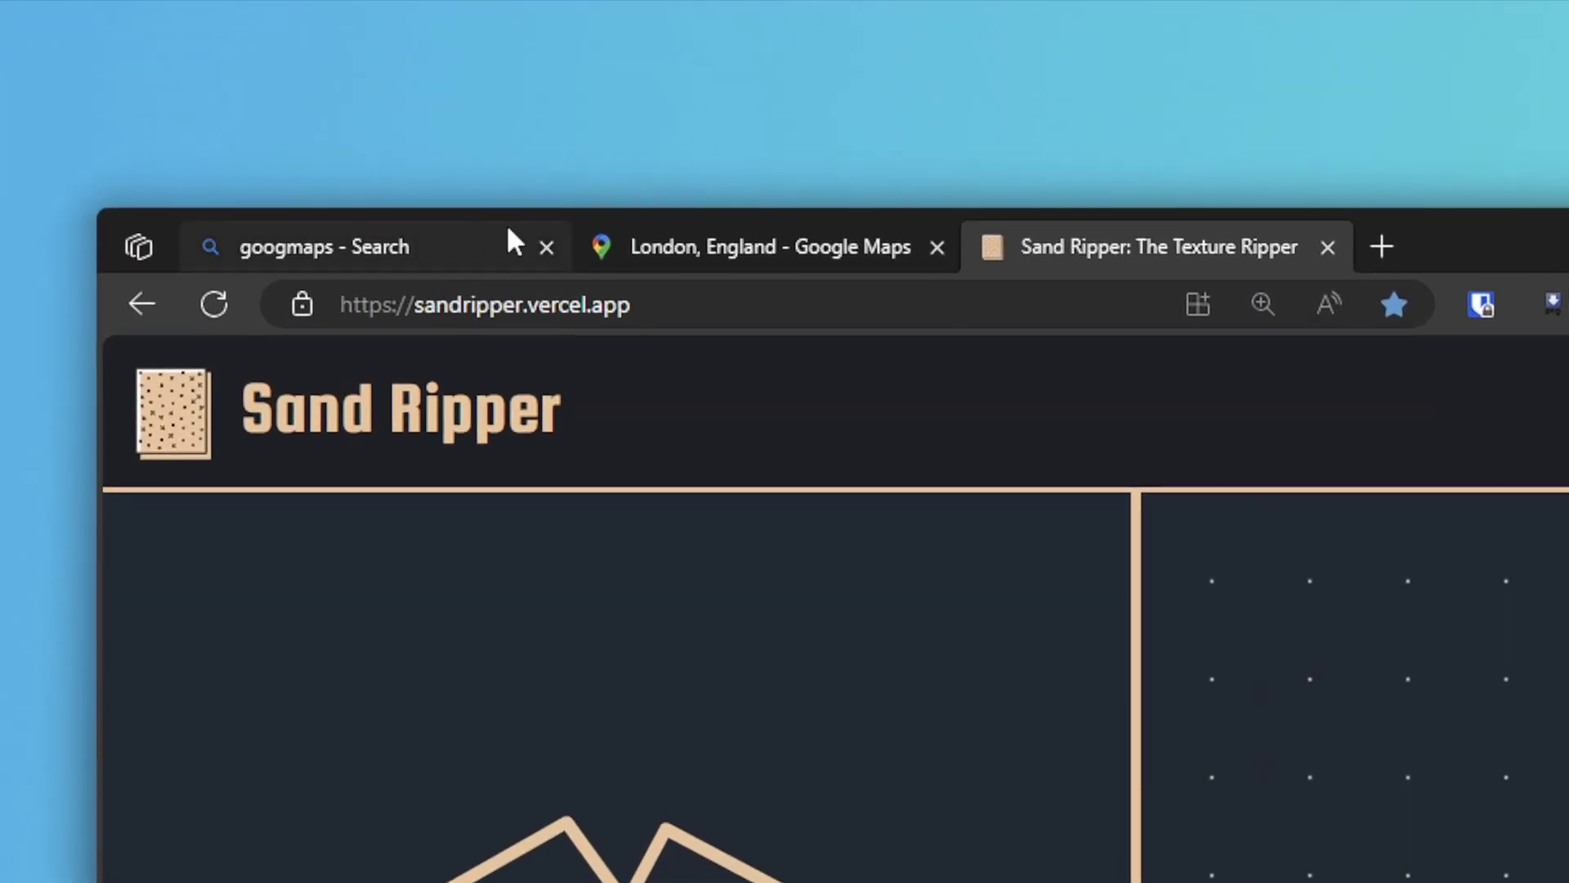
{"action": "left_click", "coordinate": [546, 248]}
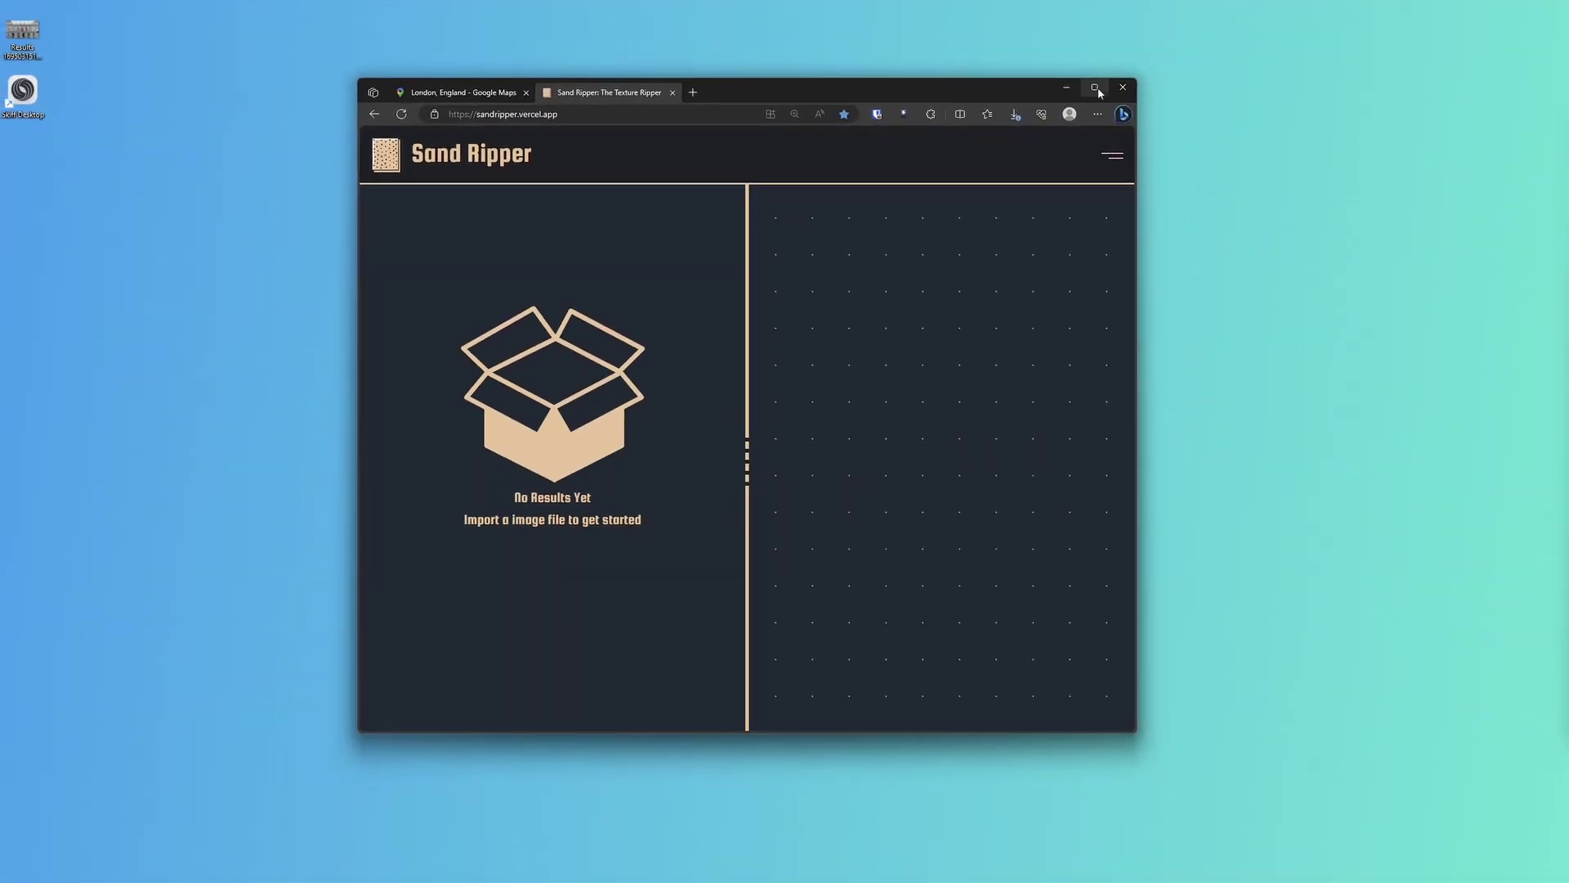
{"action": "left_click", "coordinate": [1097, 88]}
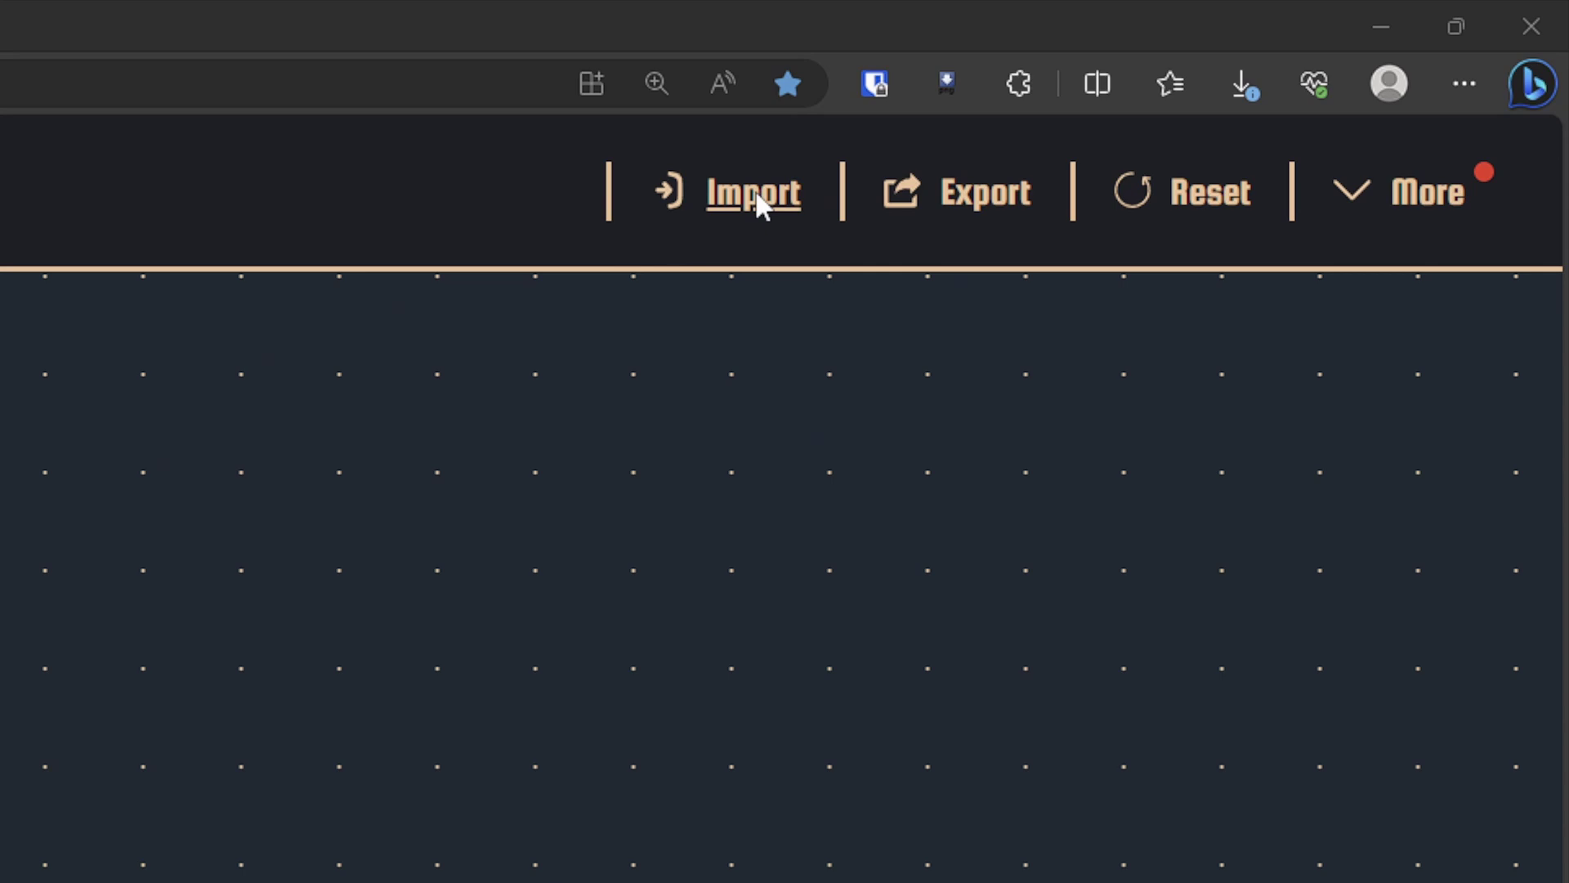
Import the pillar screenshot into Sand Ripper and fit the perspective grid's corners around the pillar from capital to base.
{"action": "left_click", "coordinate": [760, 202]}
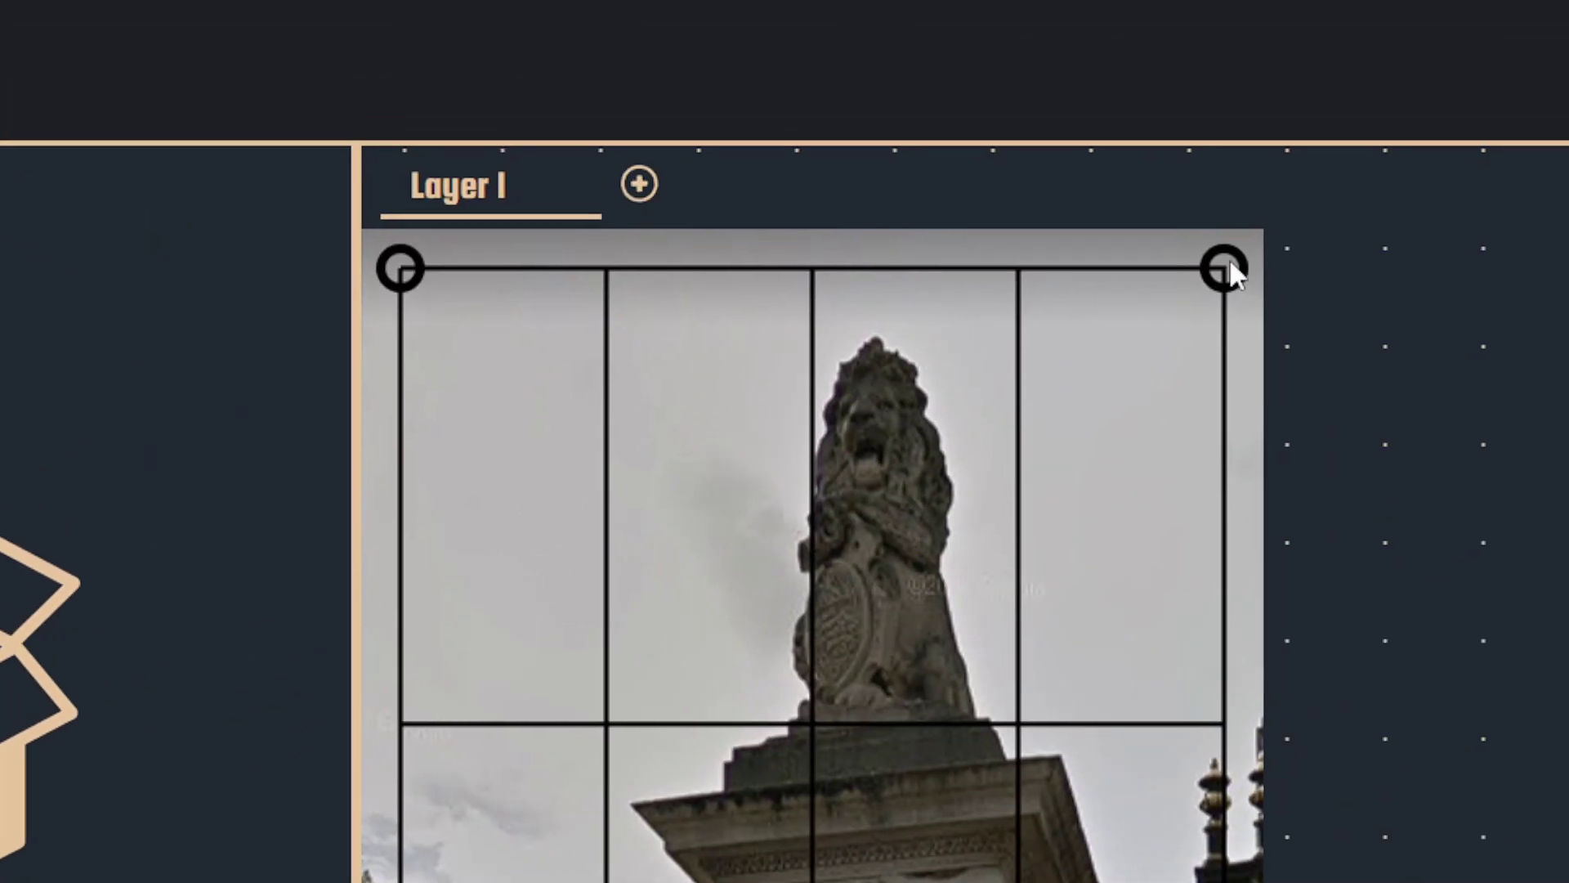
{"action": "left_click_drag", "start_coordinate": [1272, 82], "coordinate": [1115, 569]}
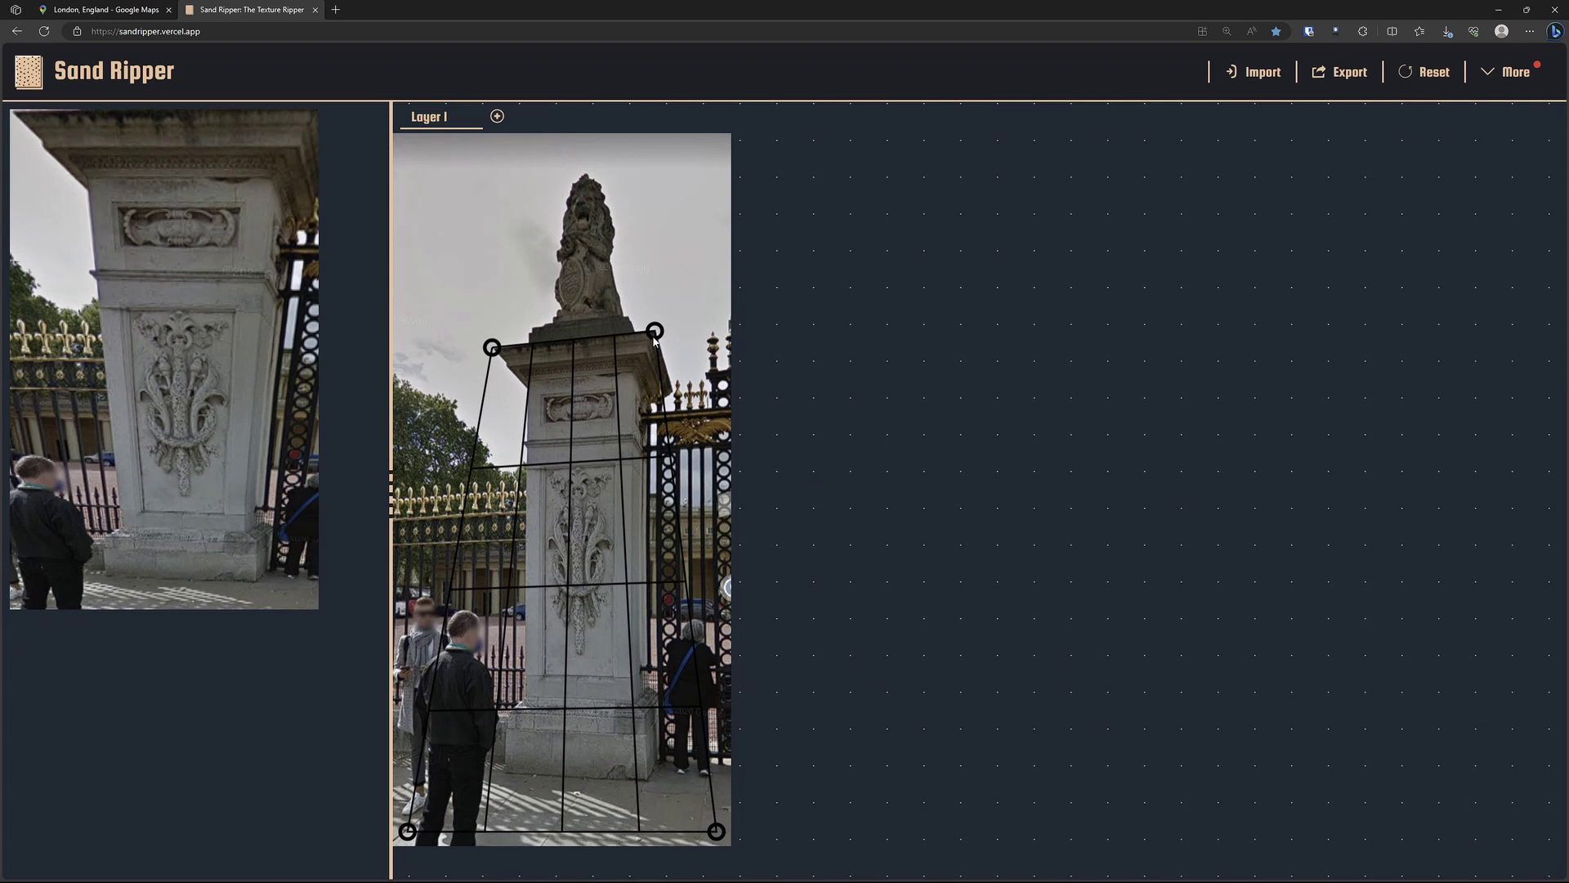
{"action": "left_click_drag", "start_coordinate": [718, 832], "coordinate": [674, 791]}
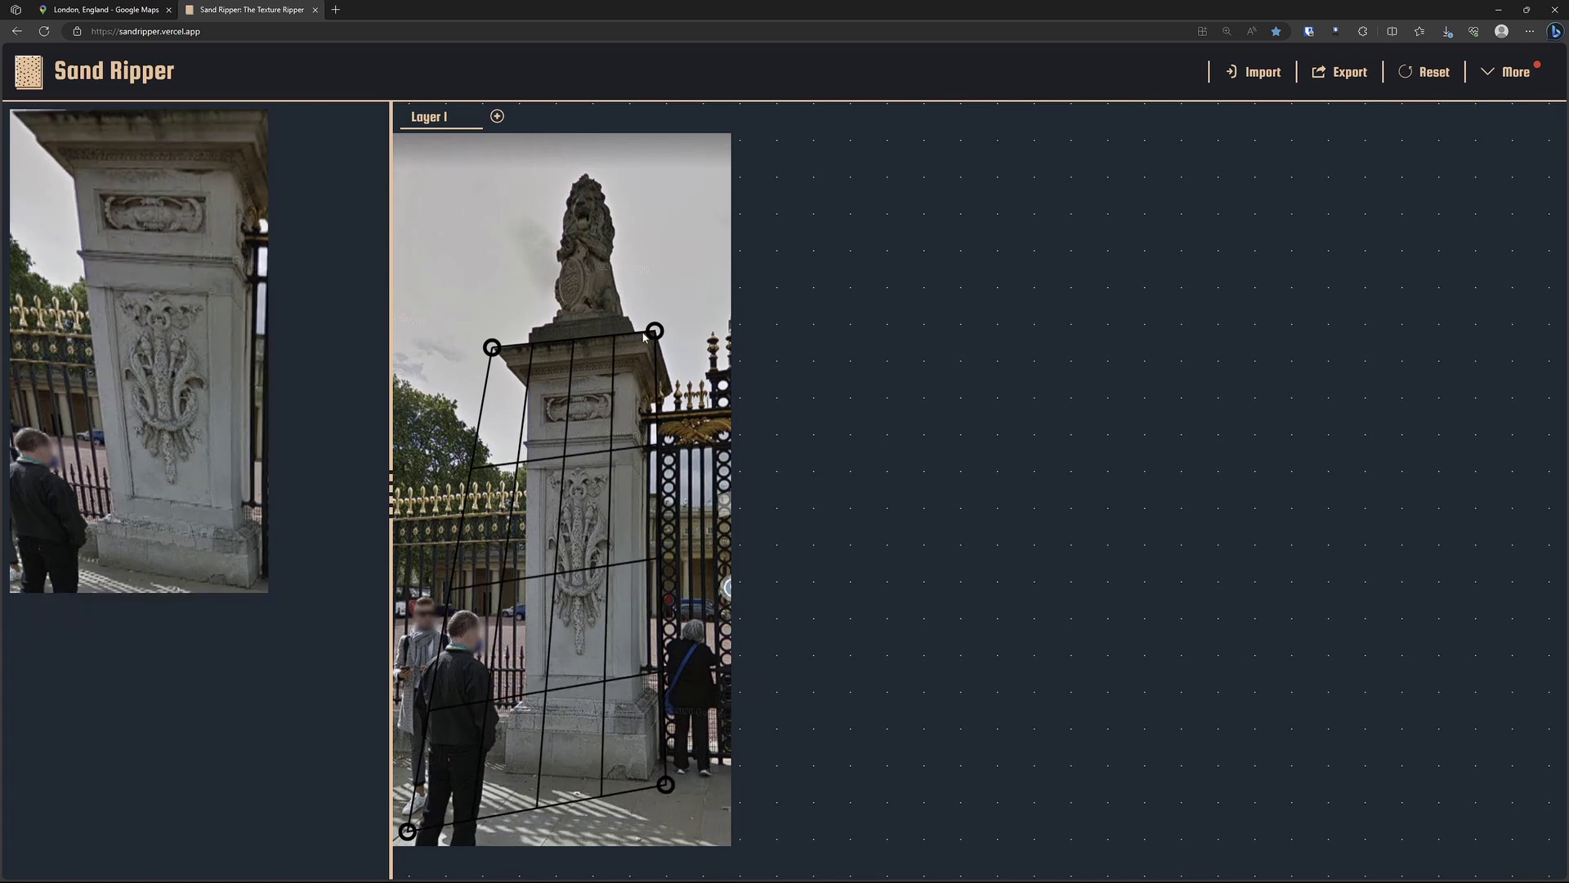
{"action": "left_click_drag", "start_coordinate": [409, 832], "coordinate": [488, 778]}
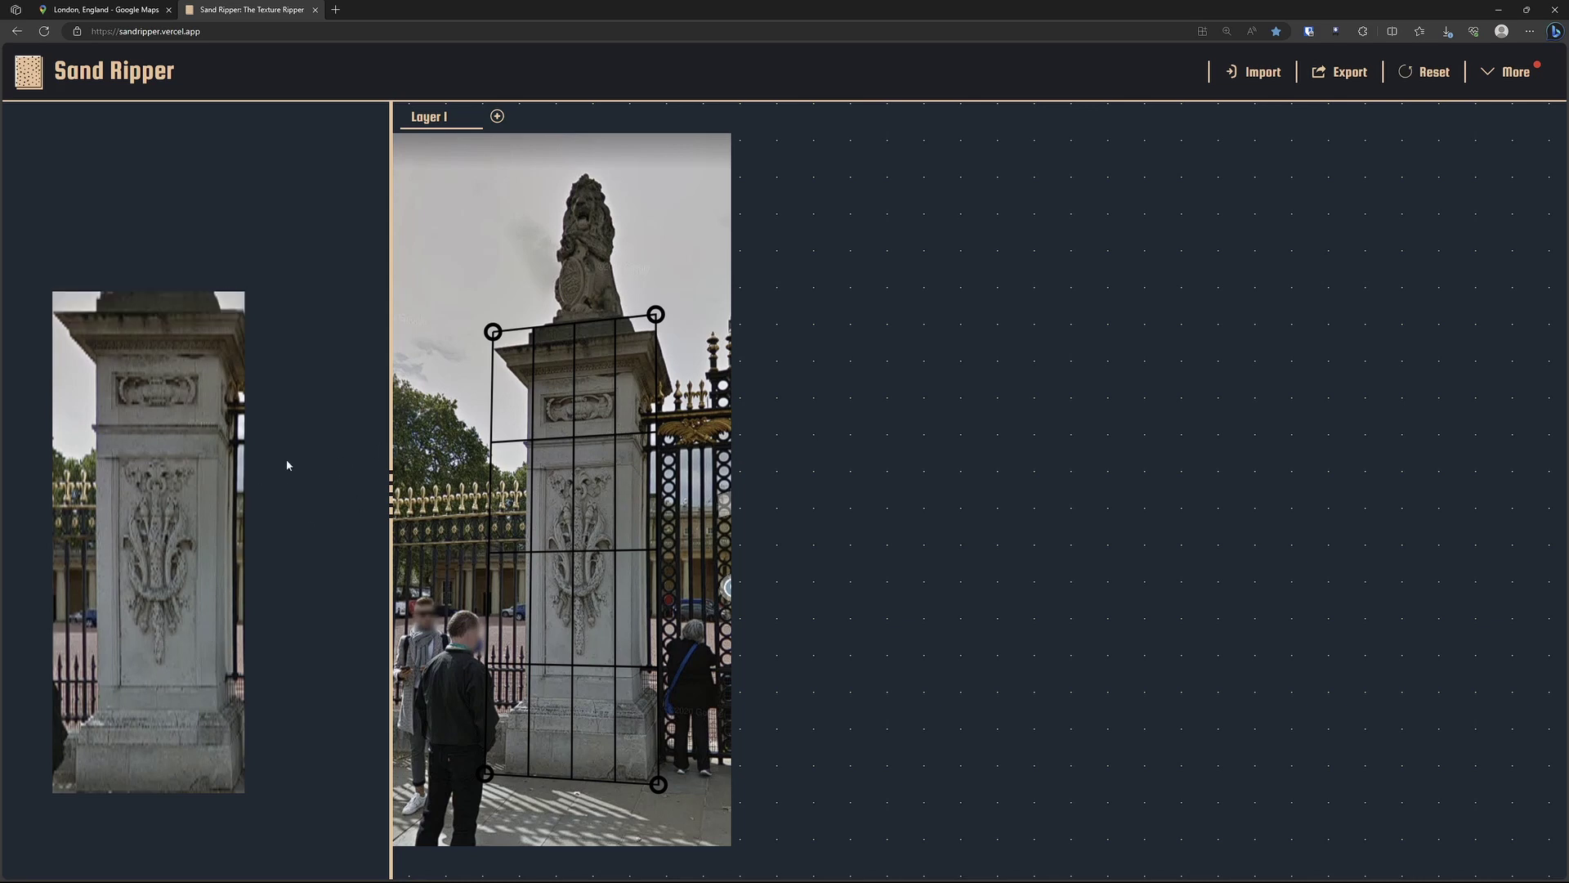
Check the straightened pillar texture up close and export it as a PNG.
{"action": "scroll", "coordinate": [105, 518], "scroll_direction": "up", "scroll_amount": 5}
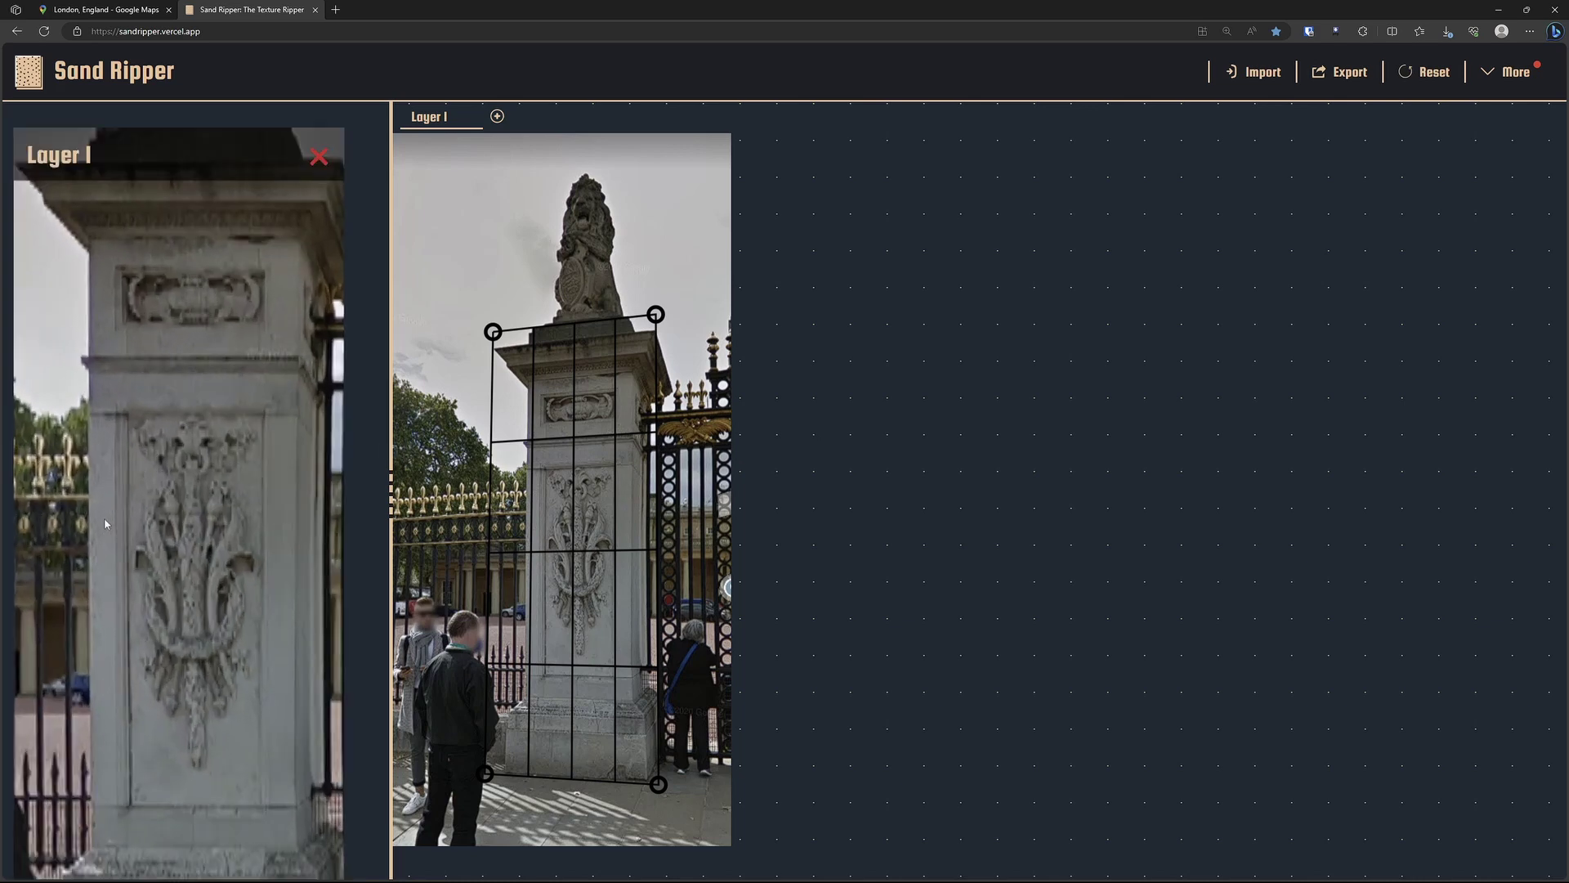
{"action": "scroll", "coordinate": [220, 466], "scroll_direction": "down", "scroll_amount": 1}
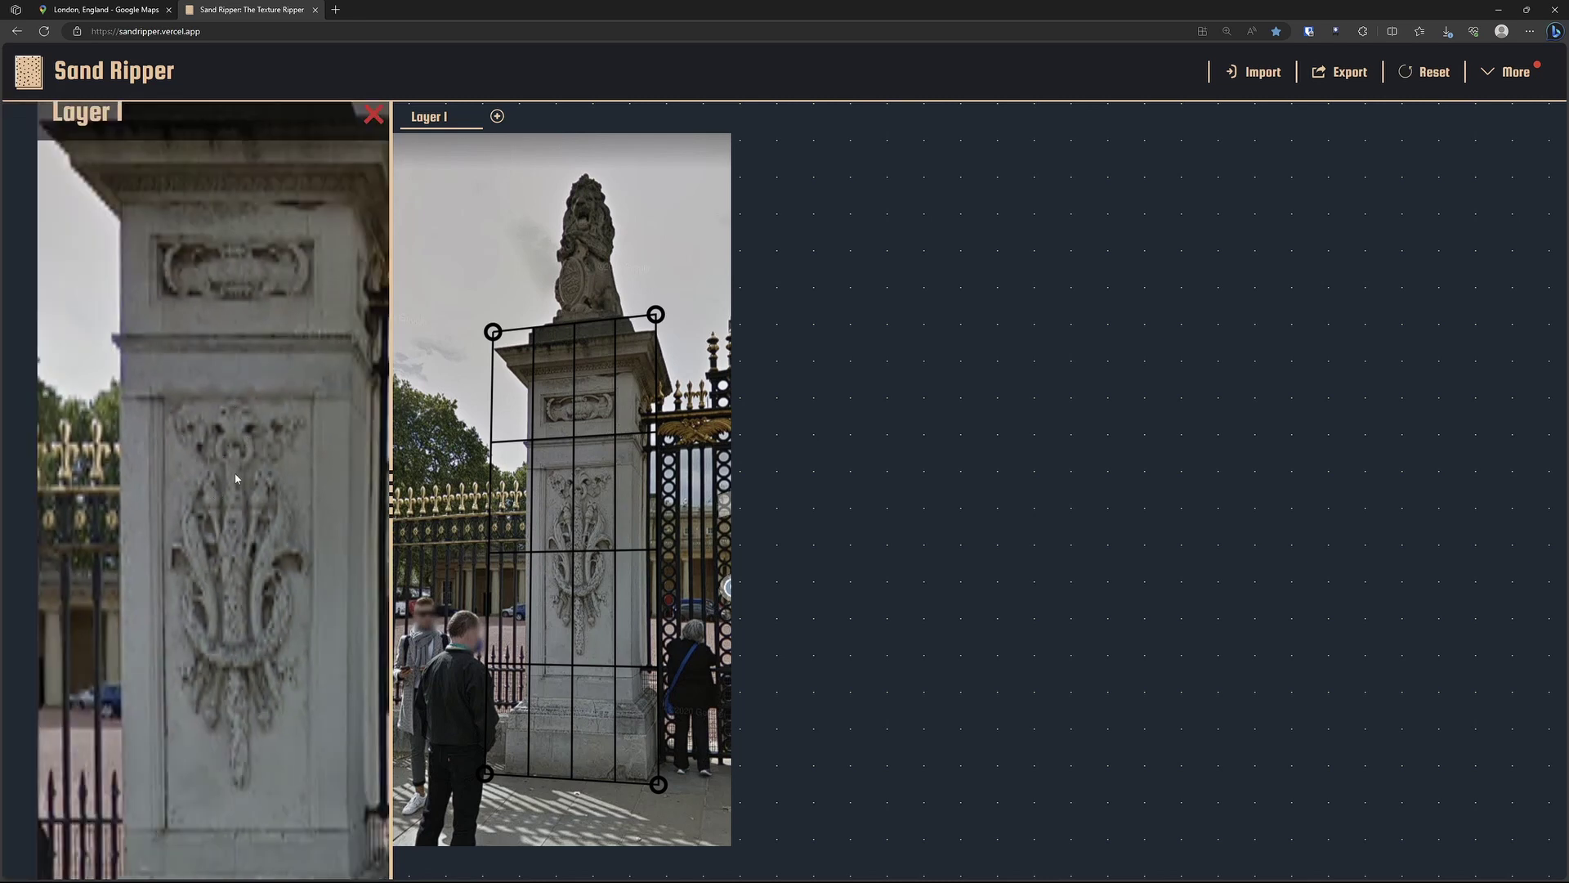
{"action": "scroll", "coordinate": [236, 478], "scroll_direction": "down", "scroll_amount": 4}
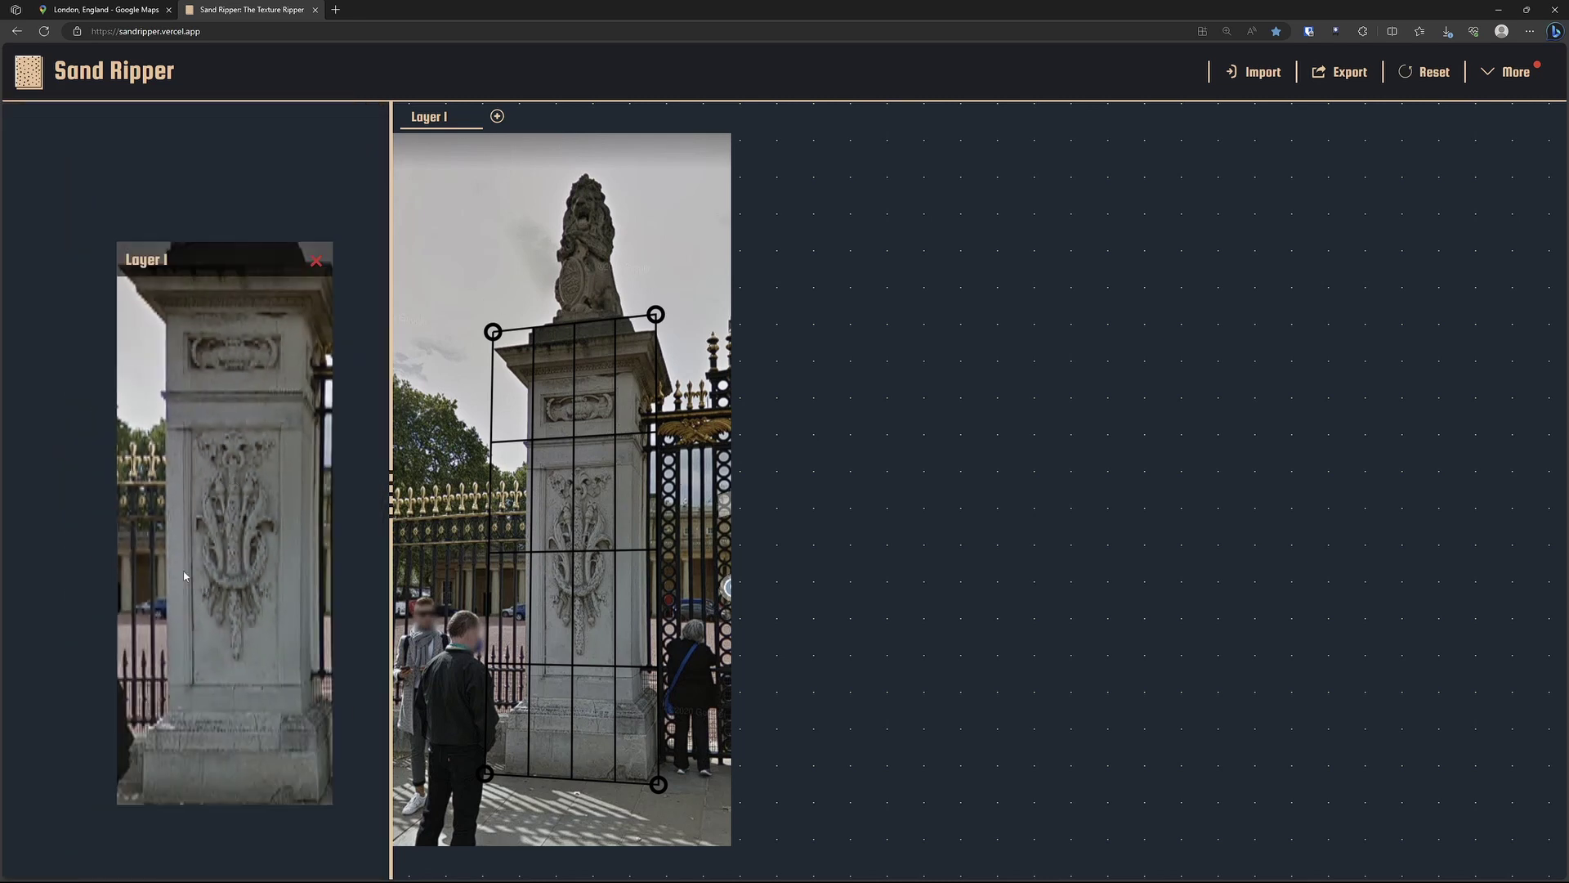
{"action": "scroll", "coordinate": [207, 423], "scroll_direction": "up", "scroll_amount": 2}
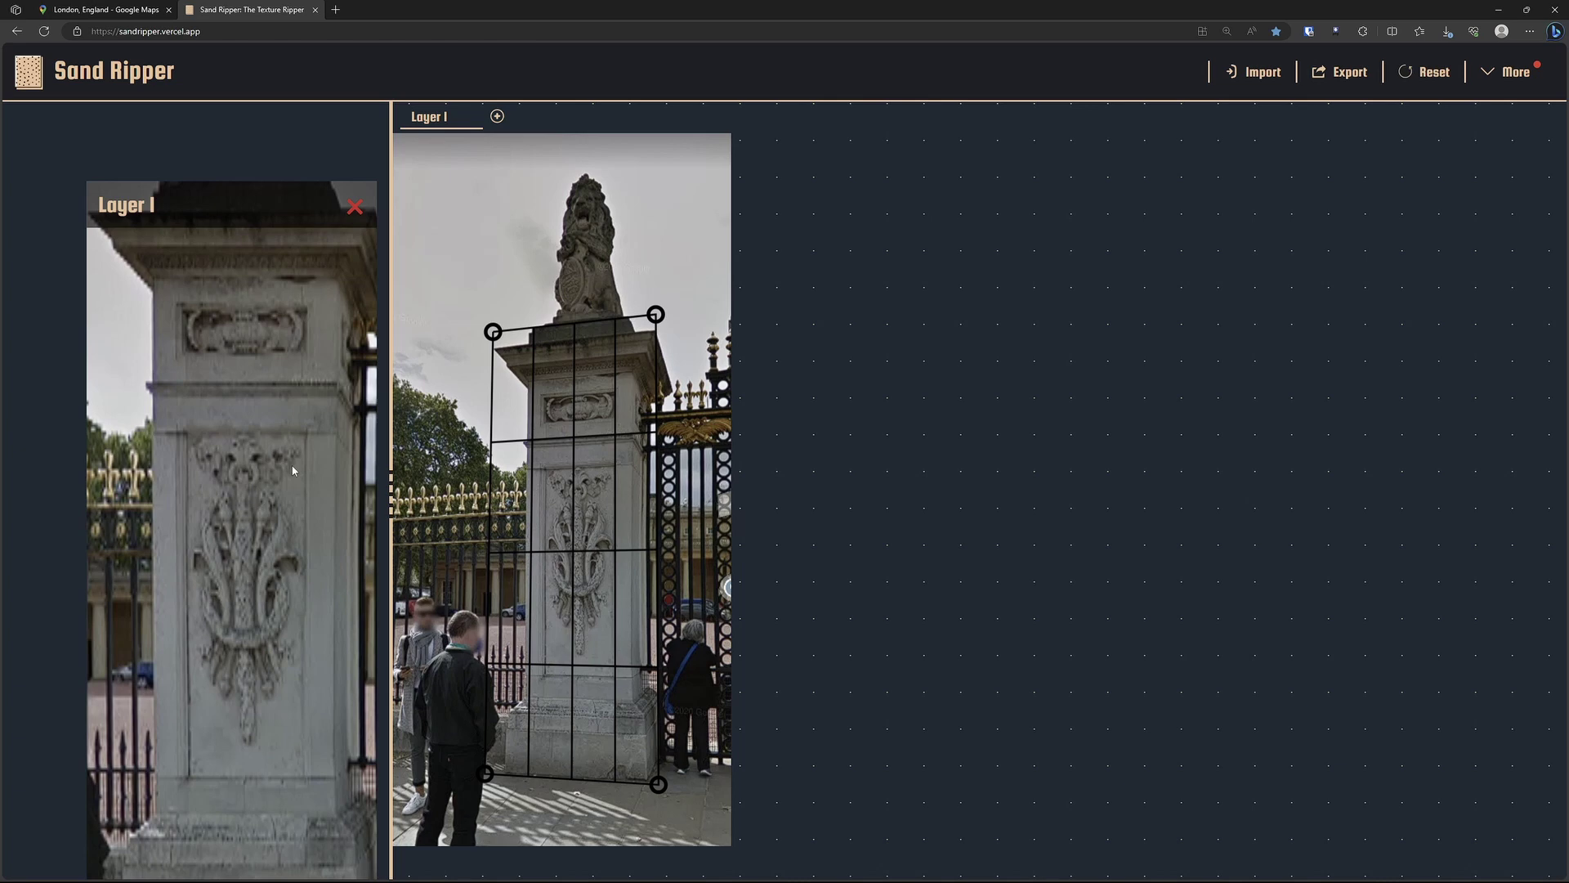
{"action": "scroll", "coordinate": [278, 491], "scroll_direction": "down", "scroll_amount": 2}
{"action": "scroll", "coordinate": [247, 547], "scroll_direction": "up", "scroll_amount": 2}
{"action": "scroll", "coordinate": [208, 520], "scroll_direction": "down", "scroll_amount": 4}
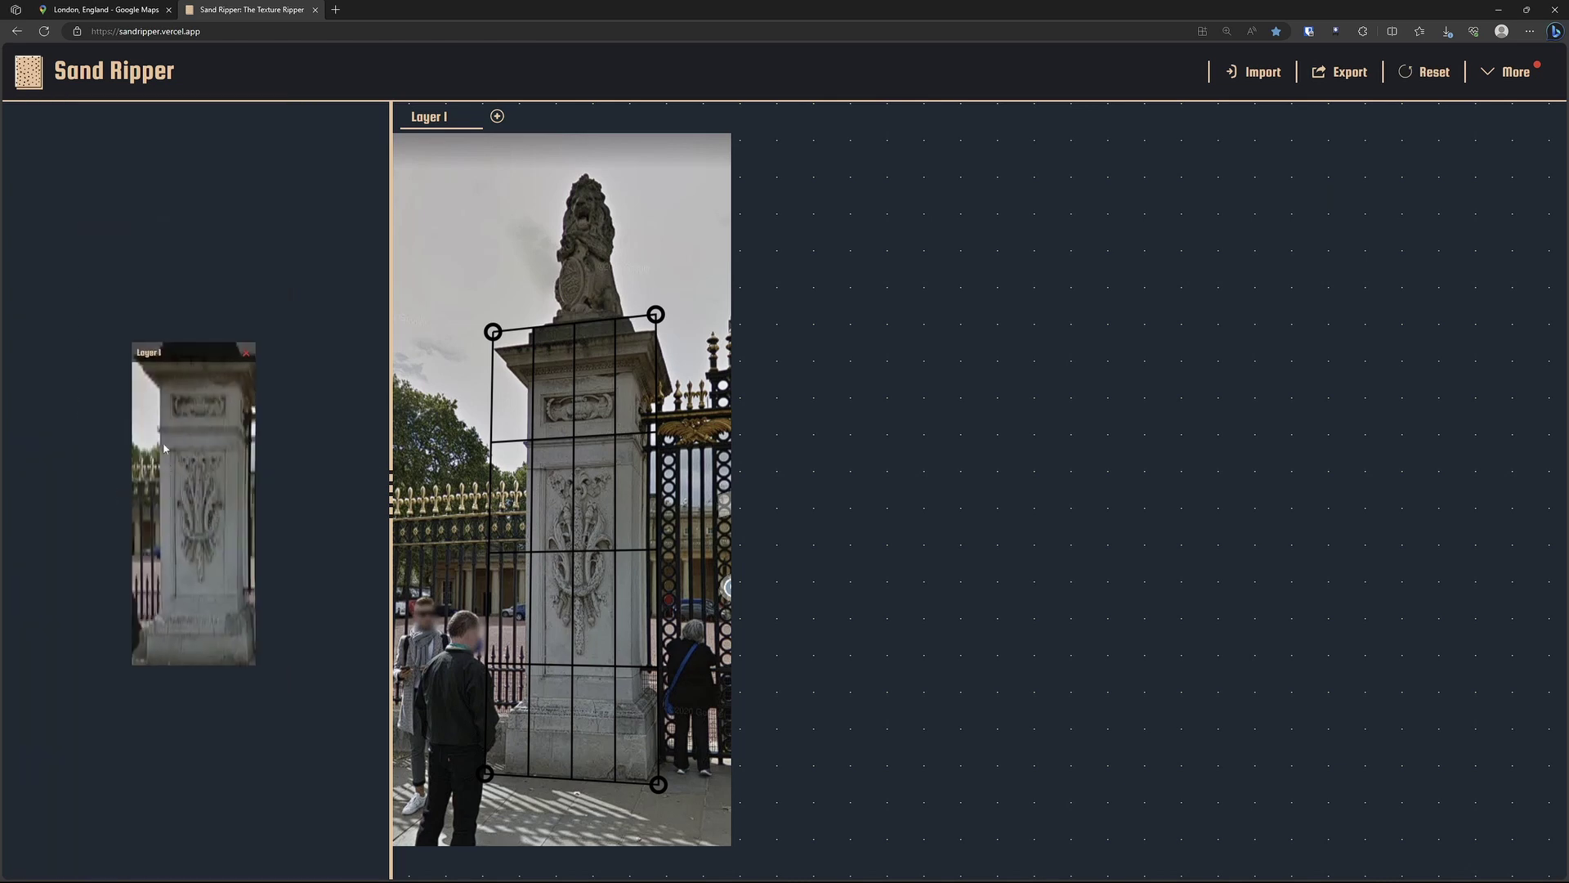
{"action": "left_click", "coordinate": [1351, 72]}
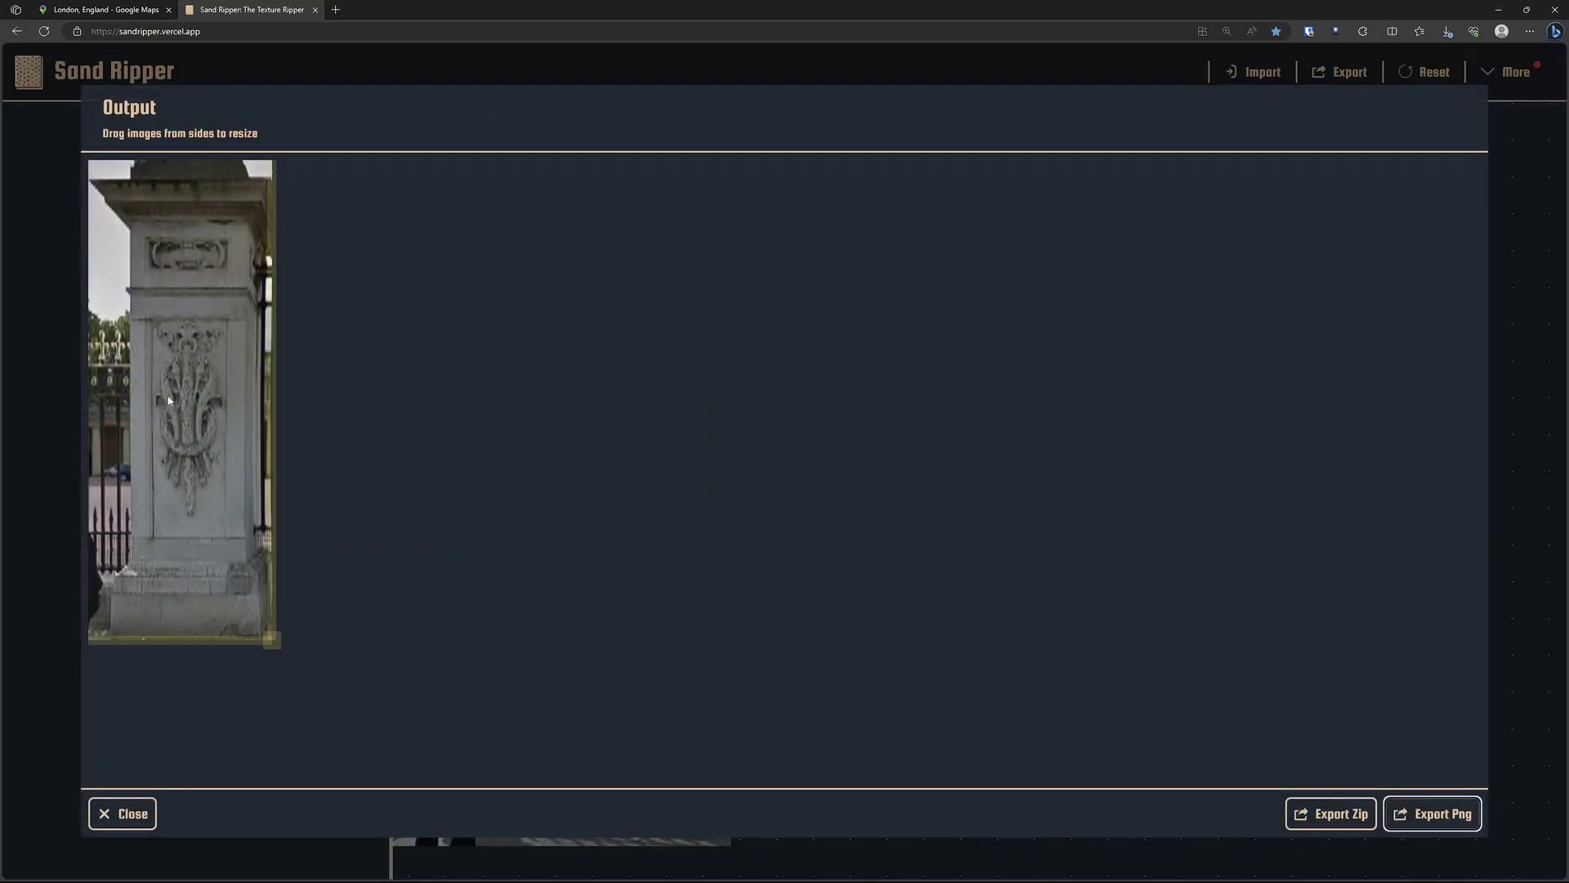
{"action": "left_click", "coordinate": [1428, 815]}
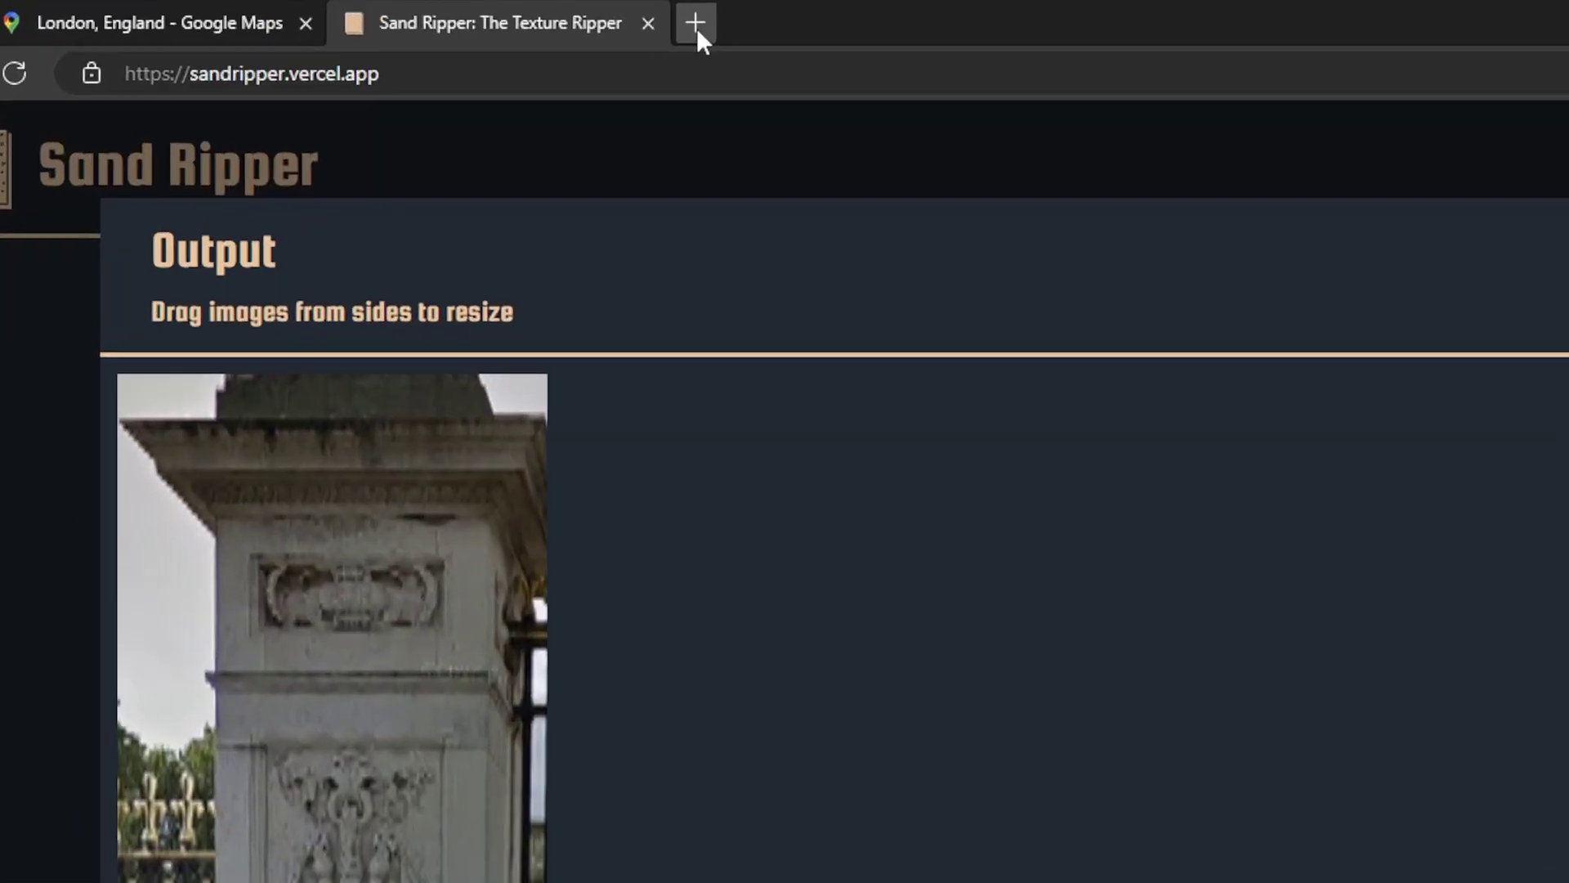
Search the web for "upscayl" in a new tab and open the Upscayl website.
{"action": "left_click", "coordinate": [336, 11]}
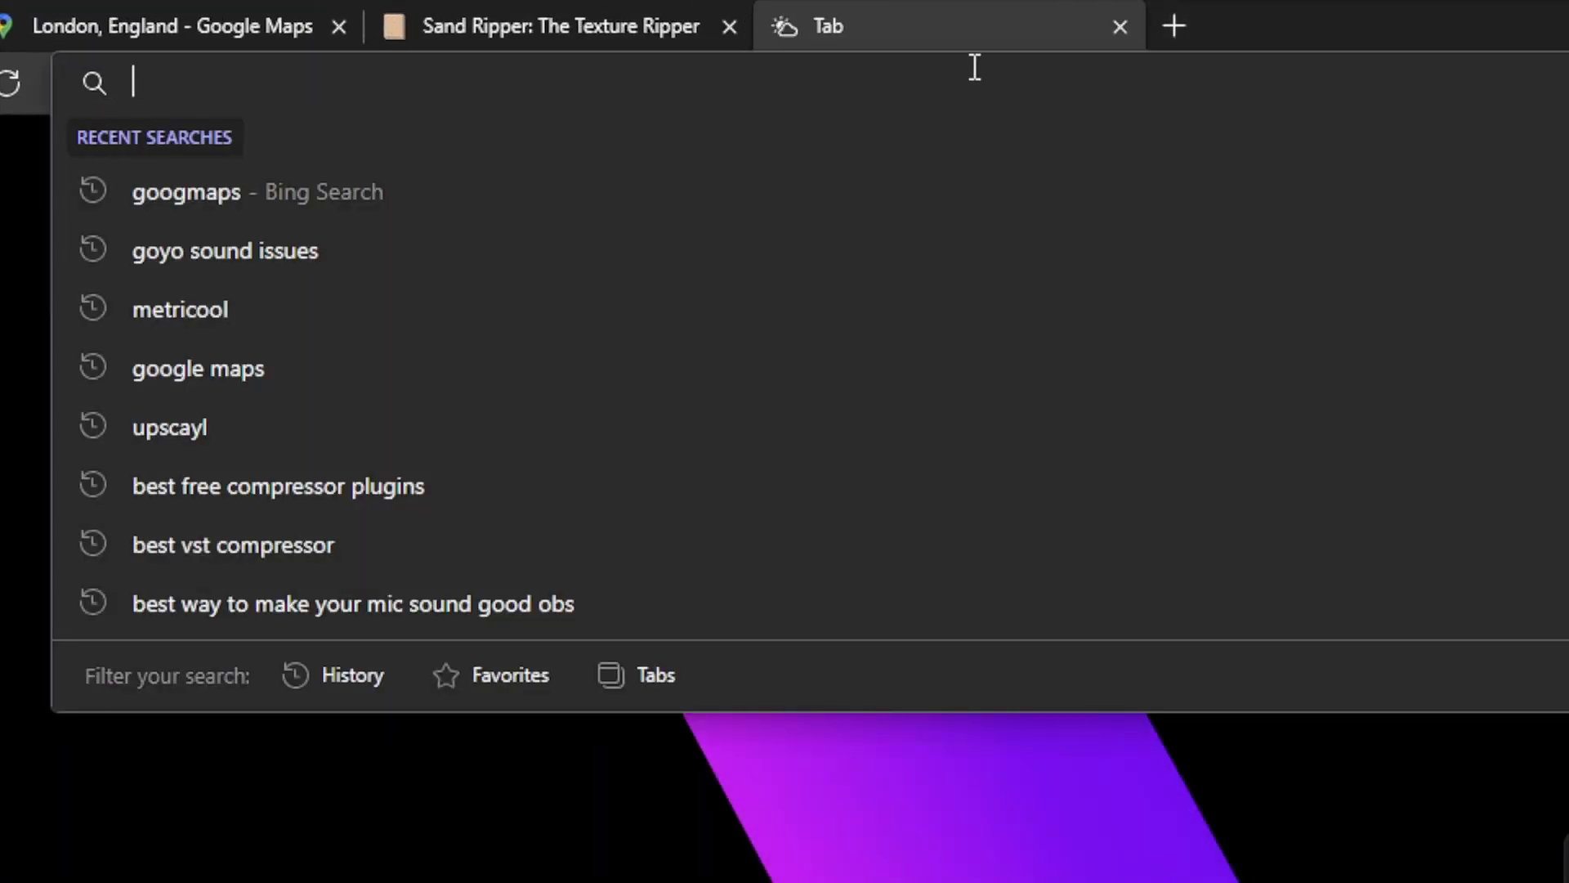
{"action": "type", "text": "upscayl"}
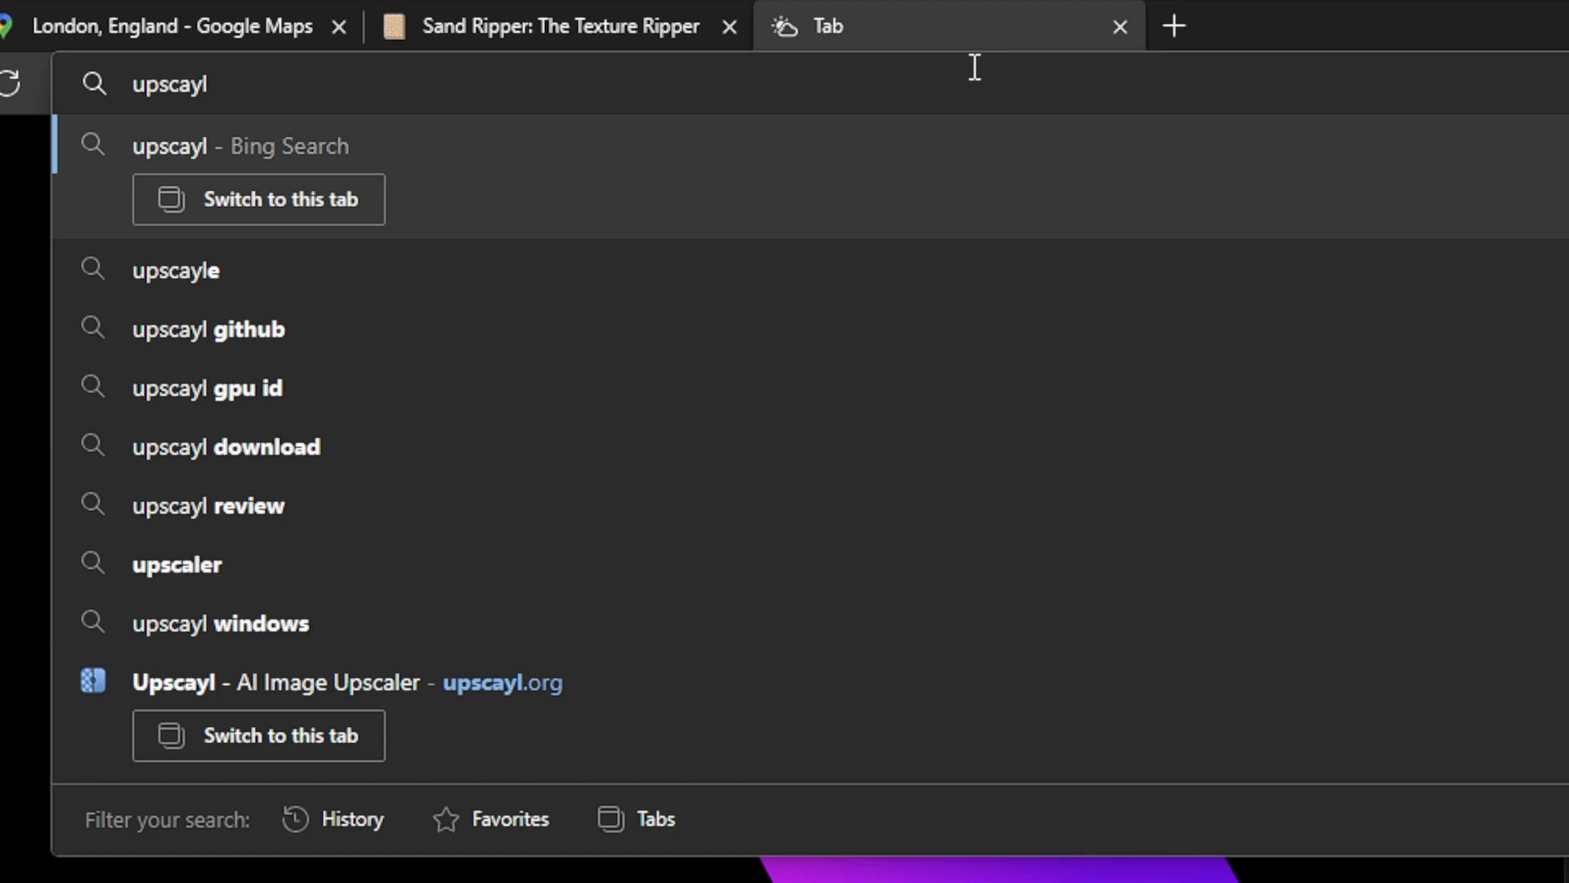
{"action": "key", "text": "Return"}
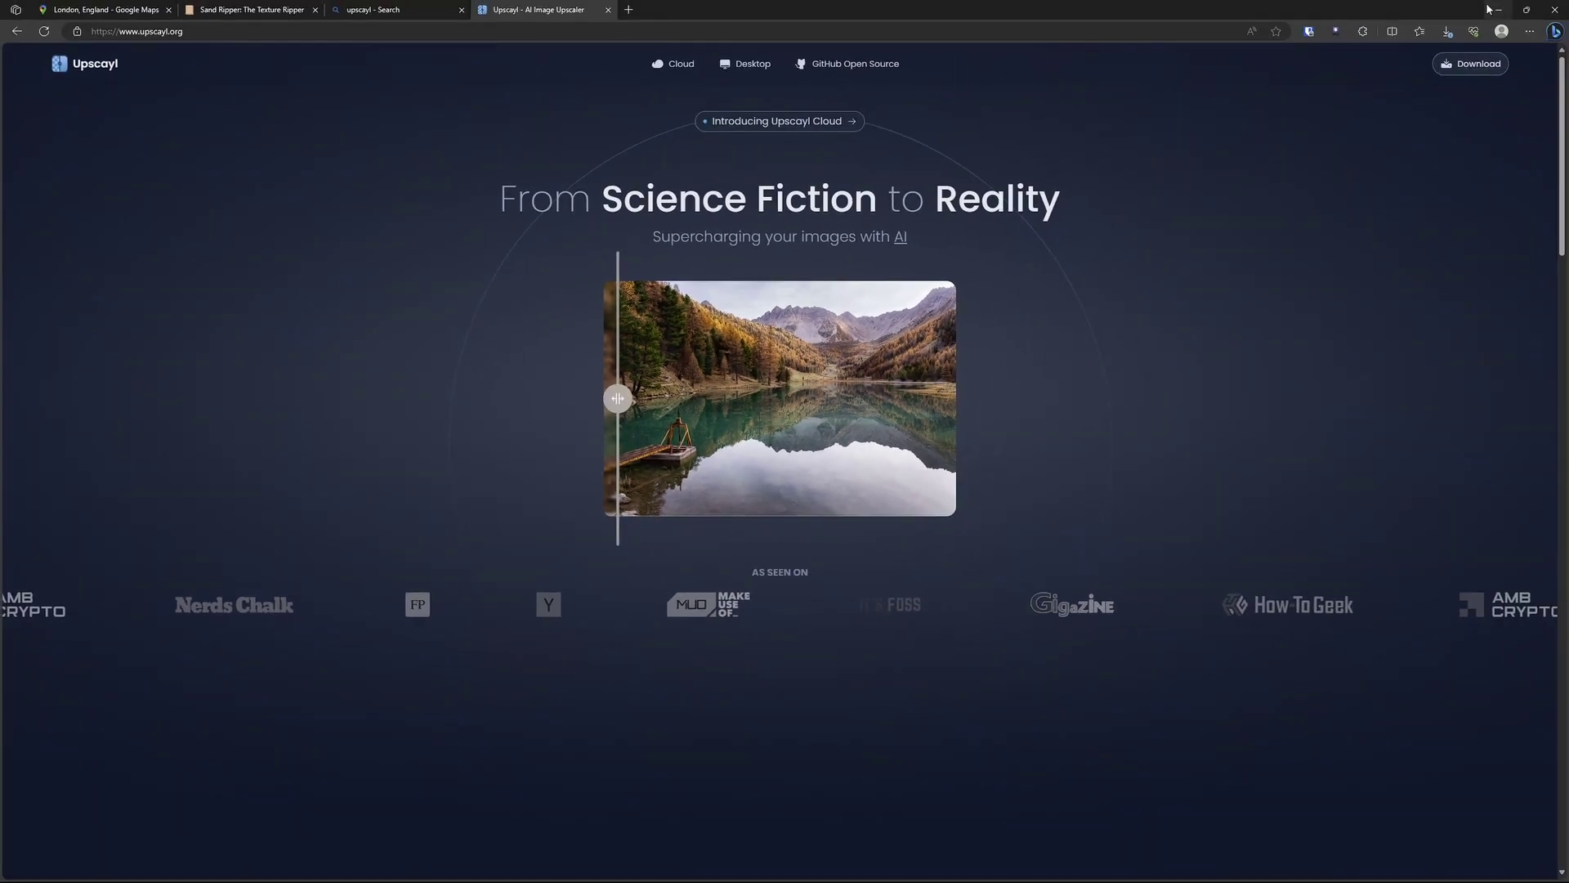
Minimize the browser and launch the Upscayl desktop app.
{"action": "left_click", "coordinate": [1498, 9]}
{"action": "key", "text": "alt+space"}
{"action": "type", "text": "u"}
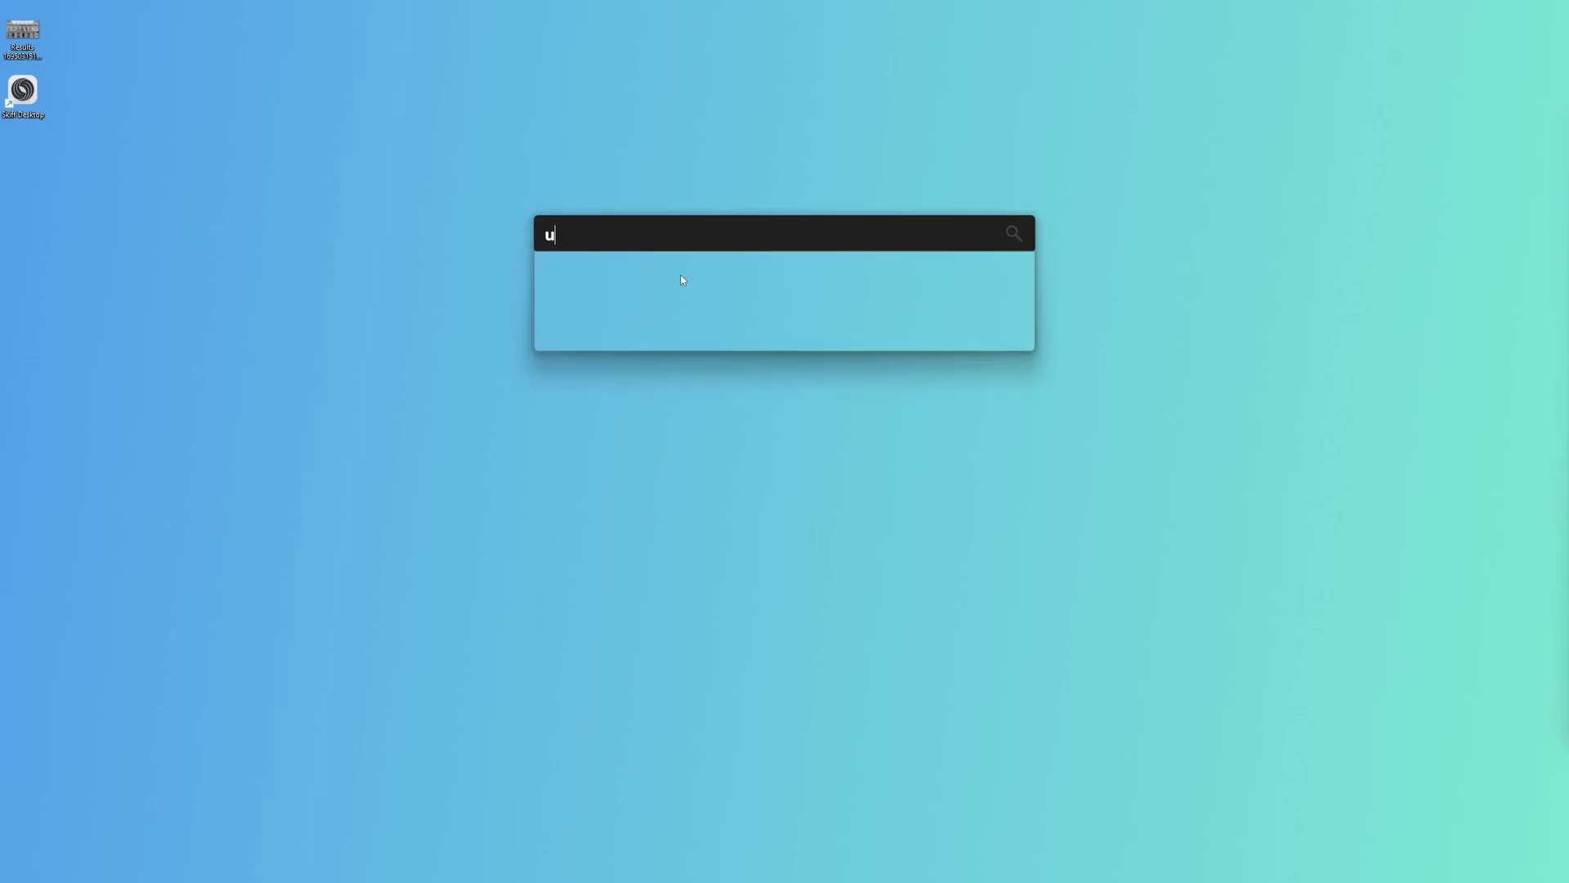
{"action": "type", "text": "pscay"}
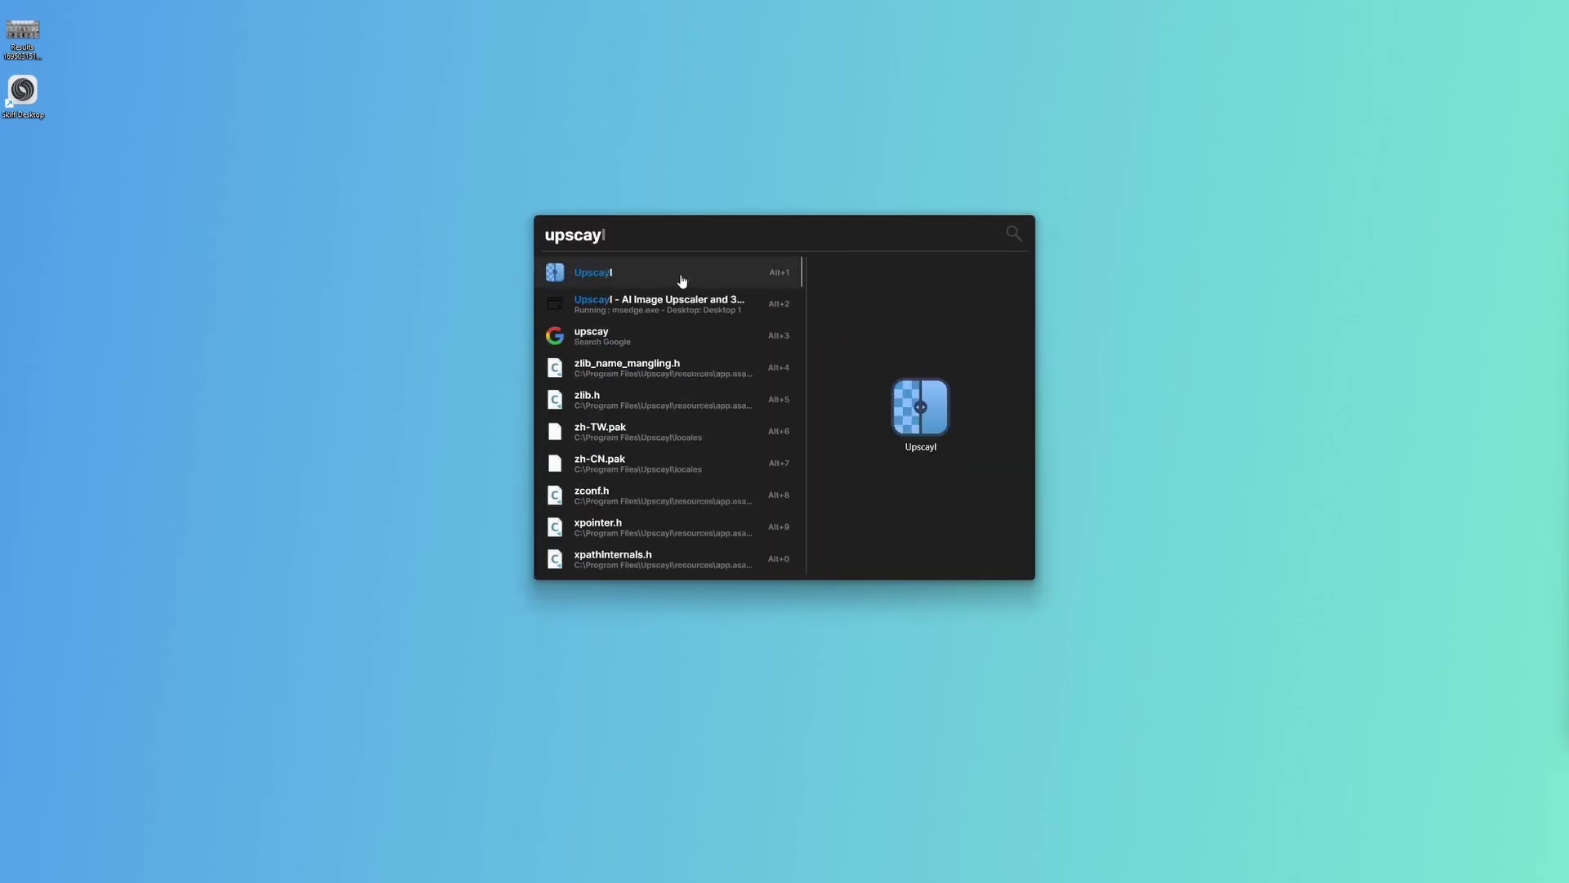
{"action": "left_click", "coordinate": [682, 278]}
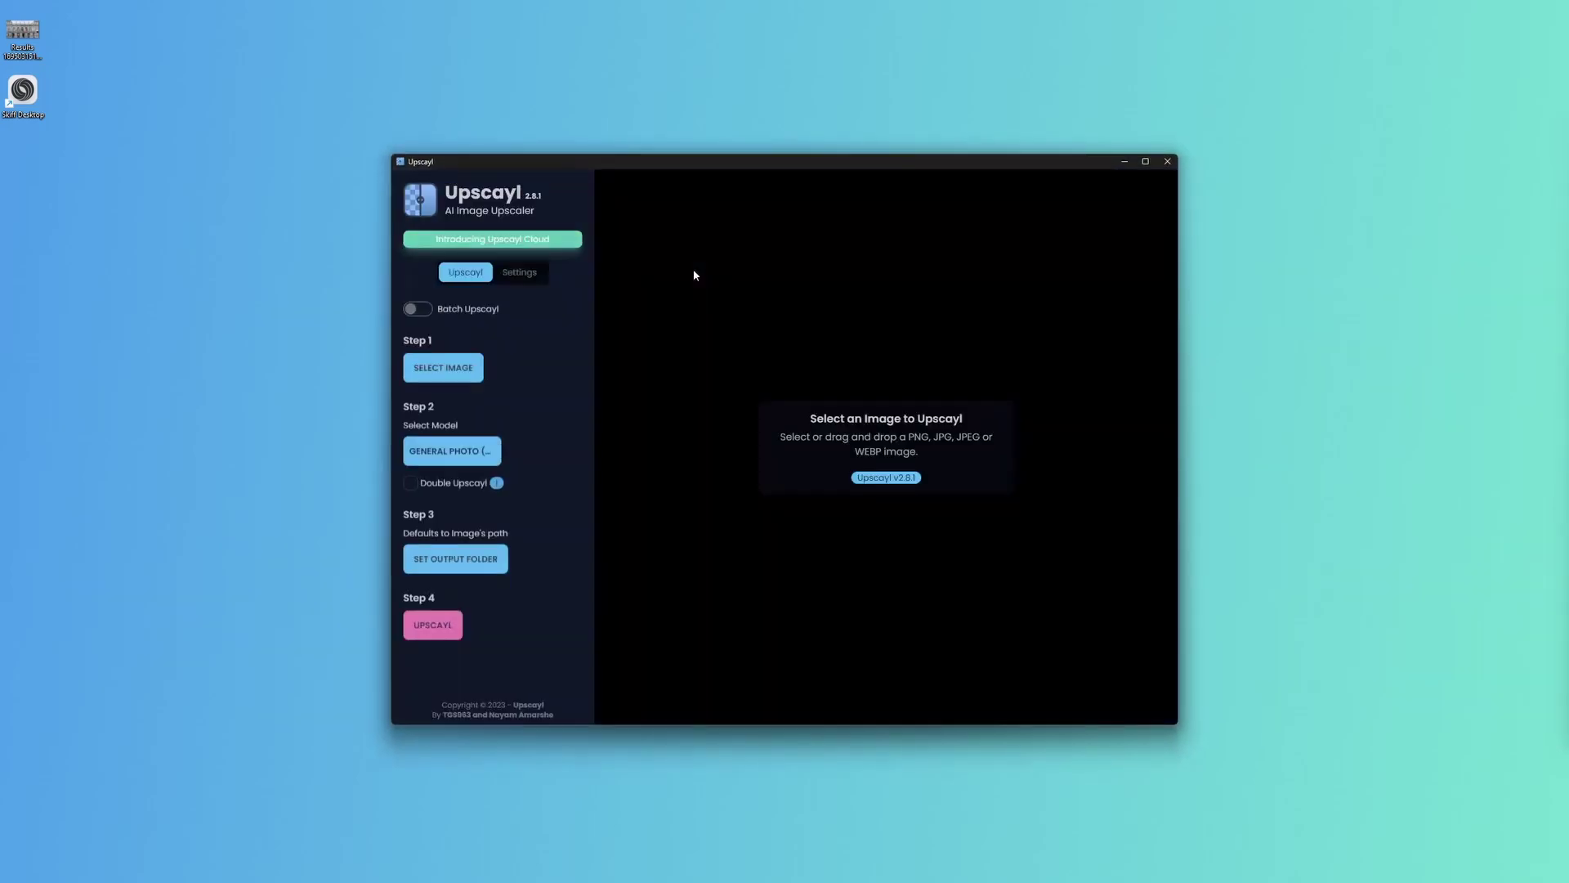
Load the exported pillar texture from the Desktop folder as the image to upscale.
{"action": "left_click", "coordinate": [441, 369]}
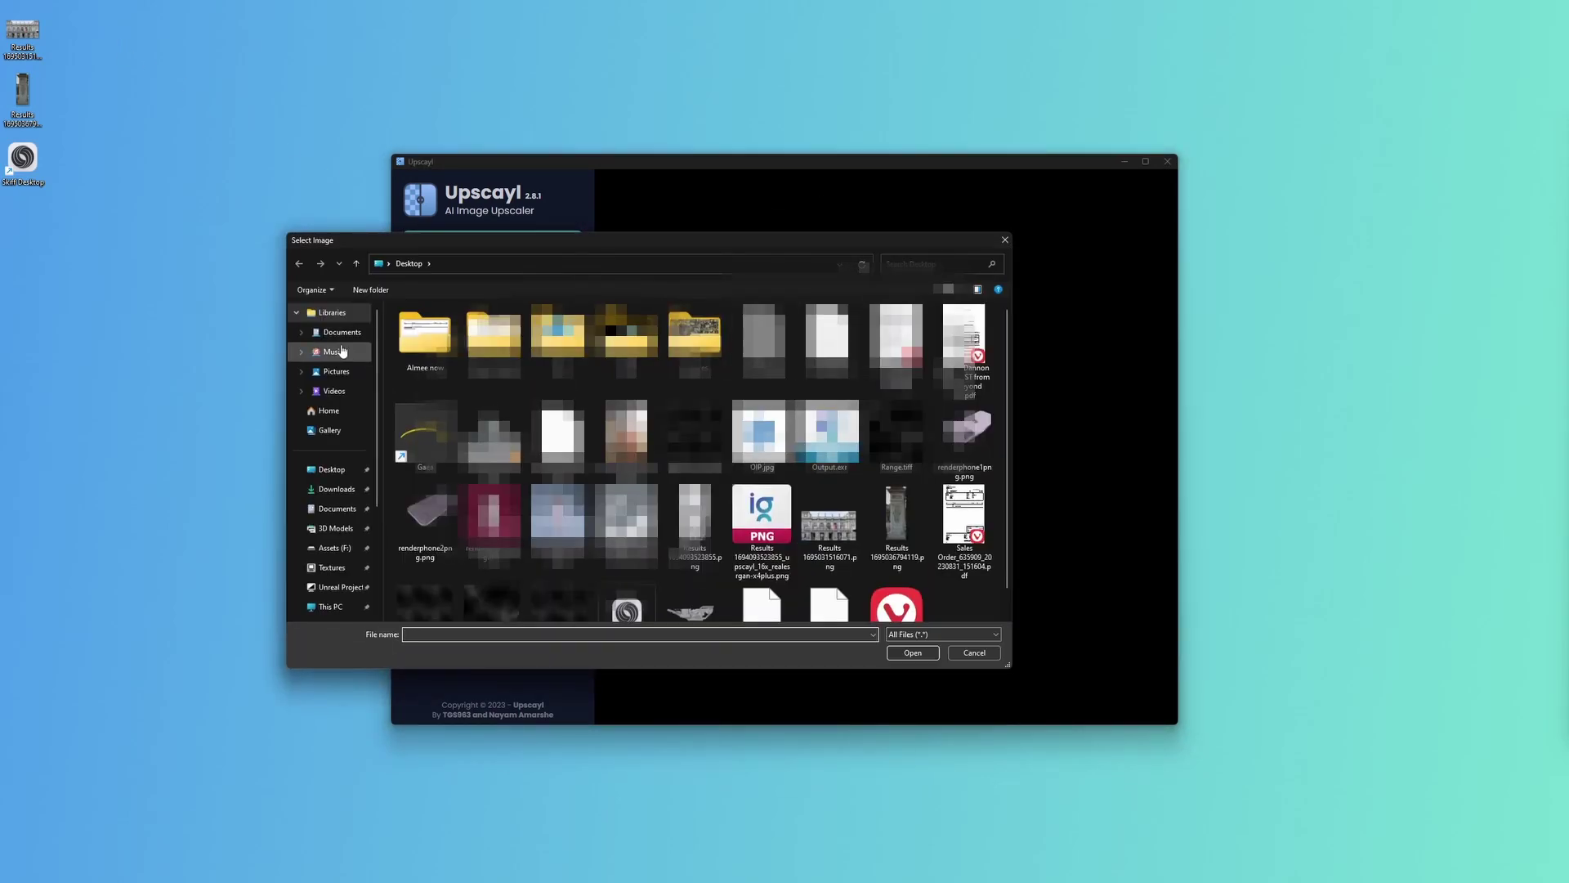
{"action": "left_click", "coordinate": [331, 469]}
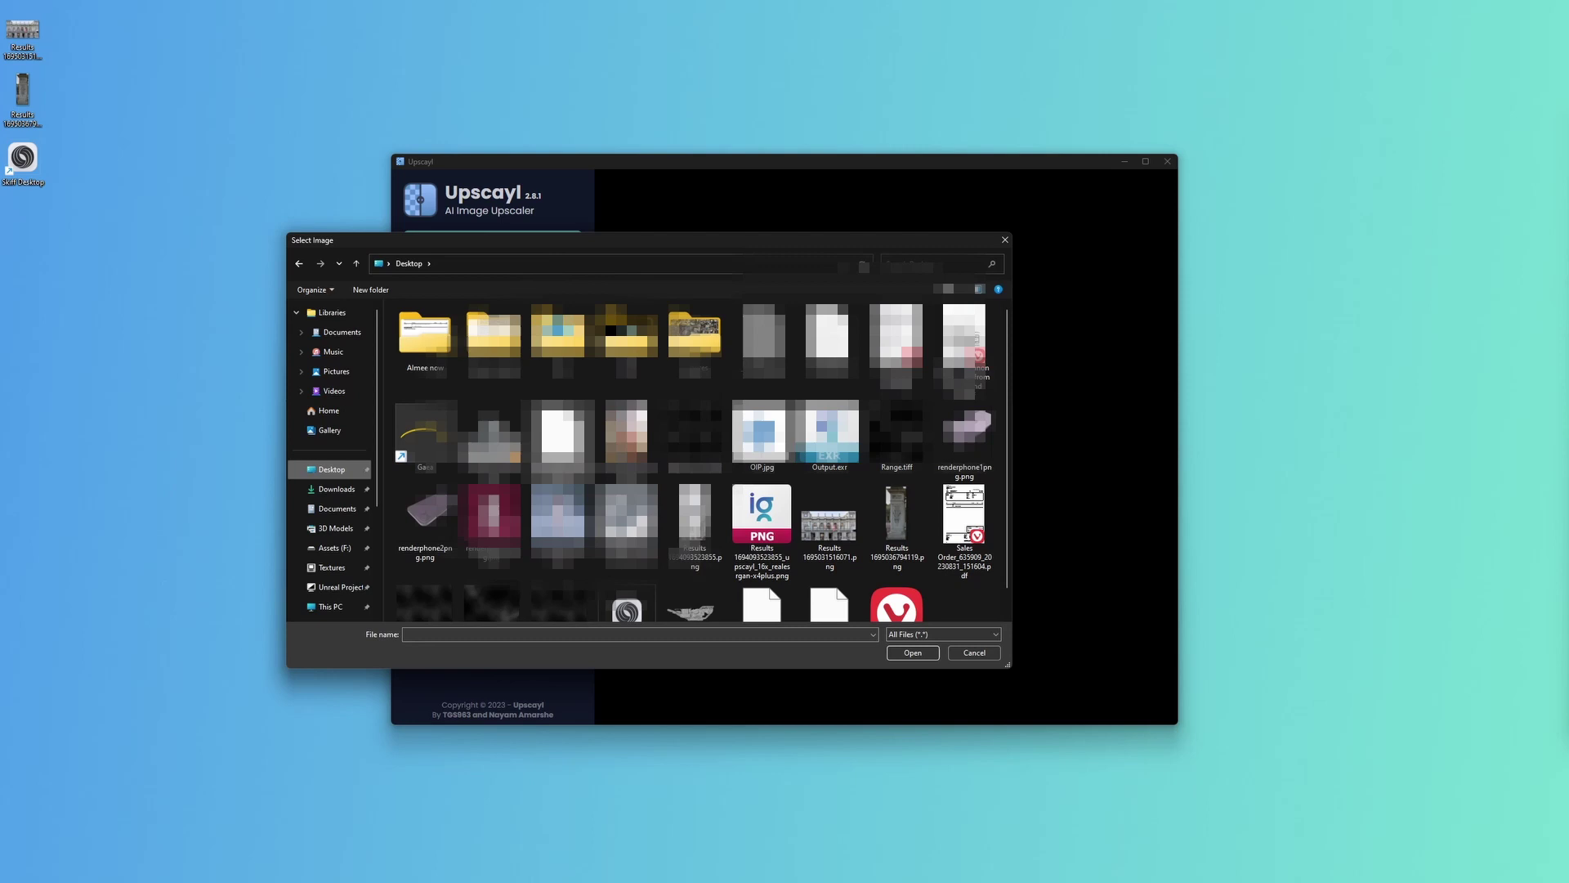
{"action": "scroll", "coordinate": [695, 425], "scroll_direction": "down", "scroll_amount": 1}
{"action": "double_click", "coordinate": [881, 481]}
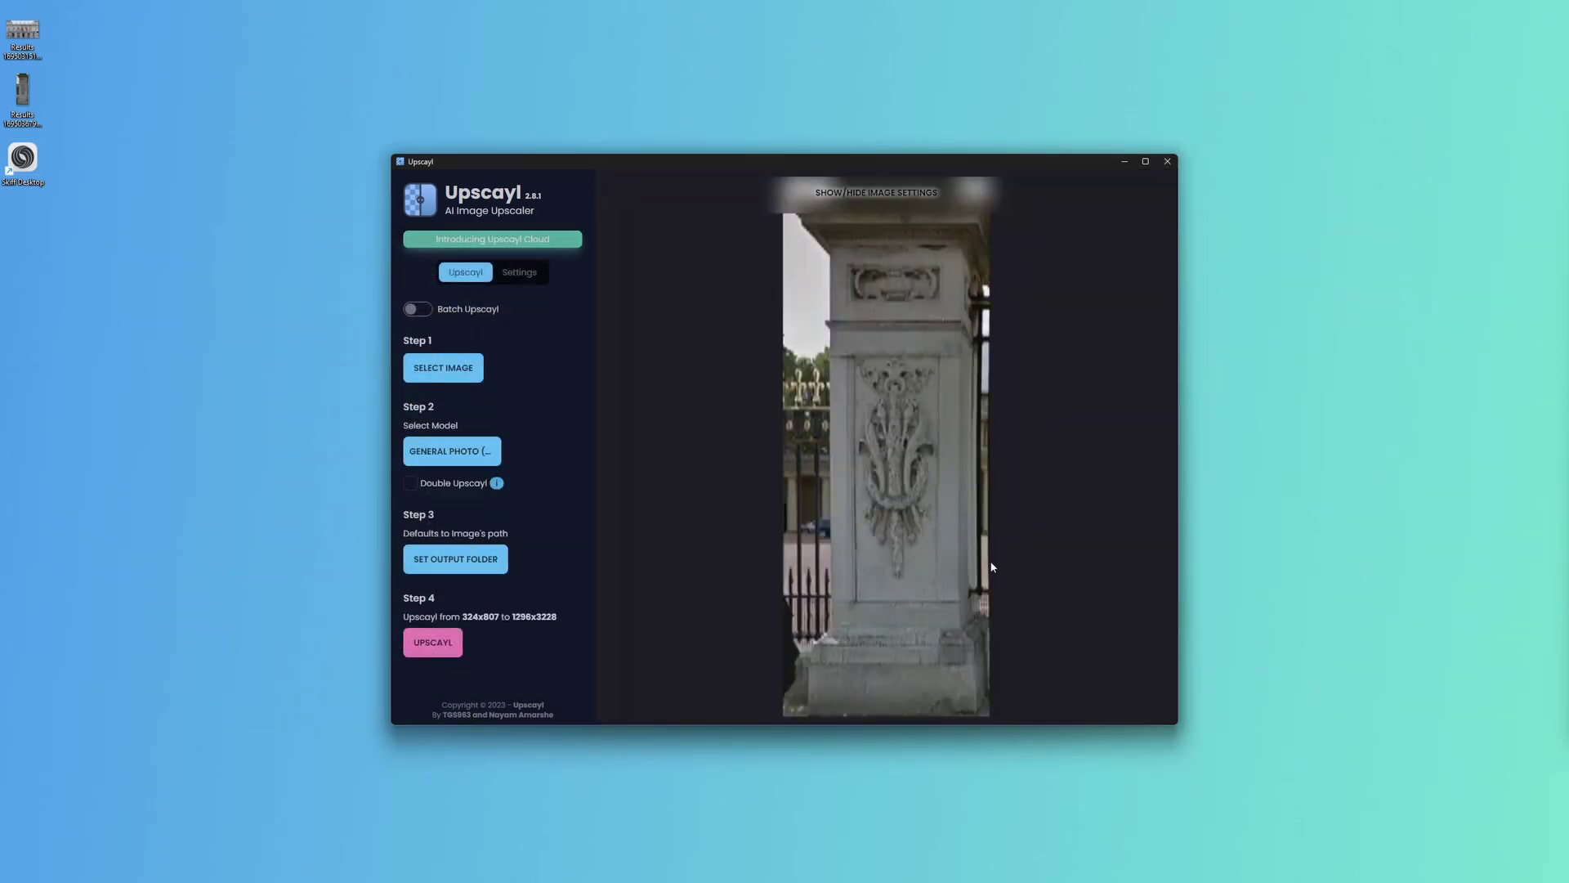
Choose the General Photo (Ultrasharp) model for upscaling the pillar image.
{"action": "left_click_drag", "start_coordinate": [982, 158], "coordinate": [972, 152]}
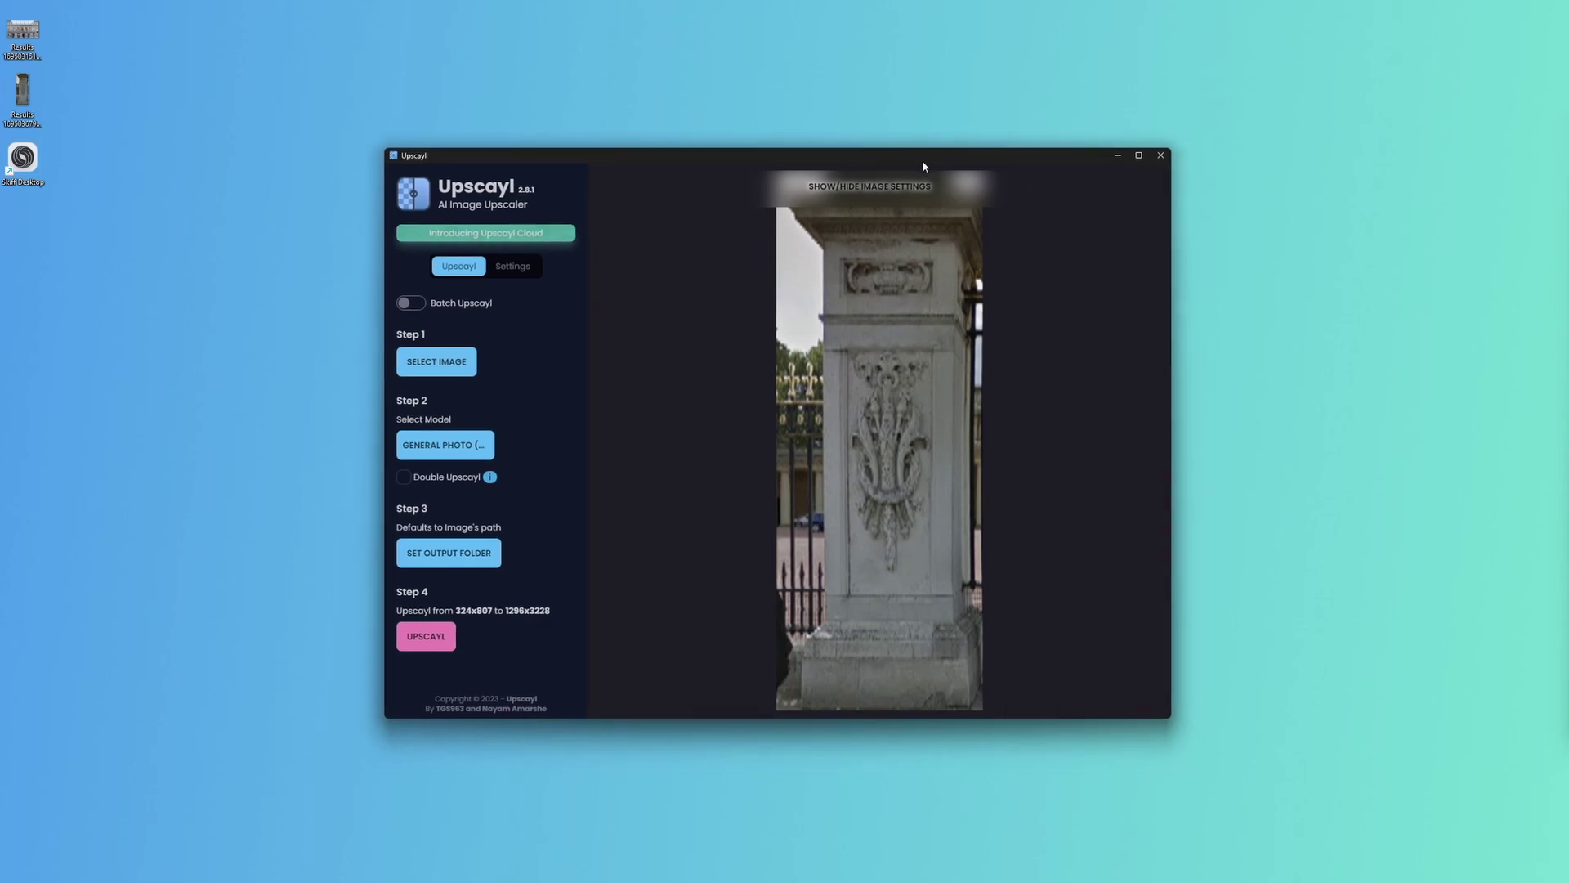
{"action": "left_click", "coordinate": [462, 448]}
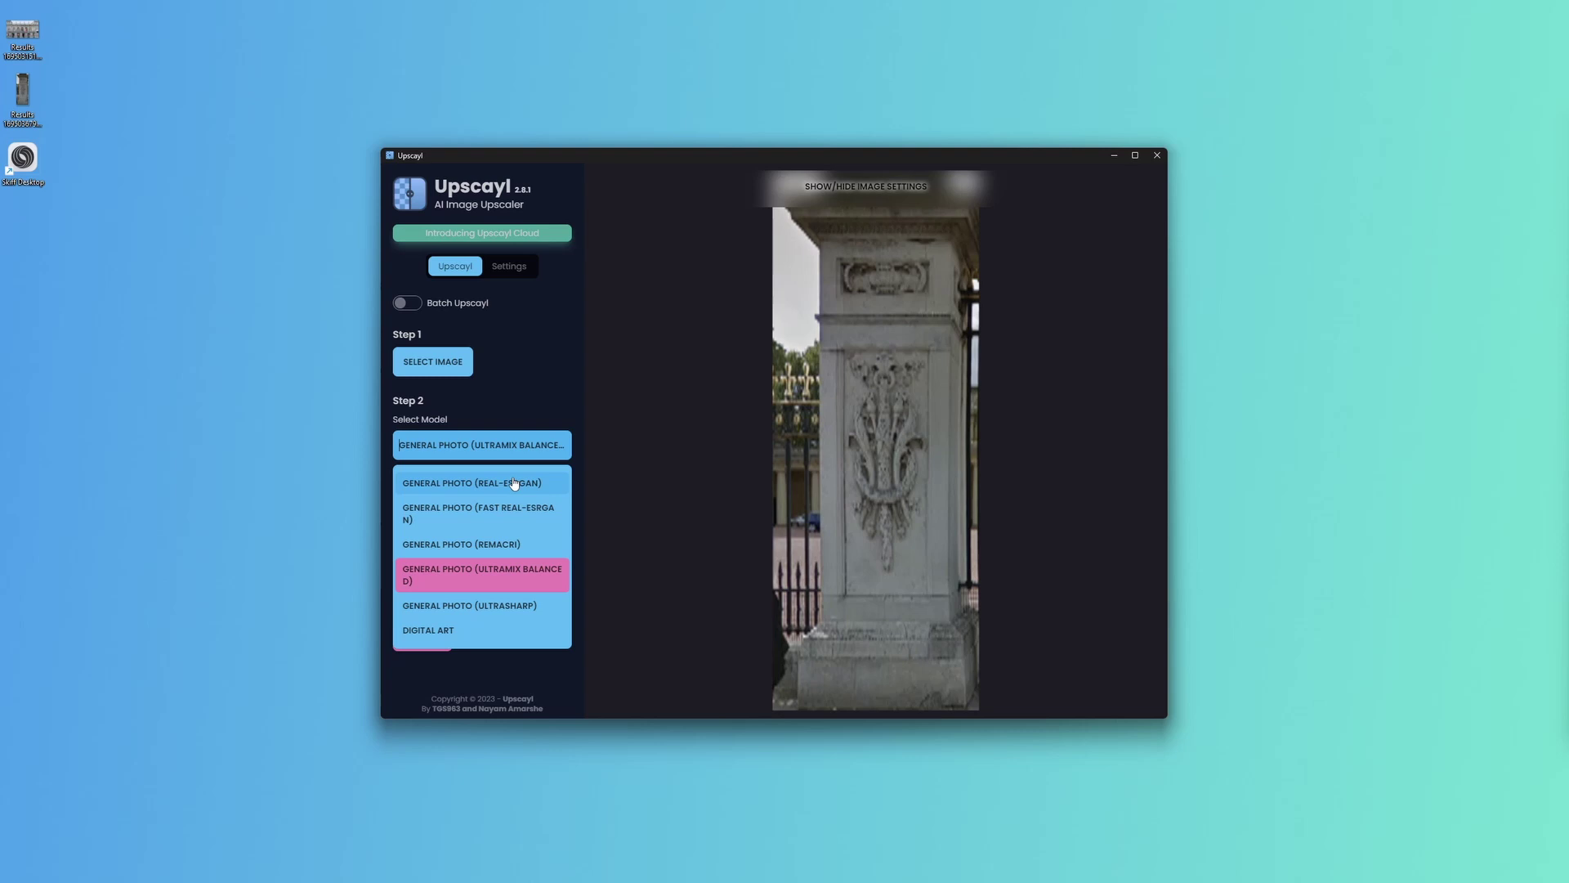
{"action": "left_click", "coordinate": [482, 609]}
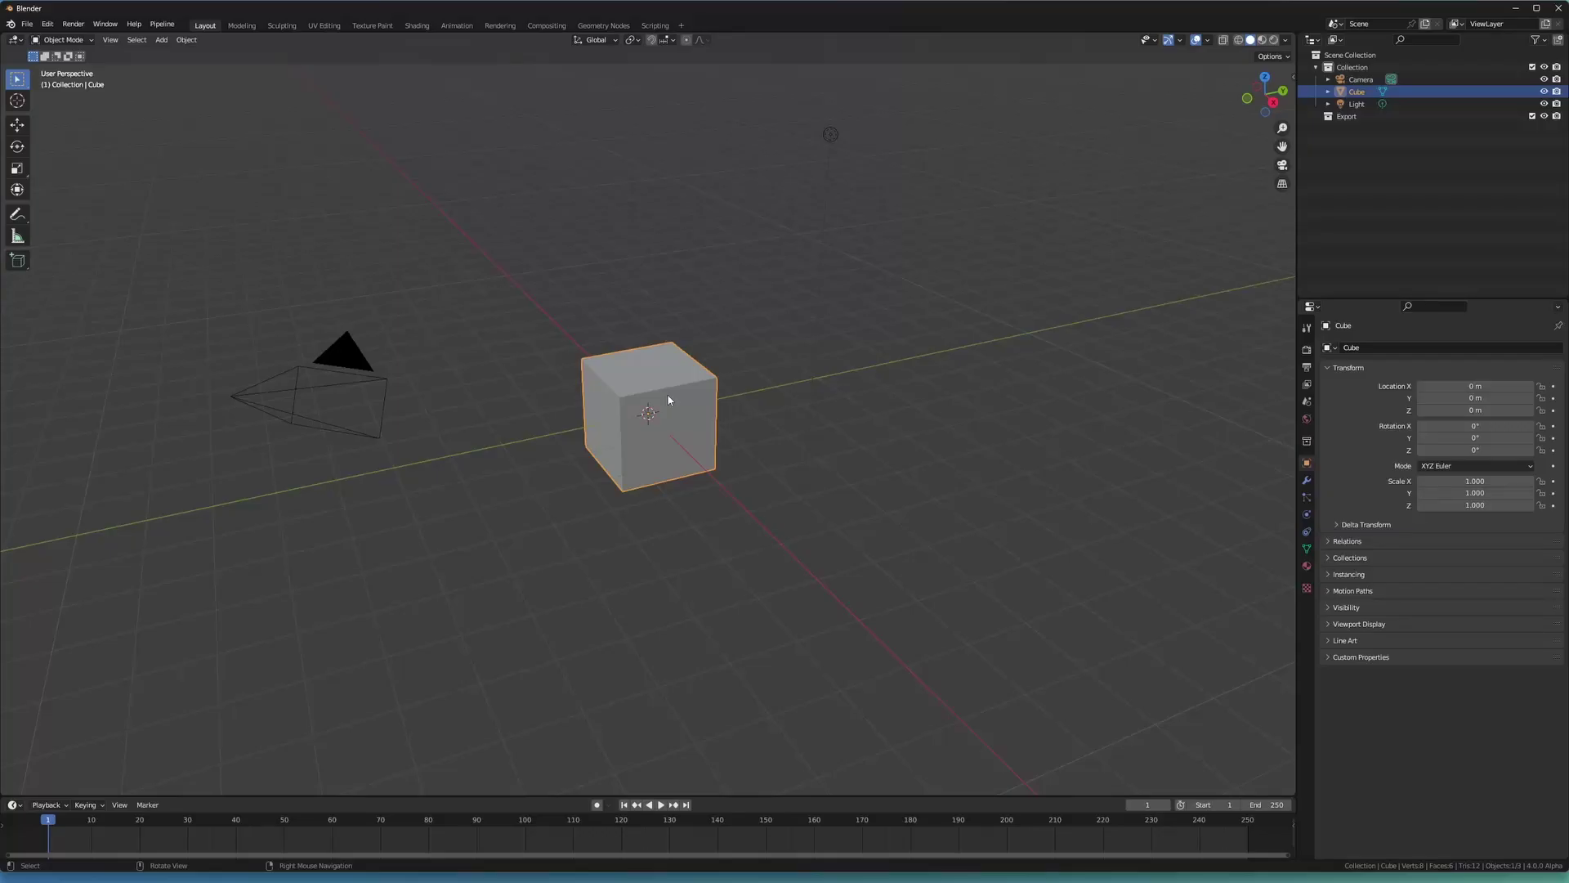
Delete the default cube from the scene.
{"action": "key", "text": "Delete"}
{"action": "middle_click_drag", "start_coordinate": [652, 414], "coordinate": [676, 379]}
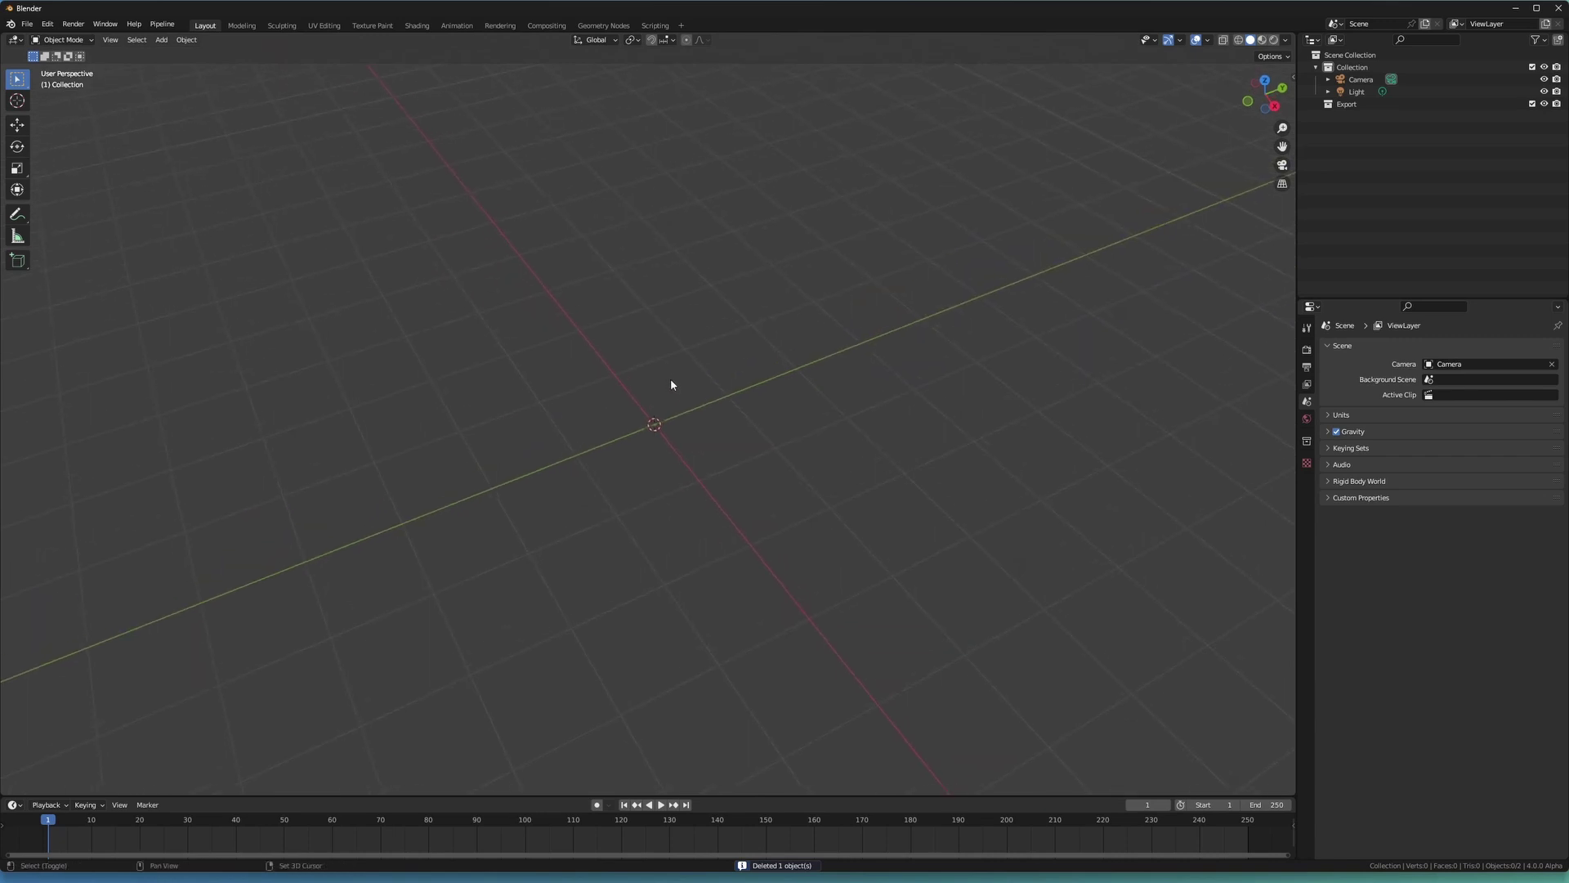
{"action": "key", "text": "shift+a"}
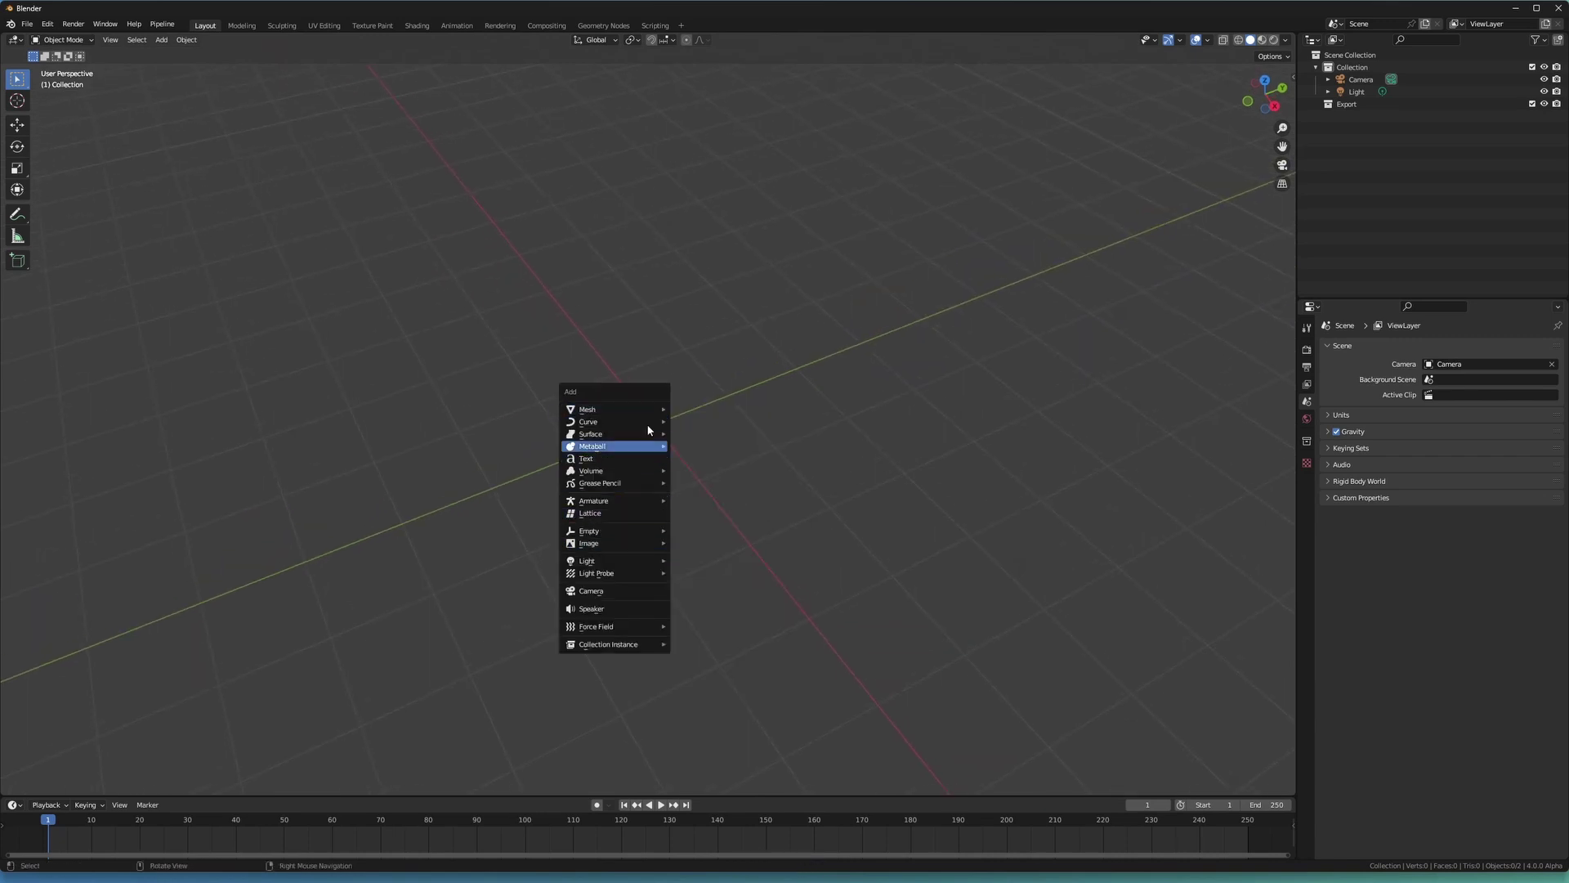
Search the add-ons in the preferences for "images" and make sure Import Images as Planes is enabled.
{"action": "left_click", "coordinate": [48, 24]}
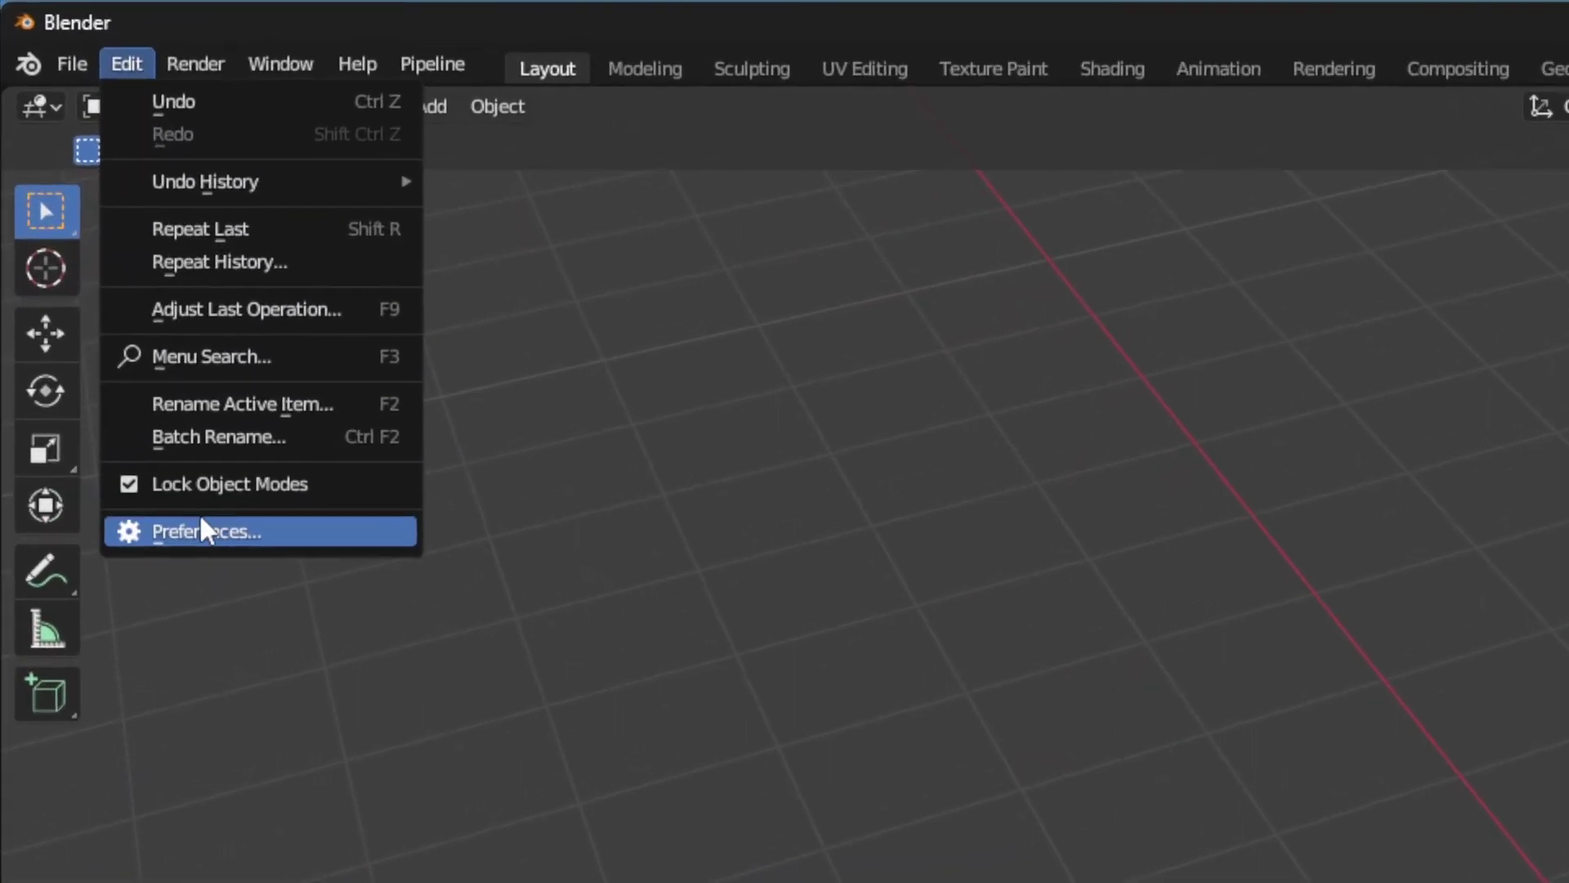
{"action": "left_click", "coordinate": [116, 301]}
{"action": "left_click", "coordinate": [148, 394]}
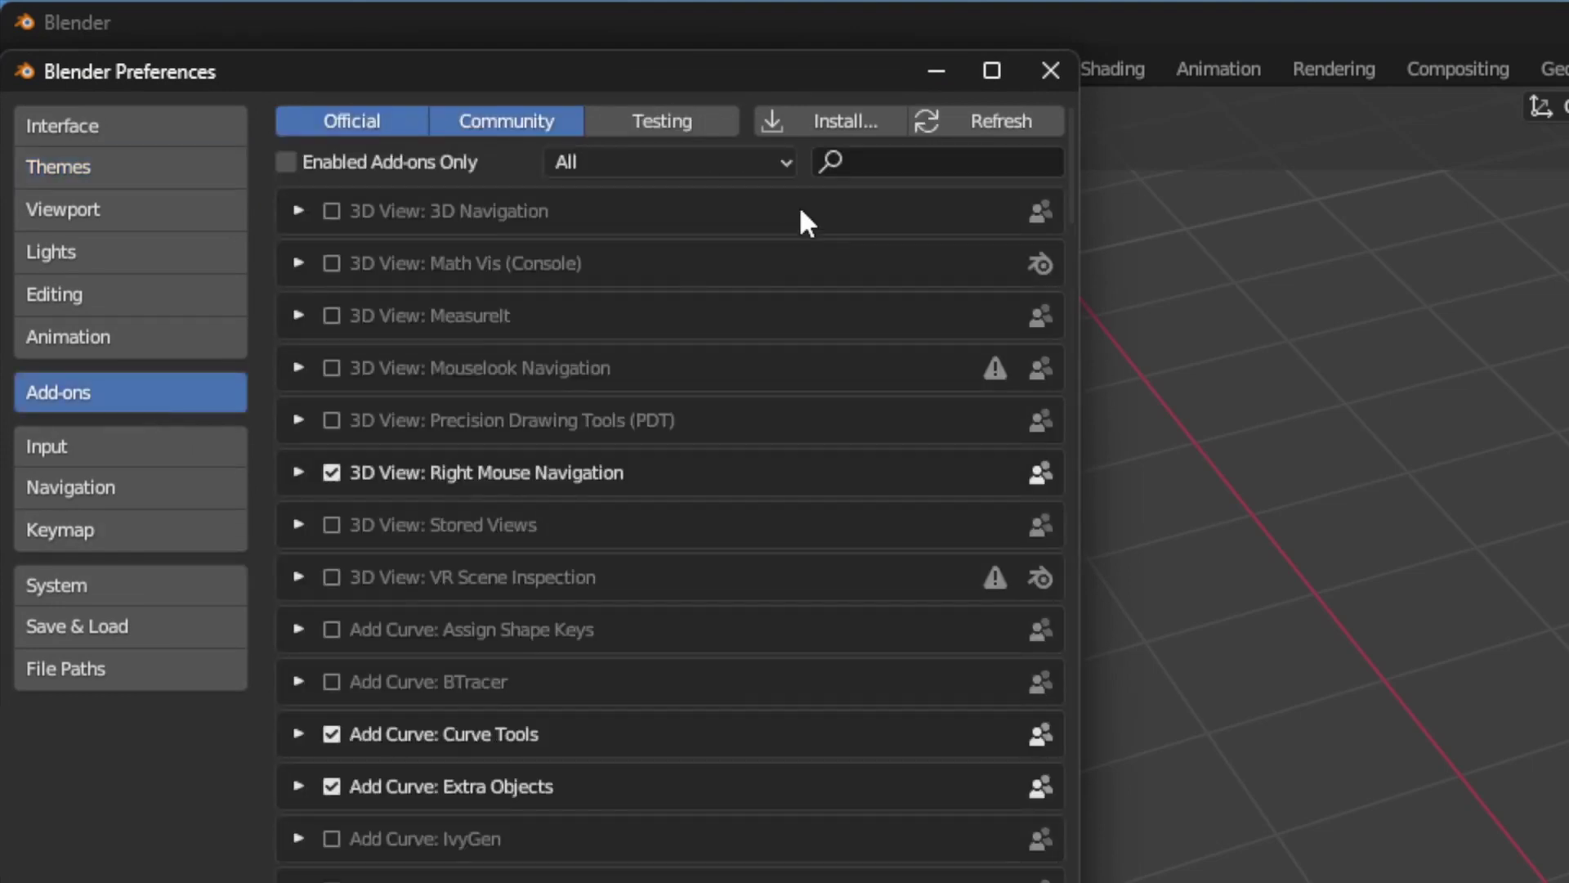
{"action": "left_click", "coordinate": [909, 157]}
{"action": "type", "text": "images"}
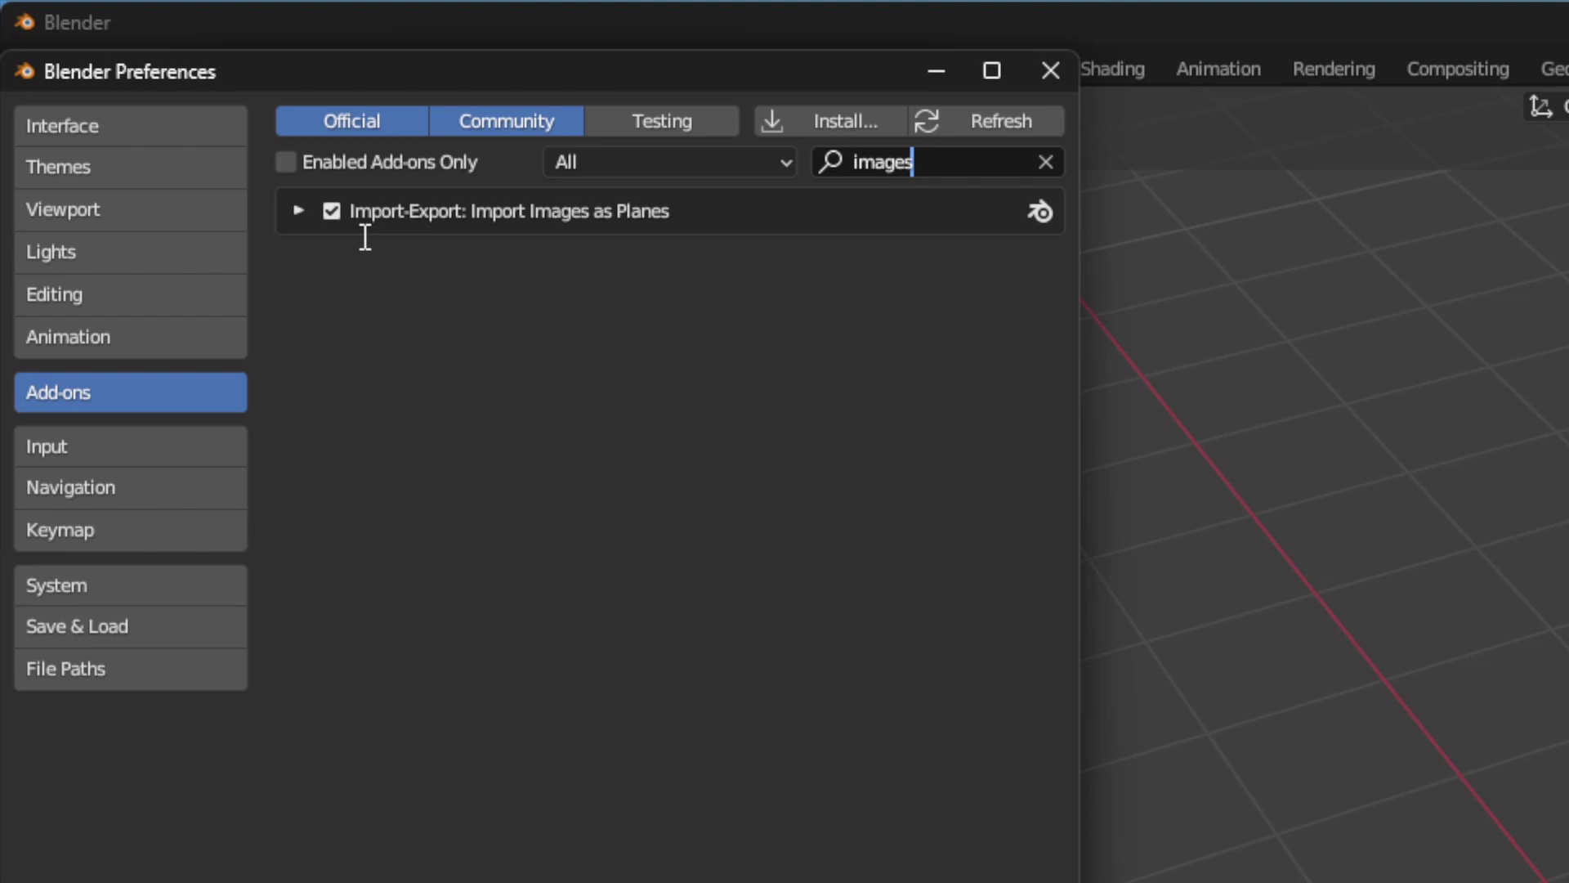
{"action": "left_click", "coordinate": [288, 213]}
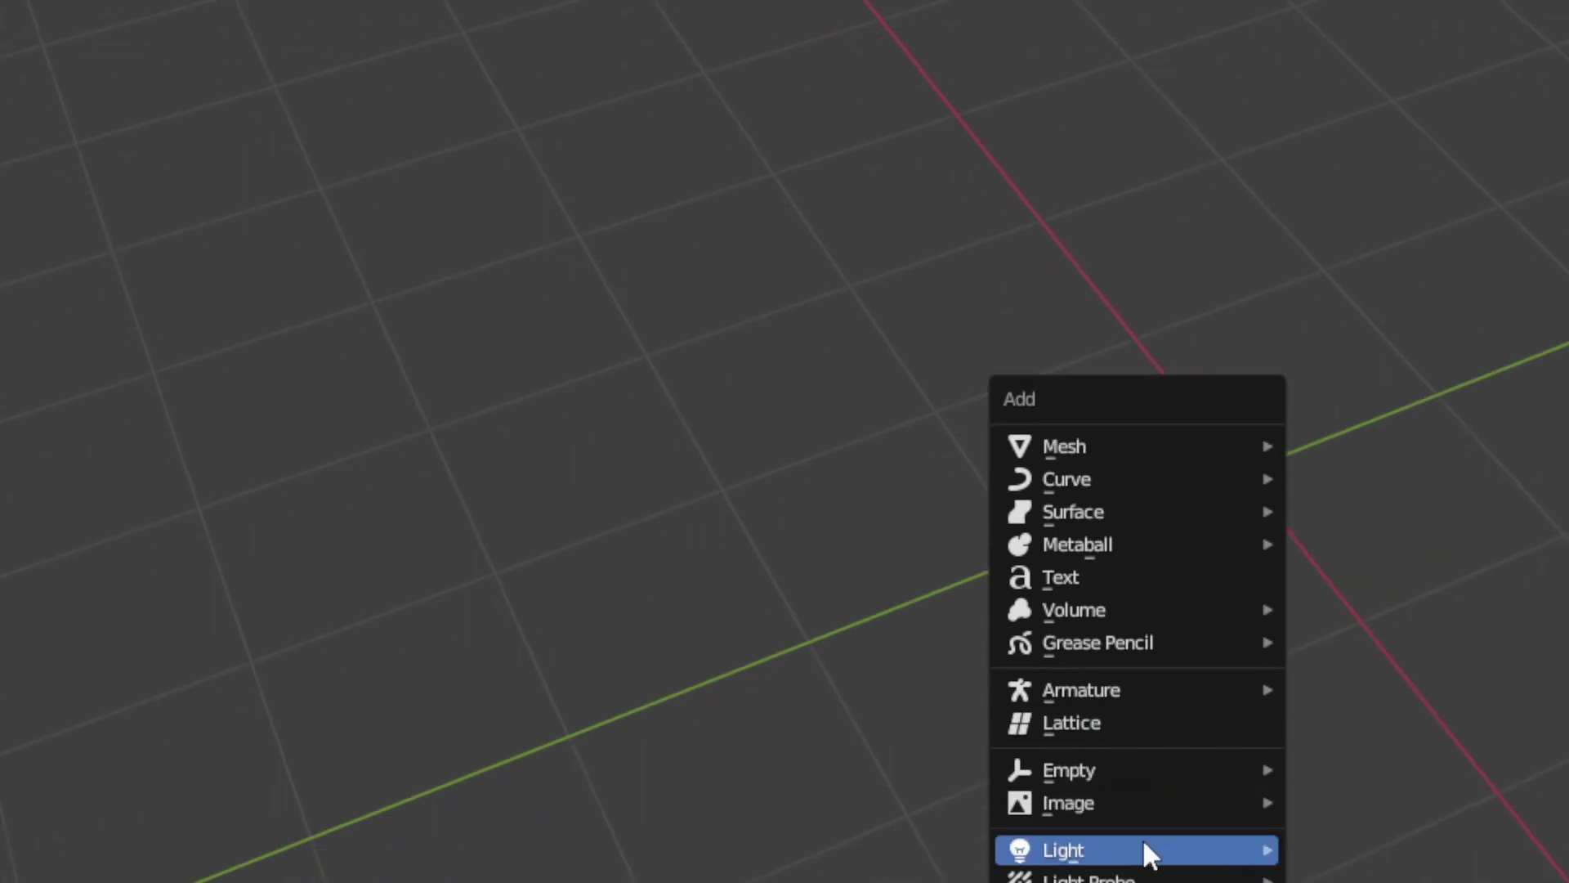
Import the upscaled pillar image (upscayl_16x_ultrasharp) into the scene as an image plane.
{"action": "mouse_move", "coordinate": [1164, 603]}
{"action": "left_click", "coordinate": [1439, 659]}
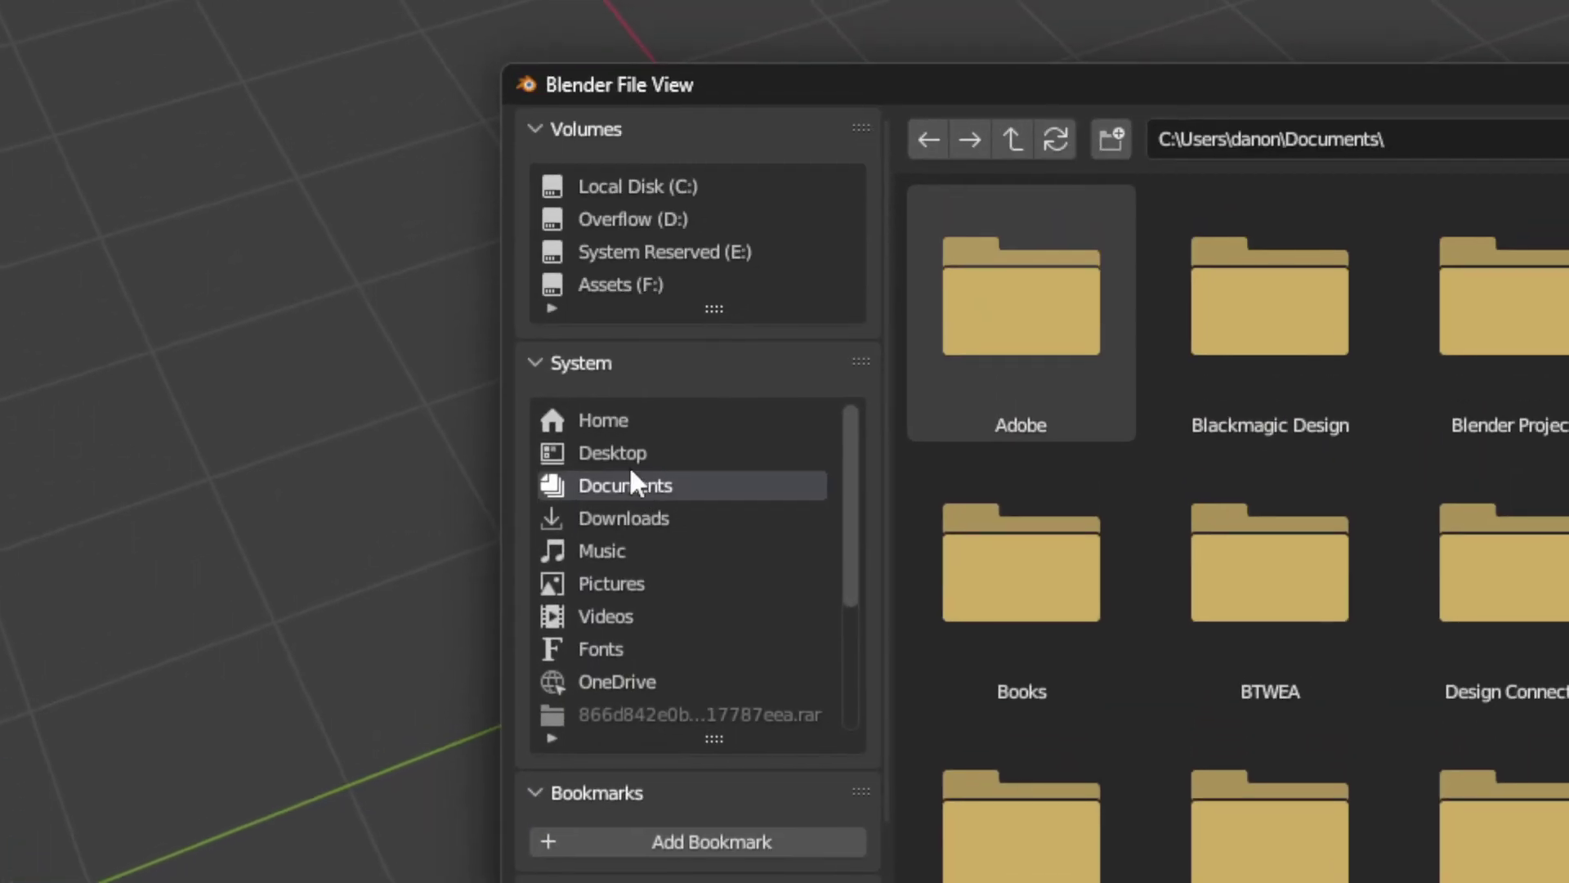
{"action": "left_click", "coordinate": [621, 376]}
{"action": "scroll", "coordinate": [1306, 346], "scroll_direction": "down", "scroll_amount": 10}
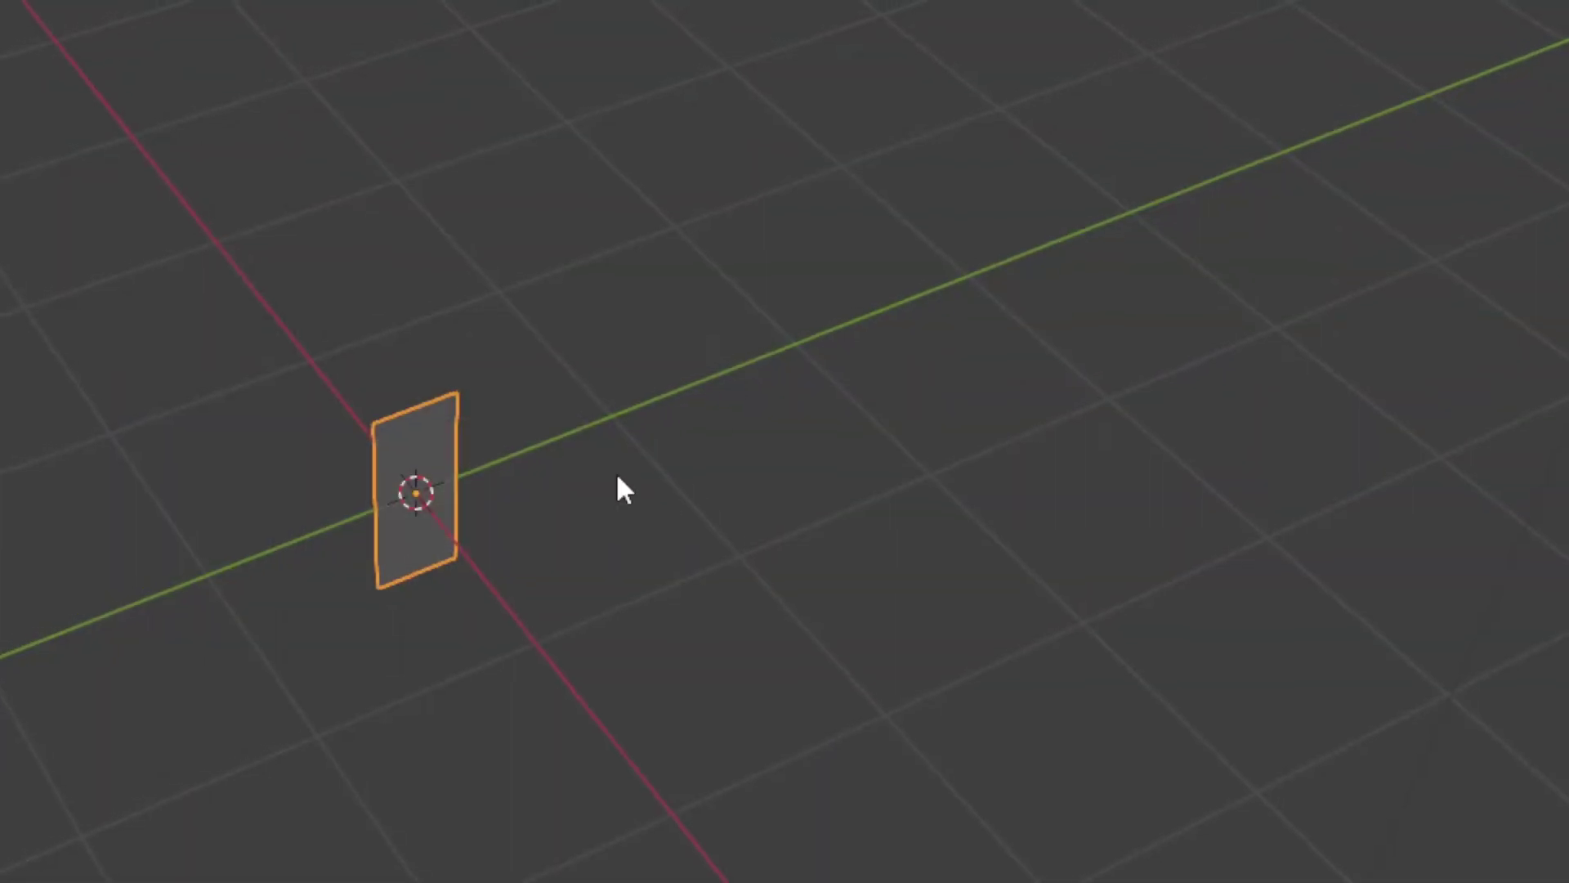
Switch the viewport shading to Material Preview to show the pillar texture on the plane.
{"action": "scroll", "coordinate": [492, 611], "scroll_direction": "up", "scroll_amount": 8}
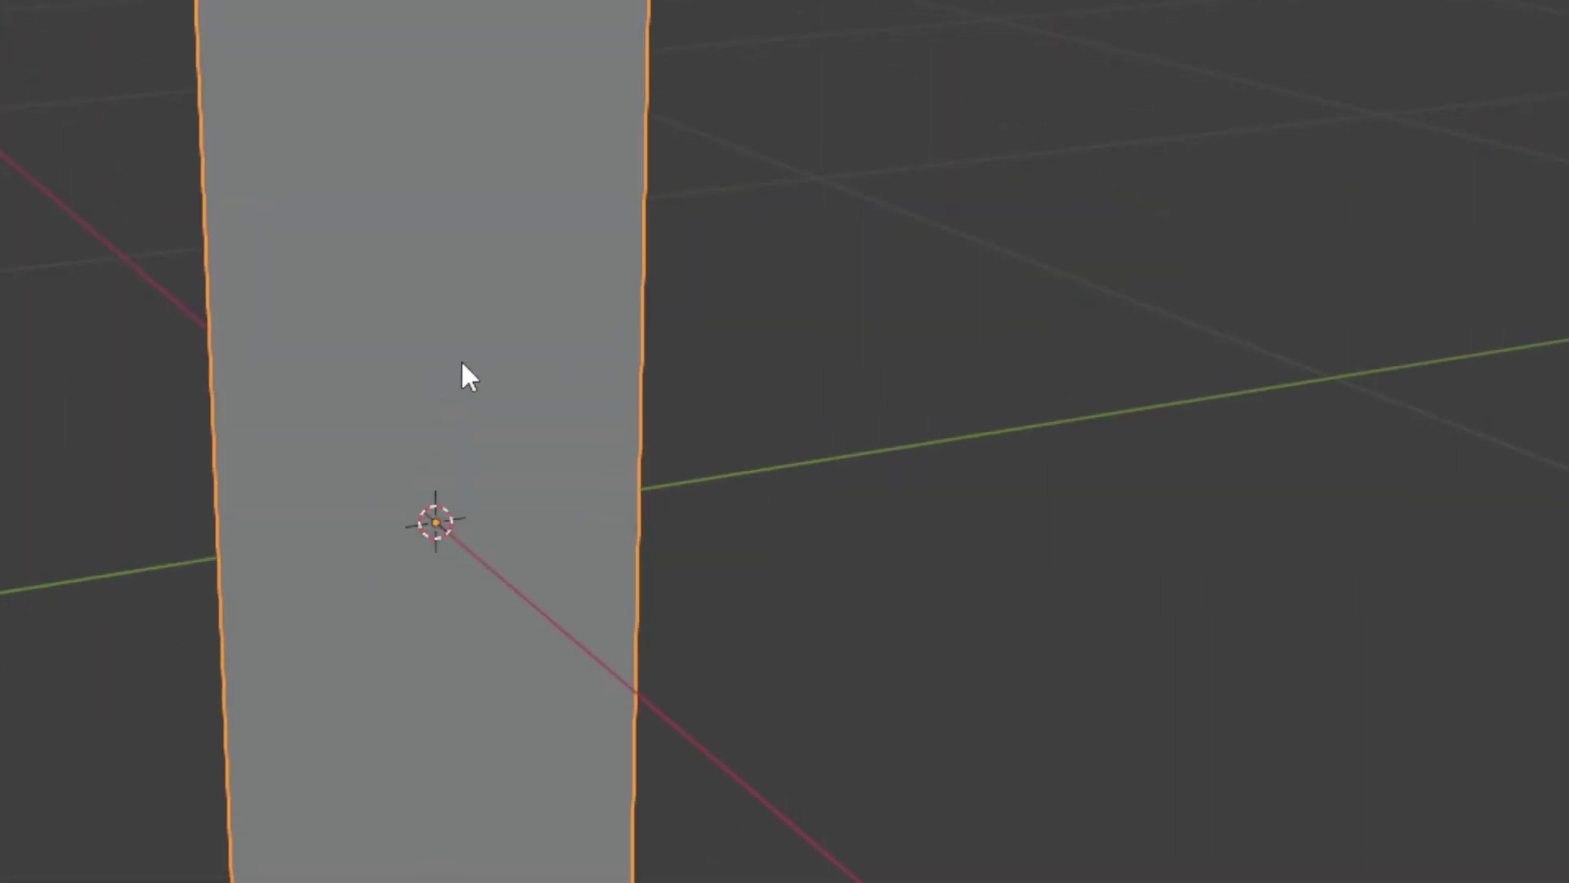
{"action": "key", "text": "z"}
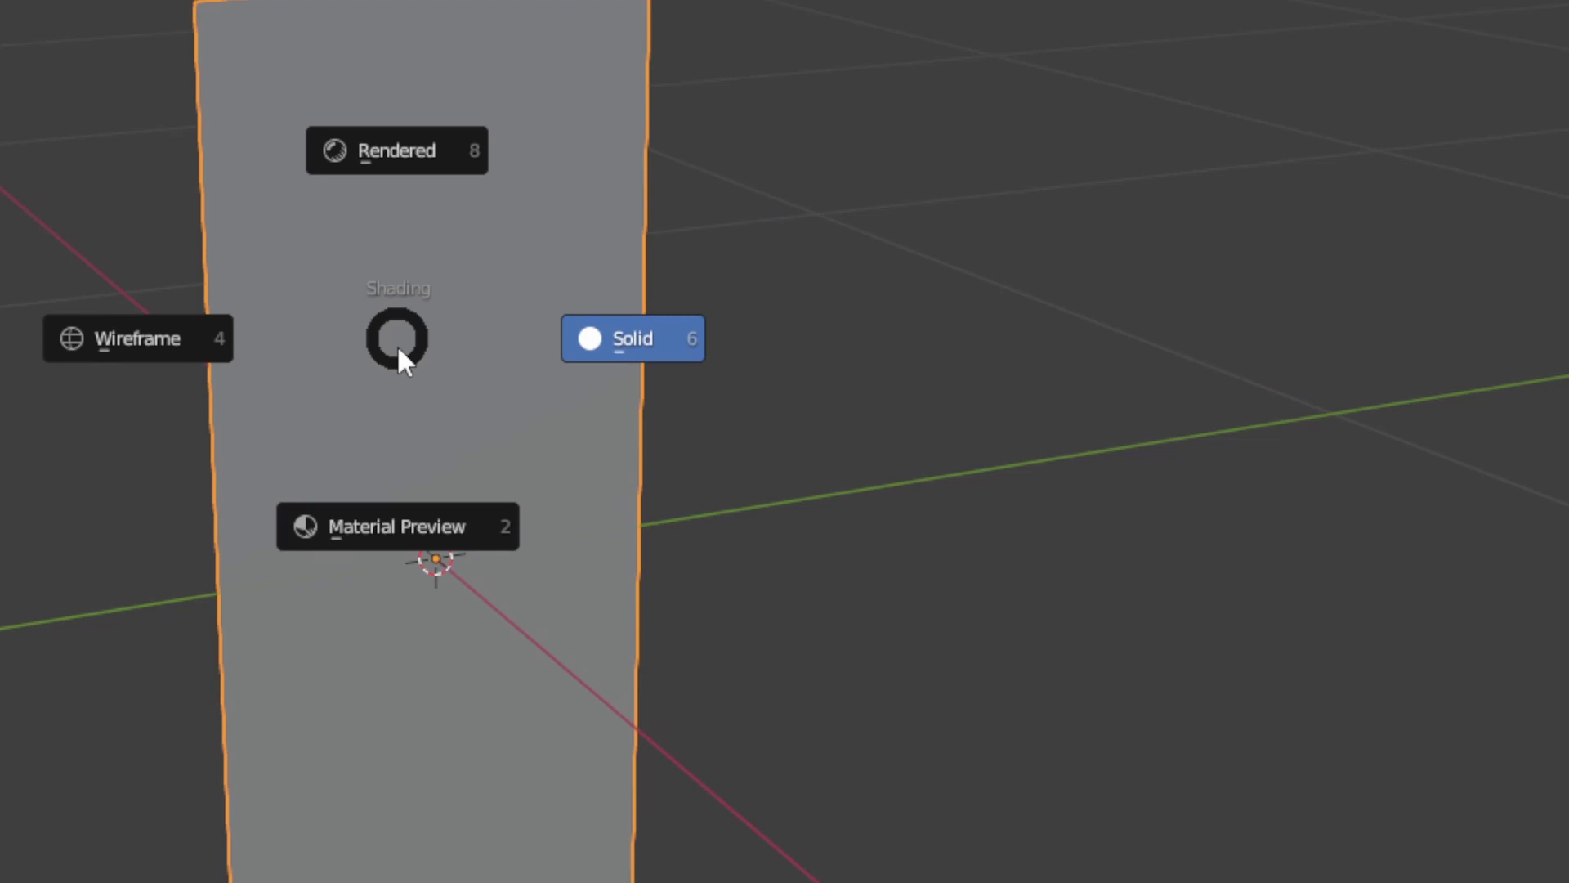
{"action": "left_click", "coordinate": [396, 525]}
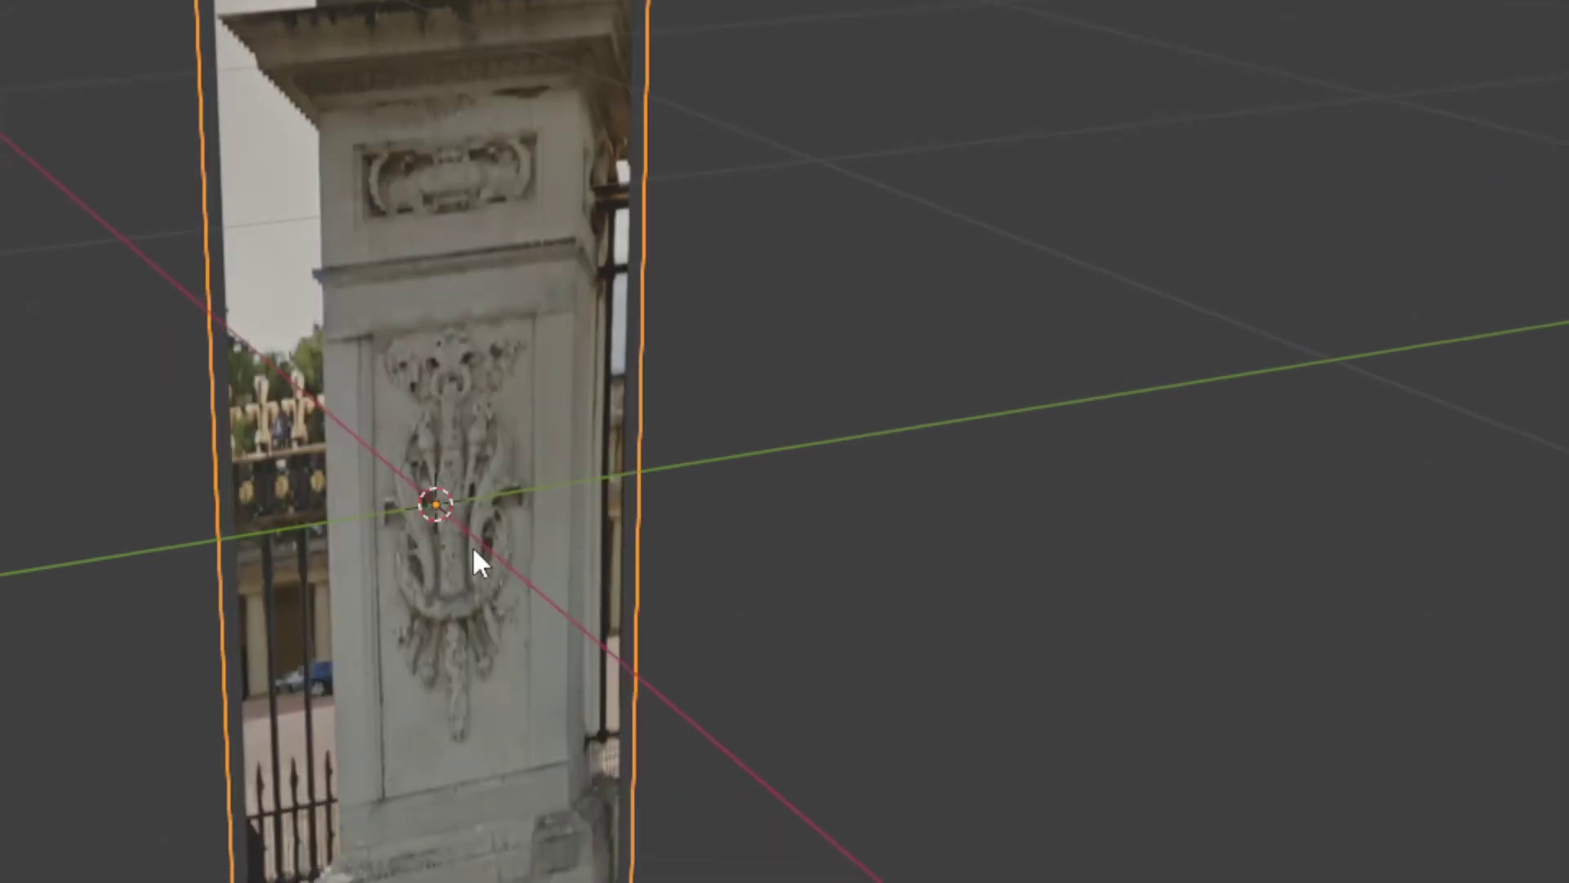
Move the image plane up along the Z axis until its bottom edge rests on the ground grid.
{"action": "middle_click_drag", "start_coordinate": [473, 550], "coordinate": [834, 693]}
{"action": "key", "text": "g"}
{"action": "key", "text": "z"}
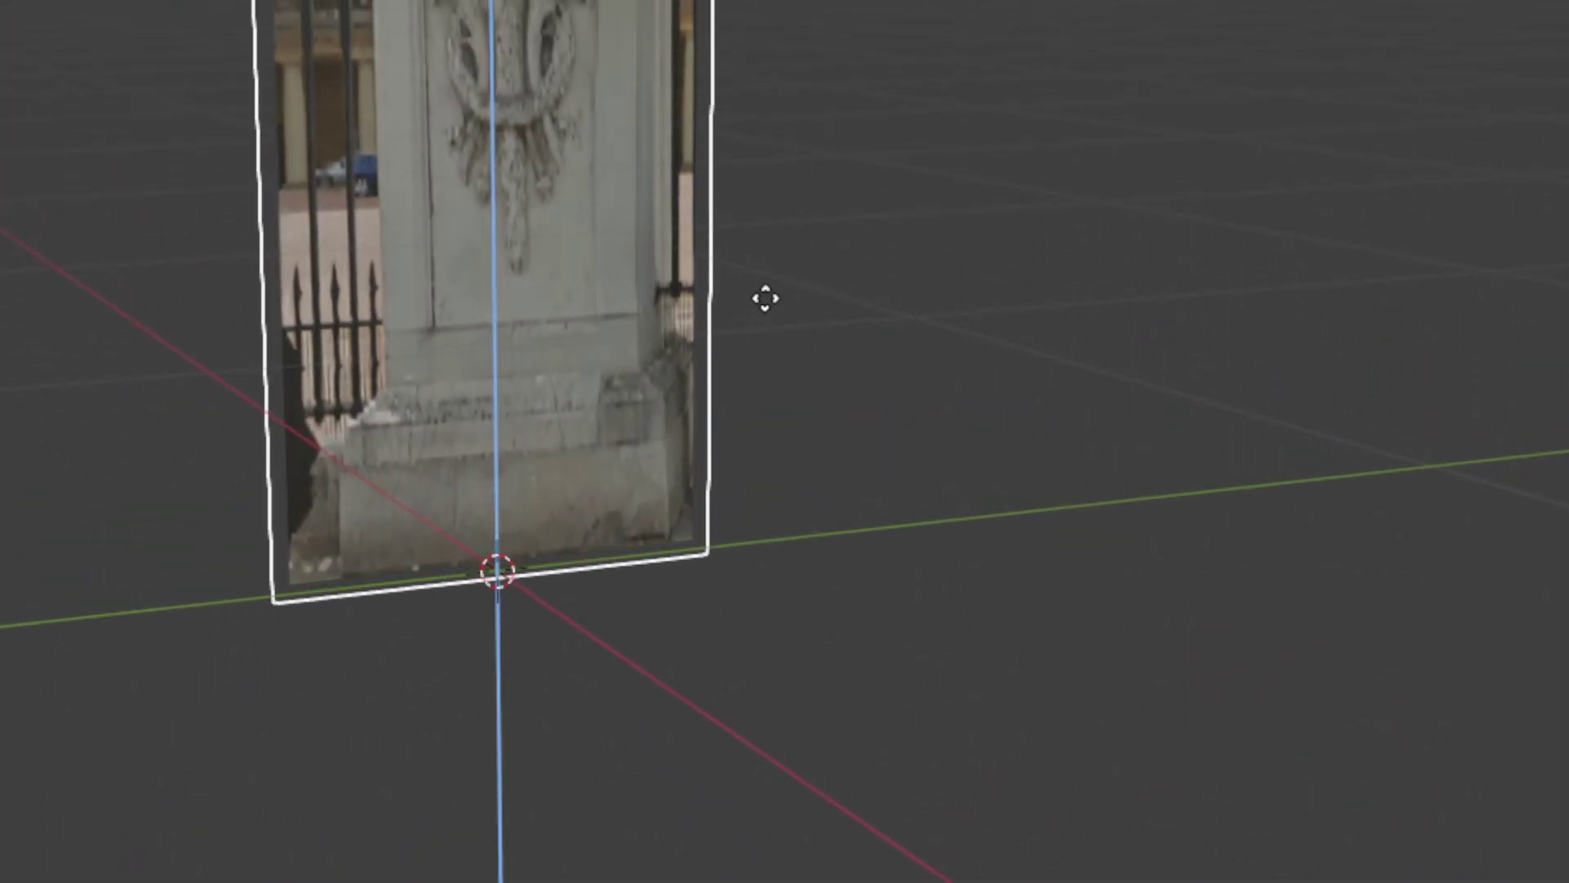
{"action": "left_click", "coordinate": [765, 298]}
Set both the Blend Mode and the Shadow Mode of the pillar plane's material to Opaque.
{"action": "middle_click_drag", "start_coordinate": [593, 163], "coordinate": [456, 568], "text": "shift"}
{"action": "scroll", "coordinate": [466, 278], "scroll_direction": "up", "scroll_amount": 3}
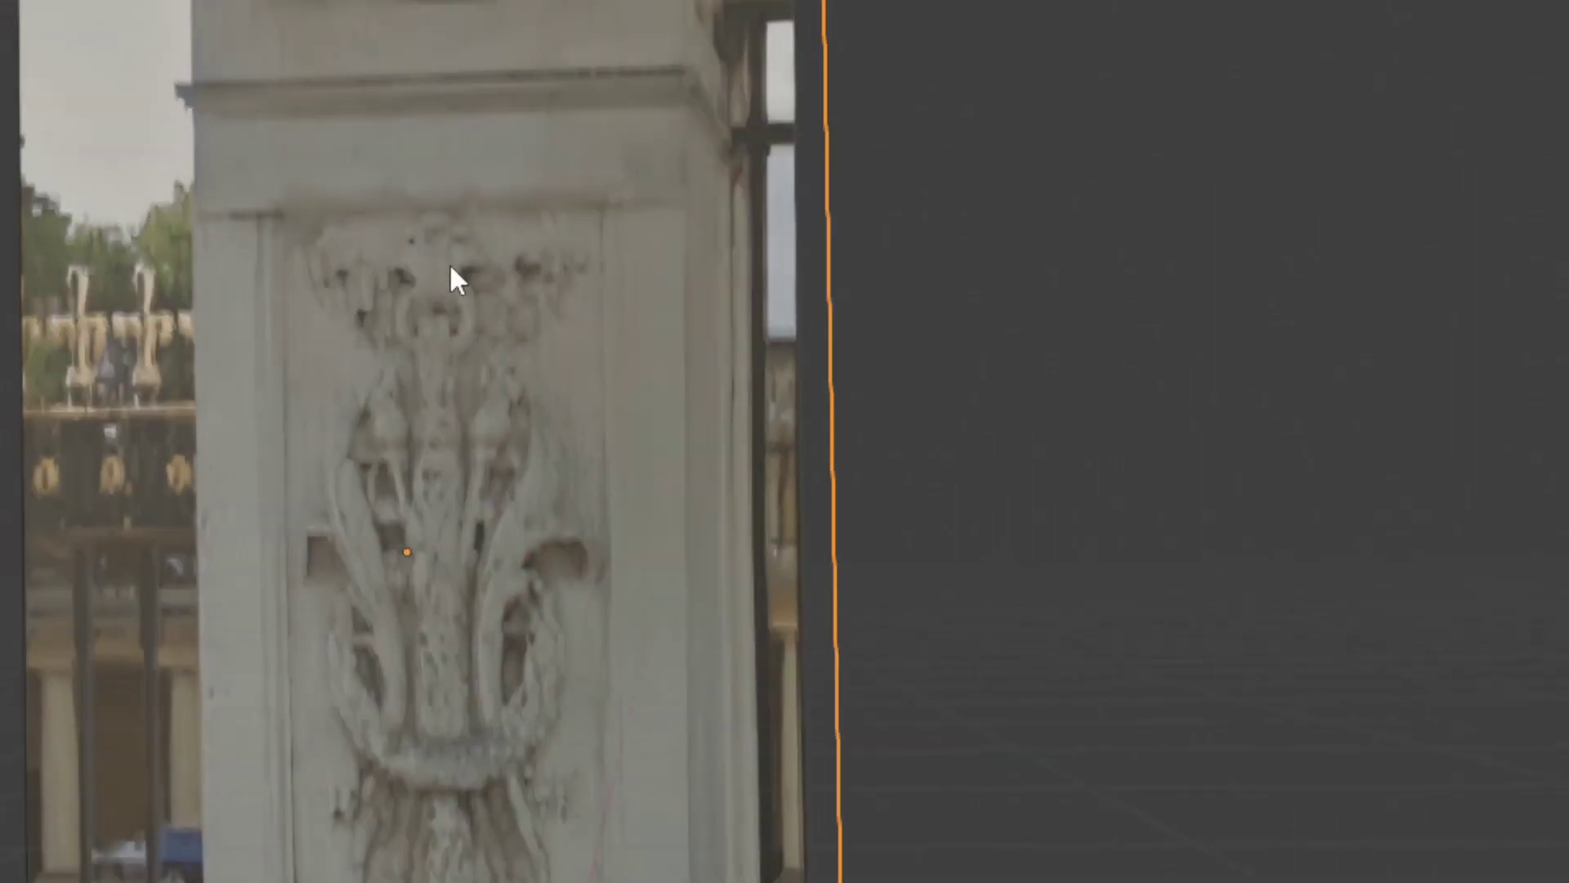
{"action": "scroll", "coordinate": [490, 343], "scroll_direction": "down", "scroll_amount": 6}
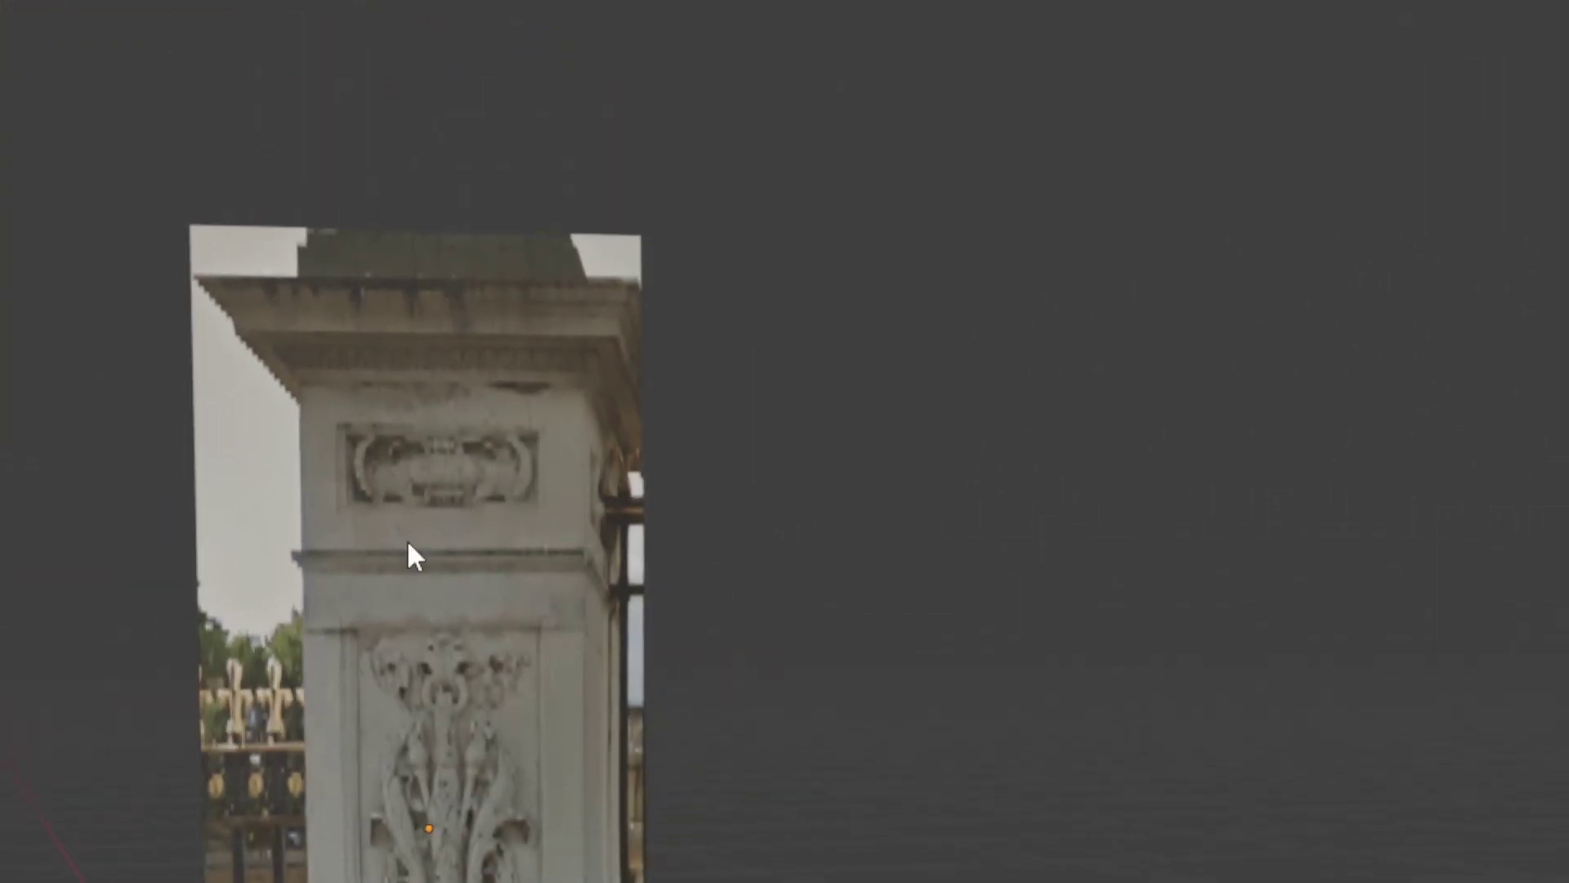
{"action": "scroll", "coordinate": [408, 546], "scroll_direction": "down", "scroll_amount": 3}
{"action": "middle_click_drag", "start_coordinate": [322, 701], "coordinate": [466, 634]}
{"action": "scroll", "coordinate": [431, 498], "scroll_direction": "up", "scroll_amount": 5}
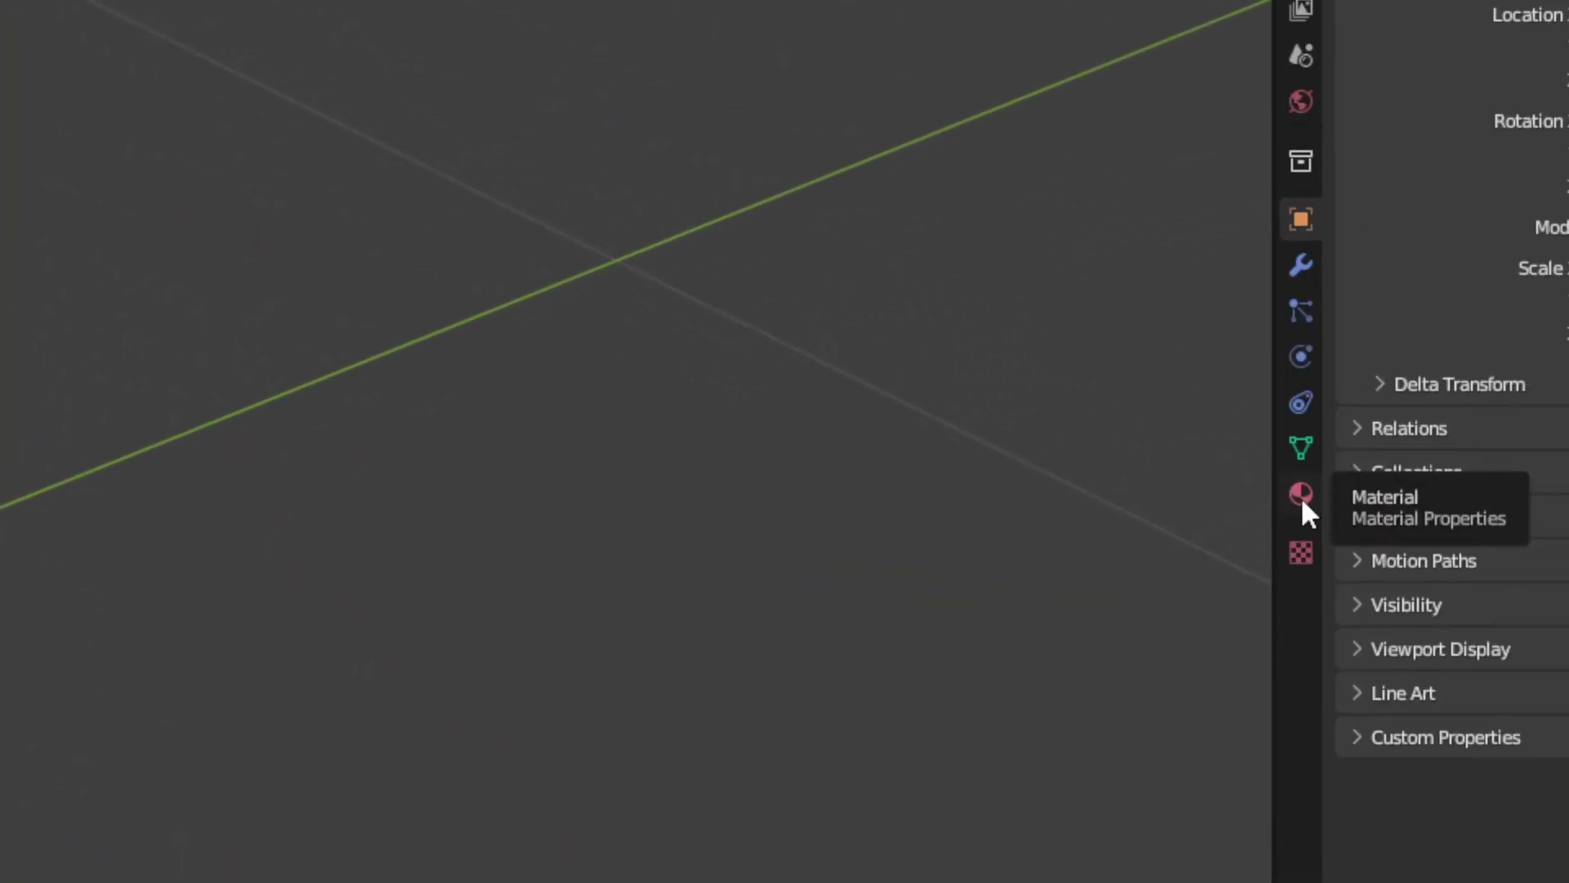
{"action": "left_click", "coordinate": [1470, 553]}
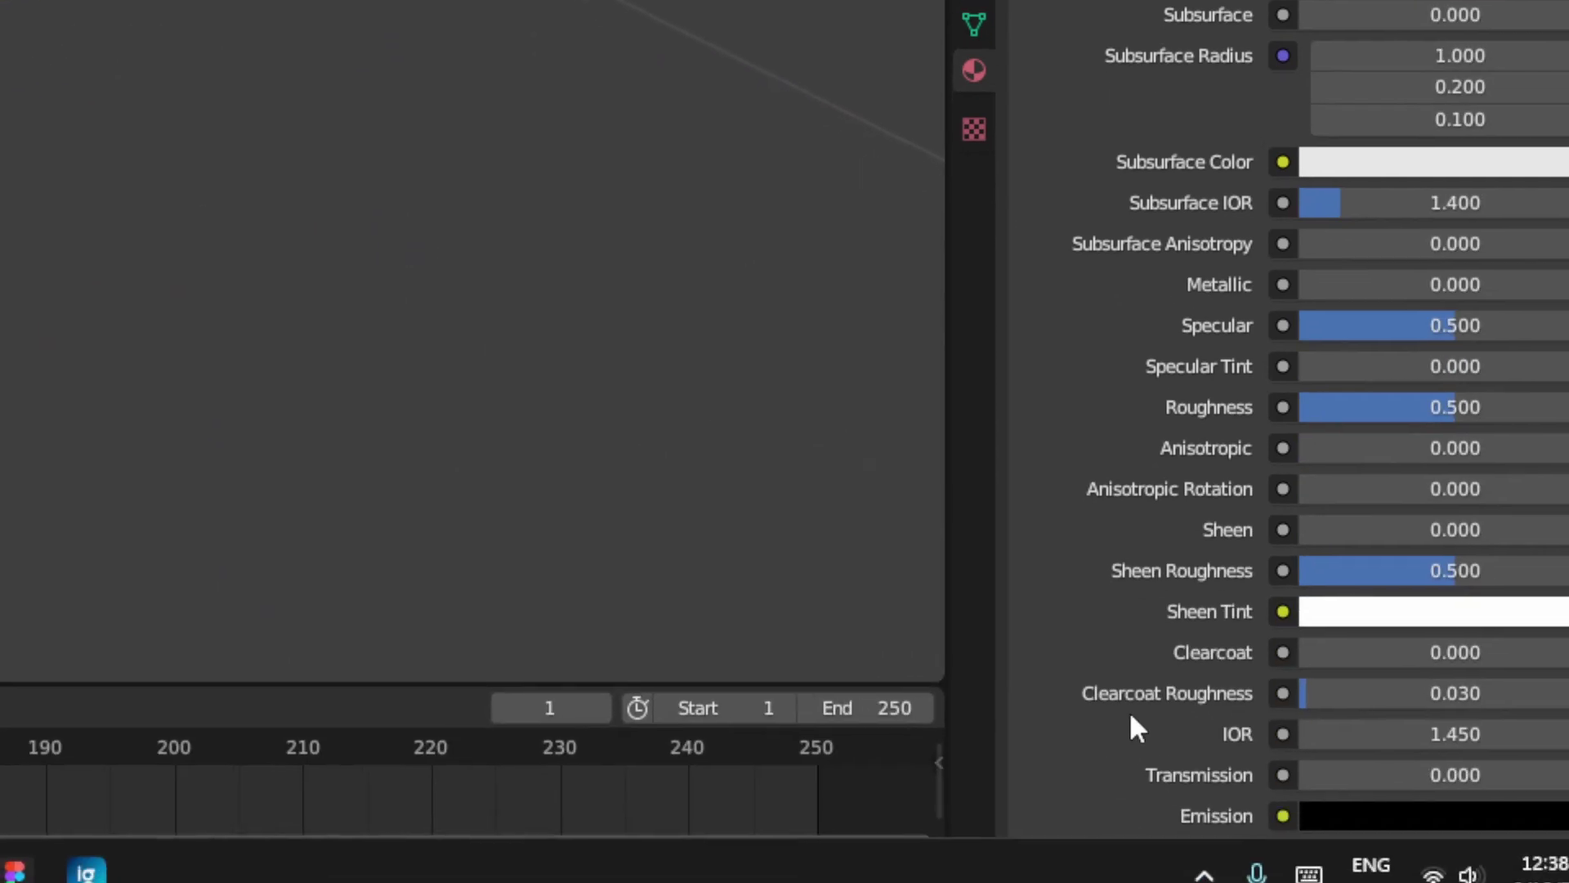
{"action": "scroll", "coordinate": [1389, 818], "scroll_direction": "down", "scroll_amount": 15}
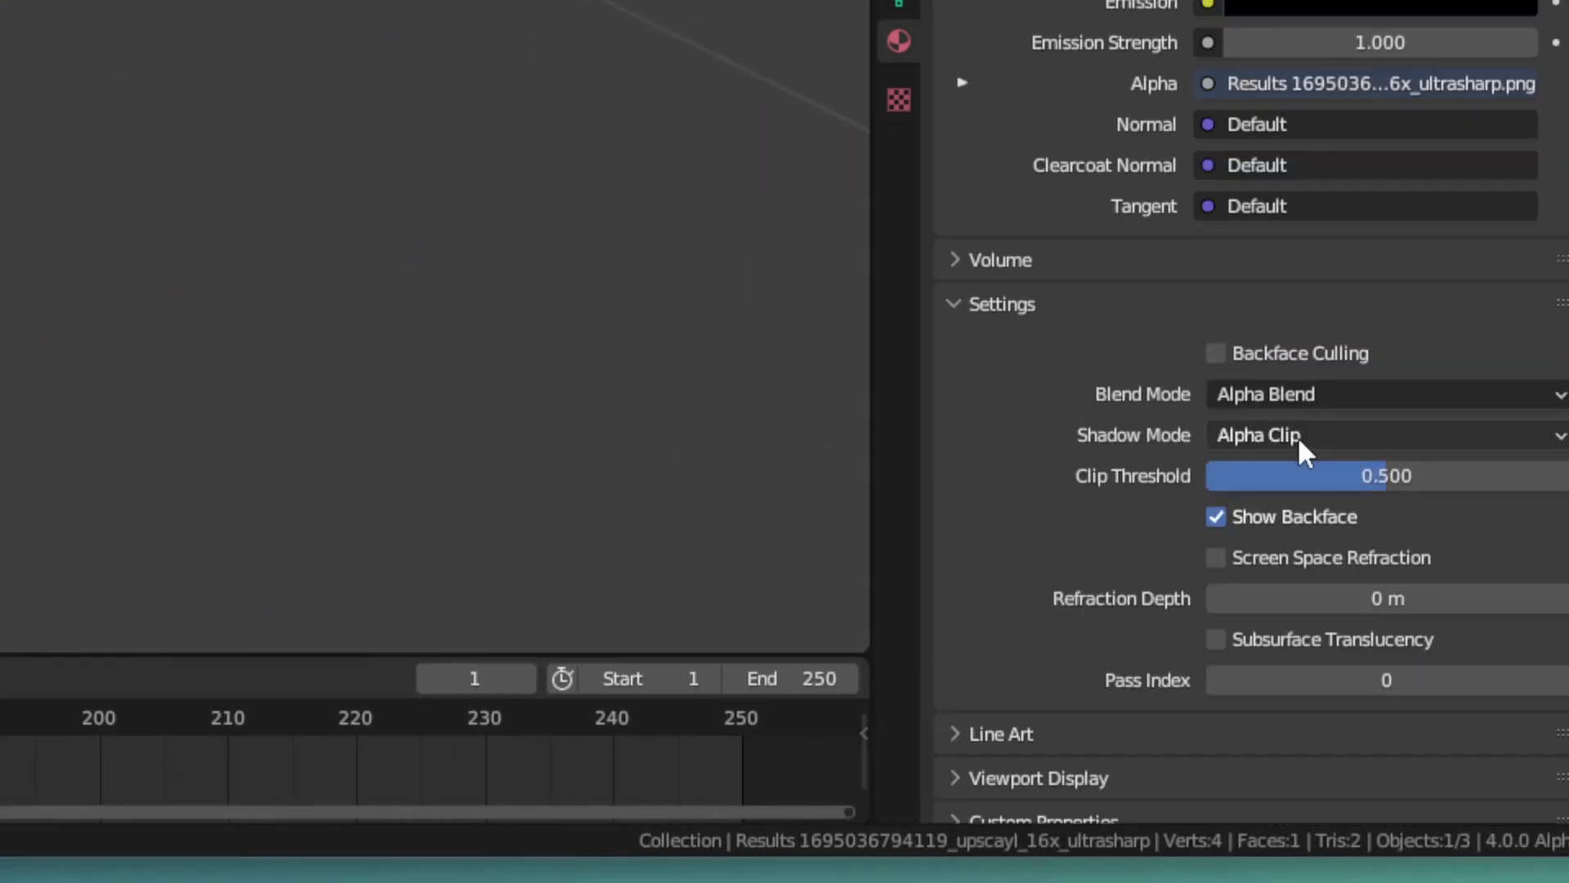
{"action": "left_click", "coordinate": [1307, 394]}
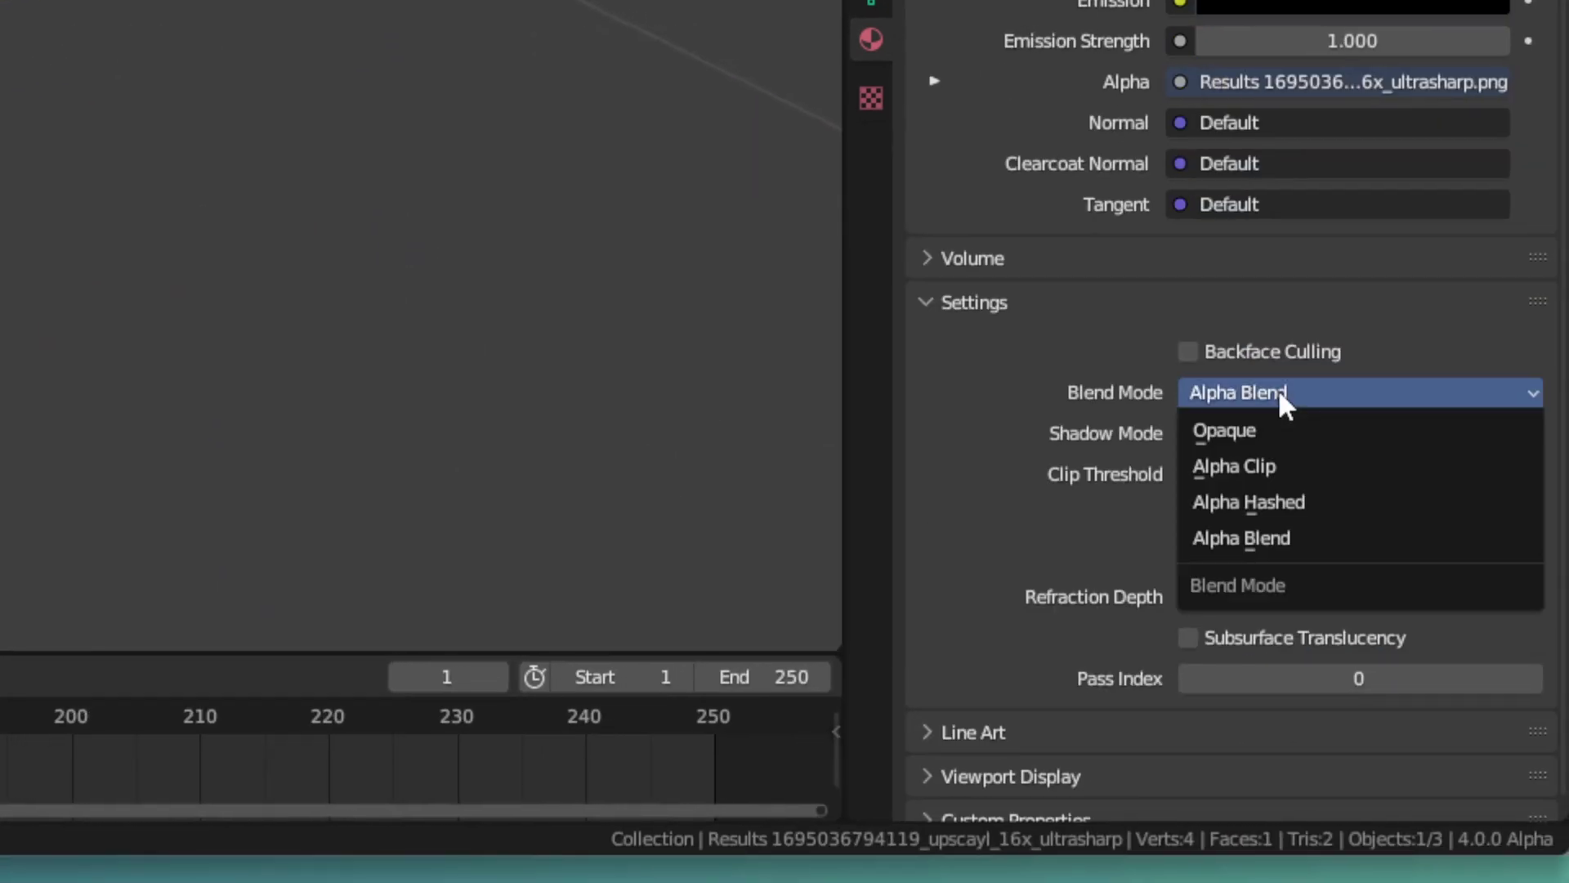
{"action": "left_click", "coordinate": [1234, 430]}
{"action": "left_click", "coordinate": [1275, 451]}
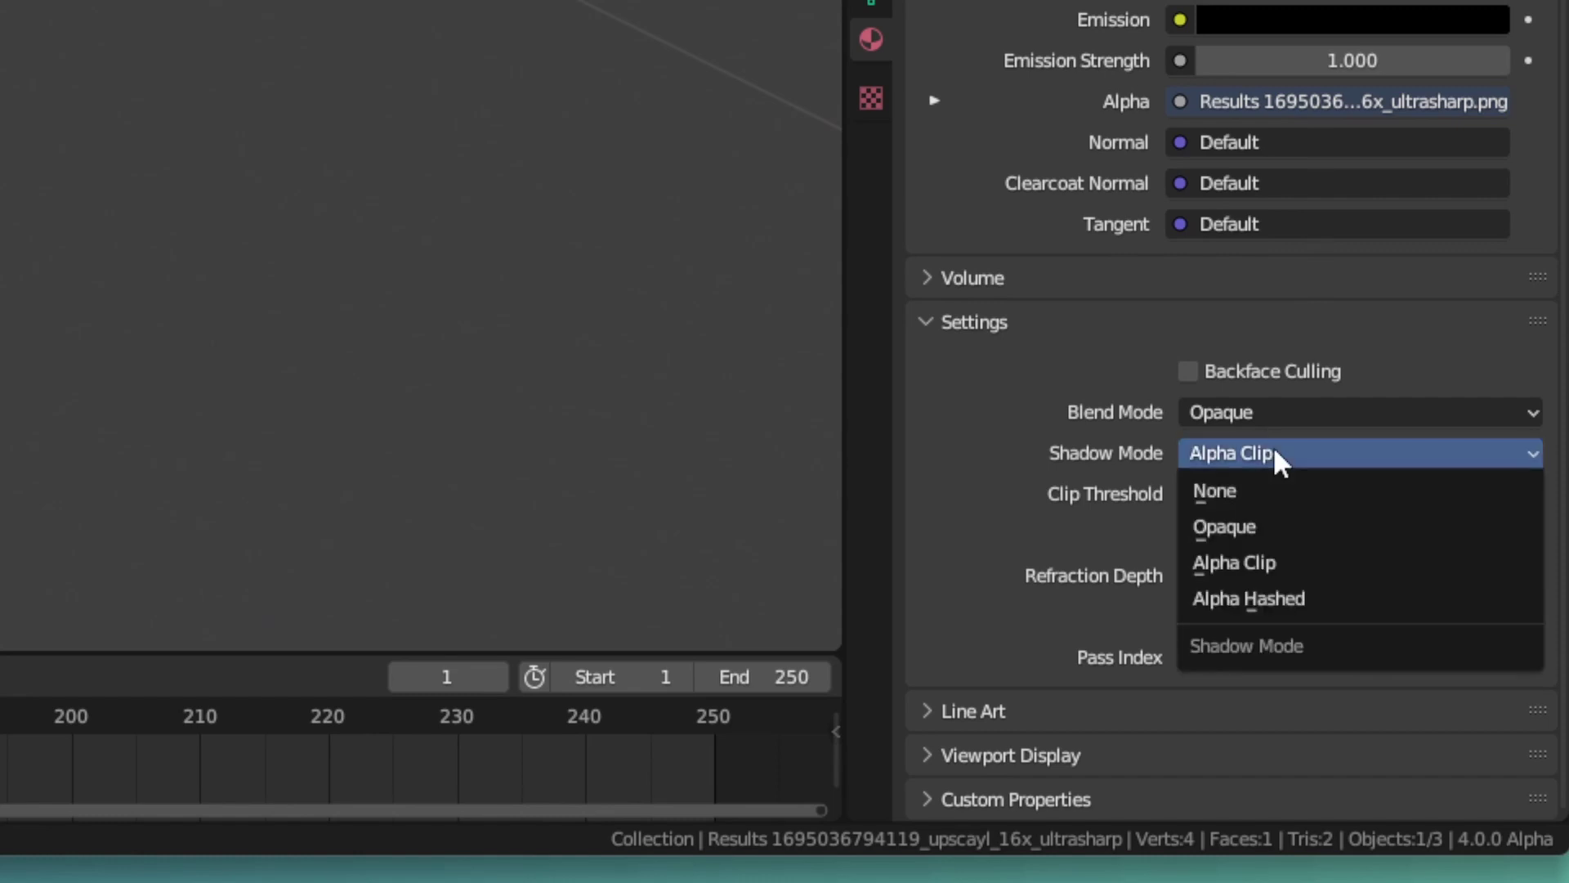
{"action": "left_click", "coordinate": [1272, 525]}
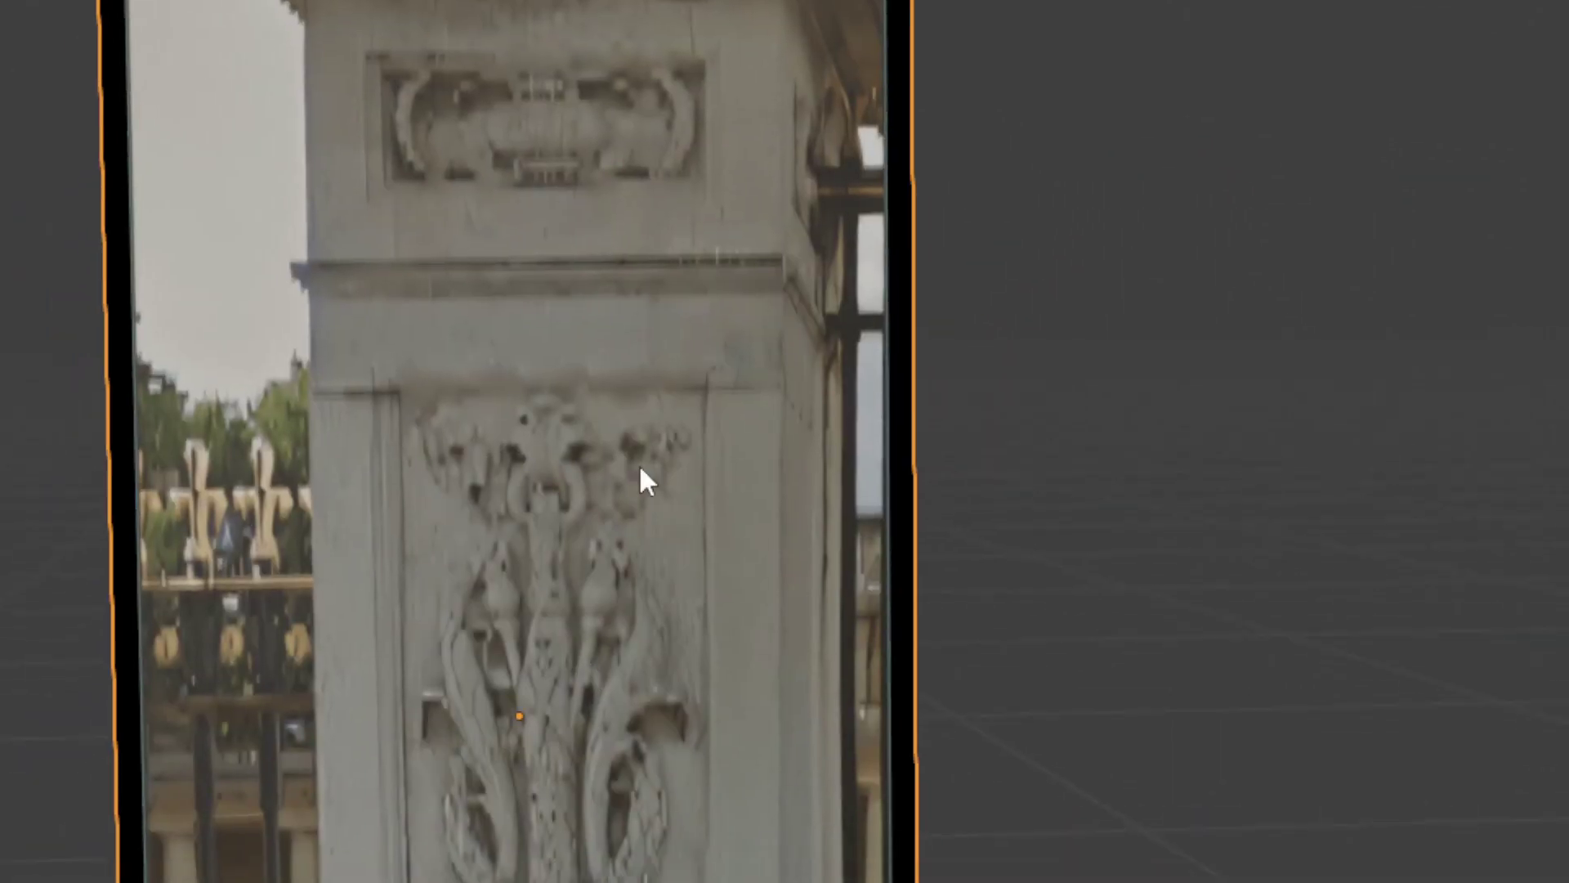
Enter Edit Mode on the image plane and add vertical loop cuts along both side edges of the pillar shaft.
{"action": "middle_click_drag", "start_coordinate": [639, 463], "coordinate": [420, 287]}
{"action": "scroll", "coordinate": [503, 349], "scroll_direction": "down", "scroll_amount": 1}
{"action": "scroll", "coordinate": [286, 243], "scroll_direction": "up", "scroll_amount": 2}
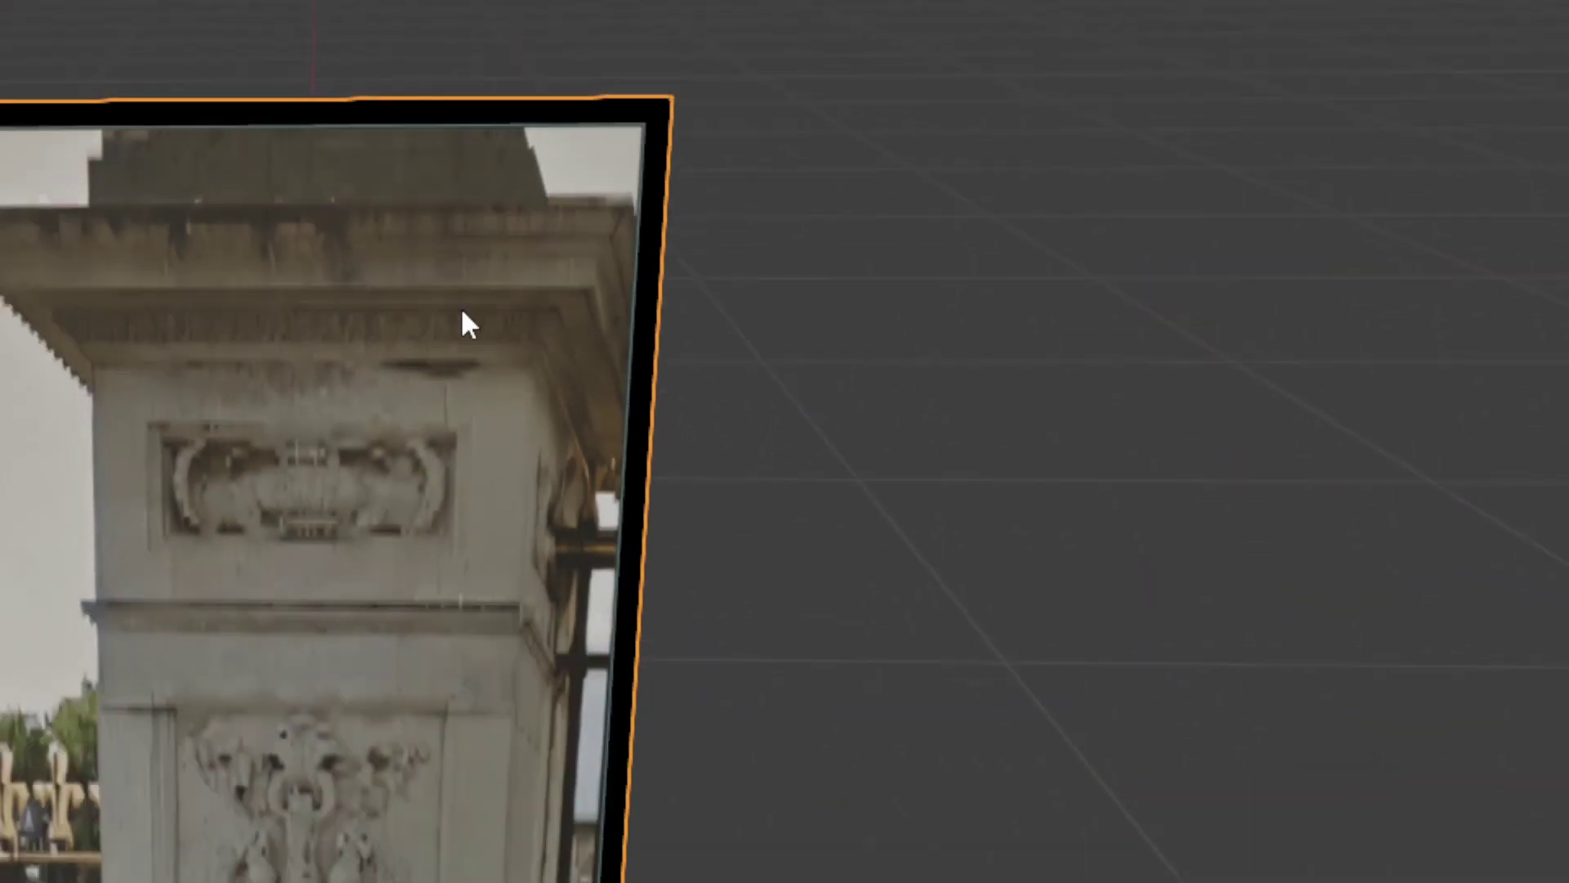
{"action": "key", "text": "Tab"}
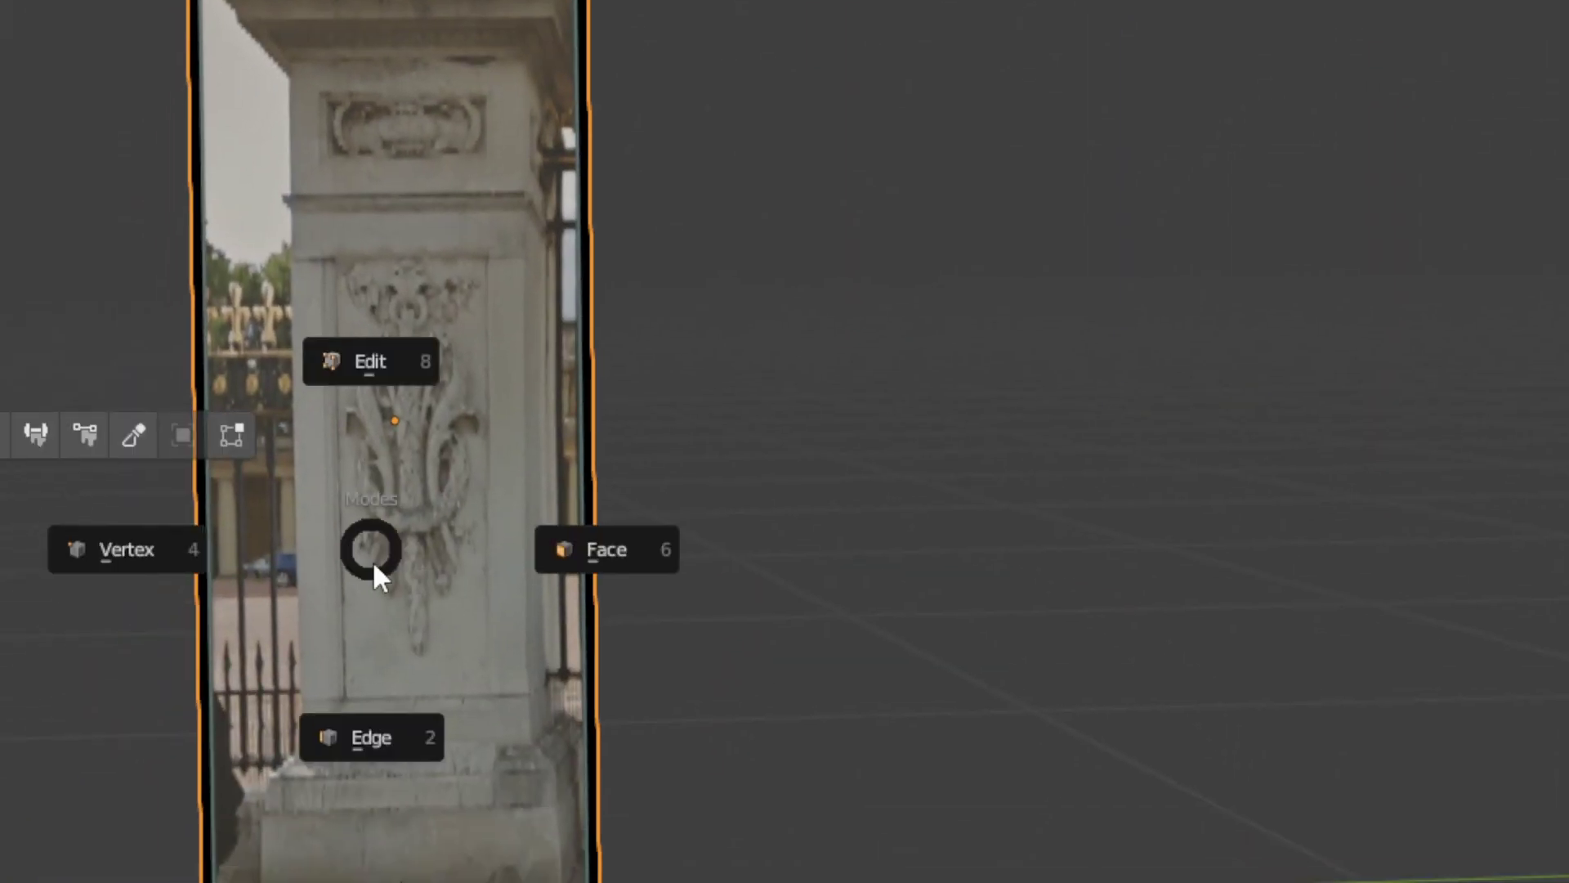
{"action": "left_click", "coordinate": [360, 393]}
{"action": "scroll", "coordinate": [350, 498], "scroll_direction": "up", "scroll_amount": 2}
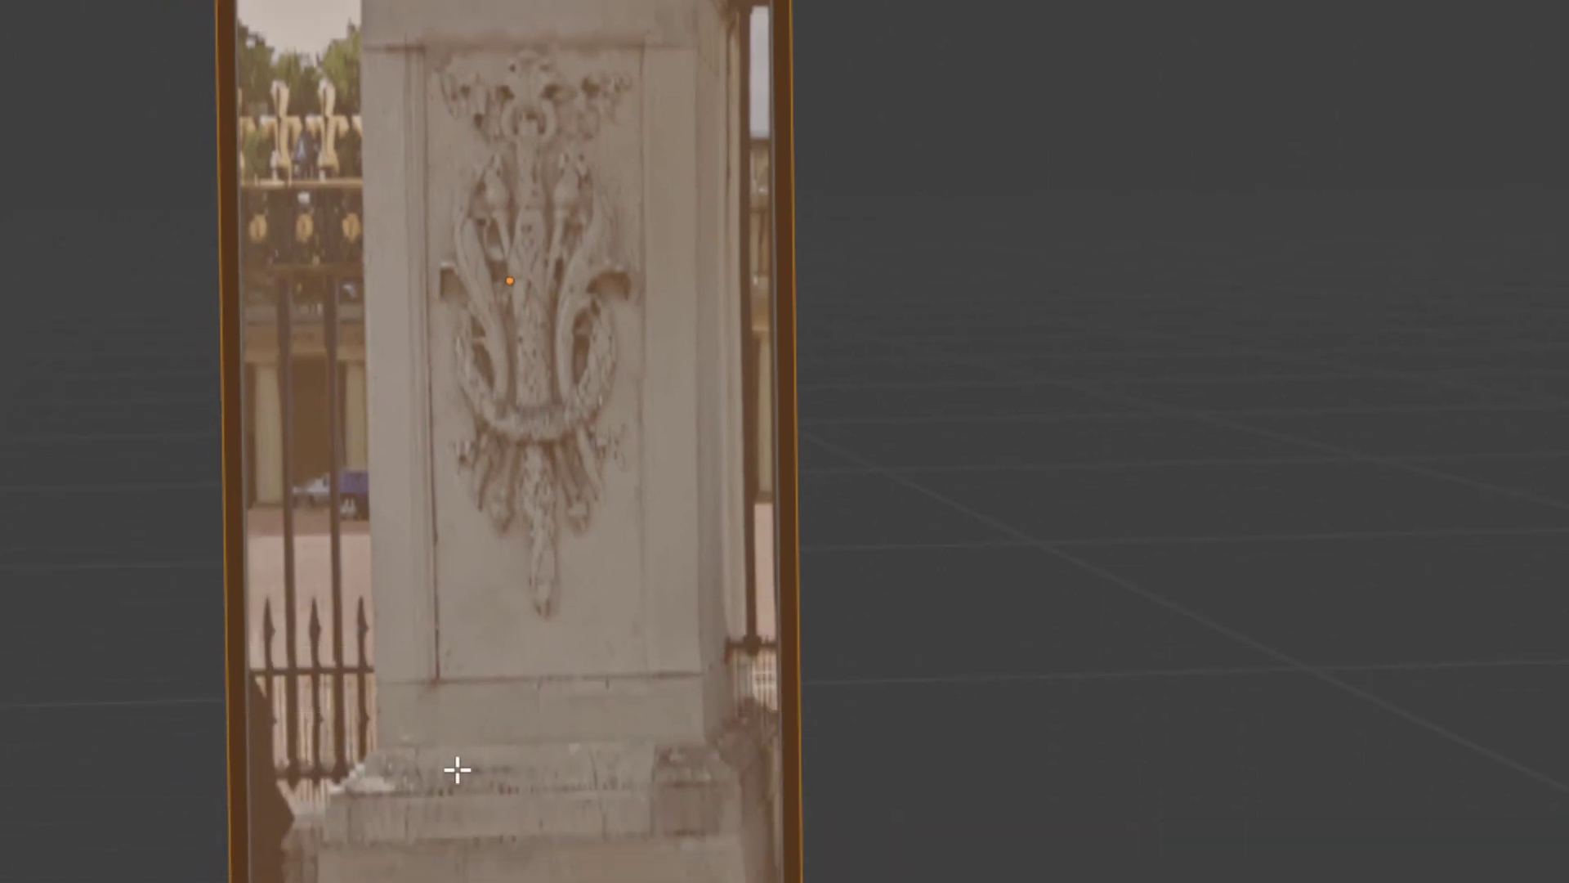
{"action": "key", "text": "ctrl+r"}
{"action": "left_click", "coordinate": [319, 679]}
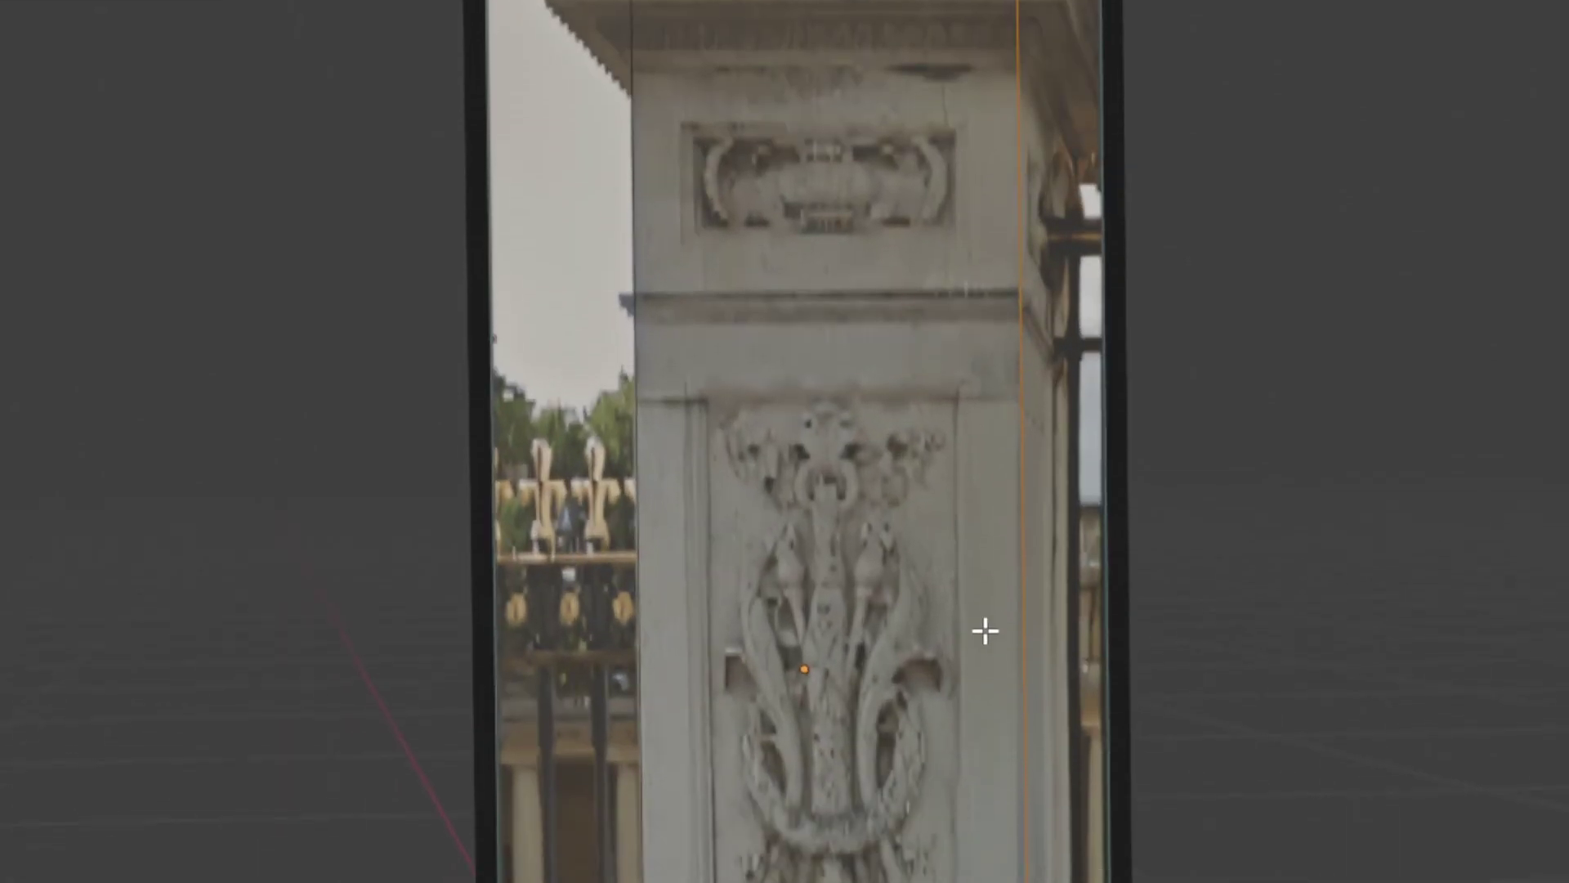
Add horizontal loop cuts along the base mouldings, the top of the cornice and the ledges beneath it.
{"action": "middle_click_drag", "start_coordinate": [752, 340], "coordinate": [738, 680], "text": "shift"}
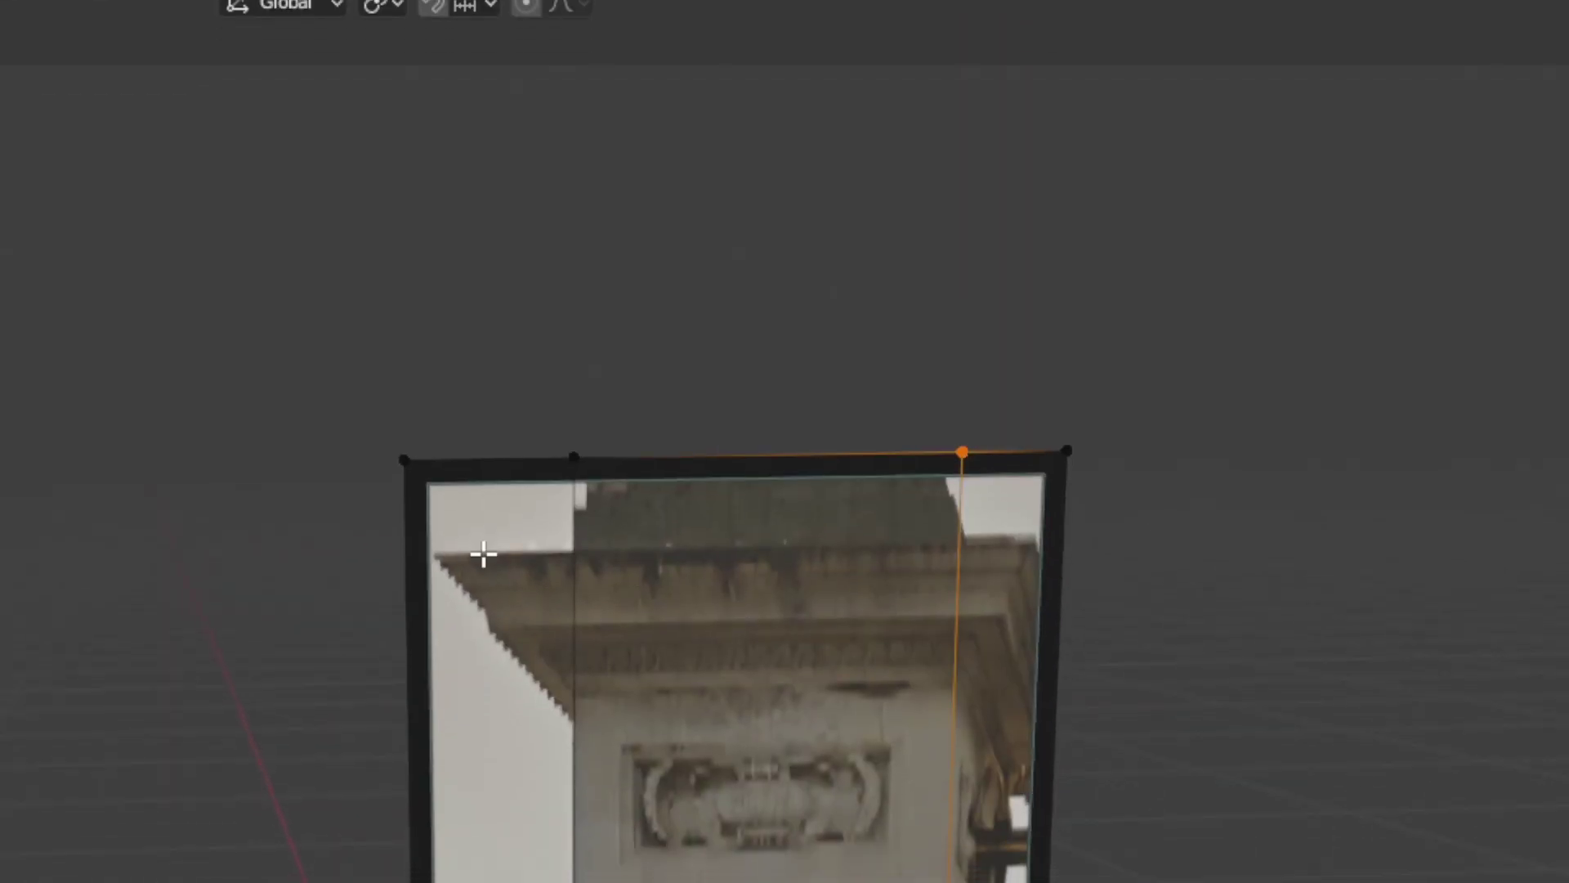
{"action": "left_click", "coordinate": [397, 112]}
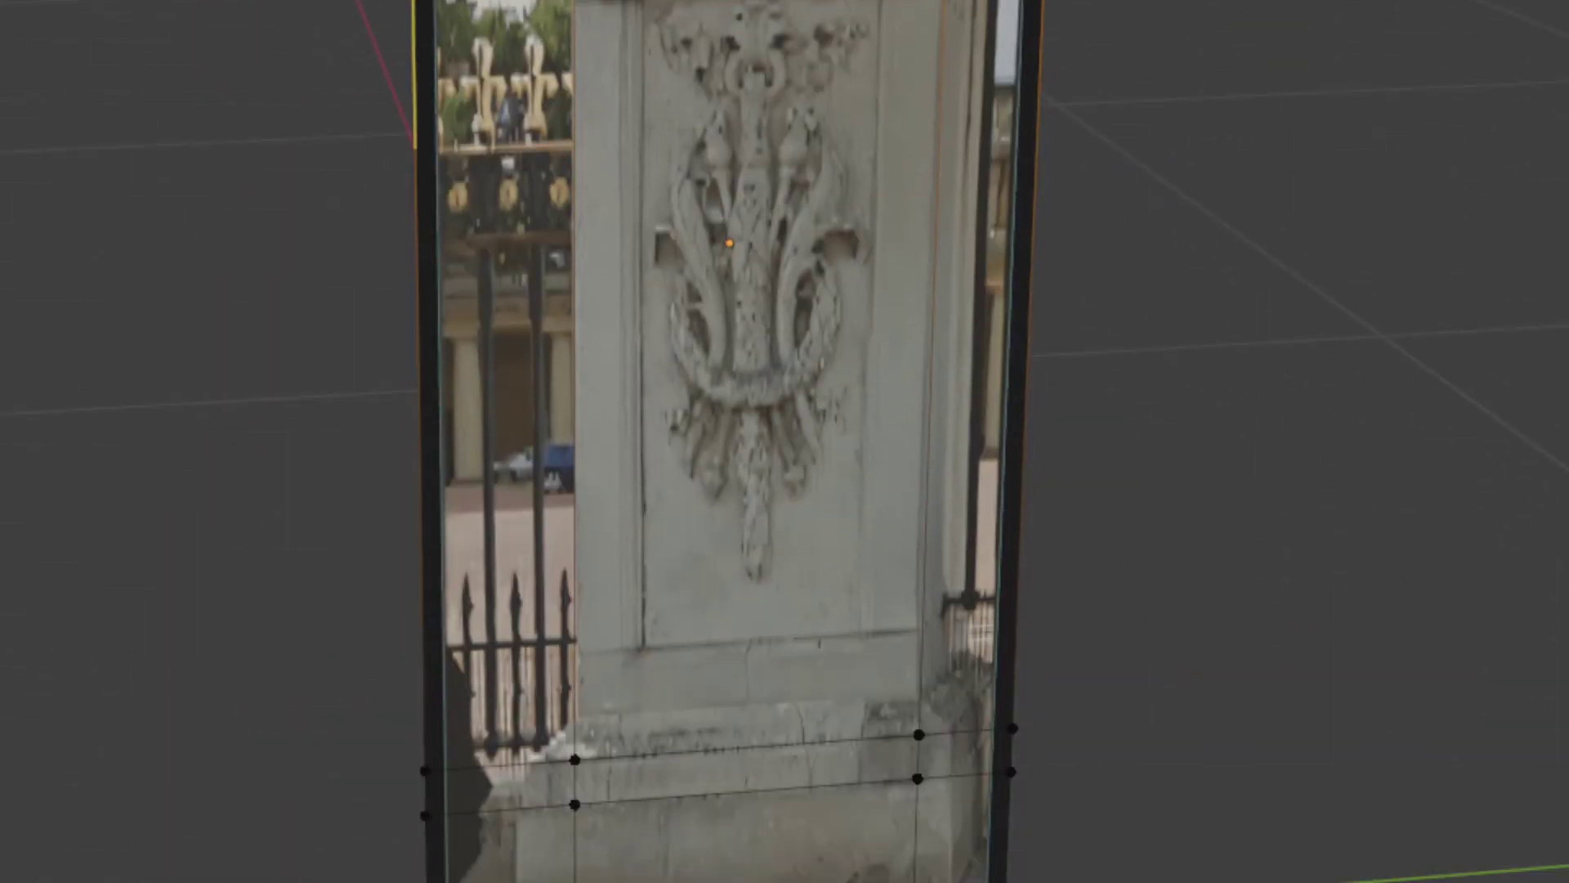
{"action": "scroll", "coordinate": [904, 326], "scroll_direction": "up", "scroll_amount": 1}
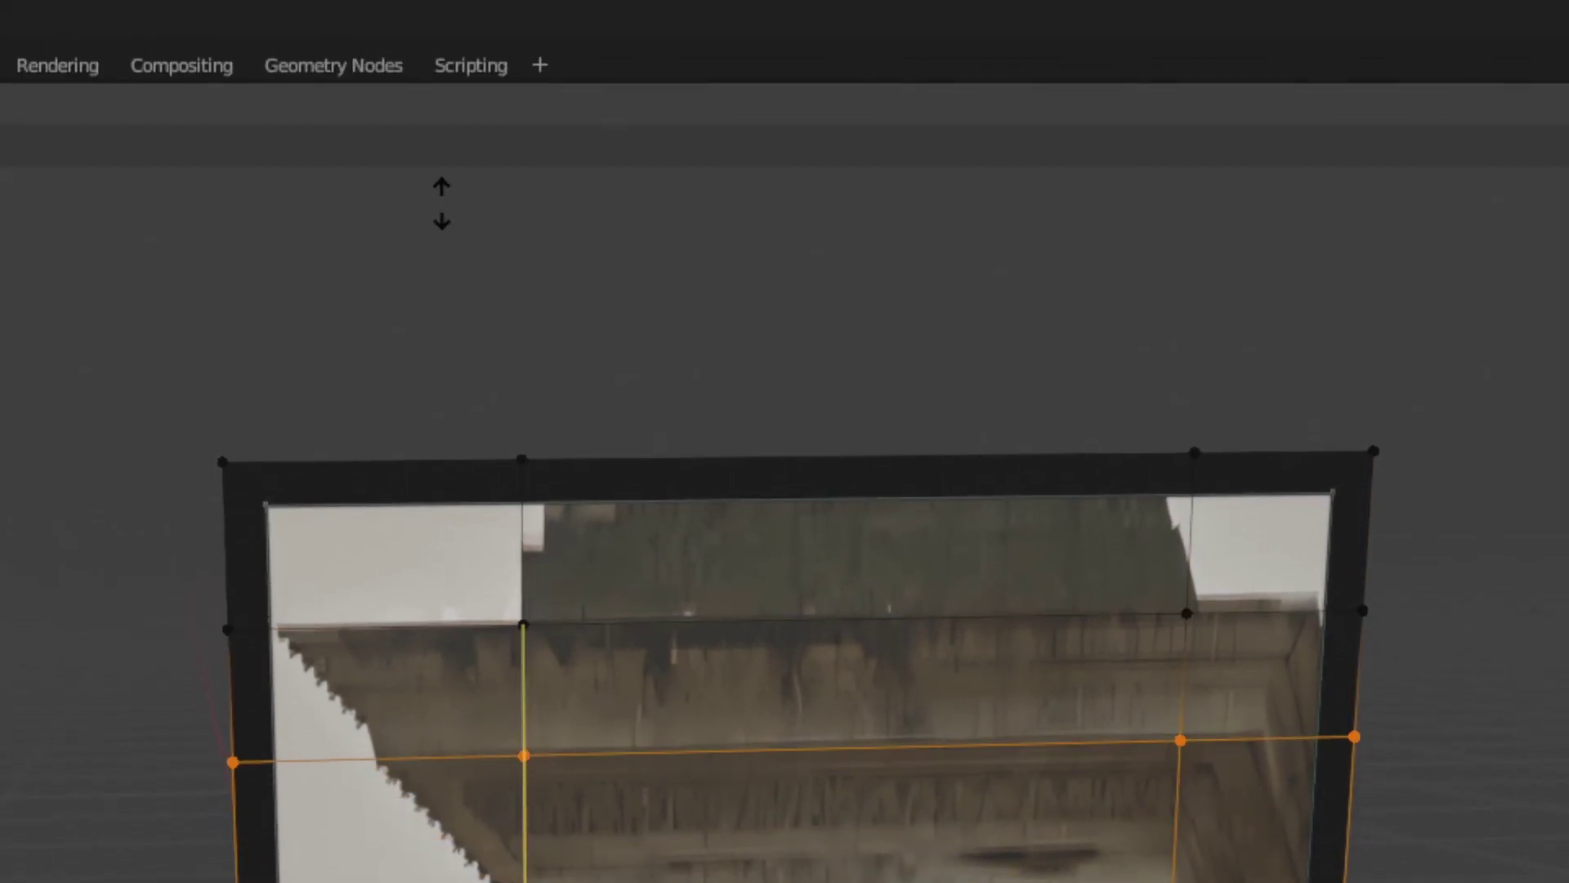
{"action": "left_click", "coordinate": [442, 191]}
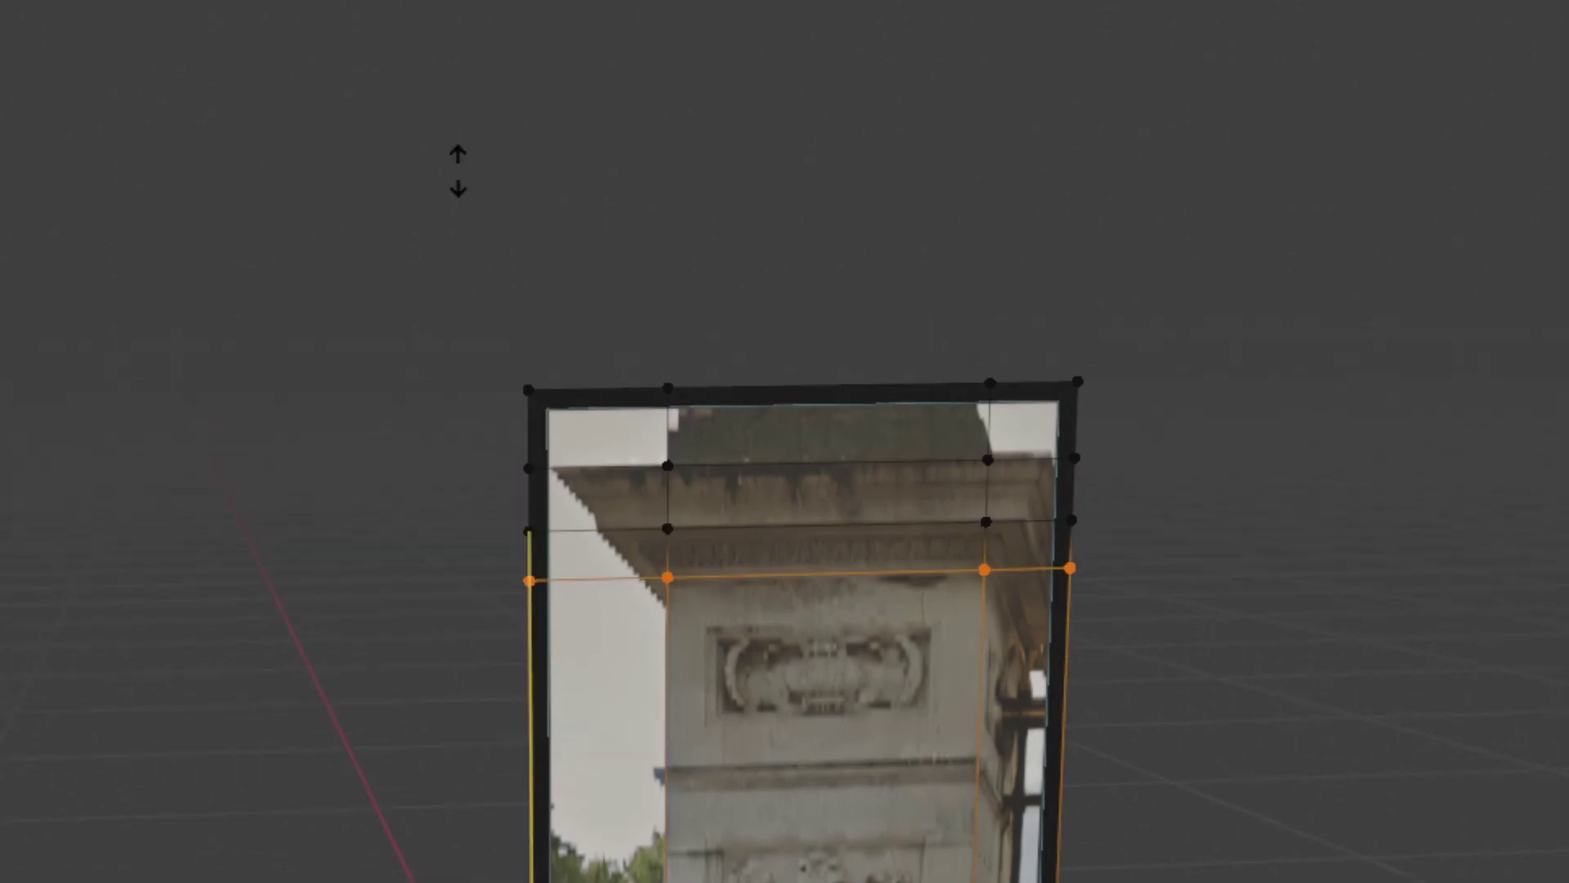
{"action": "left_click", "coordinate": [459, 167]}
Edge-slide the horizontal loop below the ornamental panel to line up with the panel's lower edge.
{"action": "scroll", "coordinate": [667, 620], "scroll_direction": "up", "scroll_amount": 3}
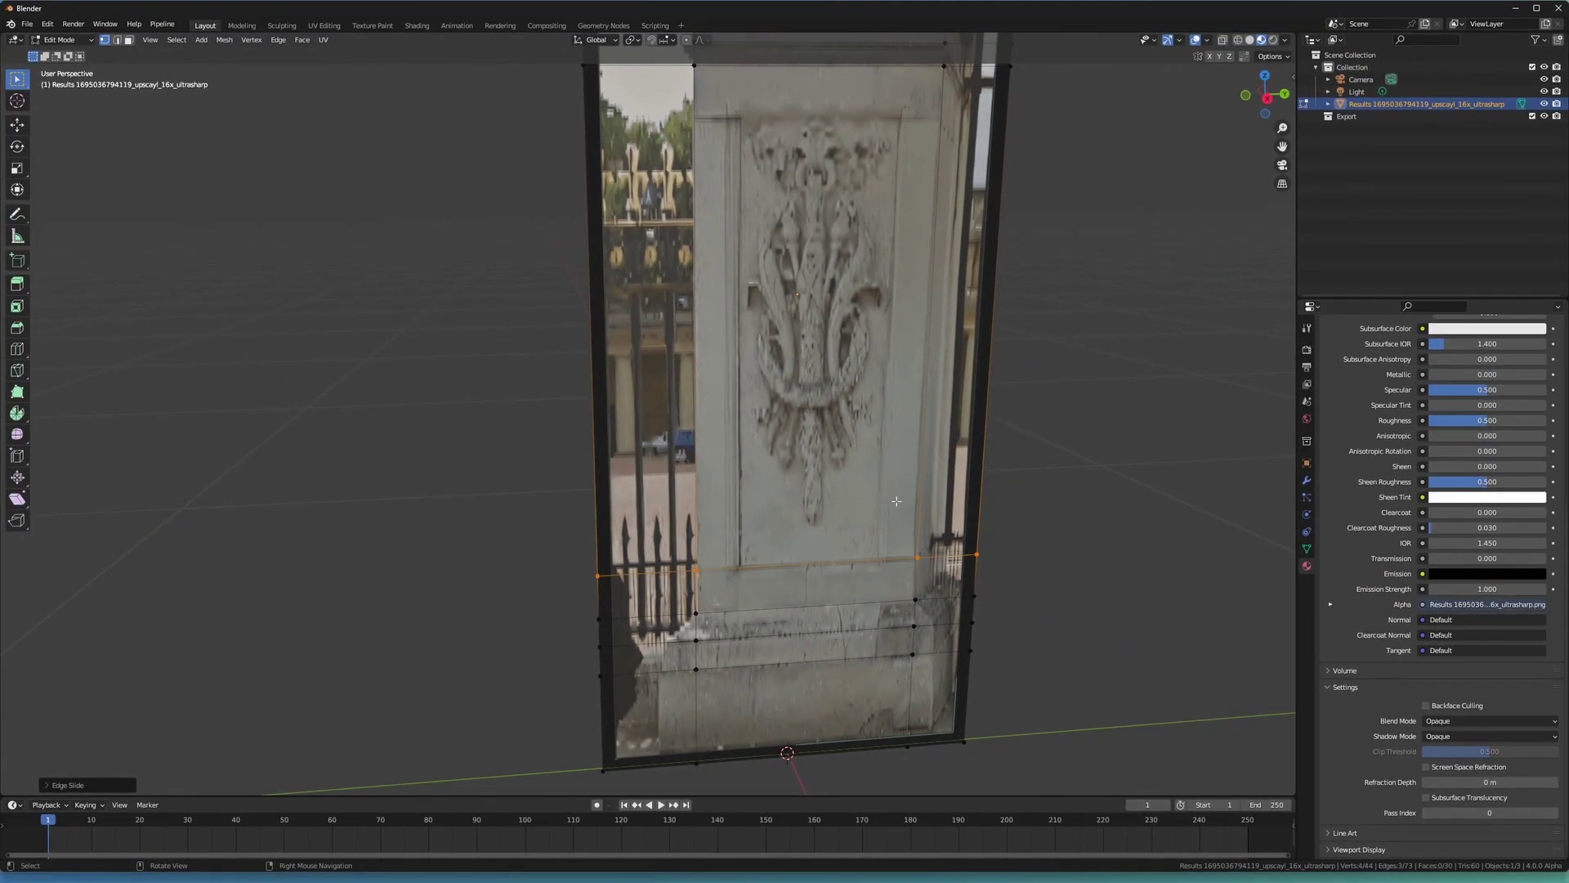
{"action": "key", "text": "g"}
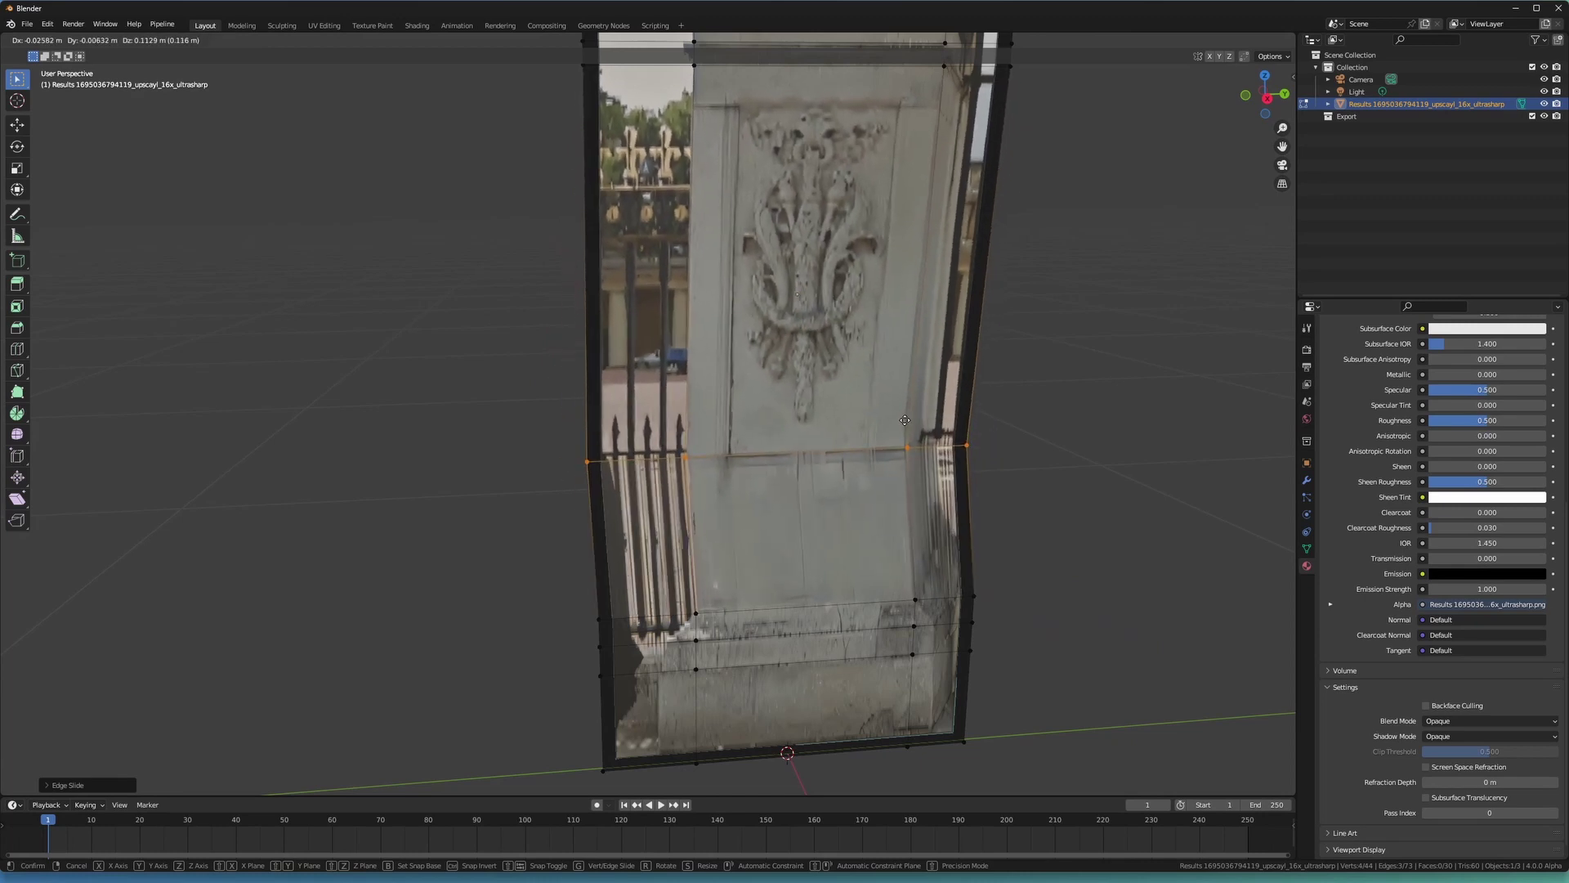
{"action": "key", "text": "g"}
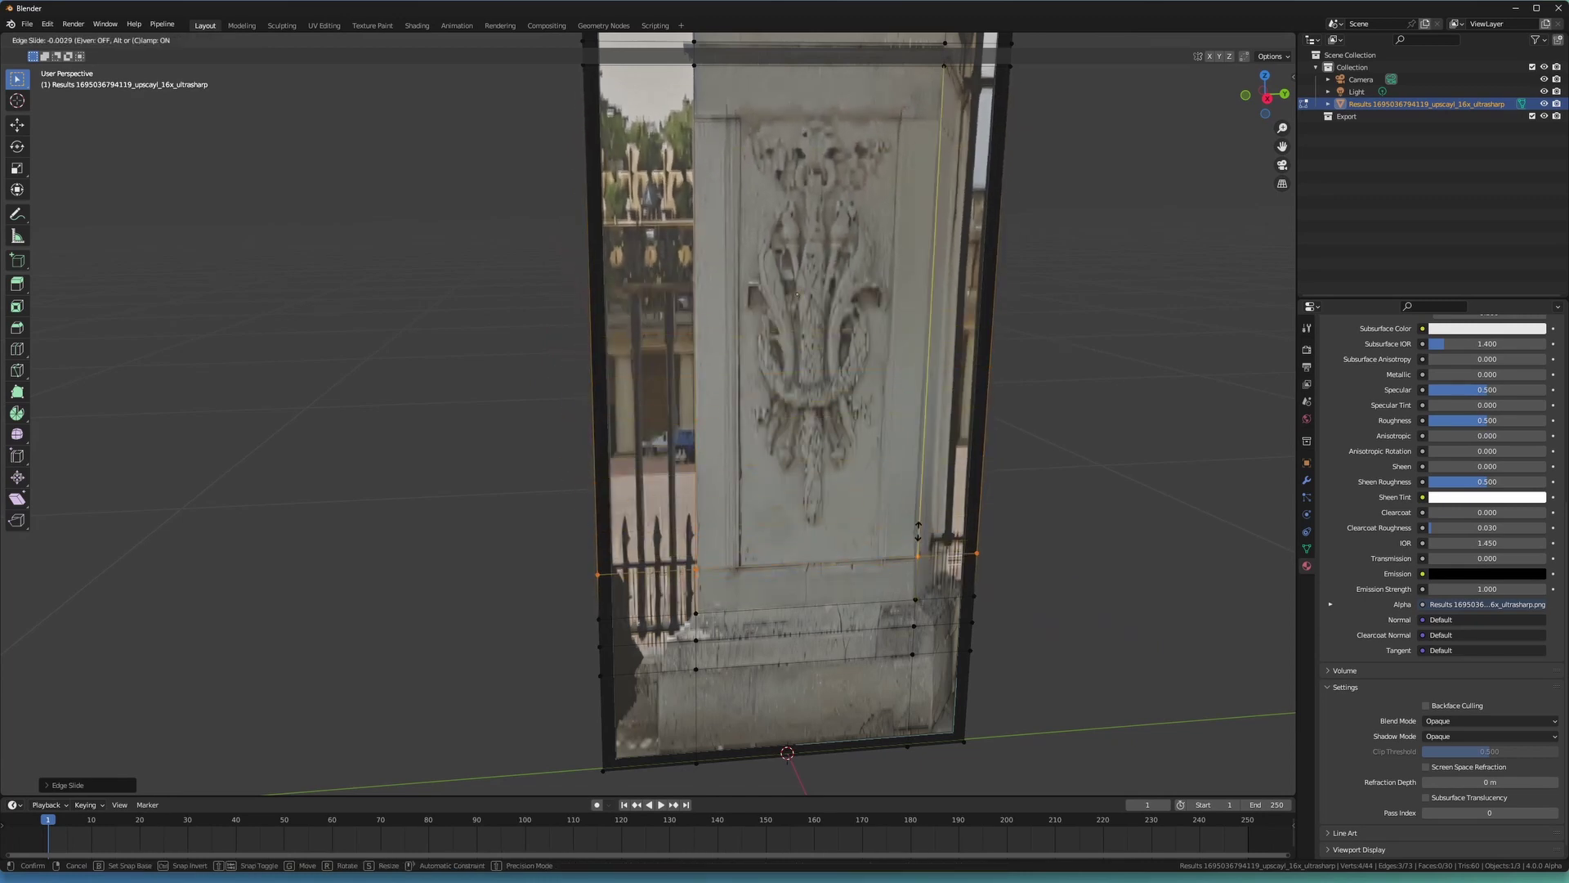
Slide the vertex at the right end of the ledge above the ornamental panel along its edge to match the pillar corner.
{"action": "middle_click_drag", "start_coordinate": [847, 468], "coordinate": [817, 546]}
{"action": "middle_click_drag", "start_coordinate": [914, 237], "coordinate": [816, 312], "text": "shift"}
{"action": "scroll", "coordinate": [899, 263], "scroll_direction": "up", "scroll_amount": 6}
{"action": "middle_click_drag", "start_coordinate": [864, 210], "coordinate": [839, 245], "text": "shift"}
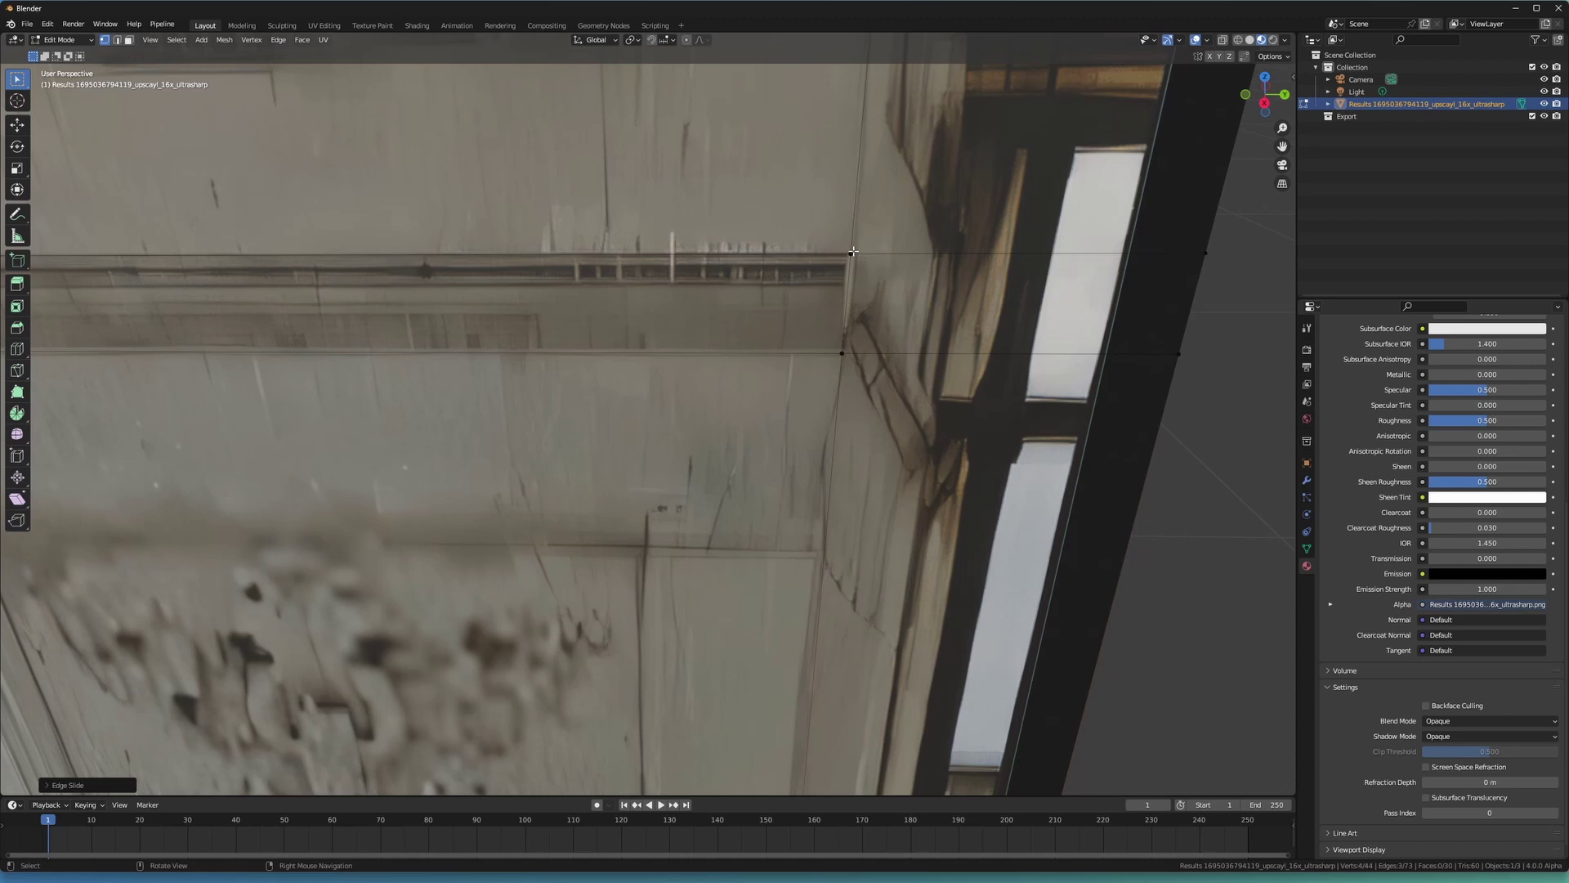
{"action": "key", "text": "g"}
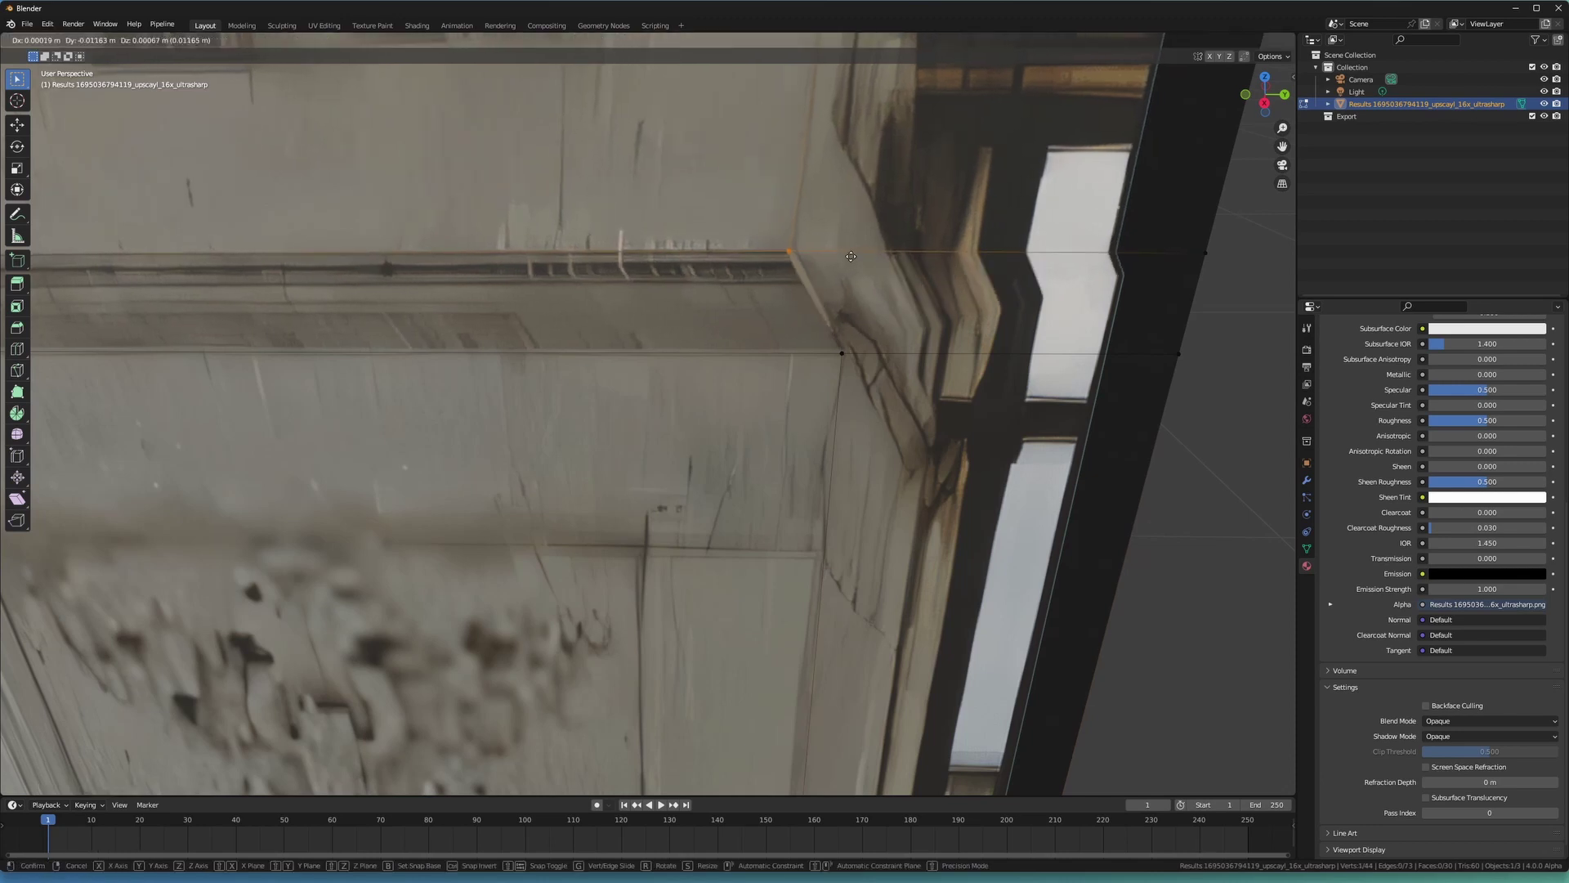
{"action": "key", "text": "g"}
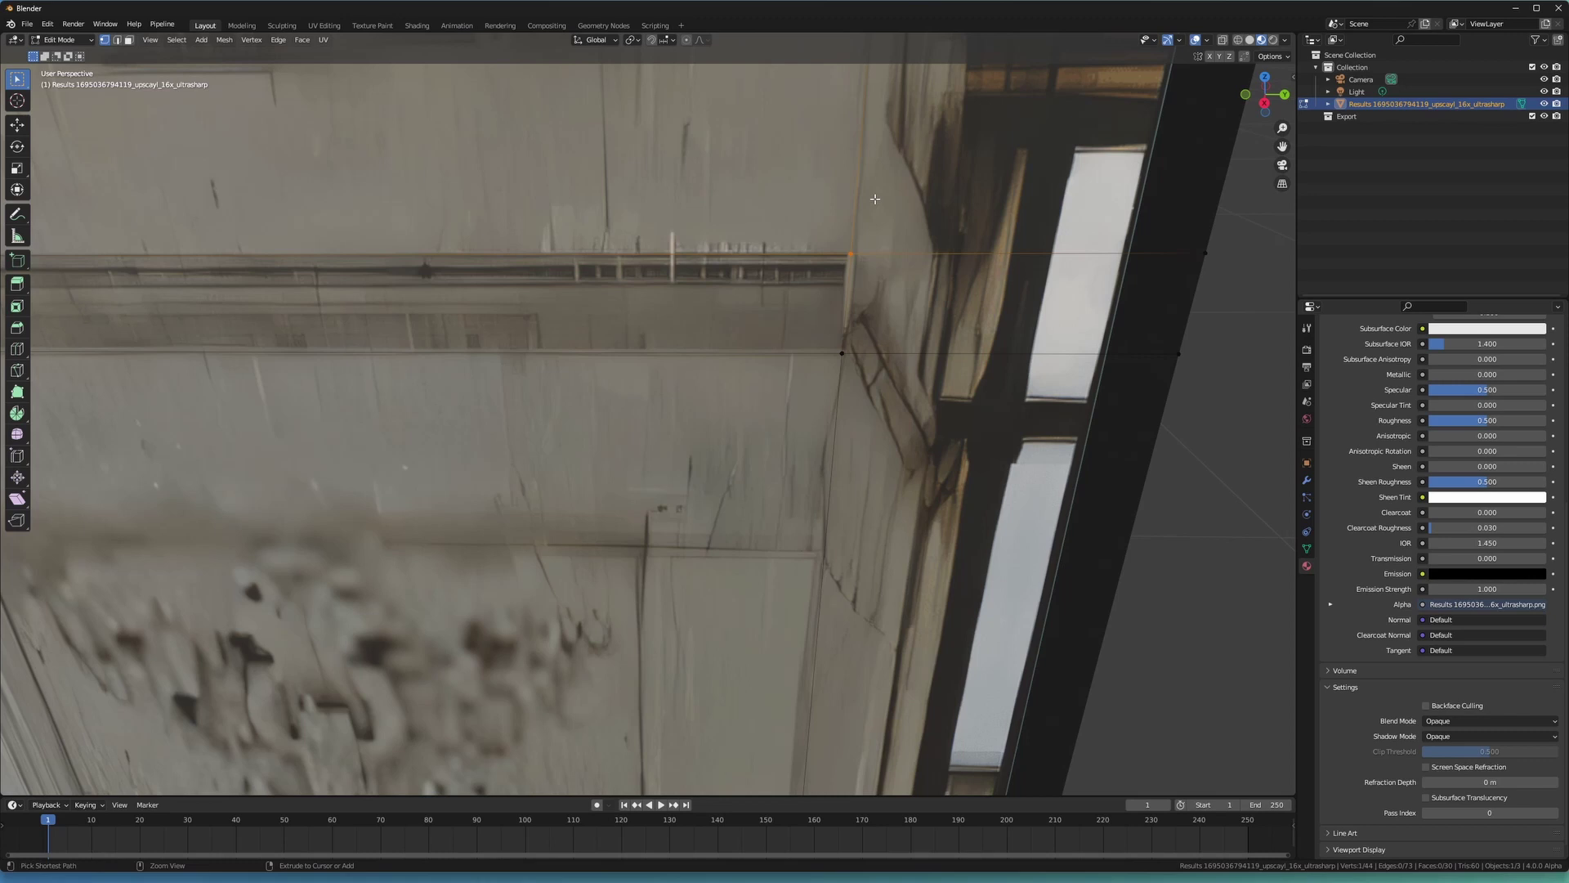
{"action": "middle_click_drag", "start_coordinate": [875, 199], "coordinate": [854, 343], "text": "ctrl"}
{"action": "middle_click_drag", "start_coordinate": [830, 351], "coordinate": [845, 316]}
{"action": "middle_click_drag", "start_coordinate": [779, 380], "coordinate": [821, 346], "text": "shift"}
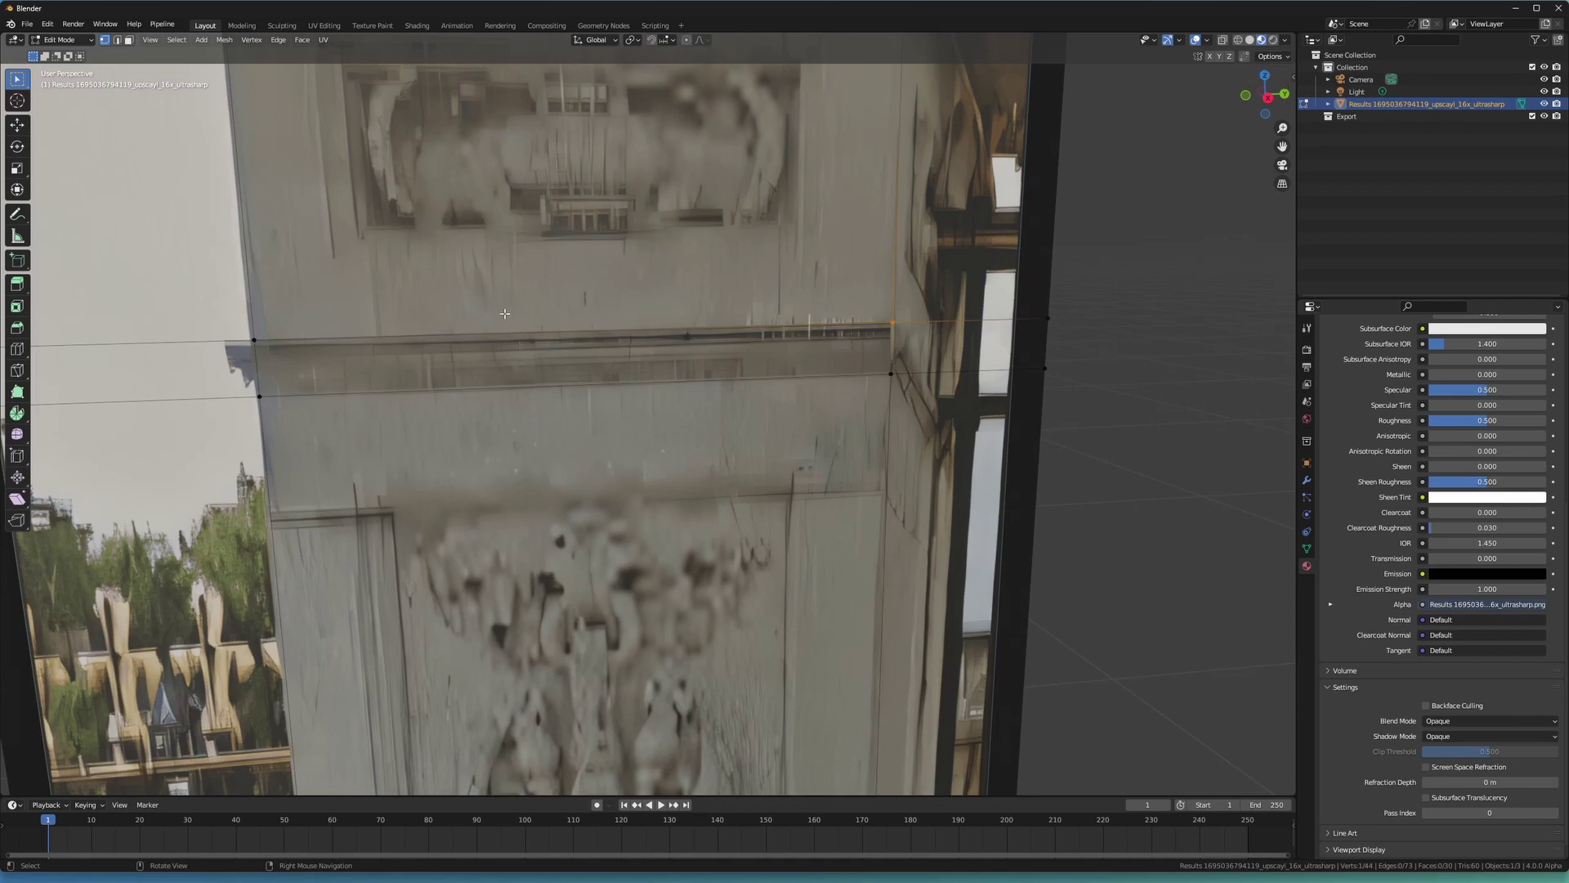
Move the lower vertex at the right end of the ledge above the large ornamental panel to the pillar corner.
{"action": "left_click_drag", "start_coordinate": [916, 464], "coordinate": [916, 465]}
{"action": "scroll", "coordinate": [910, 413], "scroll_direction": "down", "scroll_amount": 4}
{"action": "mouse_move", "coordinate": [899, 372]}
{"action": "middle_mouse_down"}
{"action": "mouse_move", "coordinate": [926, 395]}
{"action": "mouse_move", "coordinate": [896, 371]}
{"action": "middle_mouse_up"}
{"action": "key", "text": "g"}
{"action": "left_click", "coordinate": [920, 385]}
{"action": "scroll", "coordinate": [921, 385], "scroll_direction": "up", "scroll_amount": 4}
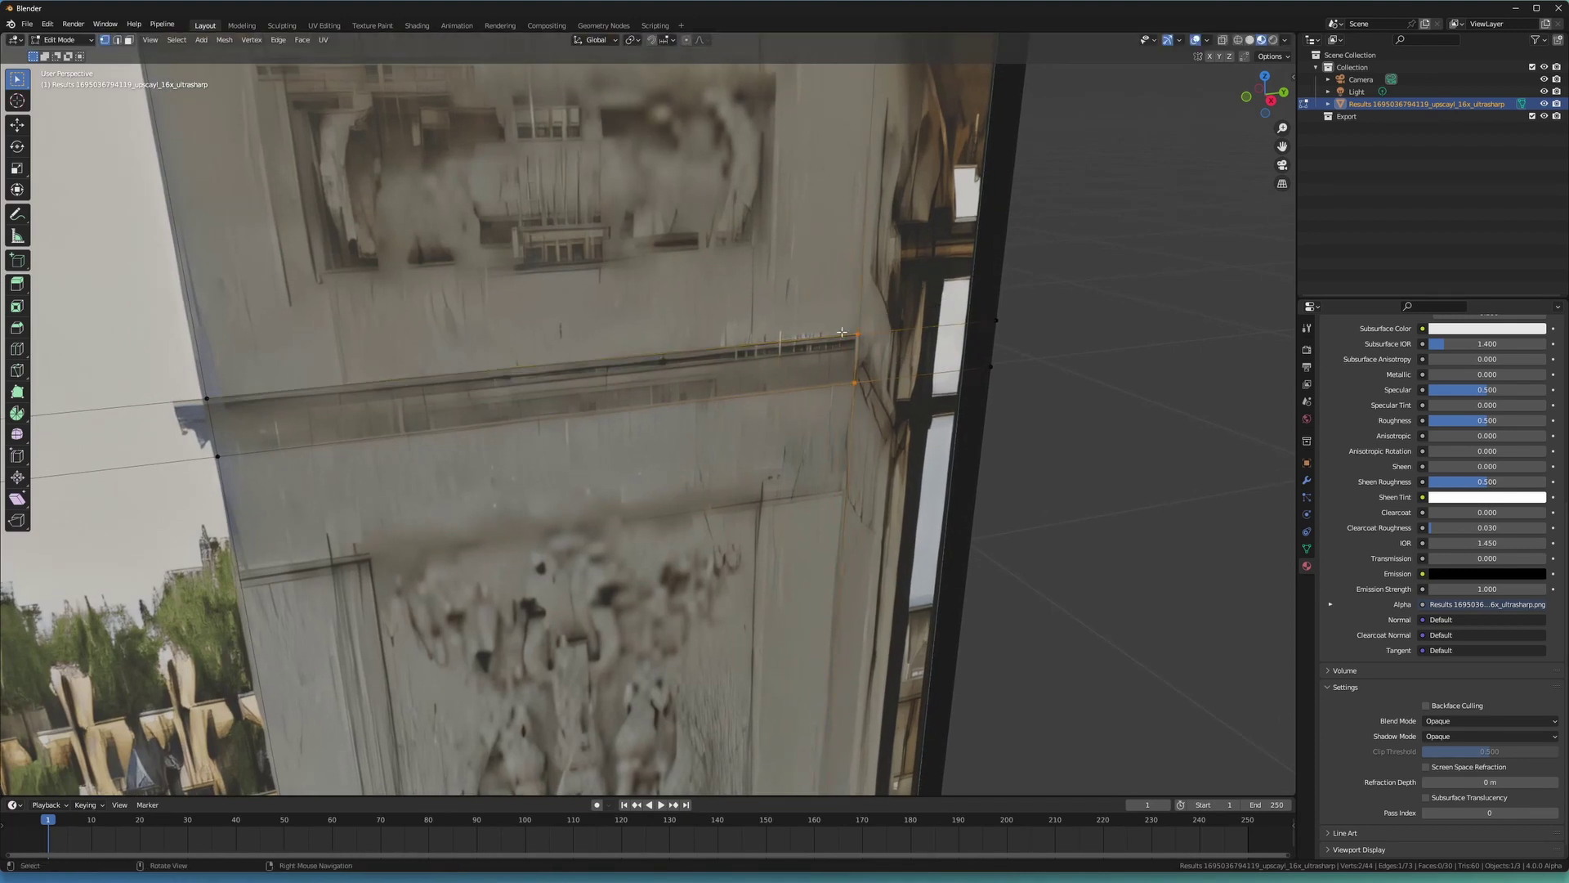
Enable Correct Face Attributes in the transform options so the texture keeps its place while vertices move.
{"action": "middle_click_drag", "start_coordinate": [842, 331], "coordinate": [809, 366], "text": "shift"}
{"action": "key", "text": "g"}
{"action": "right_click", "coordinate": [916, 326]}
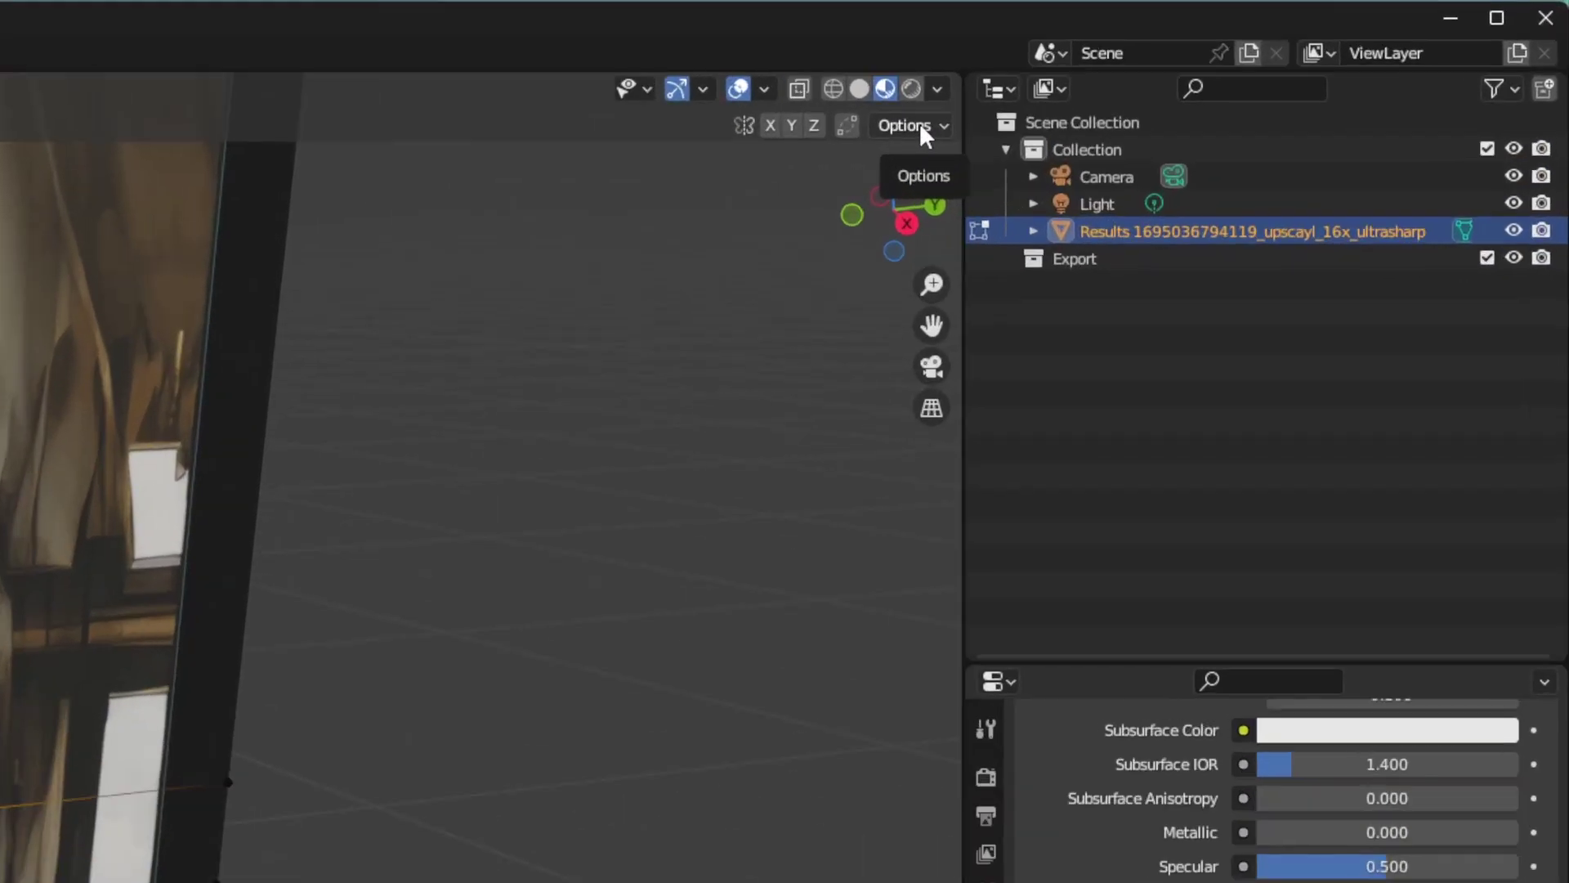
{"action": "left_click", "coordinate": [1274, 57]}
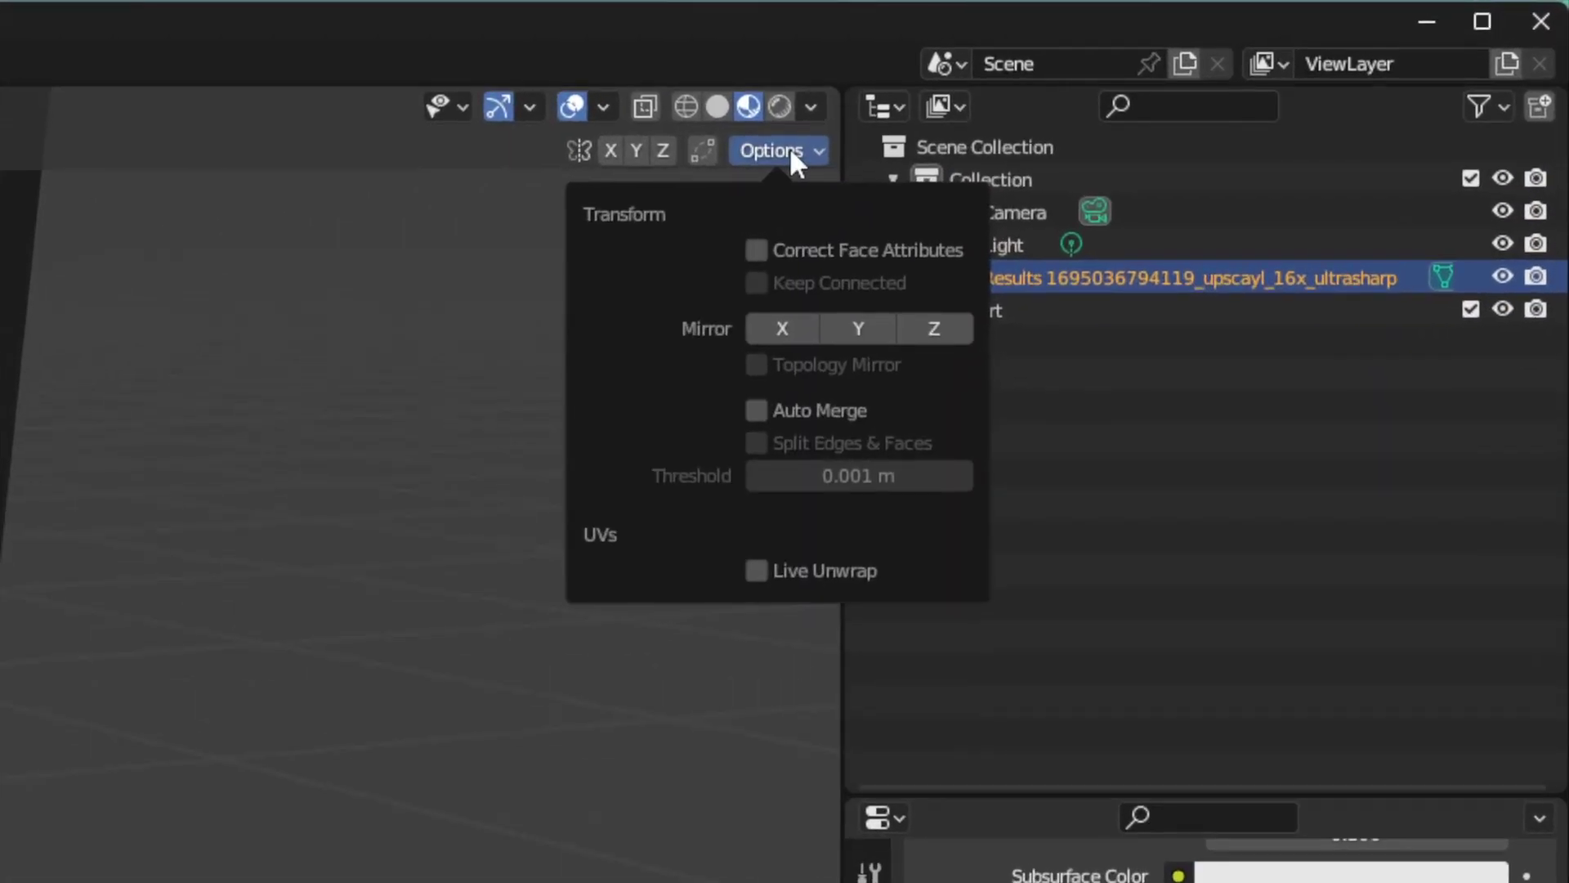
{"action": "left_click", "coordinate": [755, 248]}
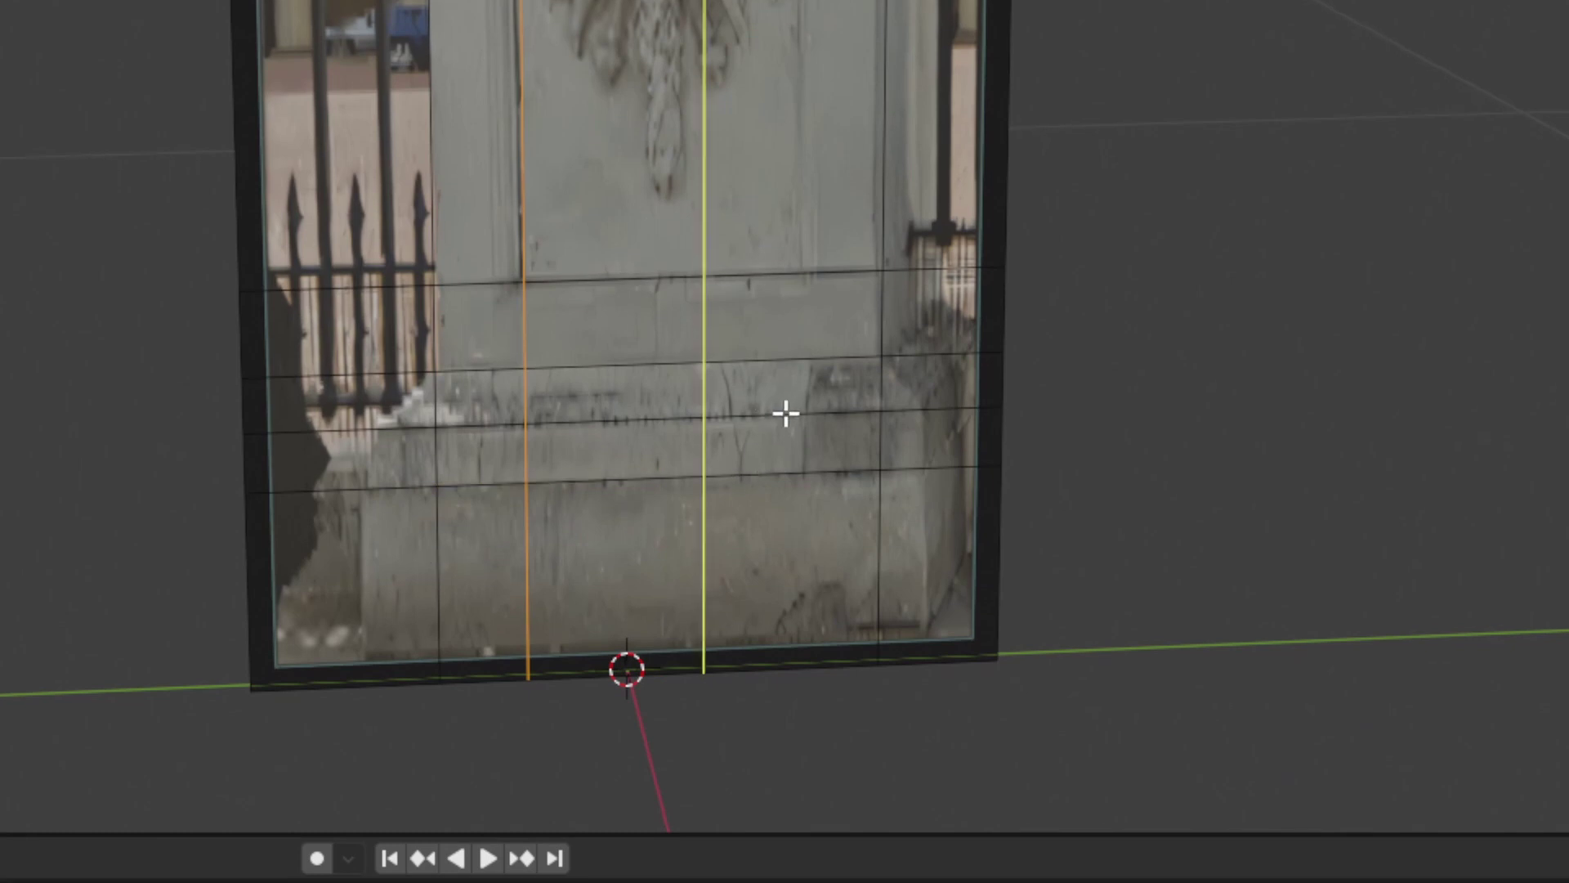
Add a vertical loop cut along the right edge of the large ornamental panel, and scale the extruded cornice faces.
{"action": "left_click", "coordinate": [997, 450]}
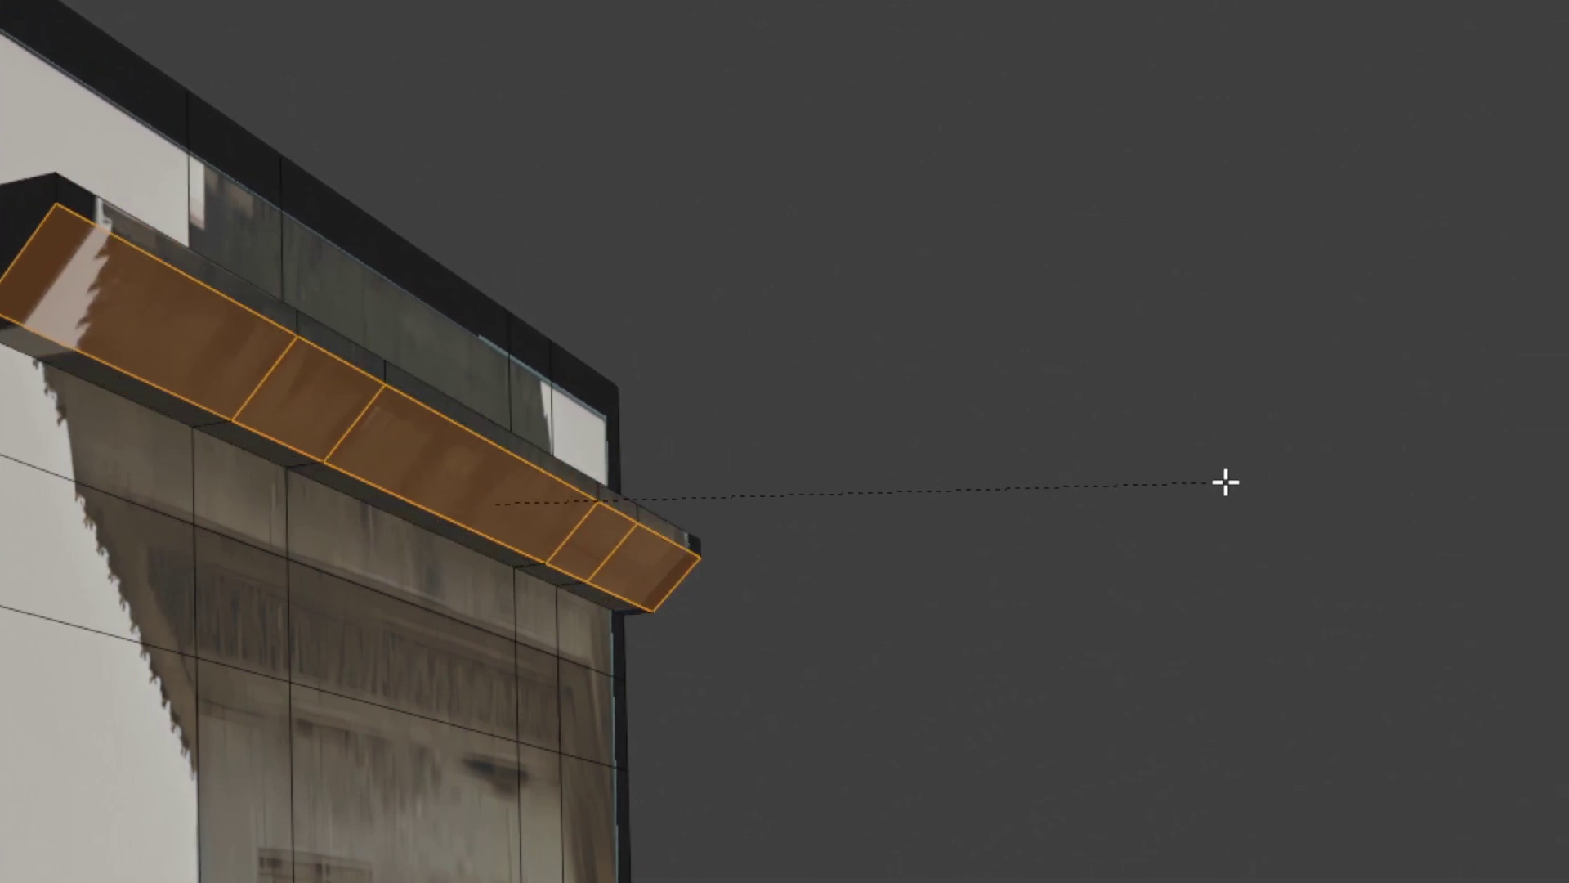
{"action": "left_click", "coordinate": [1251, 487]}
{"action": "middle_click_drag", "start_coordinate": [483, 381], "coordinate": [487, 529]}
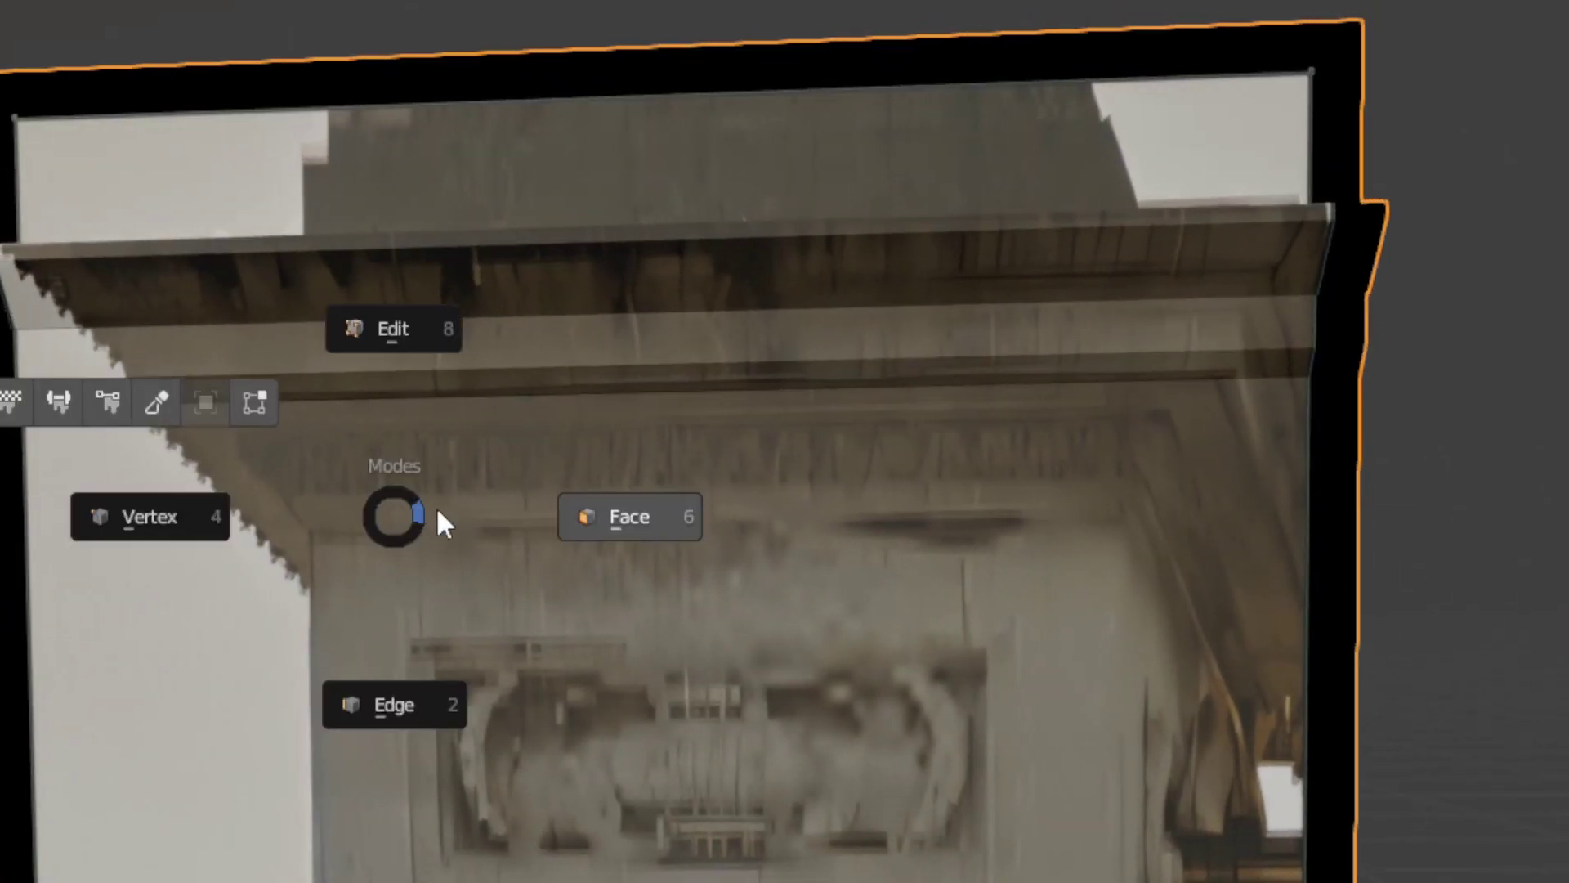
Recess the large ornamental panel by extruding its face inward along the normals.
{"action": "left_click", "coordinate": [630, 517]}
{"action": "scroll", "coordinate": [292, 340], "scroll_direction": "down", "scroll_amount": 3}
{"action": "middle_click_drag", "start_coordinate": [364, 340], "coordinate": [396, 414]}
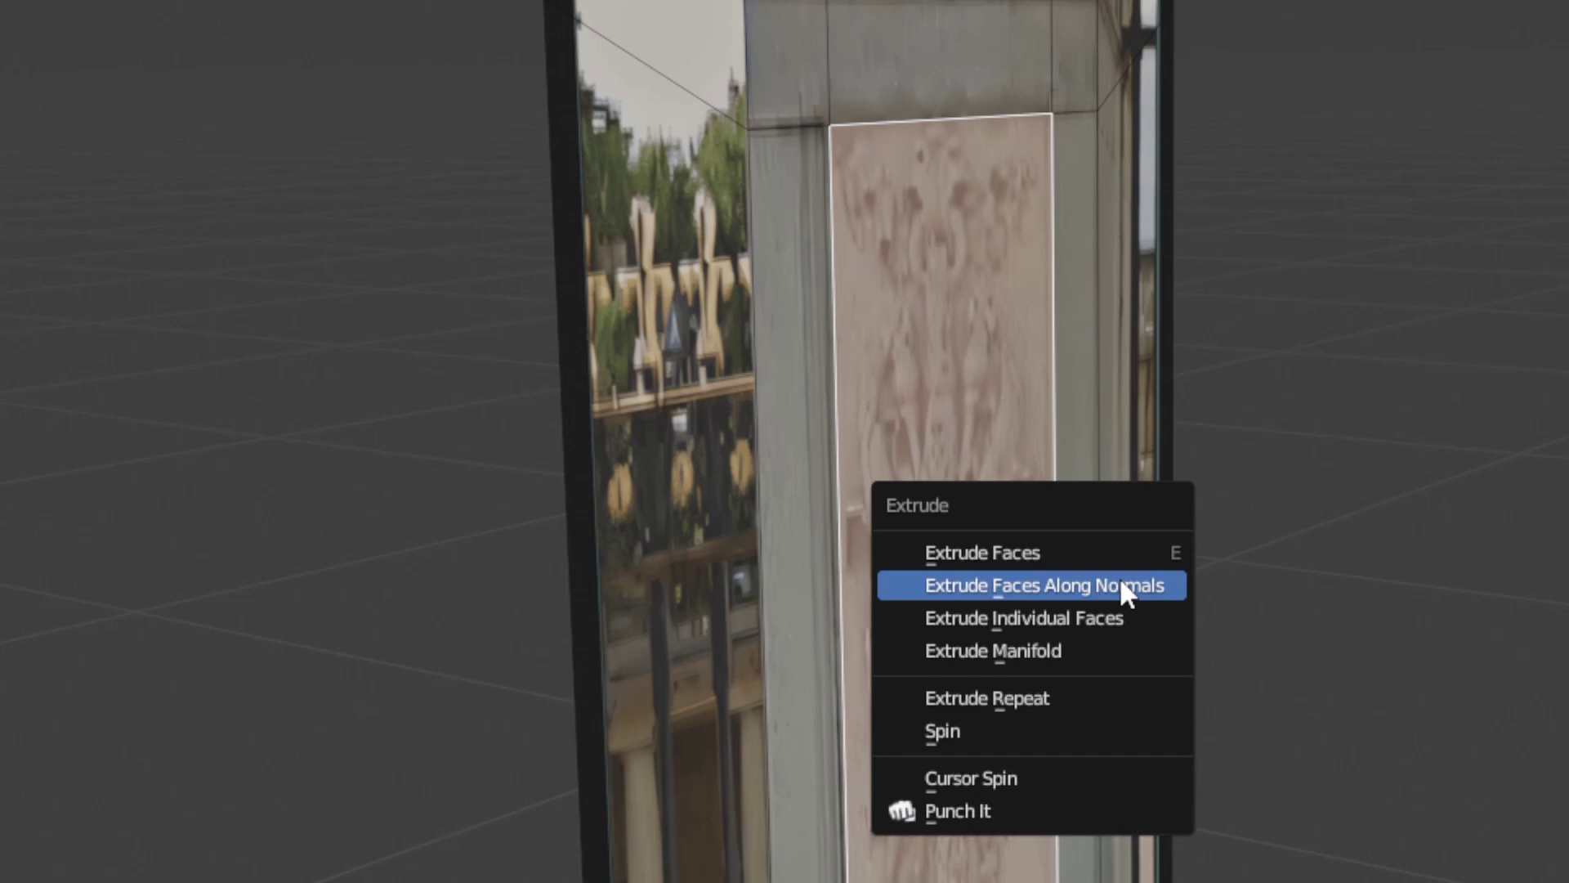
{"action": "left_click", "coordinate": [1125, 589]}
{"action": "left_click", "coordinate": [1116, 596]}
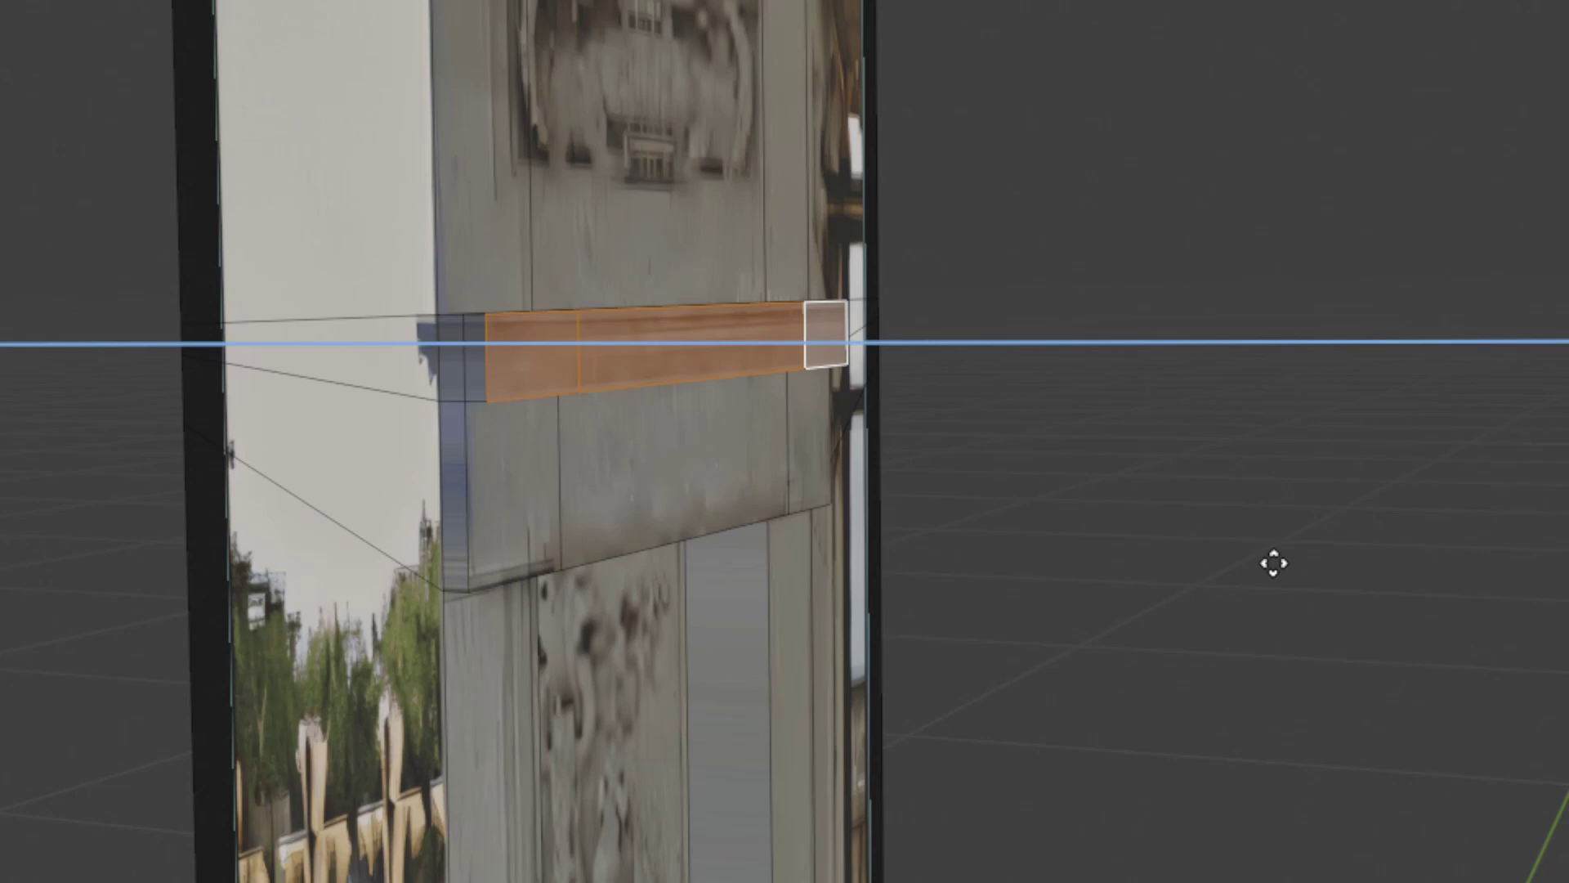
Extrude the ledge faces between the two ornamental panels outward, and return to Object Mode.
{"action": "left_click", "coordinate": [1279, 564]}
{"action": "scroll", "coordinate": [637, 331], "scroll_direction": "up", "scroll_amount": 3}
{"action": "middle_click_drag", "start_coordinate": [624, 332], "coordinate": [350, 237]}
{"action": "key", "text": "Tab"}
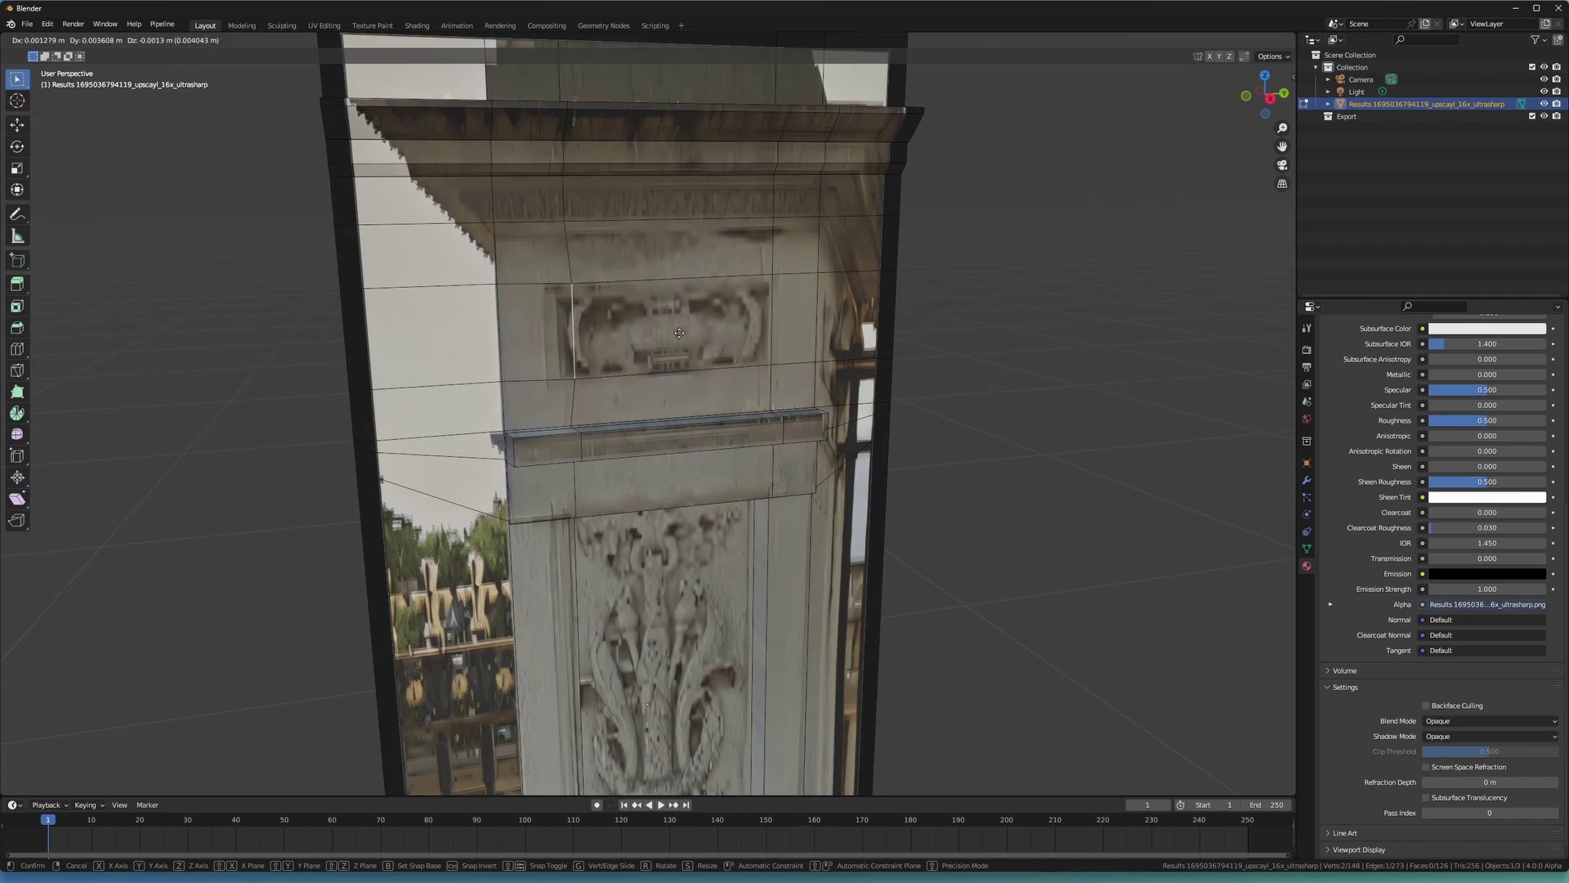
Edge-slide the left edge of the small upper ornamental panel outward to line up with its carved frame.
{"action": "key", "text": "Escape"}
{"action": "left_click", "coordinate": [1270, 58]}
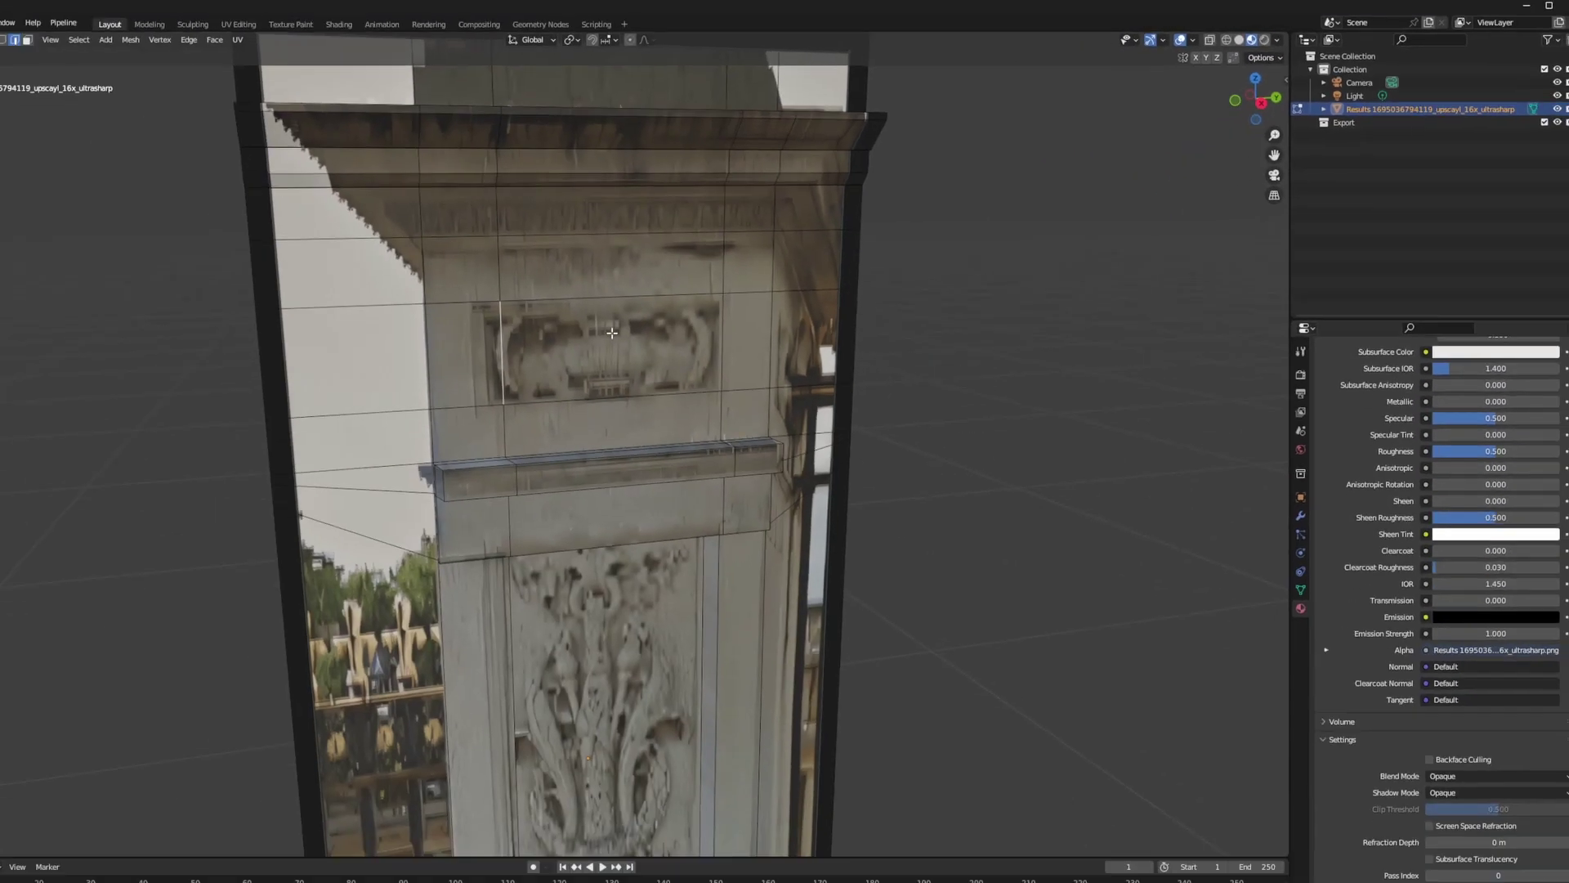
{"action": "key", "text": "g"}
{"action": "key", "text": "g"}
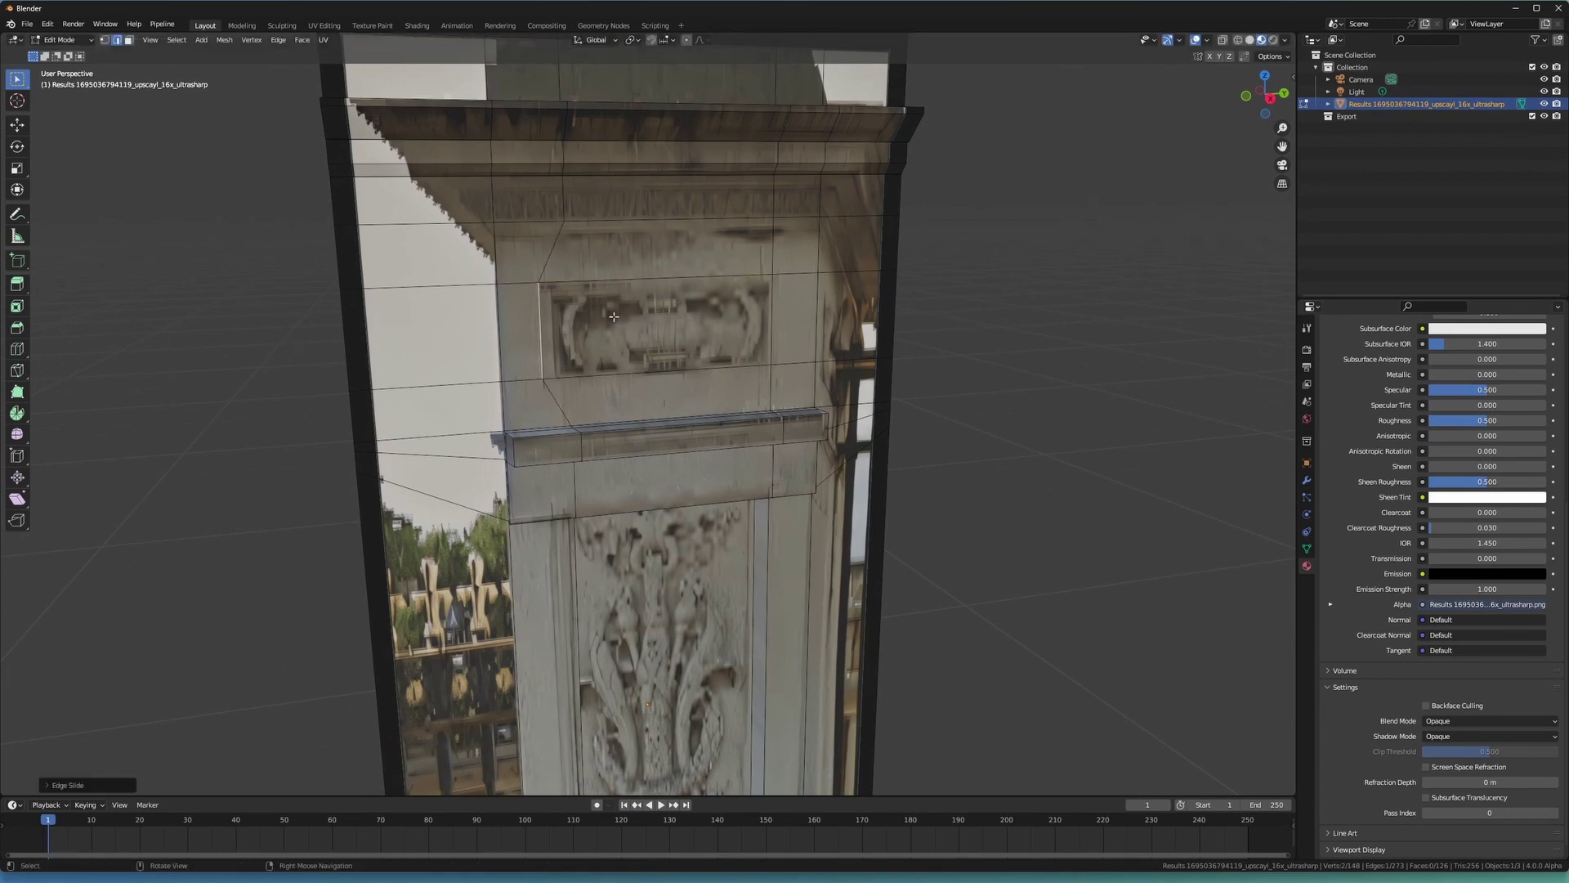
{"action": "left_click", "coordinate": [787, 330]}
Recess the small upper ornamental panel by extruding its face inward along the normals.
{"action": "left_click", "coordinate": [634, 335]}
{"action": "middle_click_drag", "start_coordinate": [634, 335], "coordinate": [734, 341]}
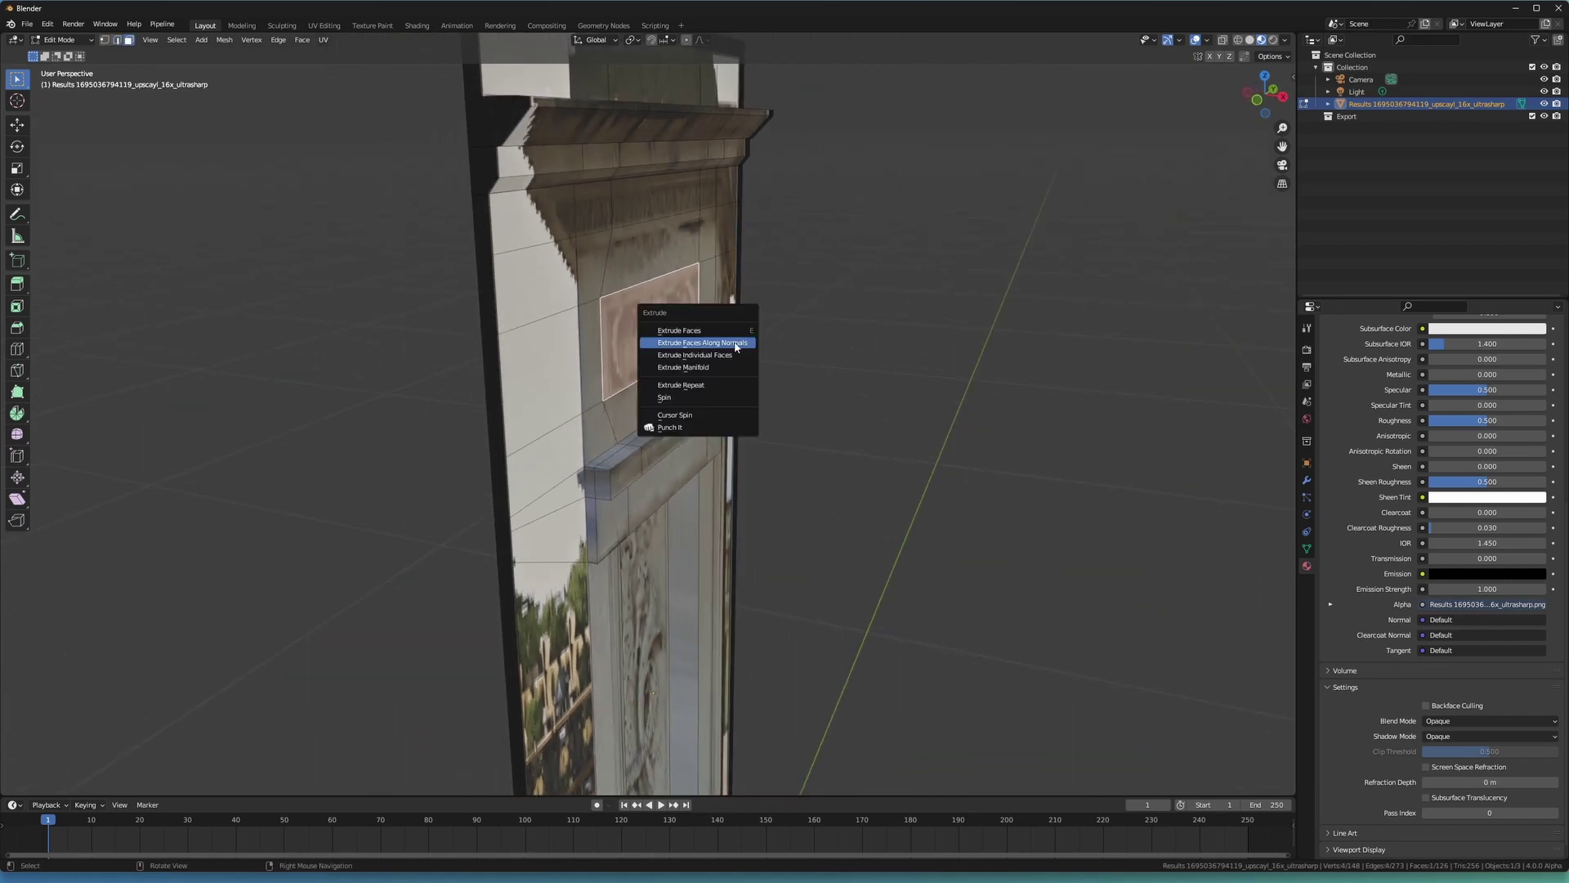
{"action": "left_click", "coordinate": [736, 345]}
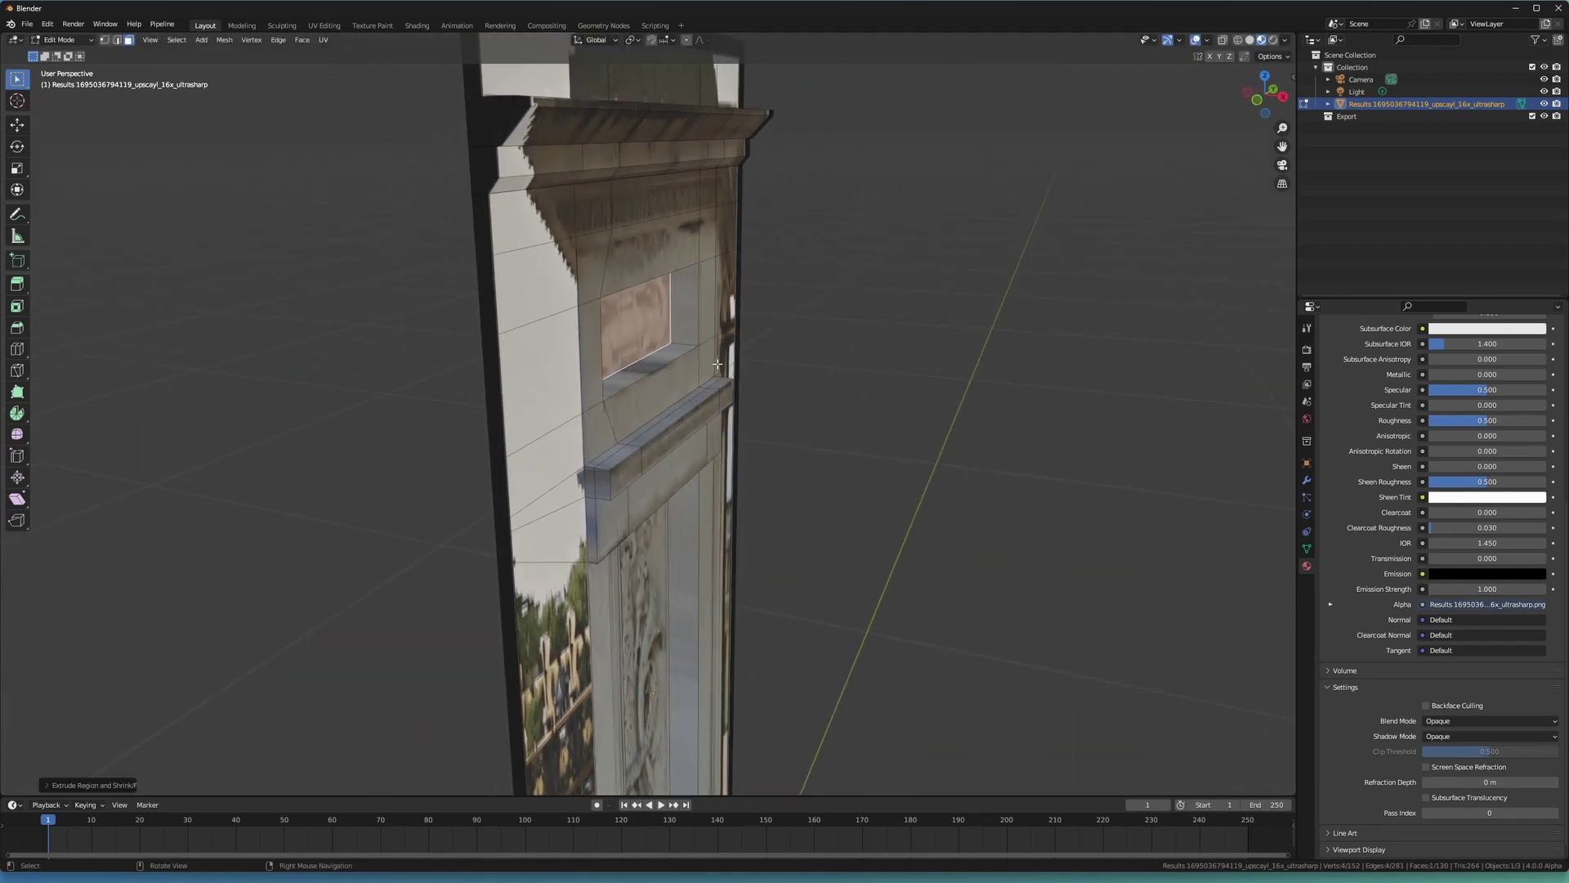
{"action": "left_click", "coordinate": [693, 318]}
{"action": "middle_click_drag", "start_coordinate": [694, 318], "coordinate": [572, 314]}
{"action": "middle_click_drag", "start_coordinate": [623, 314], "coordinate": [726, 340], "text": "shift"}
Select the full-height background strip on the right of the pillar and delete only its faces, keeping the shared vertices.
{"action": "key", "text": "Tab"}
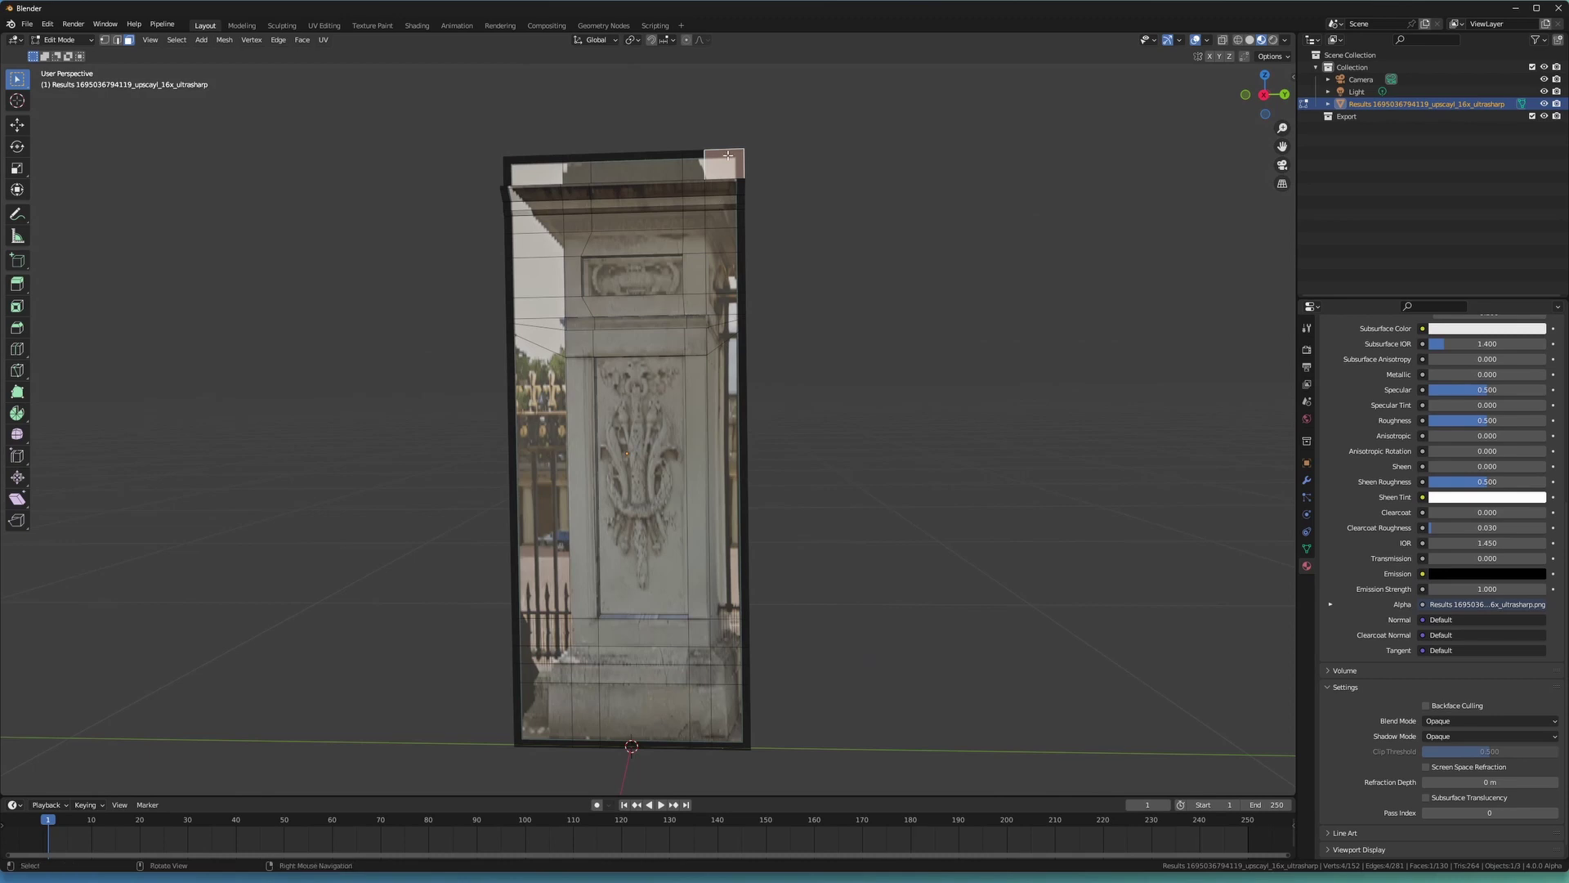
{"action": "left_click", "coordinate": [733, 715], "text": "ctrl"}
{"action": "middle_click_drag", "start_coordinate": [751, 395], "coordinate": [785, 427]}
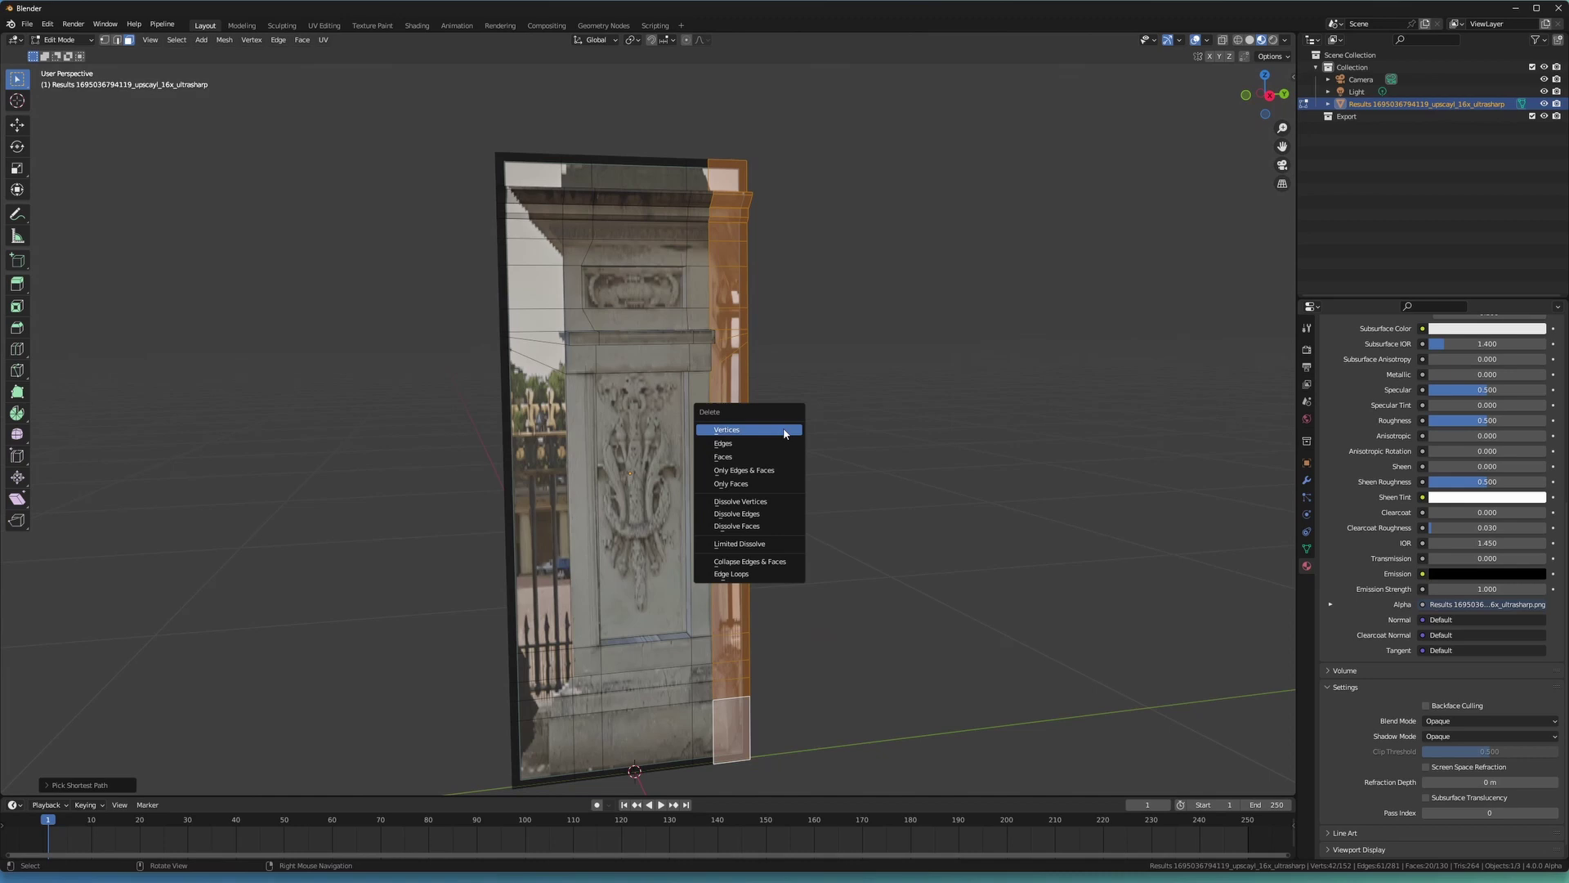
{"action": "left_click", "coordinate": [751, 429]}
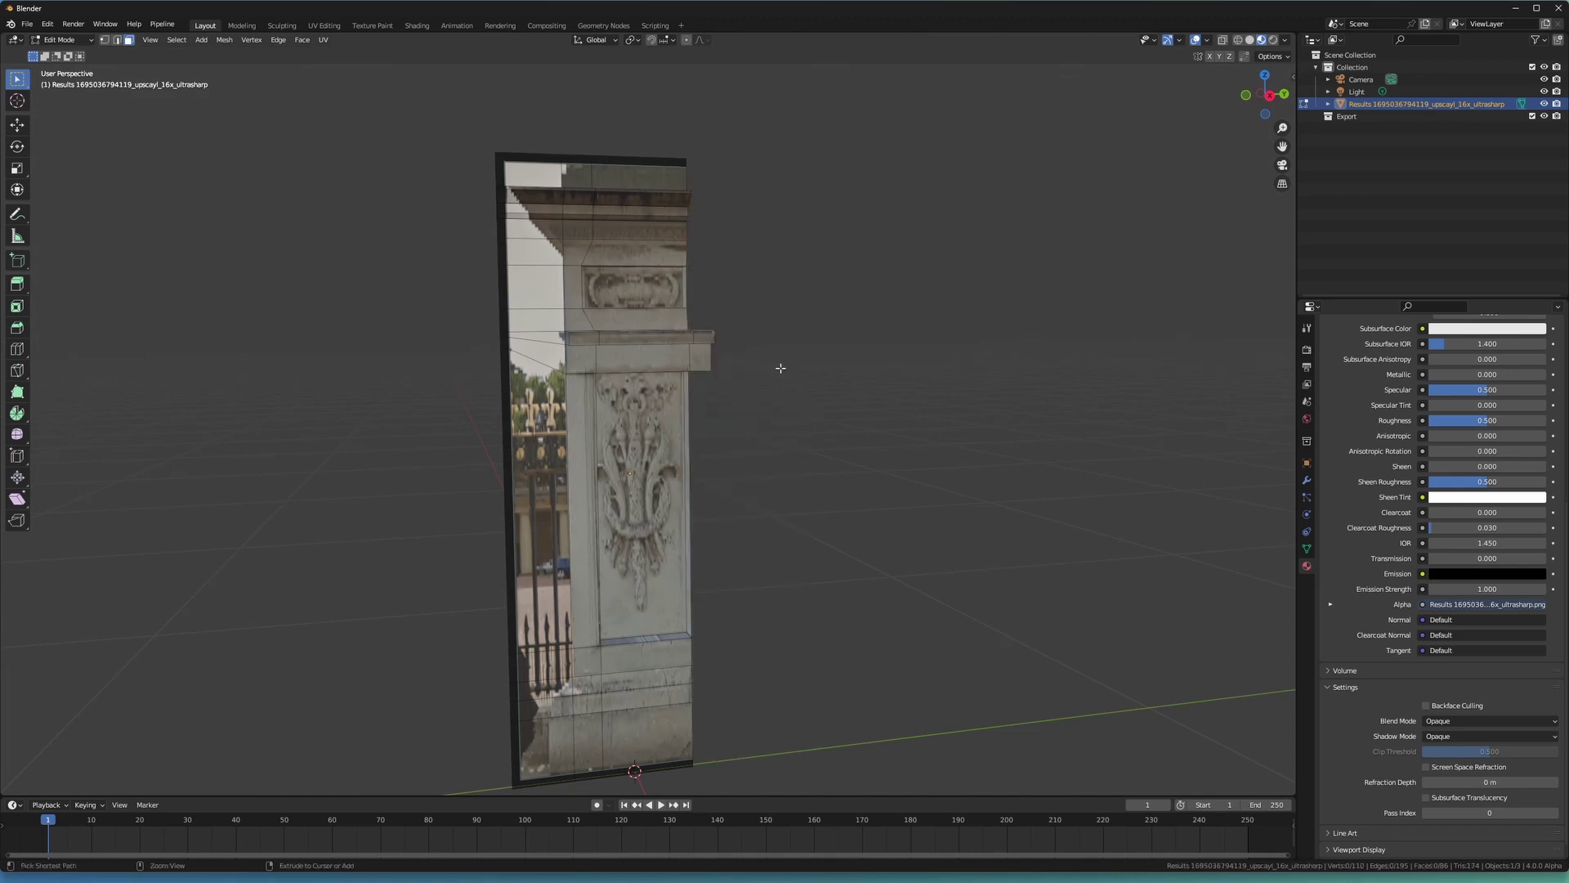
{"action": "key", "text": "ctrl+z"}
{"action": "key", "text": "x"}
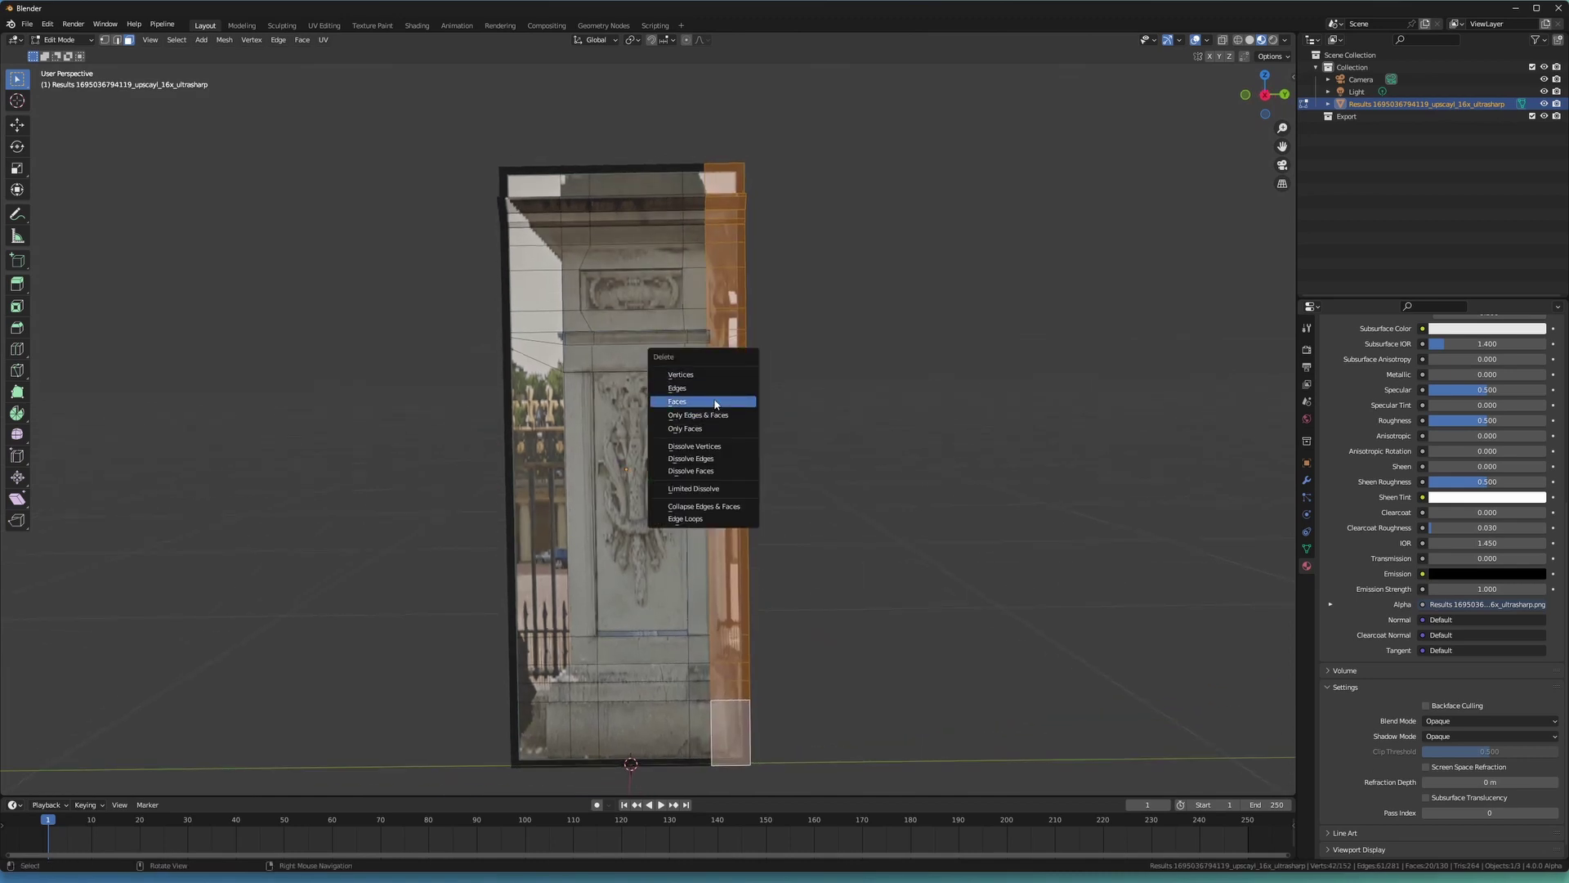
{"action": "left_click", "coordinate": [715, 403]}
Delete the stray cornice face left floating on the right of the pillar.
{"action": "middle_click_drag", "start_coordinate": [805, 325], "coordinate": [758, 235]}
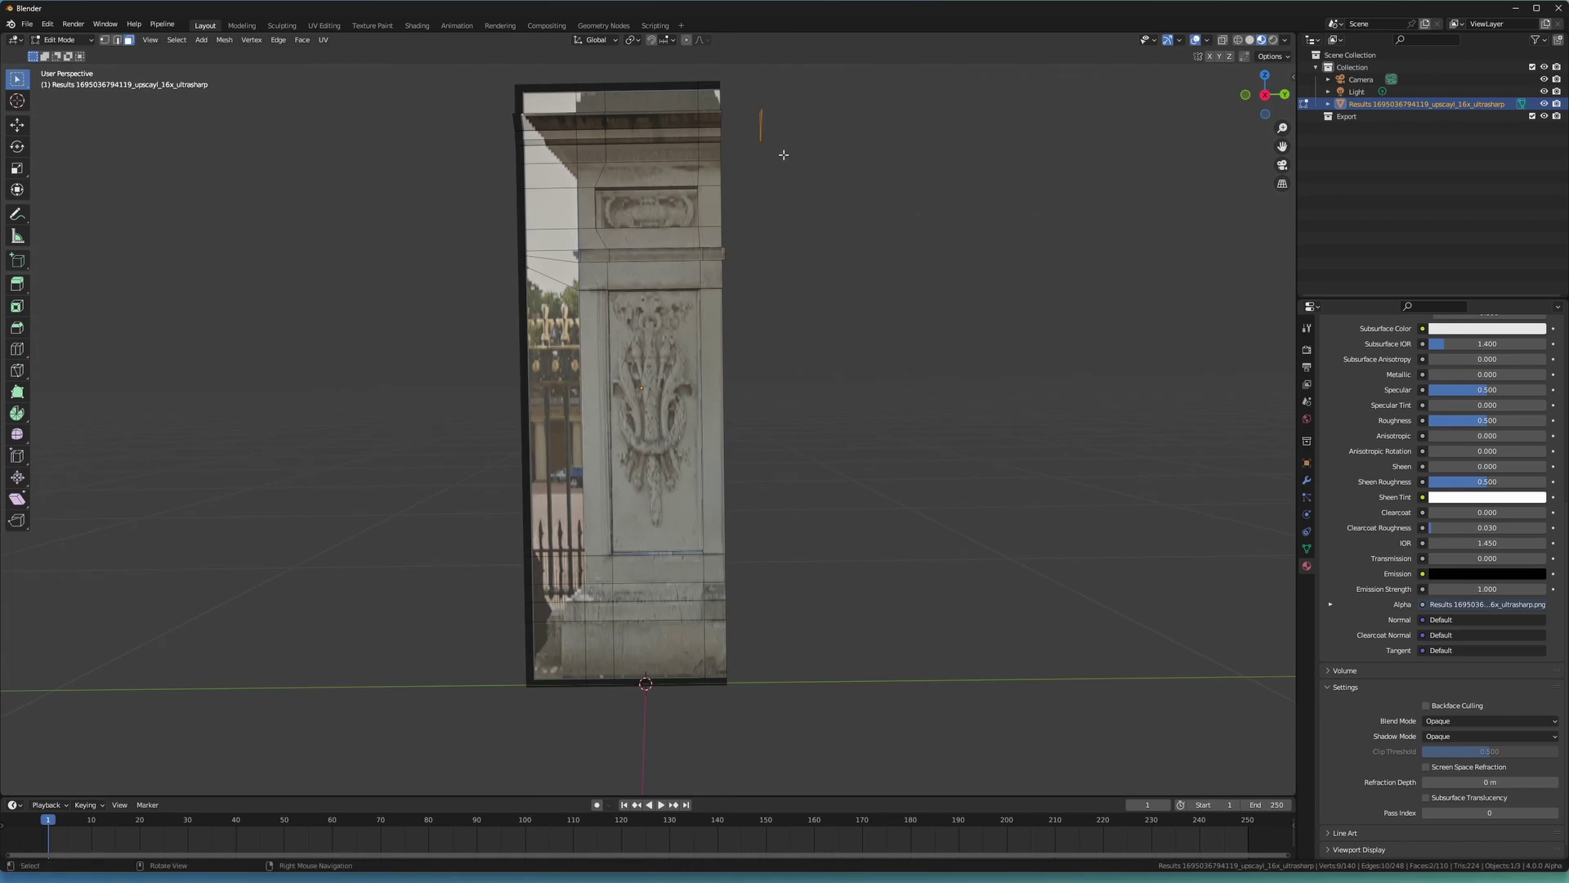
{"action": "left_click", "coordinate": [722, 155]}
{"action": "scroll", "coordinate": [784, 162], "scroll_direction": "down", "scroll_amount": 3}
{"action": "scroll", "coordinate": [552, 90], "scroll_direction": "up", "scroll_amount": 5}
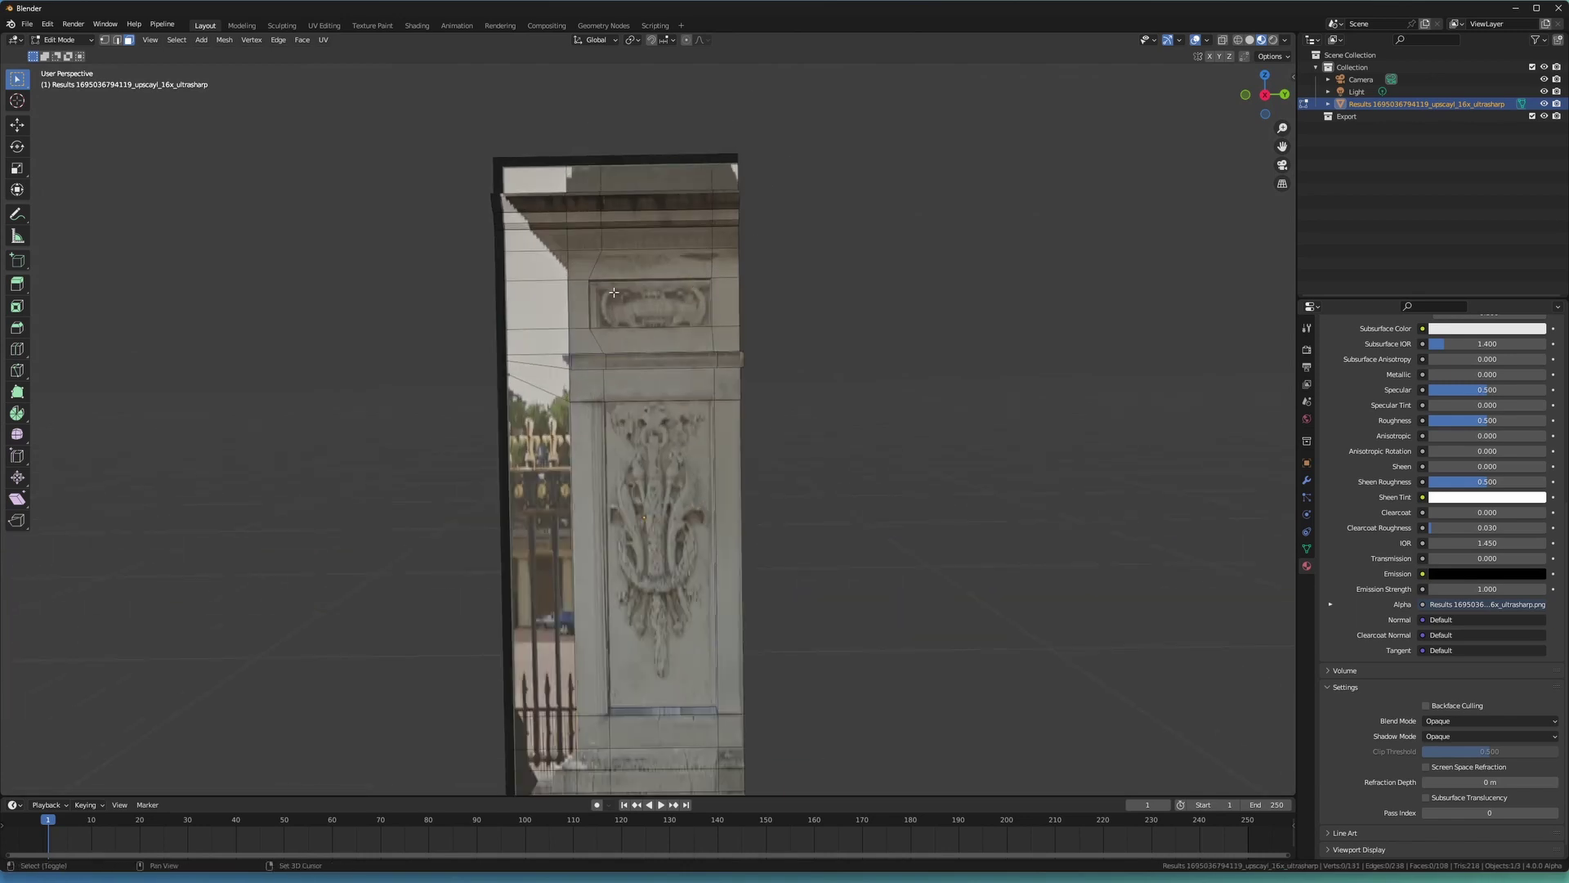
Delete the faces of the background strip on the left of the pillar and the leftover cornice faces beside it.
{"action": "left_click_drag", "start_coordinate": [635, 791], "coordinate": [651, 785]}
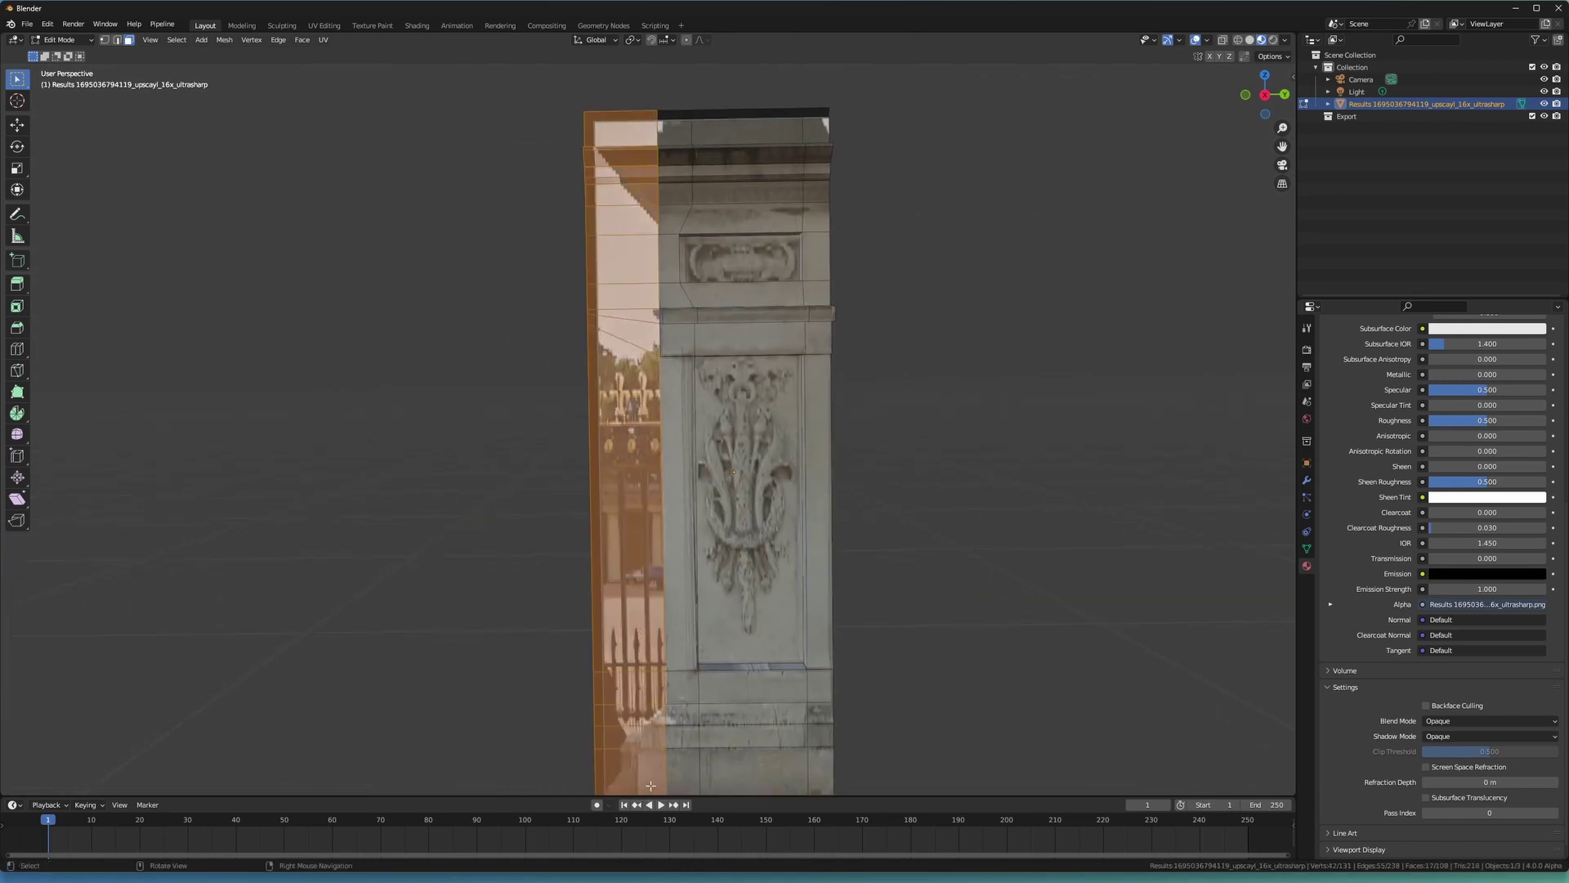
{"action": "left_click", "coordinate": [638, 738]}
{"action": "scroll", "coordinate": [710, 325], "scroll_direction": "down", "scroll_amount": 4}
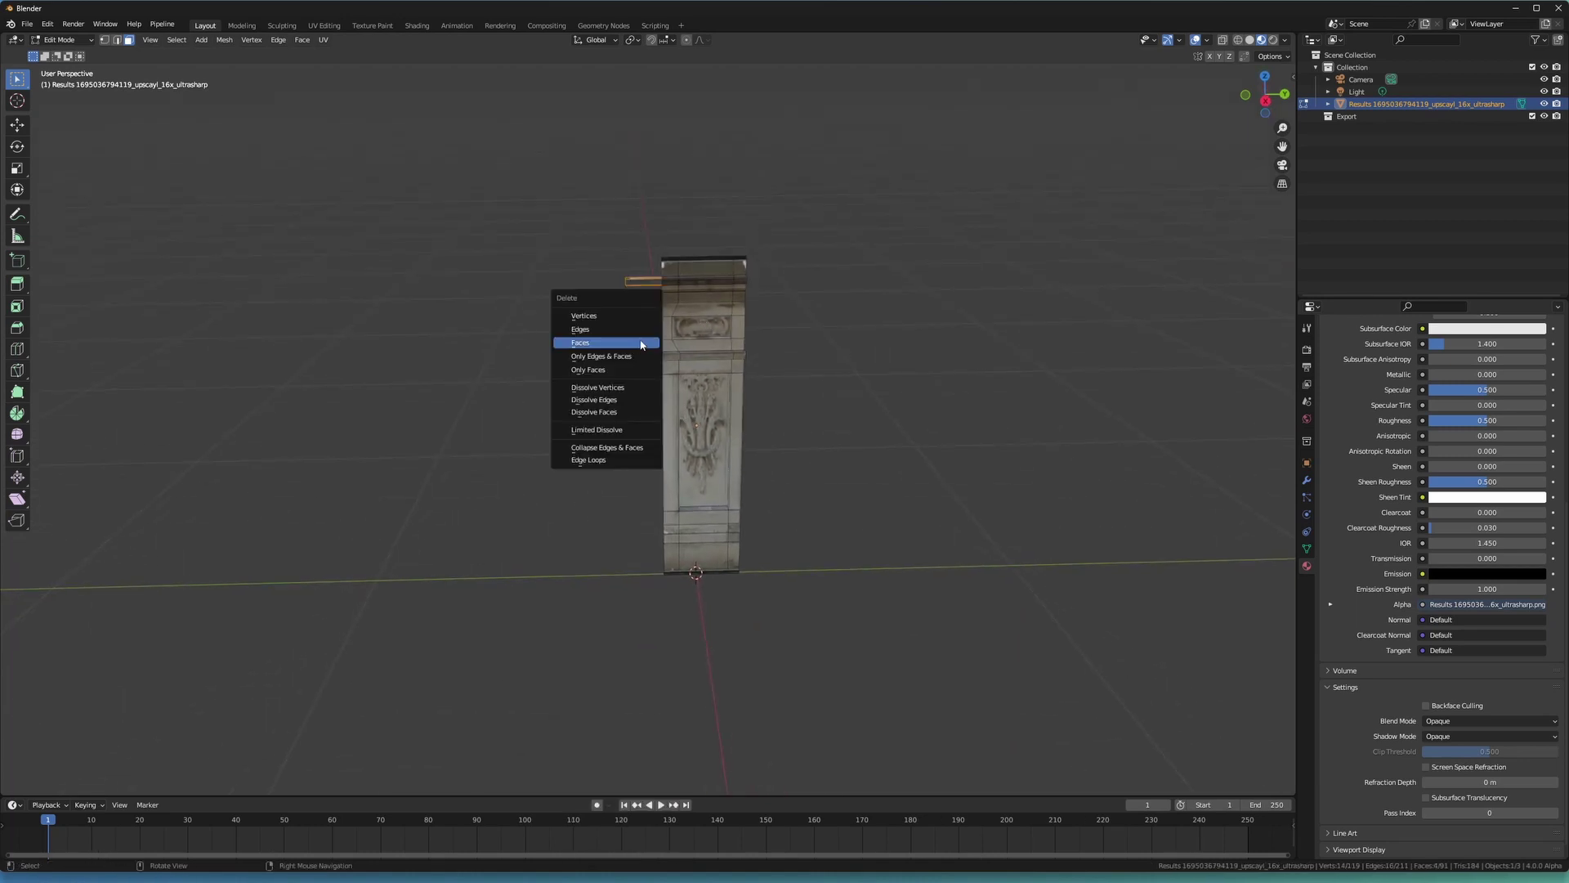
{"action": "left_click", "coordinate": [642, 344]}
{"action": "scroll", "coordinate": [573, 233], "scroll_direction": "up", "scroll_amount": 5}
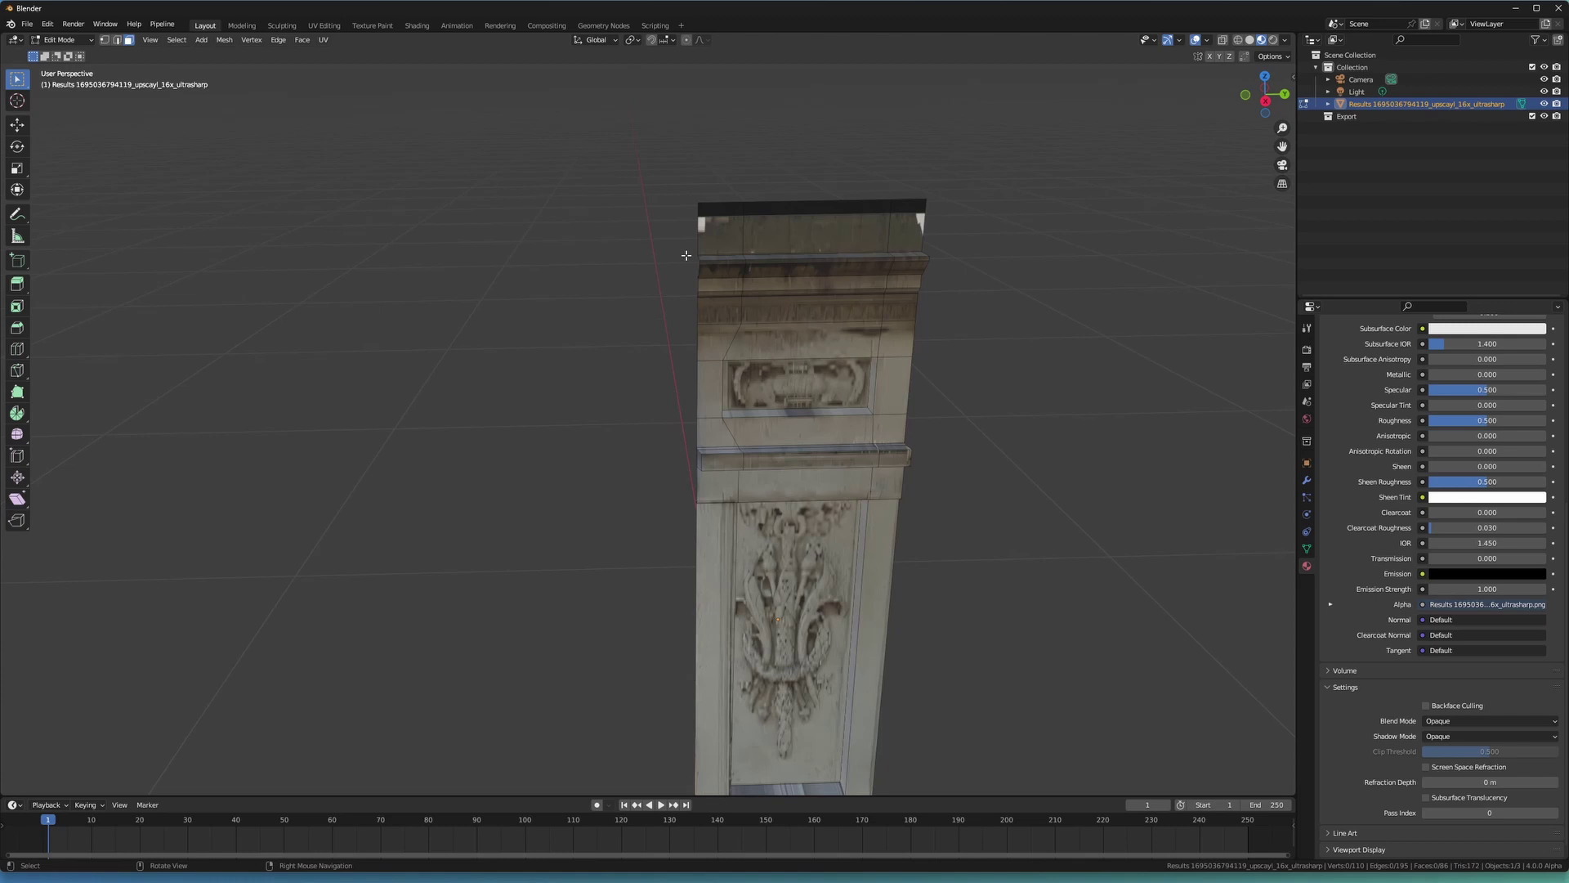
Examine the trimmed pillar in Object Mode, checking the cornice, ledges, recessed panels and base.
{"action": "scroll", "coordinate": [686, 255], "scroll_direction": "down", "scroll_amount": 4}
{"action": "middle_click_drag", "start_coordinate": [685, 255], "coordinate": [591, 241], "text": "shift"}
{"action": "middle_click_drag", "start_coordinate": [678, 323], "coordinate": [672, 283]}
{"action": "scroll", "coordinate": [670, 294], "scroll_direction": "up", "scroll_amount": 4}
{"action": "key", "text": "Tab"}
{"action": "left_click", "coordinate": [662, 262]}
{"action": "scroll", "coordinate": [665, 327], "scroll_direction": "down", "scroll_amount": 5}
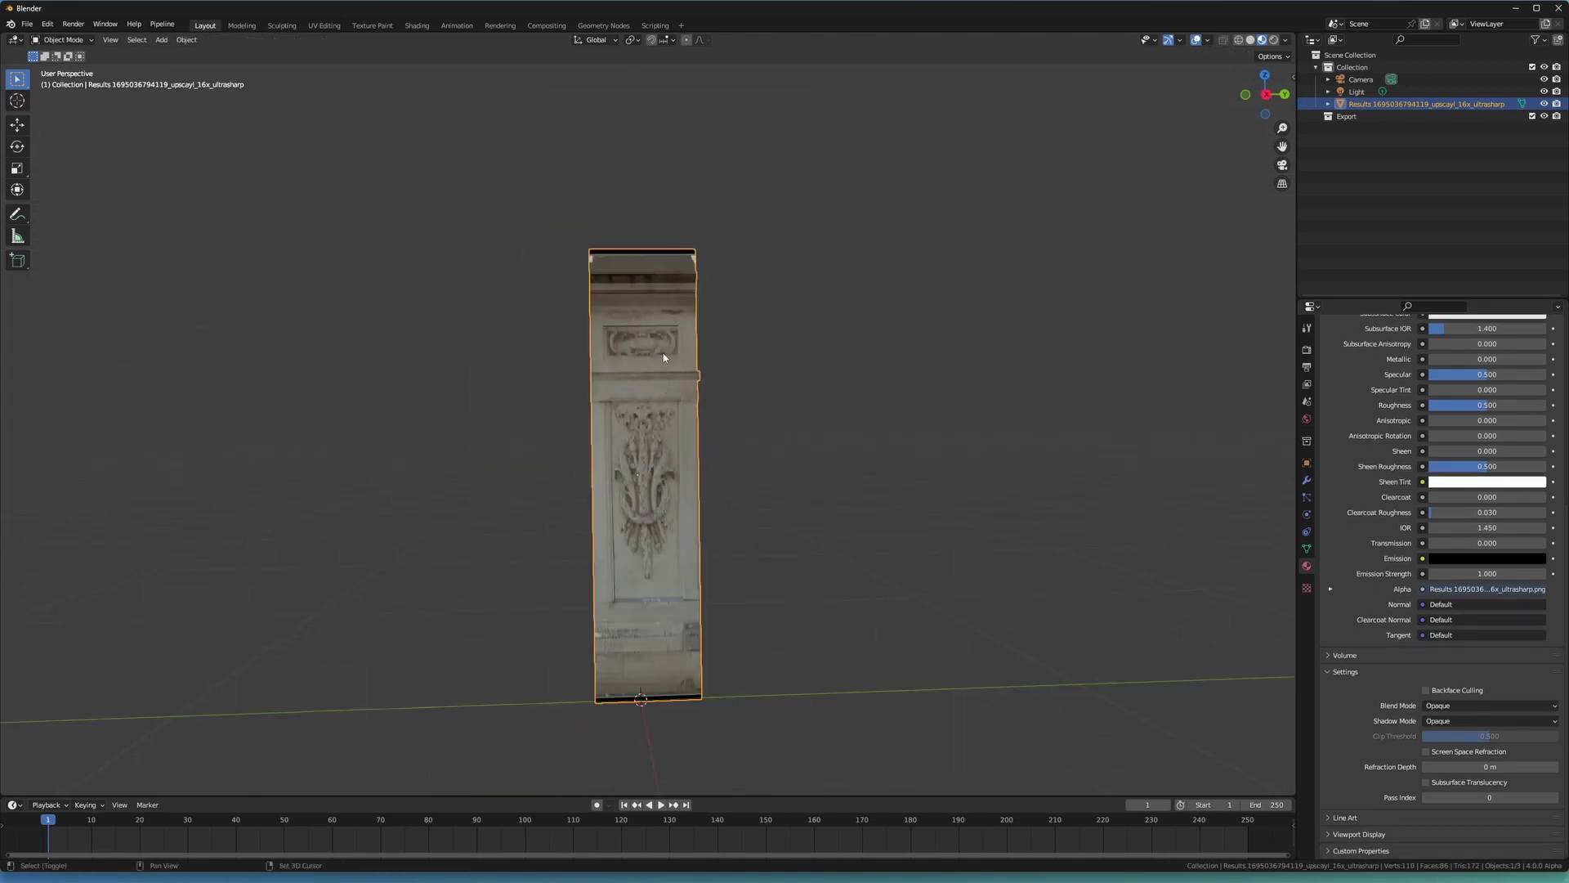
{"action": "middle_click_drag", "start_coordinate": [663, 357], "coordinate": [718, 356]}
{"action": "scroll", "coordinate": [611, 322], "scroll_direction": "up", "scroll_amount": 4}
{"action": "scroll", "coordinate": [610, 317], "scroll_direction": "up", "scroll_amount": 1}
{"action": "scroll", "coordinate": [718, 357], "scroll_direction": "up", "scroll_amount": 1}
{"action": "middle_click_drag", "start_coordinate": [707, 298], "coordinate": [610, 228], "text": "shift"}
{"action": "scroll", "coordinate": [667, 518], "scroll_direction": "down", "scroll_amount": 4}
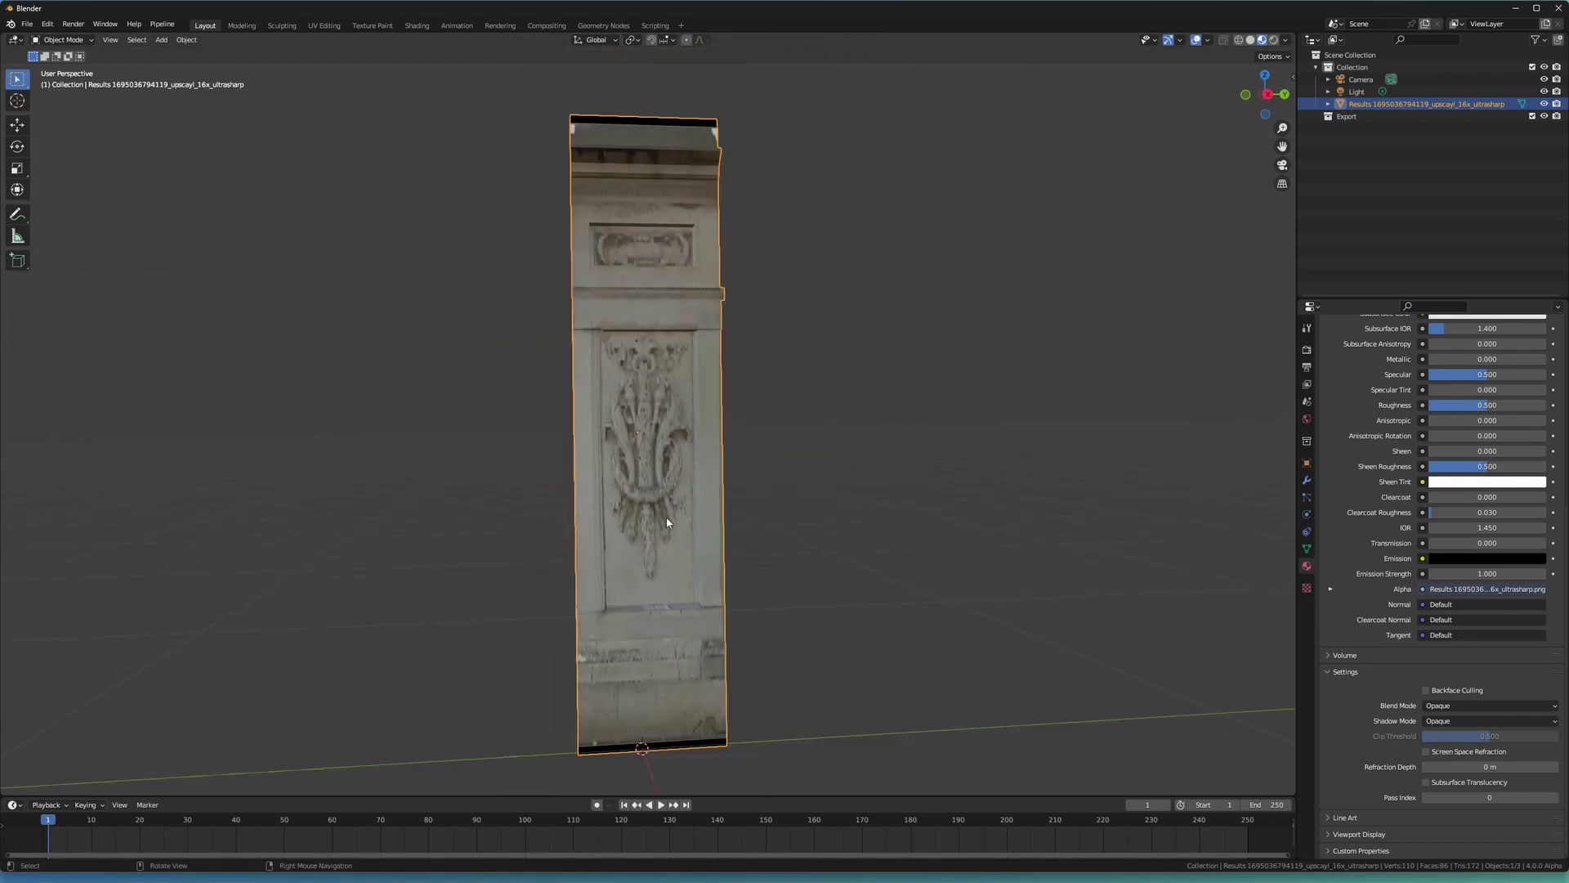
{"action": "middle_click_drag", "start_coordinate": [667, 522], "coordinate": [658, 458], "text": "shift"}
{"action": "middle_click_drag", "start_coordinate": [624, 464], "coordinate": [703, 621]}
{"action": "scroll", "coordinate": [662, 630], "scroll_direction": "up", "scroll_amount": 2}
Select the lower base faces in Edit Mode and extrude them outward along the X axis.
{"action": "key", "text": "Tab"}
{"action": "left_click", "coordinate": [703, 556]}
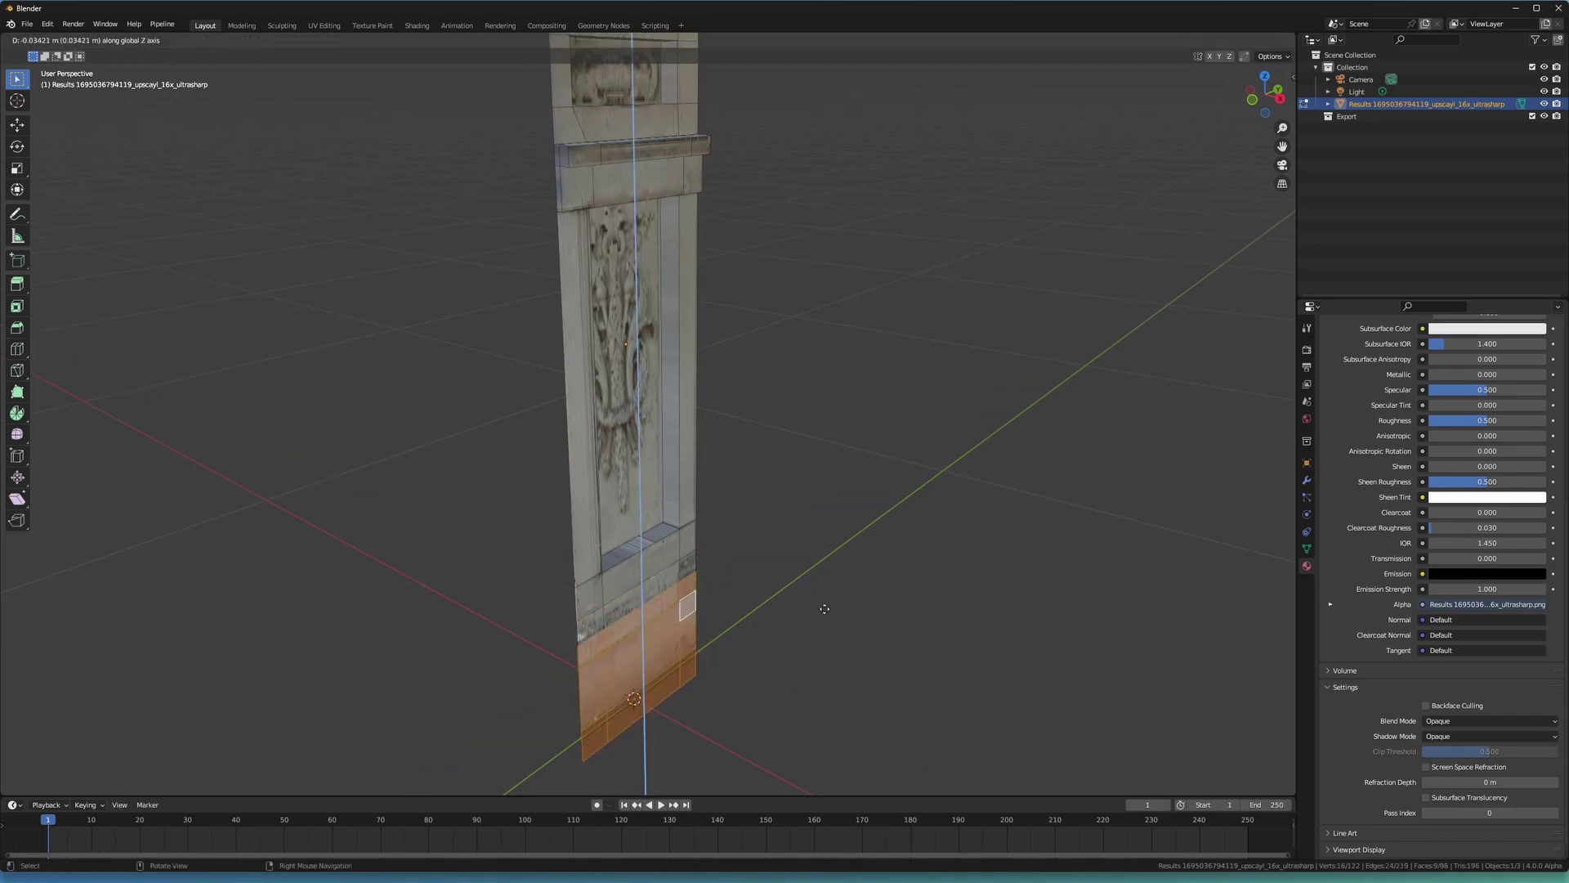
{"action": "key", "text": "x"}
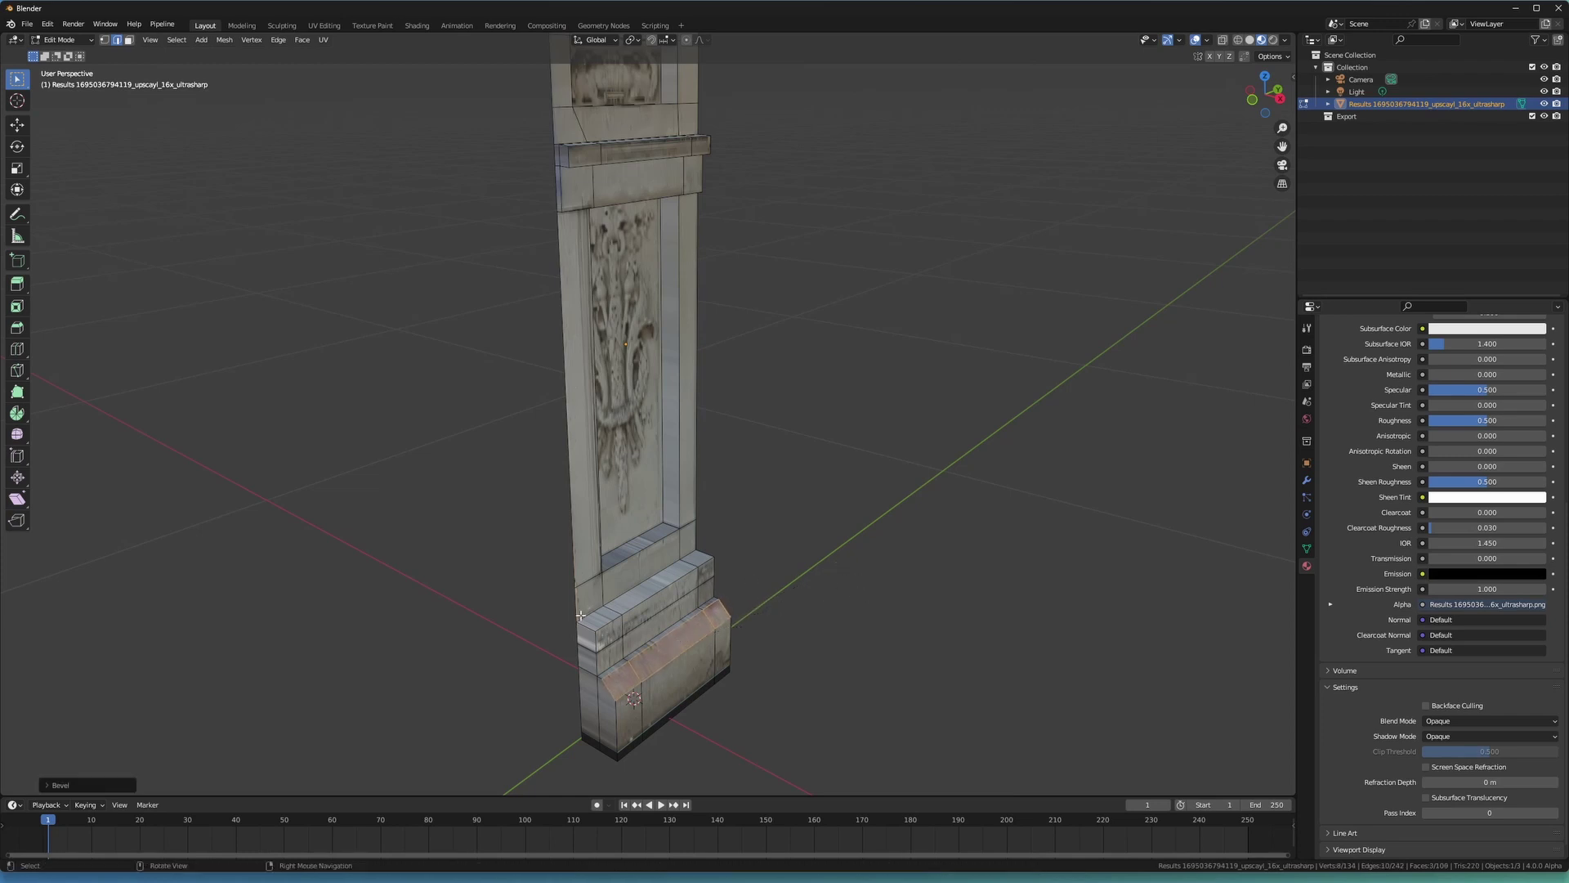
Bevel the protruding edge of the upper base moulding, and return to Object Mode.
{"action": "right_click", "coordinate": [698, 565]}
{"action": "key", "text": "Escape"}
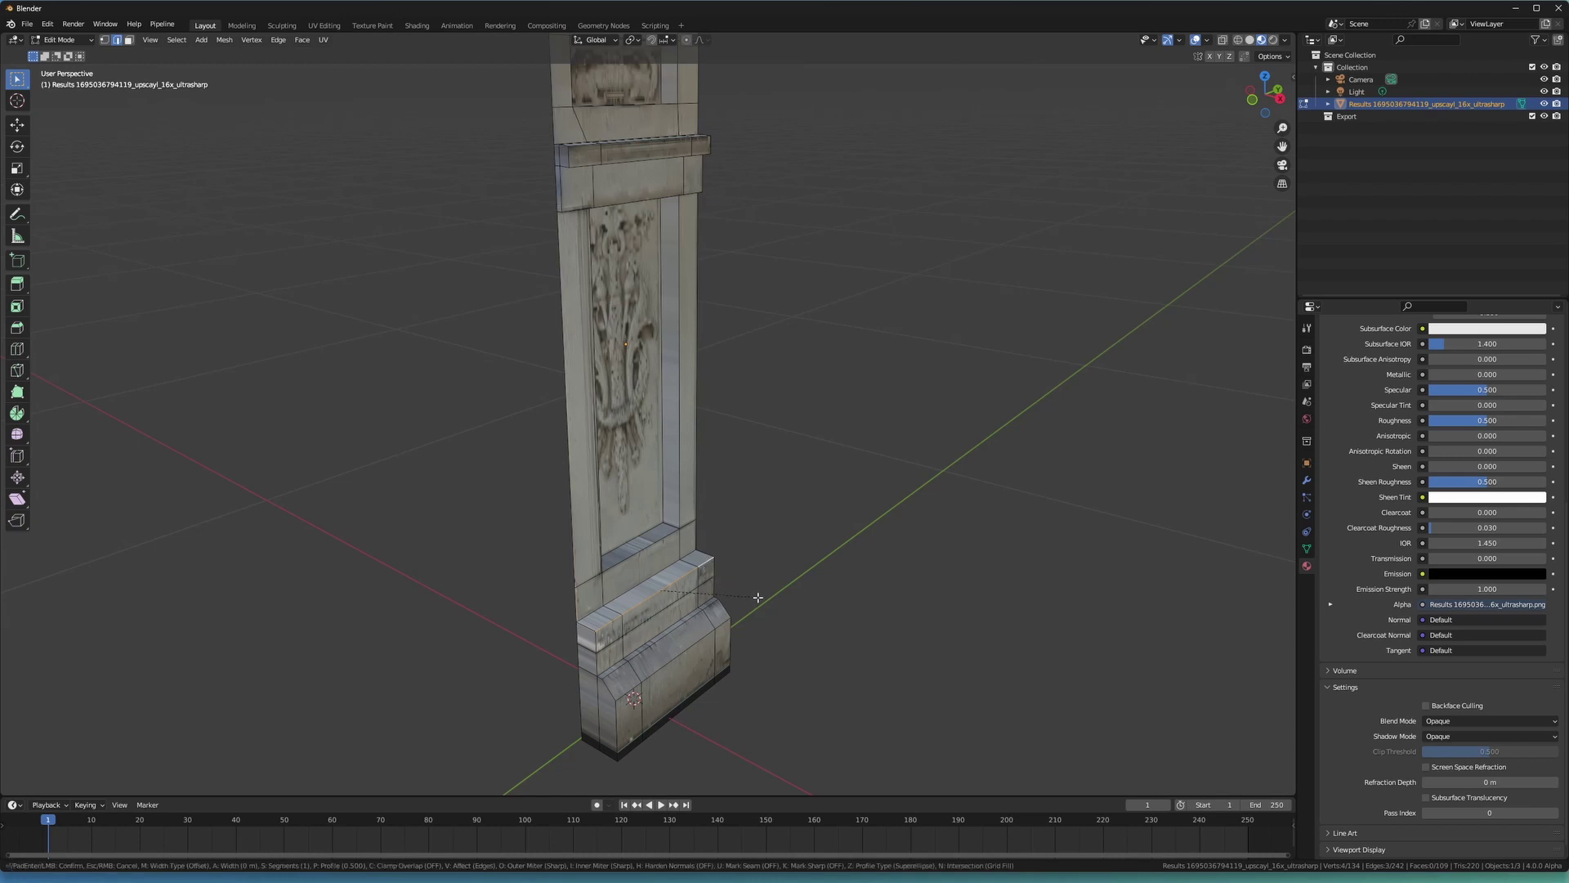
{"action": "middle_click_drag", "start_coordinate": [777, 609], "coordinate": [602, 505]}
{"action": "key", "text": "Tab"}
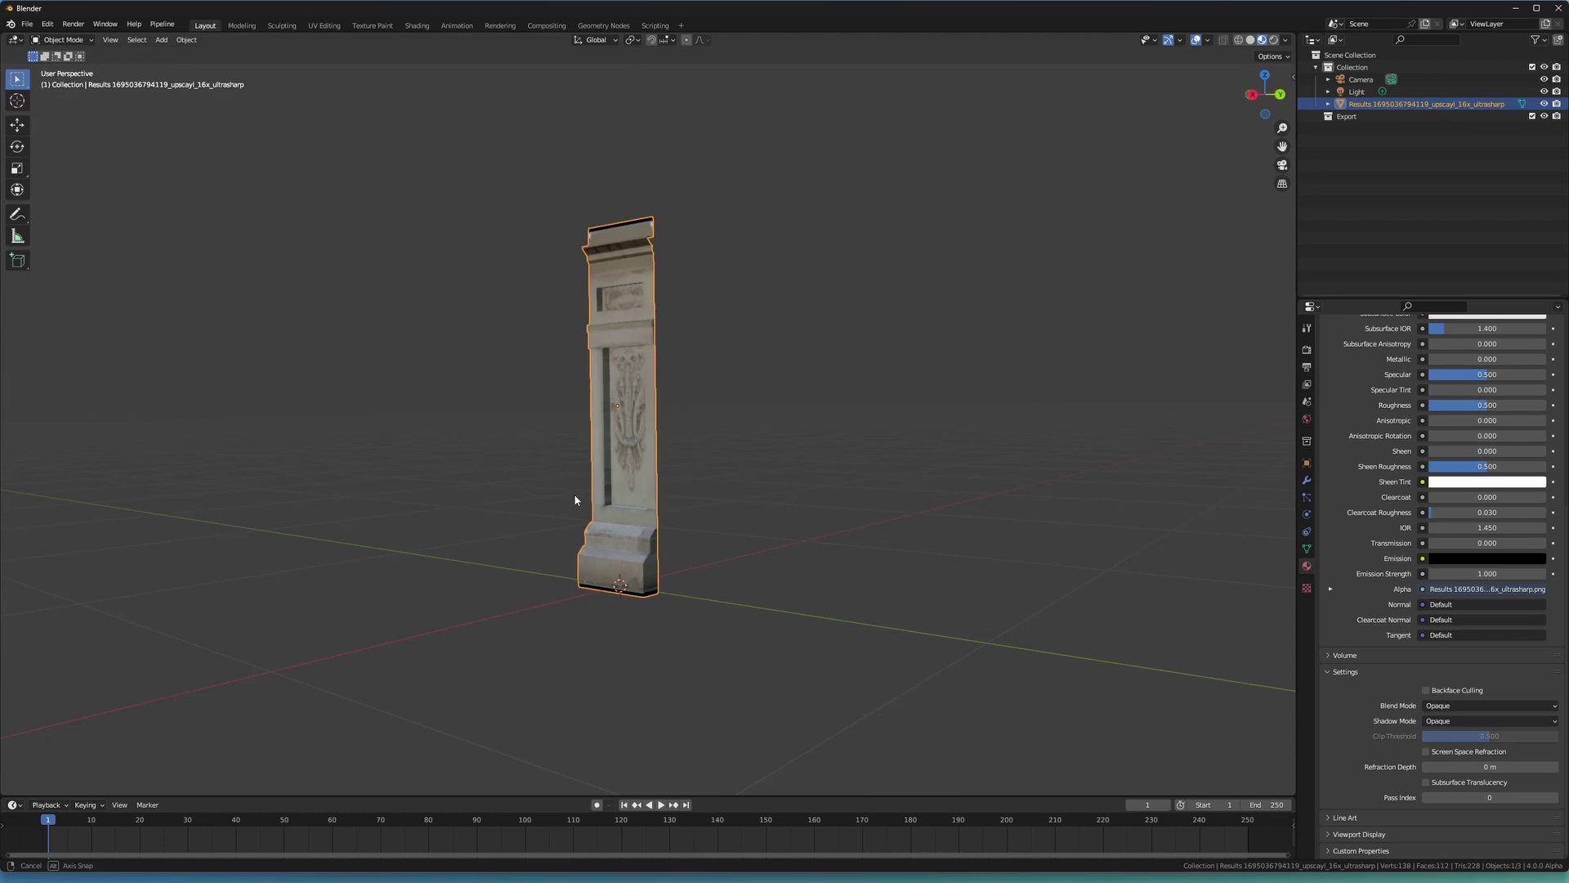
Try repeating the pillar in a row using an Array modifier with a count of 22.
{"action": "scroll", "coordinate": [629, 473], "scroll_direction": "up", "scroll_amount": 4}
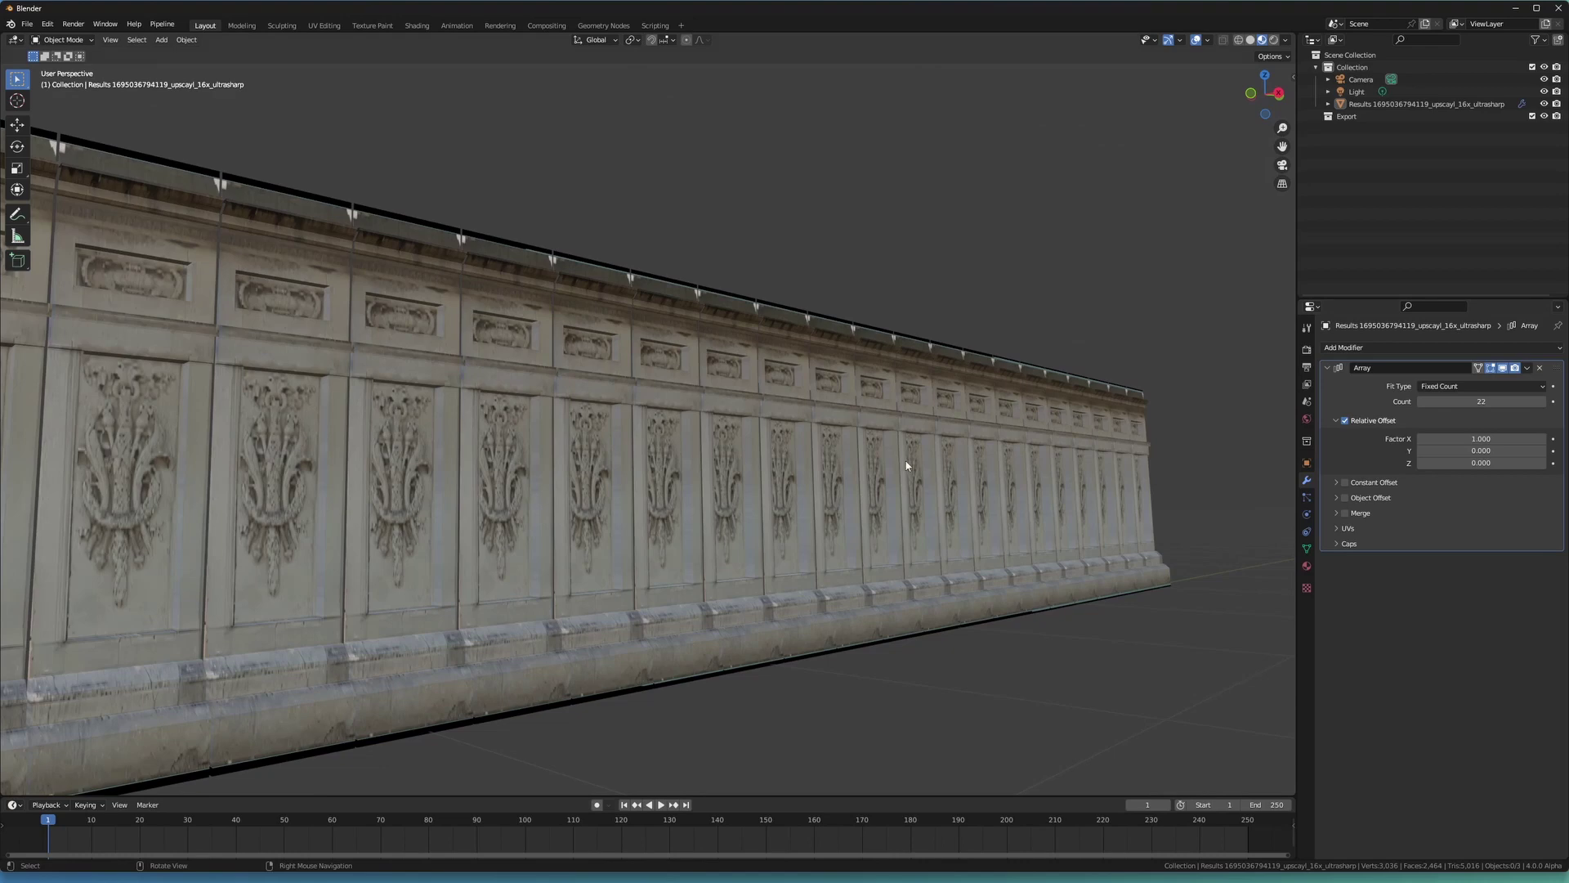
{"action": "middle_click_drag", "start_coordinate": [906, 466], "coordinate": [760, 412]}
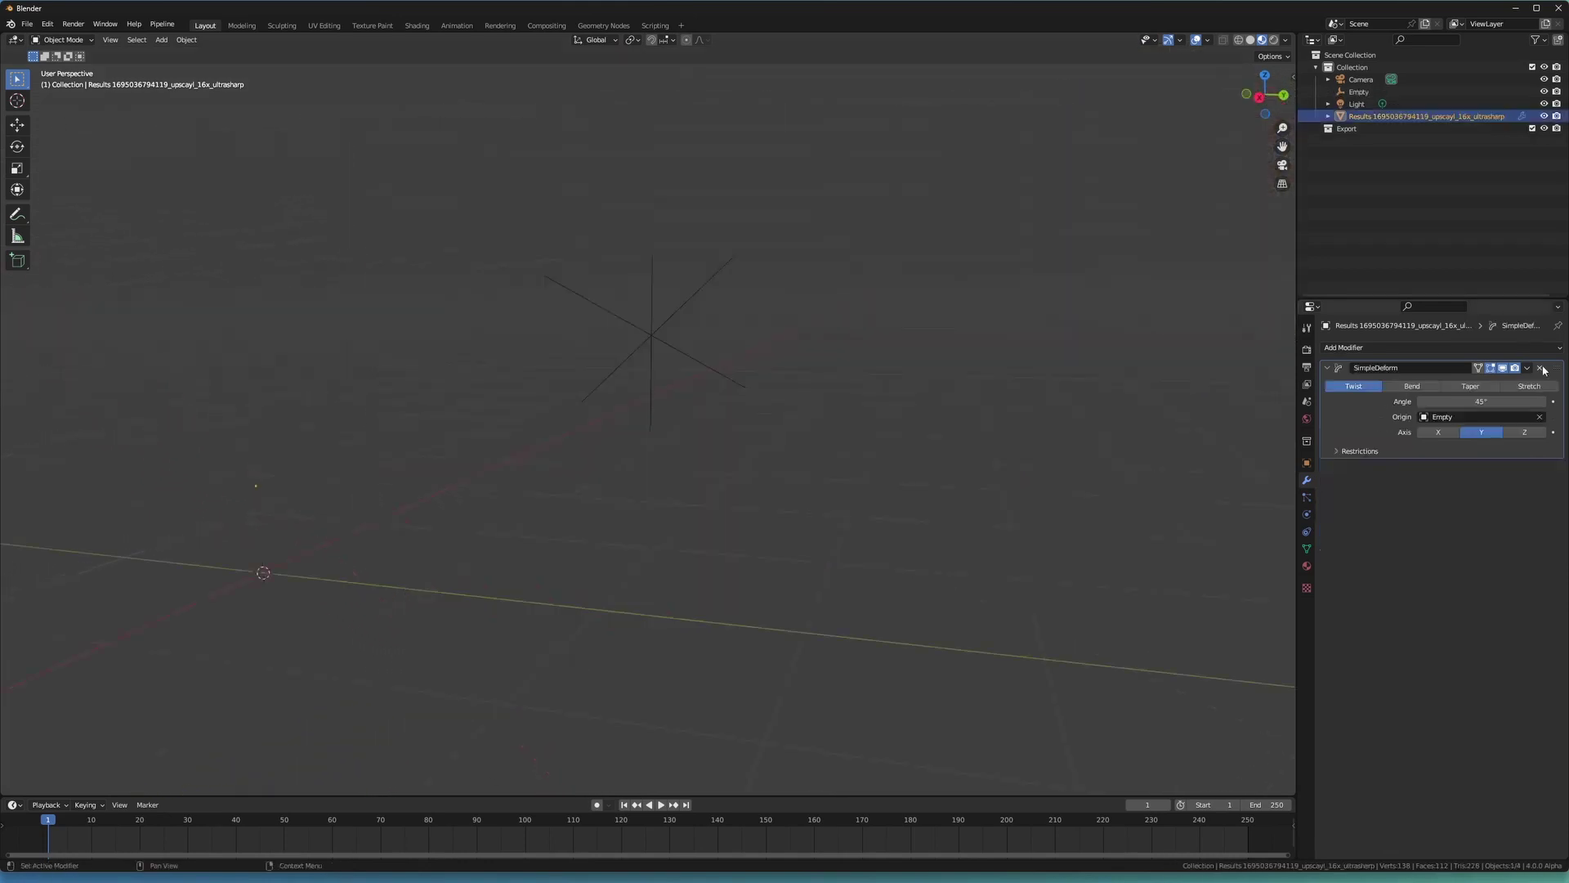
Remove the SimpleDeform modifier from the pillar and delete the empty used as its origin.
{"action": "left_click", "coordinate": [1541, 367]}
{"action": "middle_click_drag", "start_coordinate": [603, 272], "coordinate": [692, 279], "text": "shift"}
{"action": "left_click_drag", "start_coordinate": [689, 260], "coordinate": [847, 416]}
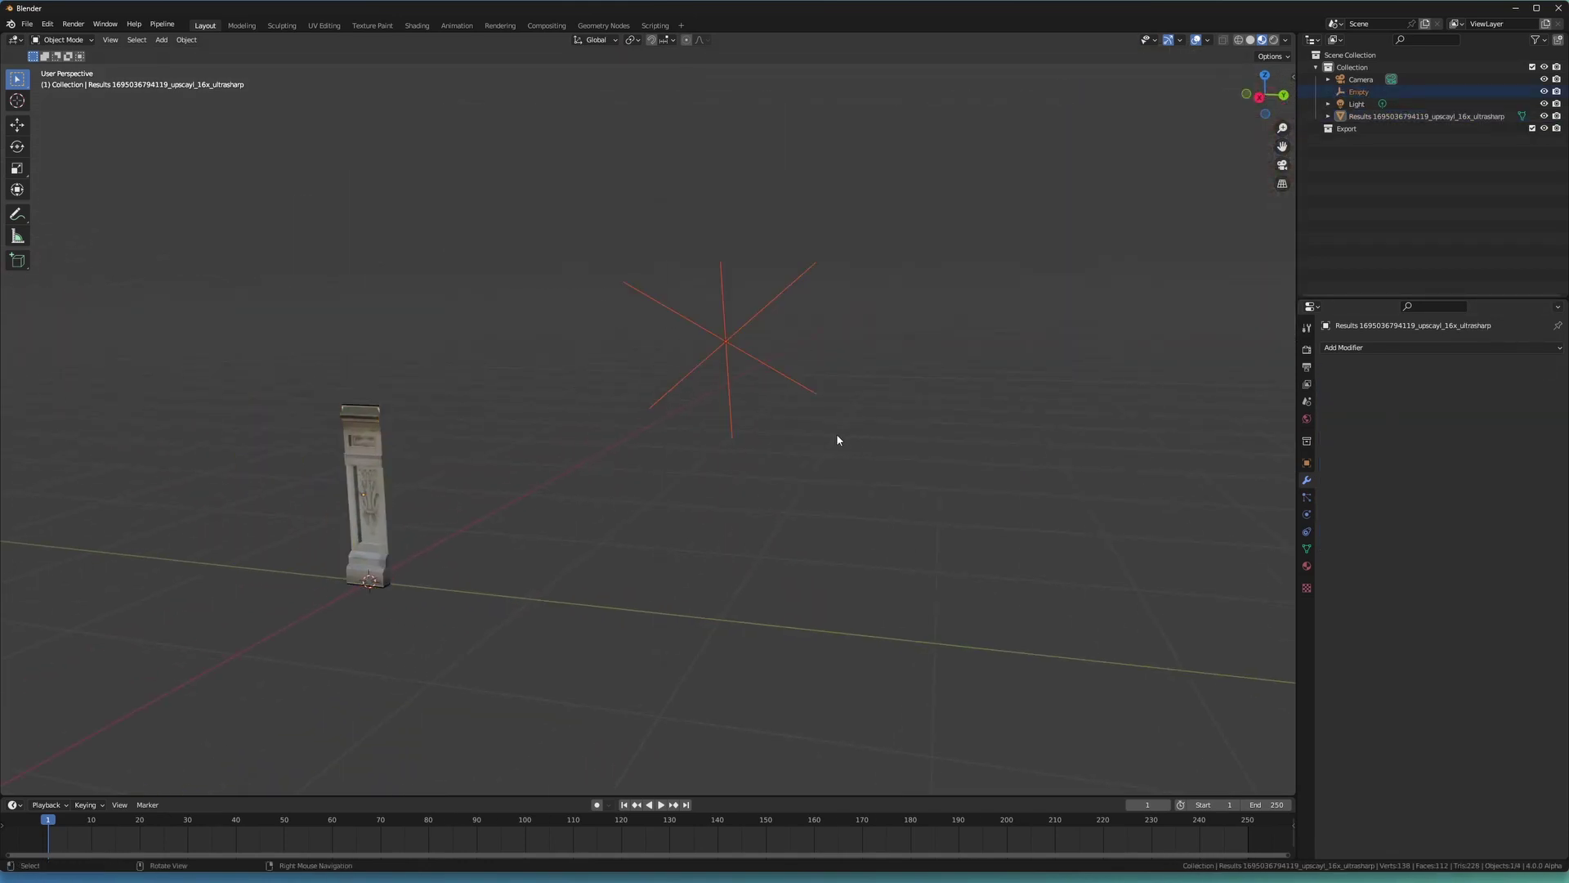
{"action": "scroll", "coordinate": [660, 458], "scroll_direction": "up", "scroll_amount": 8}
{"action": "middle_click_drag", "start_coordinate": [452, 485], "coordinate": [711, 439], "text": "shift"}
In Edit Mode with solid shading, delete the row of faces above the cornice at the pillar's top.
{"action": "key", "text": "Tab"}
{"action": "scroll", "coordinate": [740, 458], "scroll_direction": "down", "scroll_amount": 4}
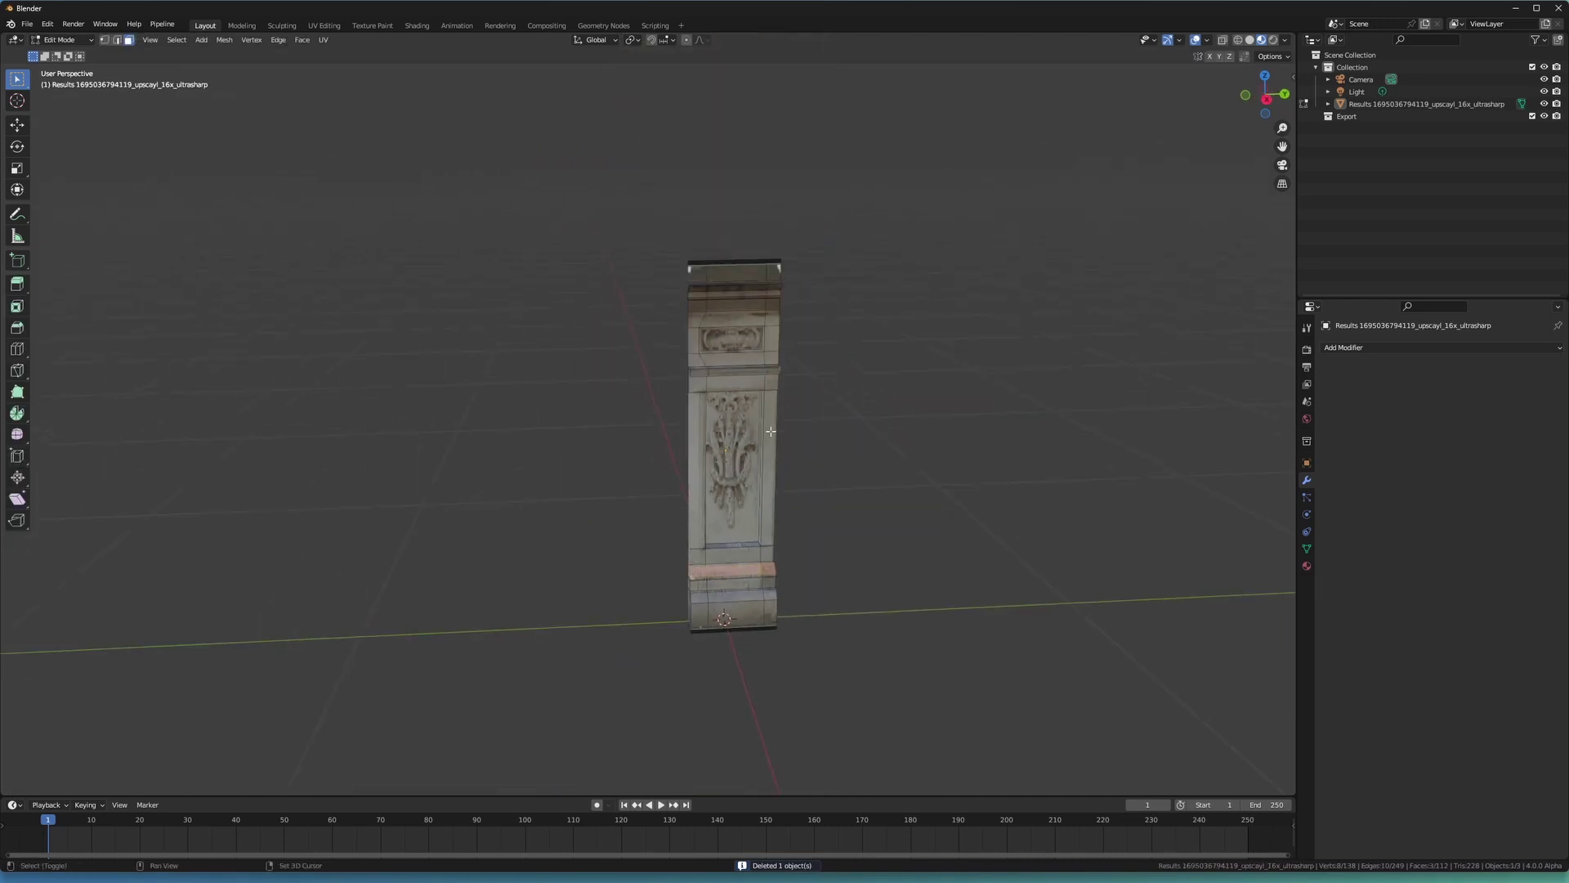
{"action": "scroll", "coordinate": [764, 290], "scroll_direction": "up", "scroll_amount": 4}
{"action": "middle_click_drag", "start_coordinate": [722, 267], "coordinate": [729, 271]}
{"action": "scroll", "coordinate": [729, 271], "scroll_direction": "up", "scroll_amount": 3}
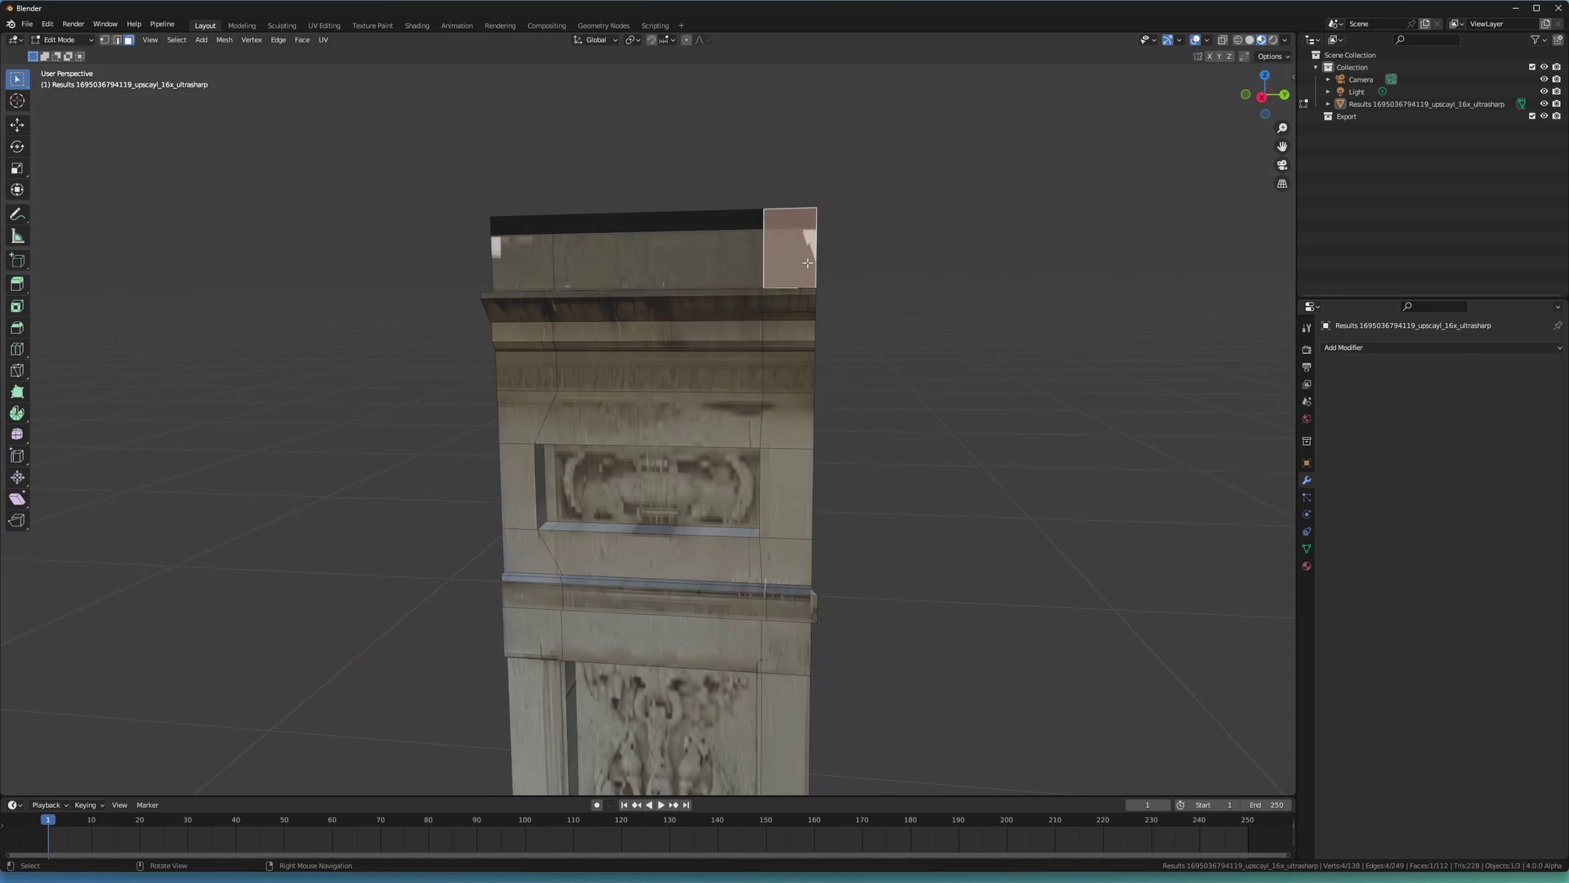
{"action": "left_click", "coordinate": [851, 204]}
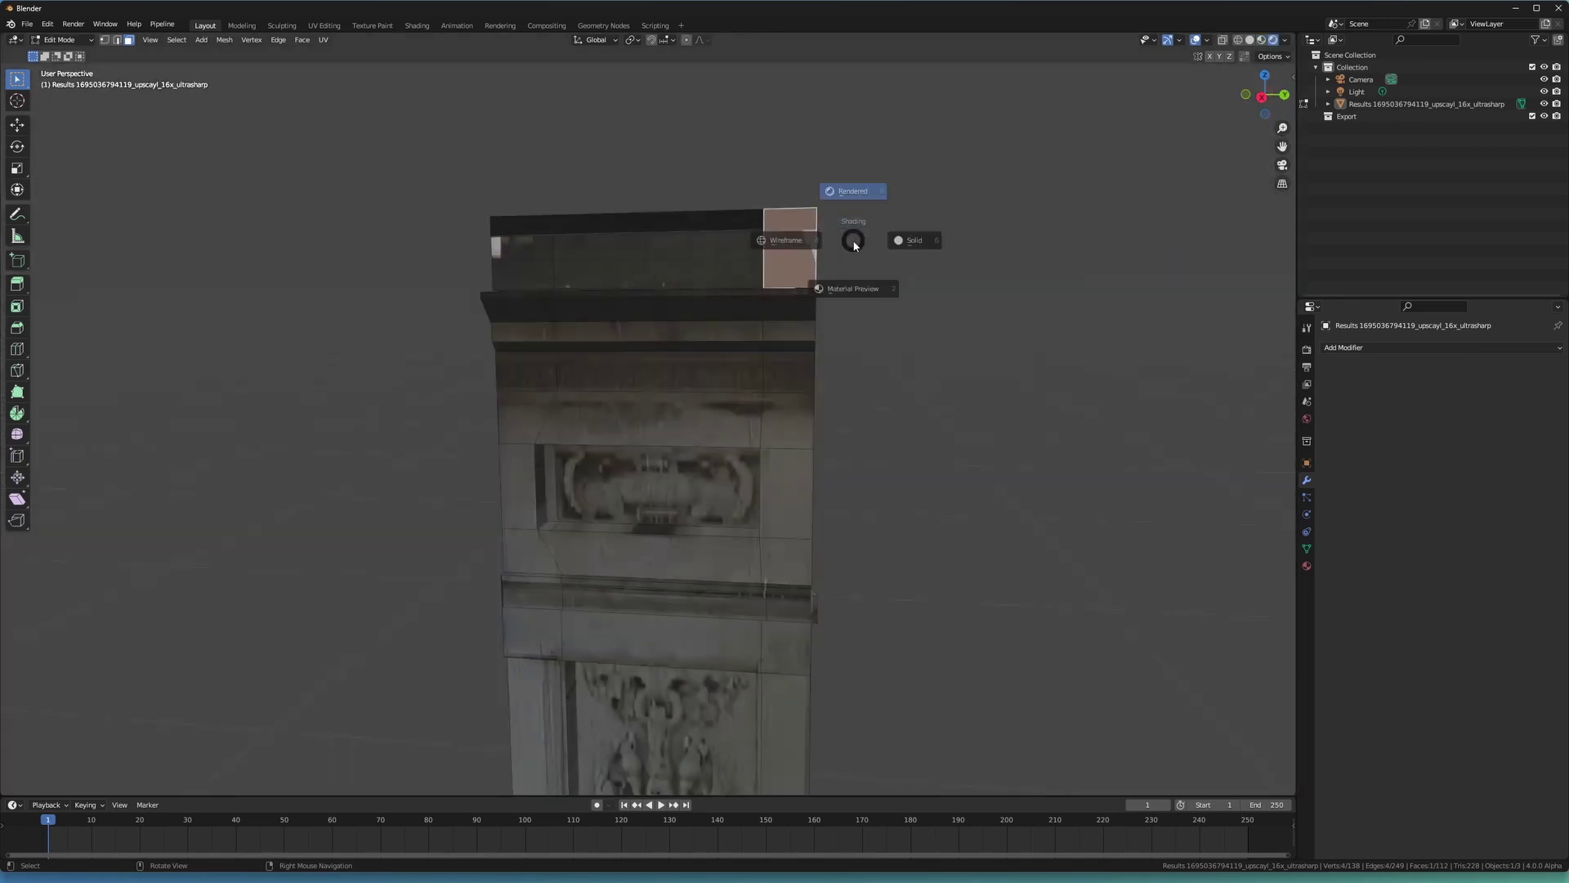
{"action": "left_click", "coordinate": [930, 237]}
{"action": "key", "text": "x"}
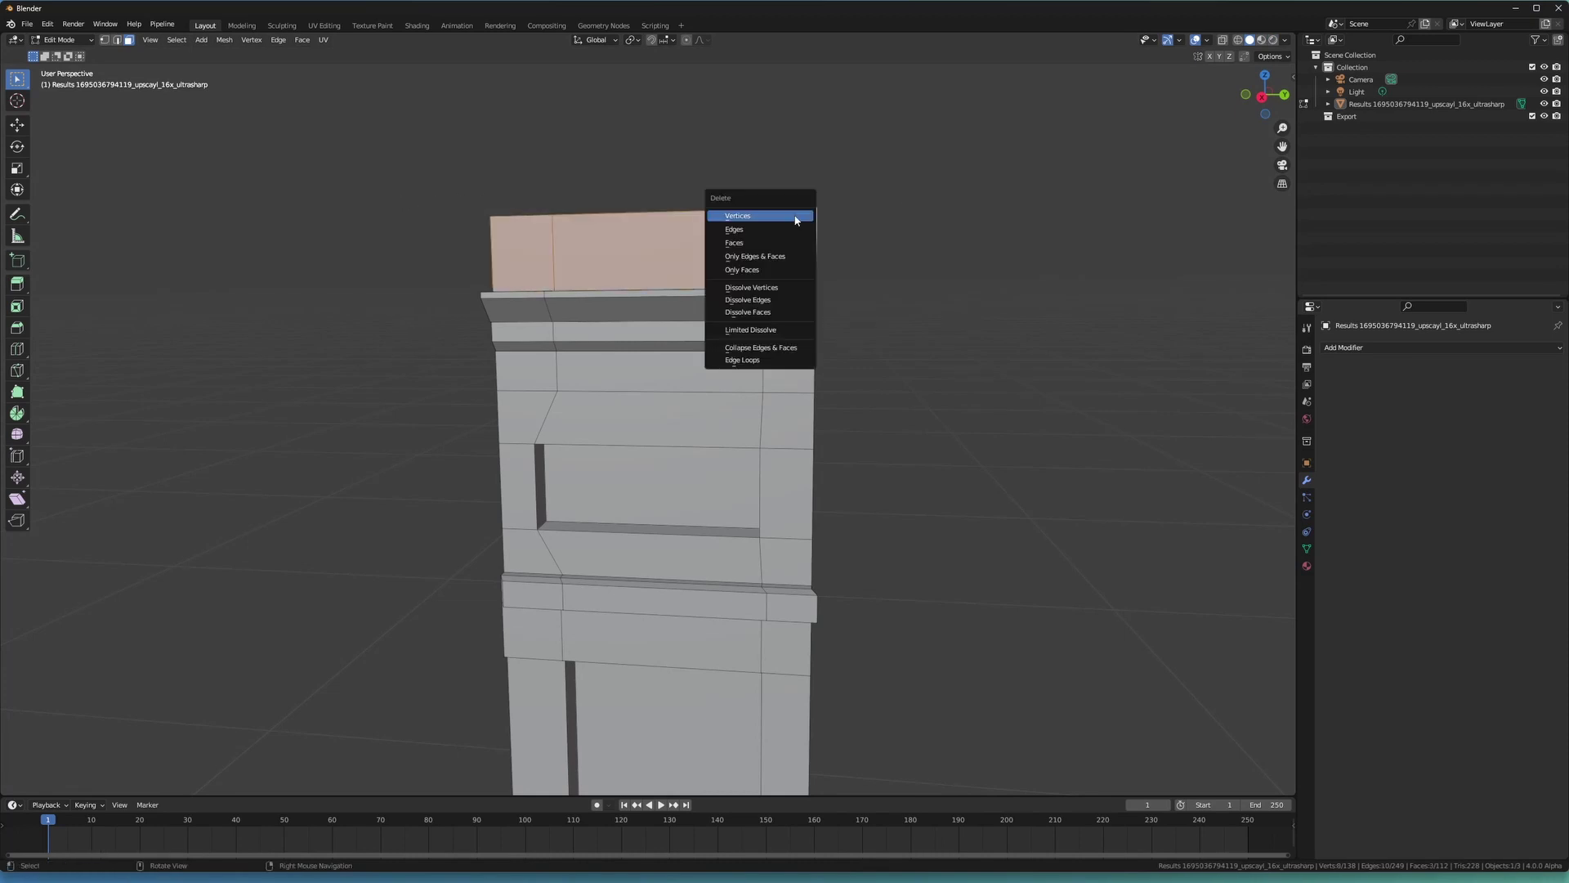
{"action": "left_click", "coordinate": [788, 220]}
{"action": "scroll", "coordinate": [743, 246], "scroll_direction": "down", "scroll_amount": 1}
{"action": "middle_click_drag", "start_coordinate": [743, 248], "coordinate": [765, 263]}
{"action": "key", "text": "Tab"}
{"action": "scroll", "coordinate": [740, 274], "scroll_direction": "down", "scroll_amount": 2}
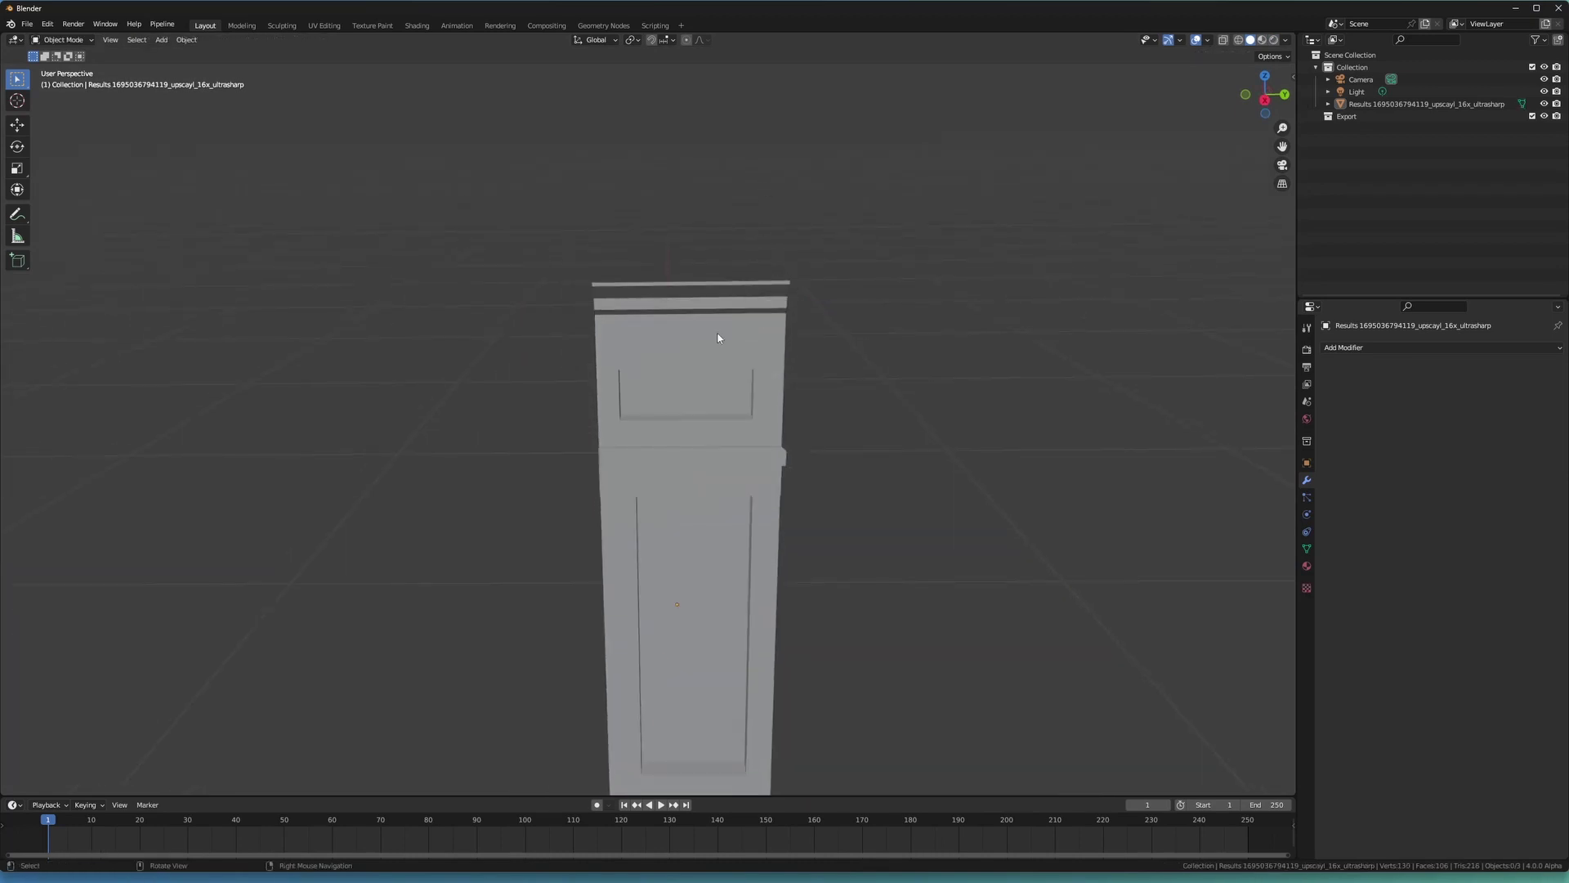
Delete the end faces on one side of the middle moulding and of the stepped base.
{"action": "key", "text": "2"}
{"action": "mouse_move", "coordinate": [760, 343]}
{"action": "middle_mouse_down"}
{"action": "mouse_move", "coordinate": [668, 330]}
{"action": "mouse_move", "coordinate": [706, 360]}
{"action": "middle_mouse_up"}
{"action": "scroll", "coordinate": [777, 295], "scroll_direction": "up", "scroll_amount": 2}
{"action": "middle_click_drag", "start_coordinate": [768, 290], "coordinate": [564, 181], "text": "shift"}
{"action": "scroll", "coordinate": [689, 278], "scroll_direction": "up", "scroll_amount": 3}
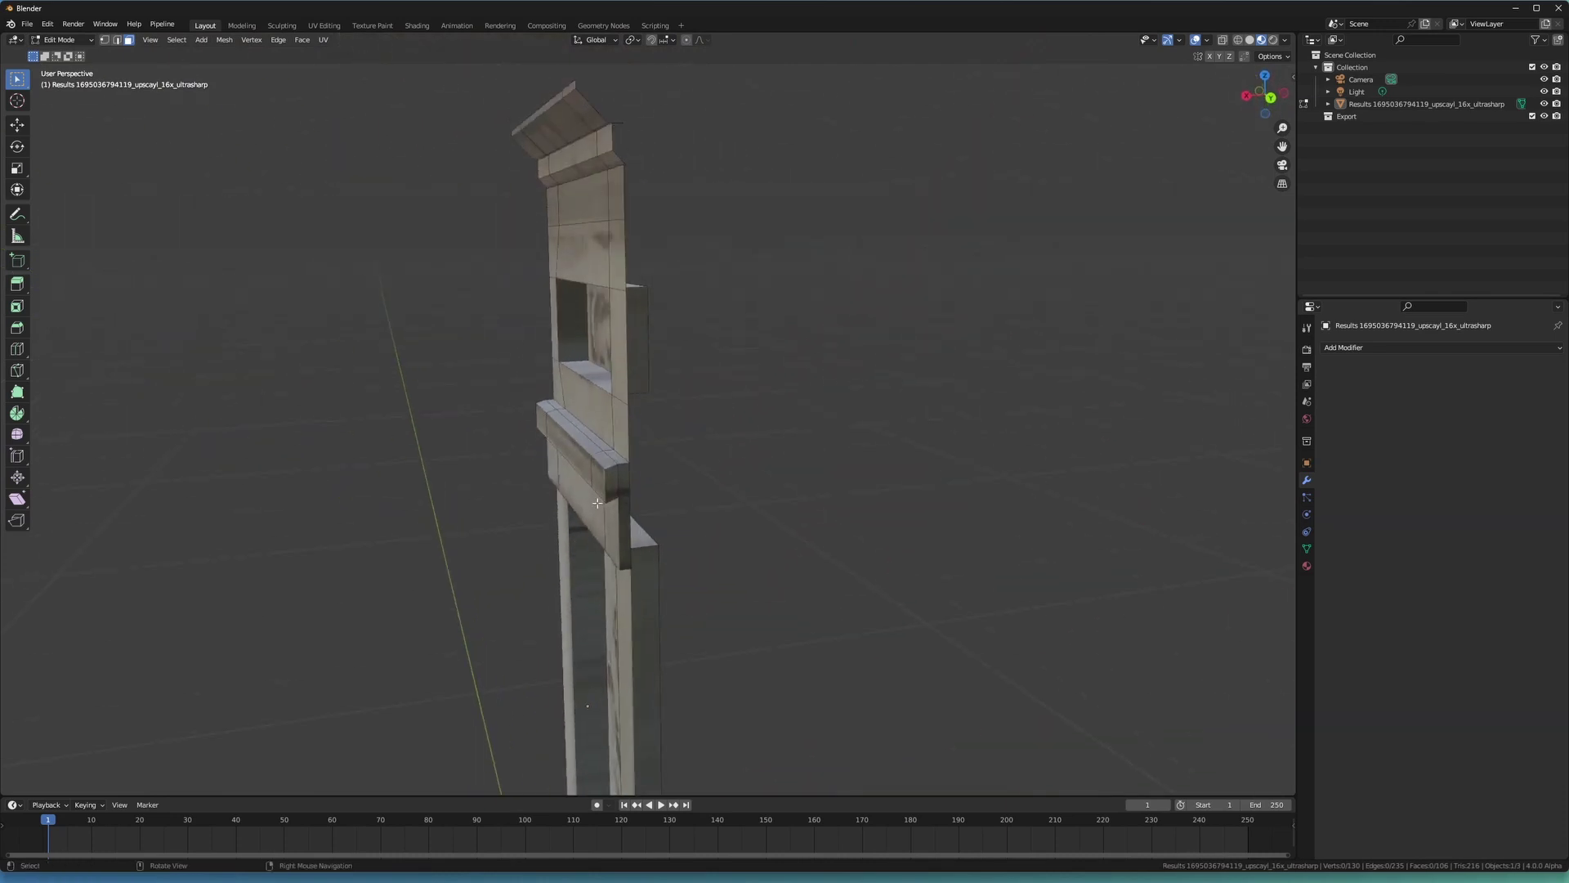
{"action": "middle_click_drag", "start_coordinate": [597, 502], "coordinate": [520, 411]}
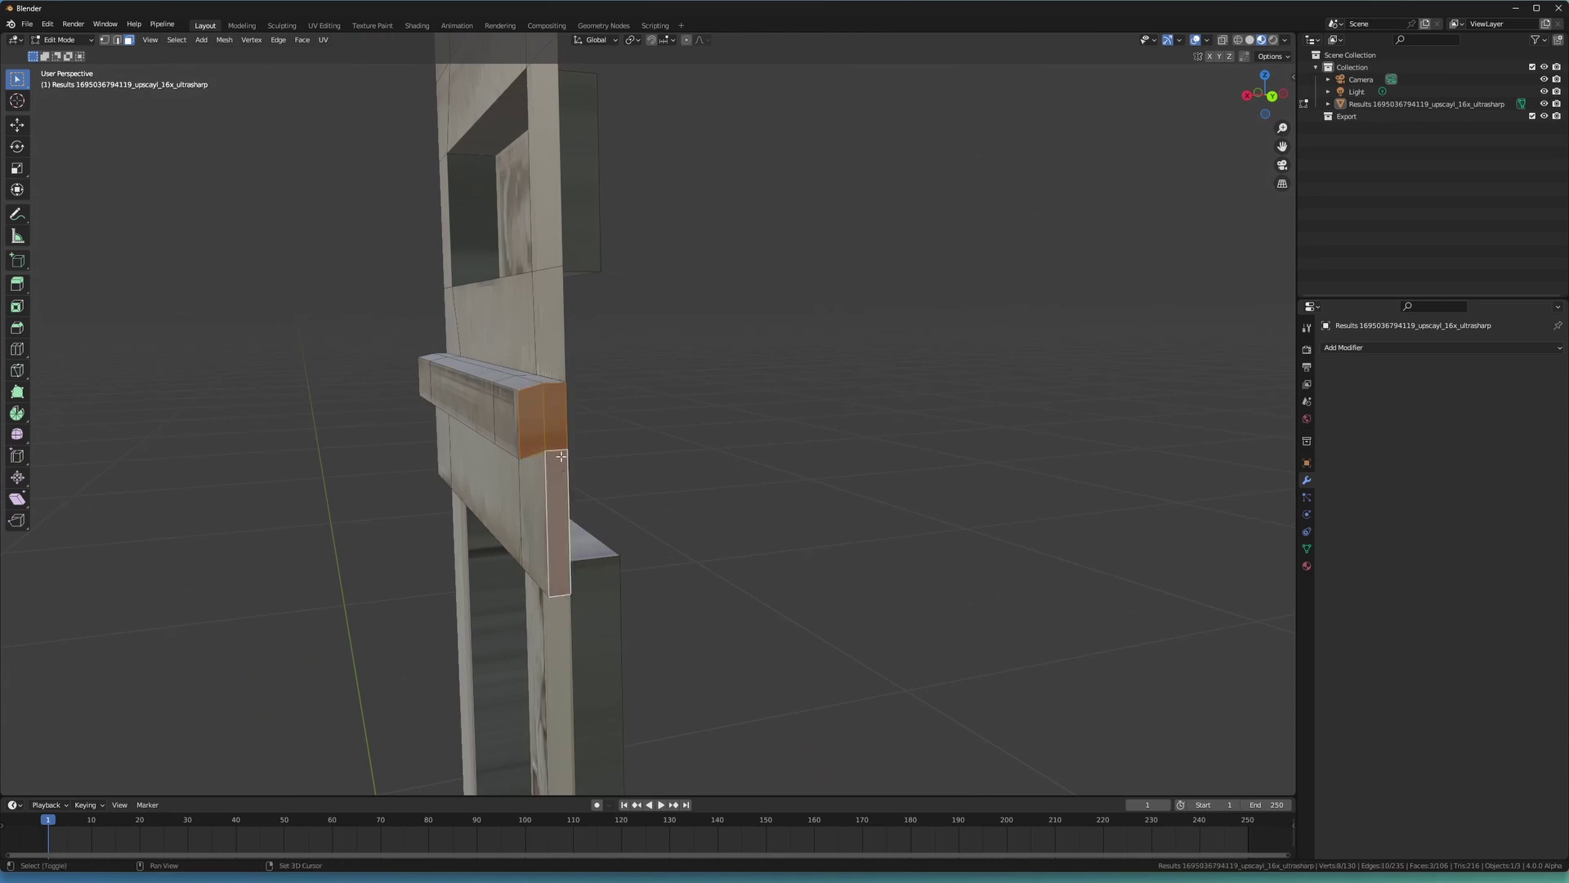
{"action": "middle_click_drag", "start_coordinate": [561, 456], "coordinate": [551, 556]}
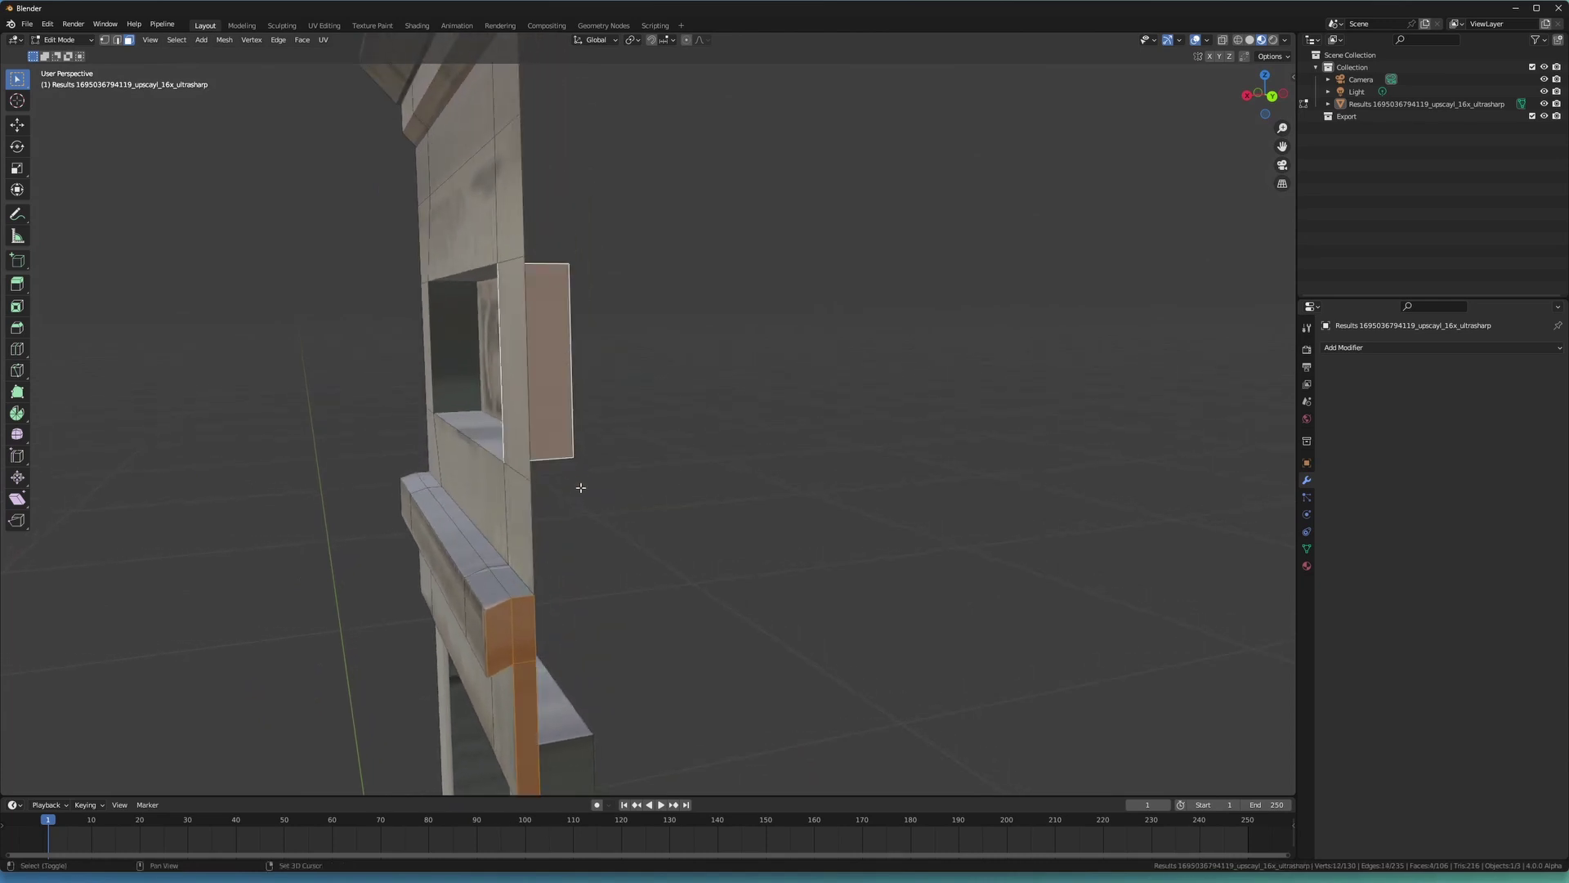
{"action": "scroll", "coordinate": [586, 363], "scroll_direction": "down", "scroll_amount": 4}
{"action": "middle_click_drag", "start_coordinate": [573, 480], "coordinate": [543, 434]}
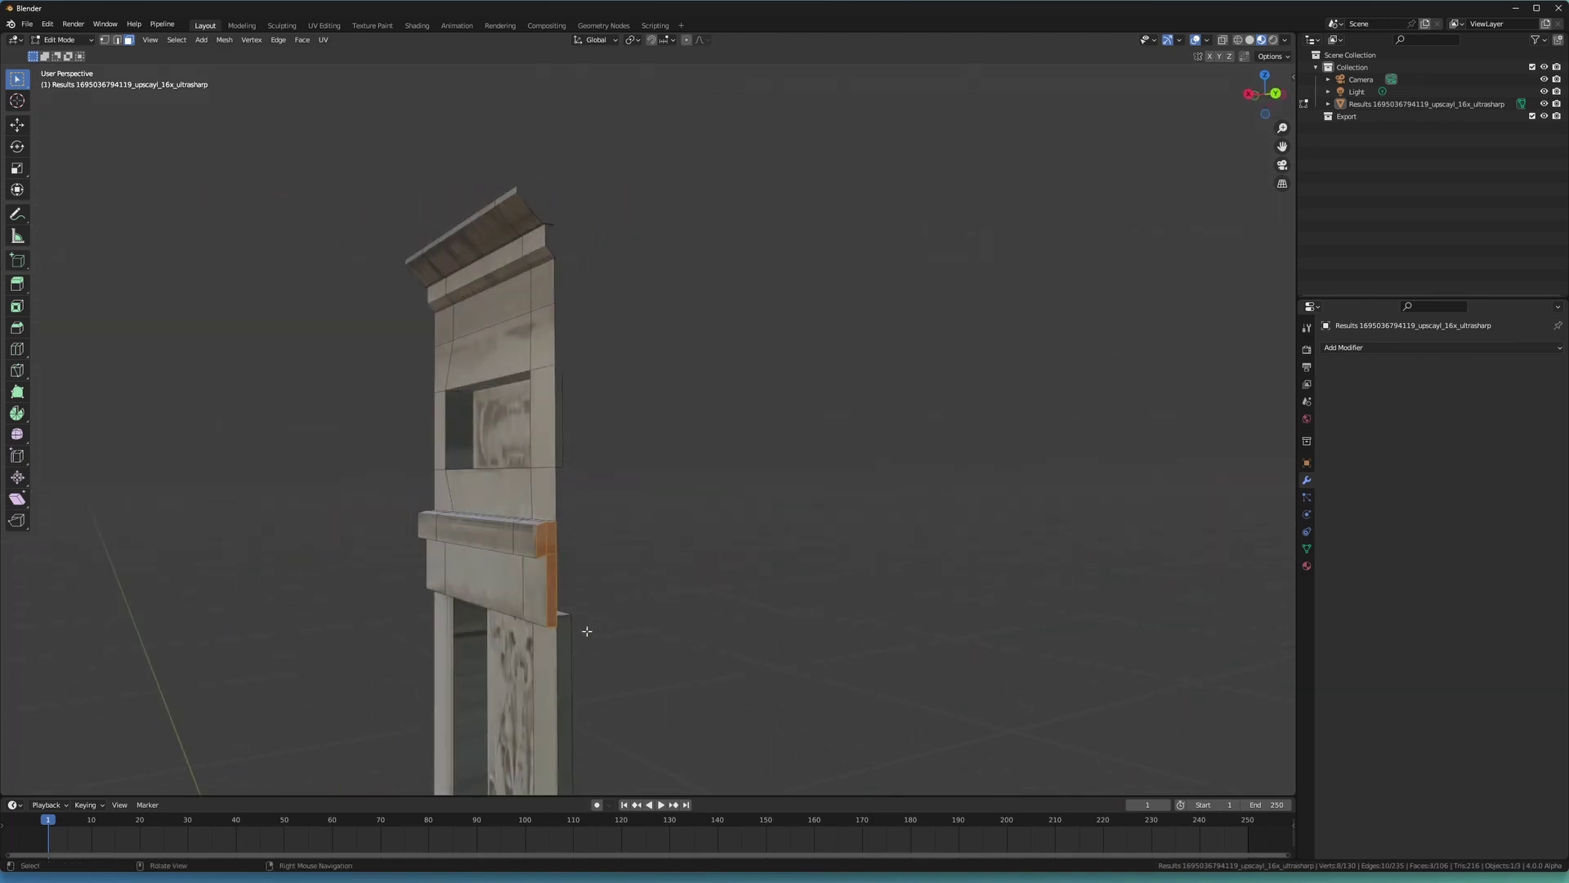
{"action": "middle_click_drag", "start_coordinate": [565, 607], "coordinate": [561, 302], "text": "shift"}
{"action": "middle_click_drag", "start_coordinate": [531, 679], "coordinate": [533, 576], "text": "shift"}
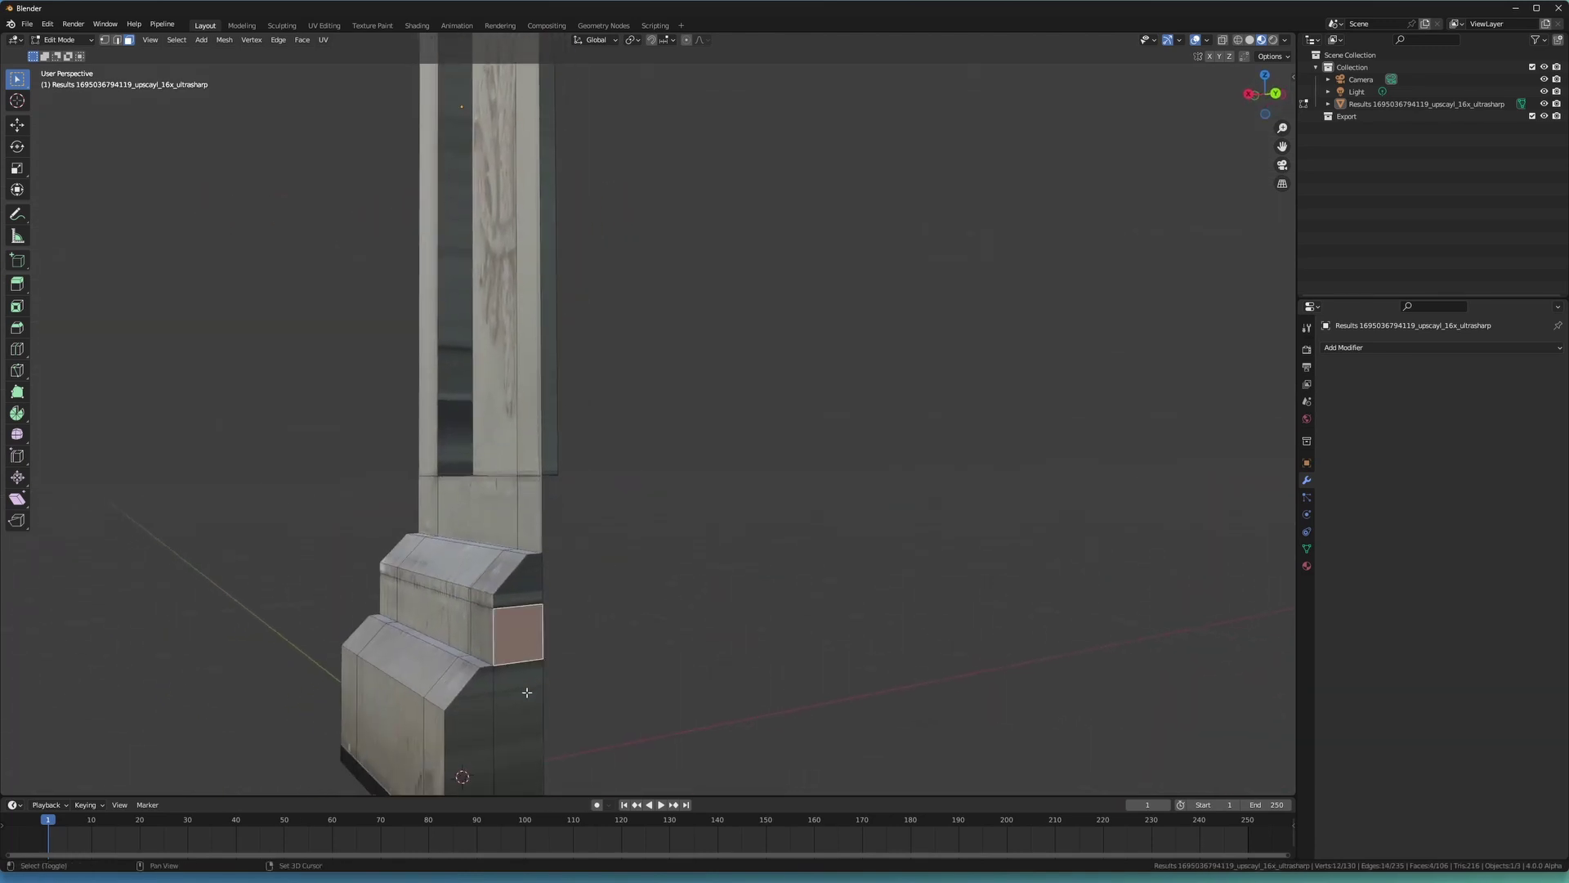
{"action": "middle_click_drag", "start_coordinate": [527, 693], "coordinate": [491, 619], "text": "shift"}
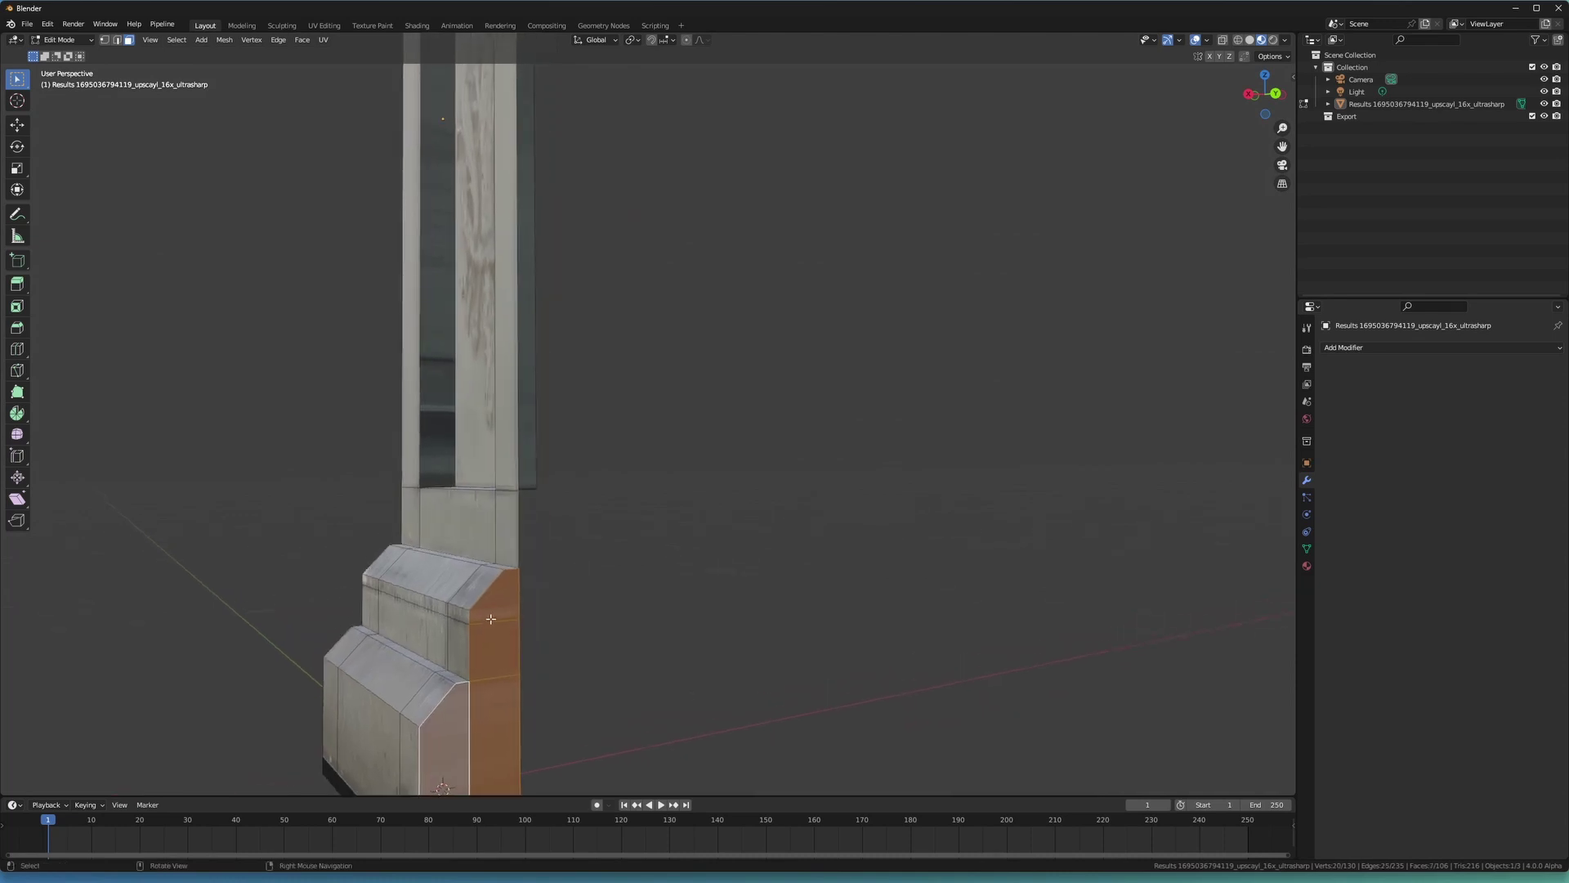
{"action": "left_click", "coordinate": [457, 675]}
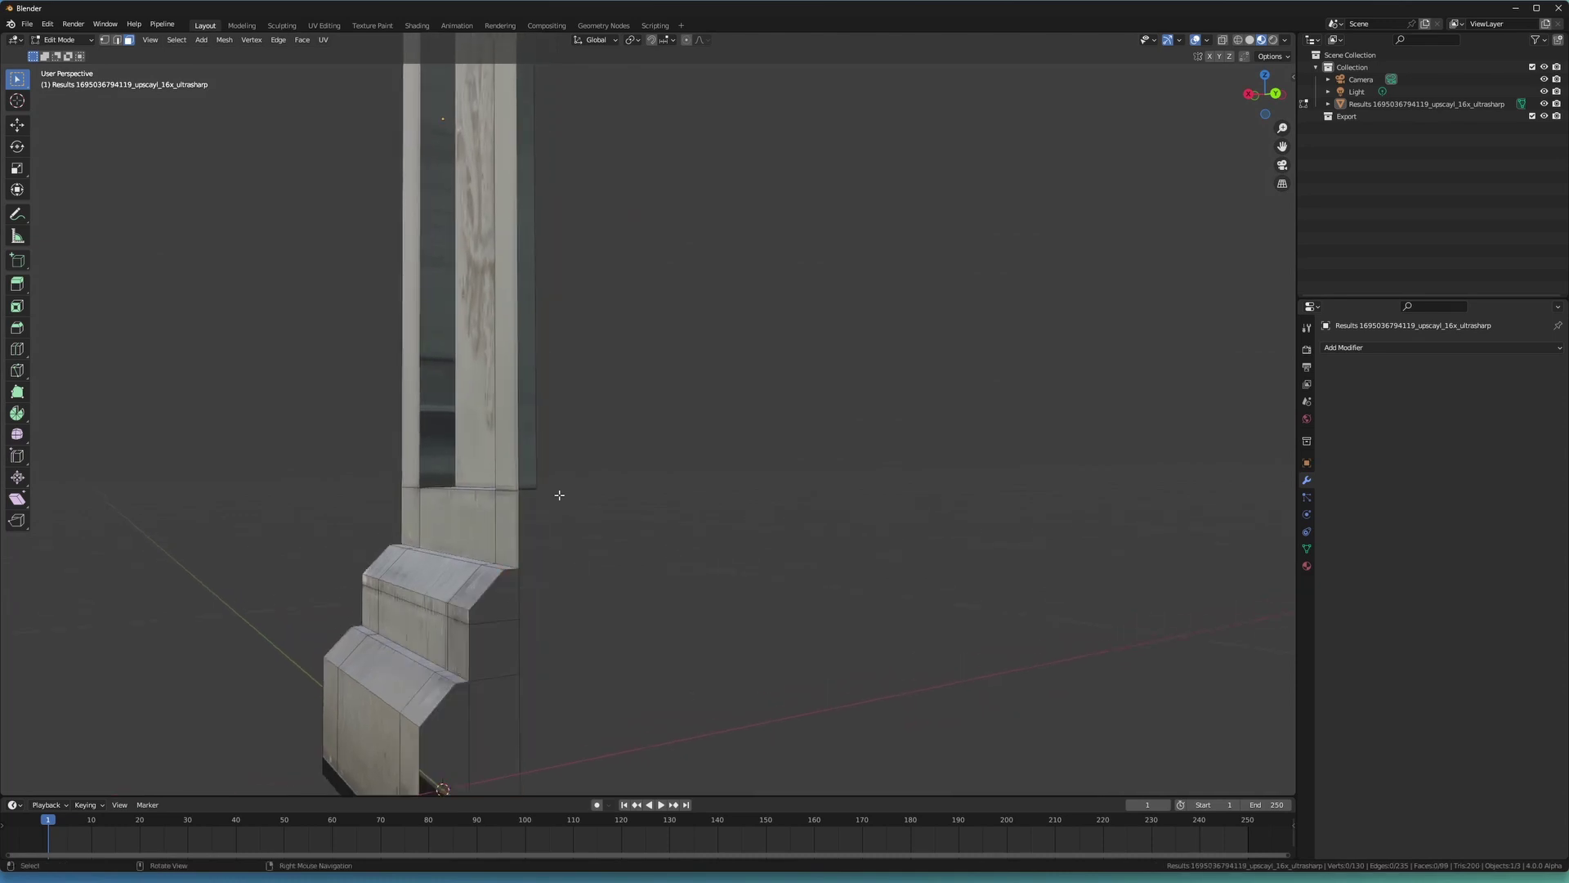
Undo the last deletion and delete the selected end faces again without leaving their loose edges behind.
{"action": "middle_click_drag", "start_coordinate": [554, 494], "coordinate": [556, 383]}
{"action": "key", "text": "ctrl+z"}
{"action": "key", "text": "x"}
{"action": "left_click", "coordinate": [619, 502]}
Delete the whole narrow strip of horizontal ledge faces between the cornice and the band beneath it.
{"action": "middle_click_drag", "start_coordinate": [614, 260], "coordinate": [616, 276], "text": "shift"}
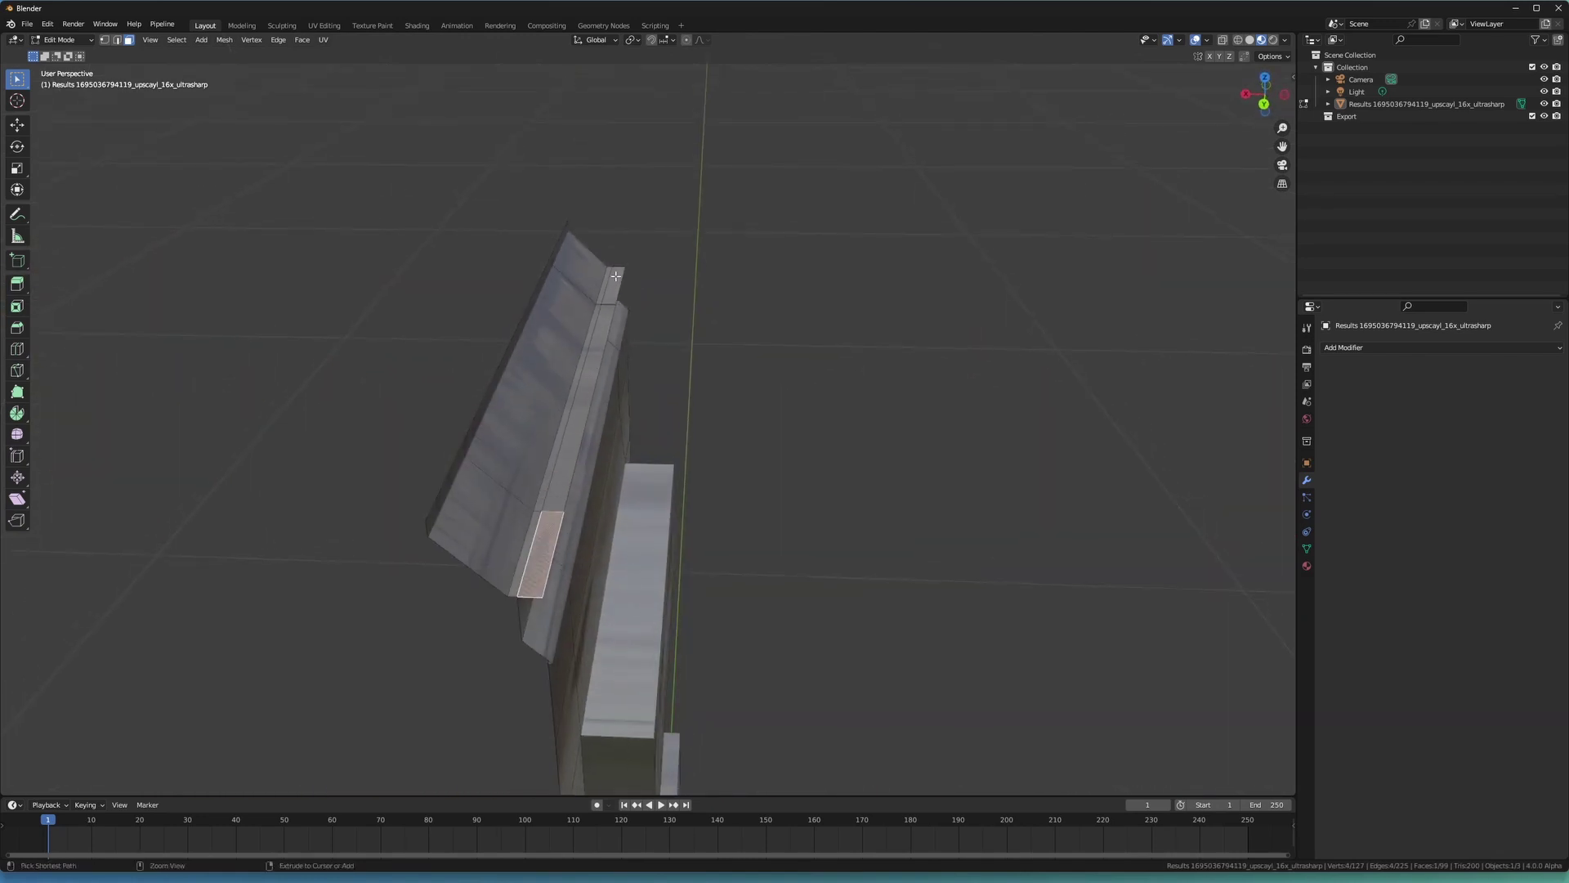
{"action": "left_click", "coordinate": [616, 276], "text": "ctrl"}
{"action": "key", "text": "x"}
{"action": "left_click", "coordinate": [619, 300]}
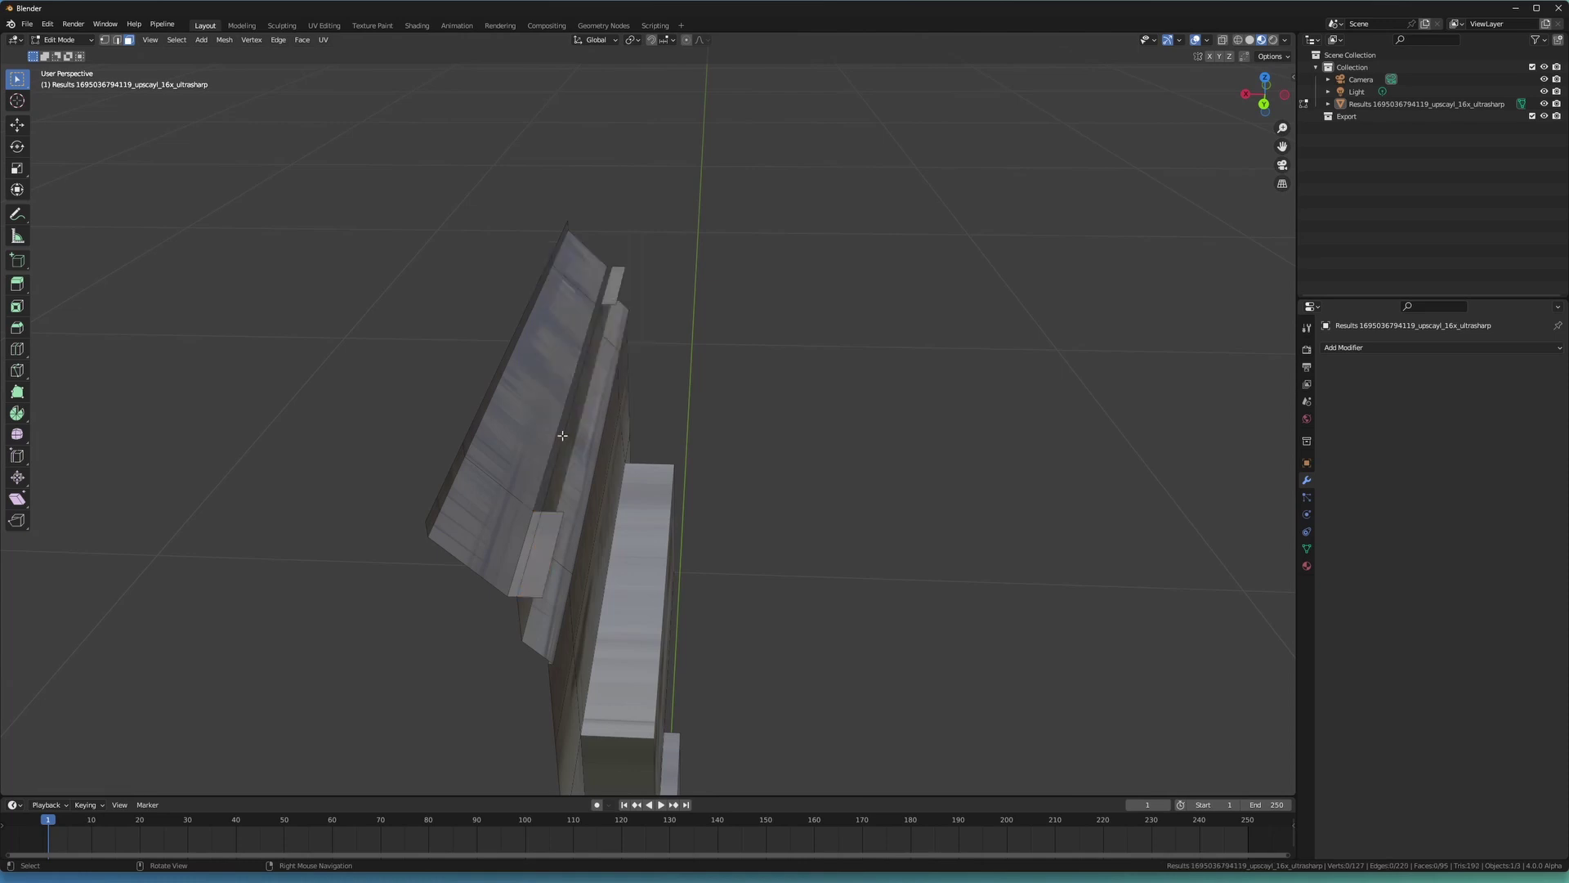
{"action": "middle_click_drag", "start_coordinate": [561, 438], "coordinate": [599, 445]}
{"action": "left_click", "coordinate": [600, 542]}
{"action": "key", "text": "x"}
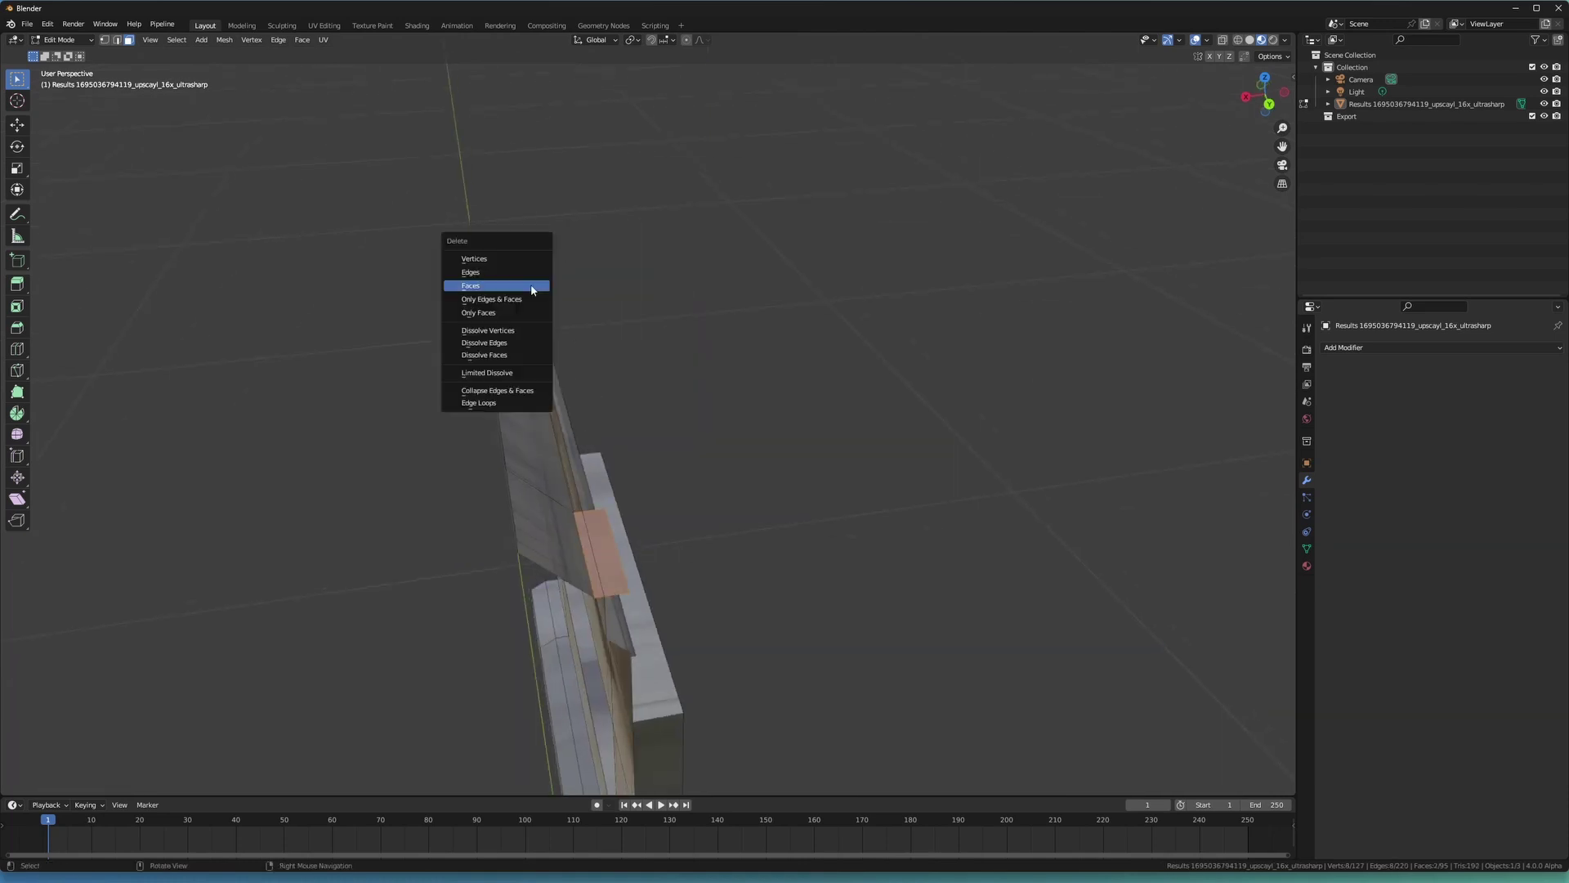
{"action": "left_click", "coordinate": [532, 287]}
Close the gap under the cornice by joining its inner edge to the band's upper edge with LoopTools Bridge.
{"action": "middle_click_drag", "start_coordinate": [529, 284], "coordinate": [624, 368]}
{"action": "left_click", "coordinate": [650, 380]}
{"action": "scroll", "coordinate": [650, 376], "scroll_direction": "down", "scroll_amount": 3}
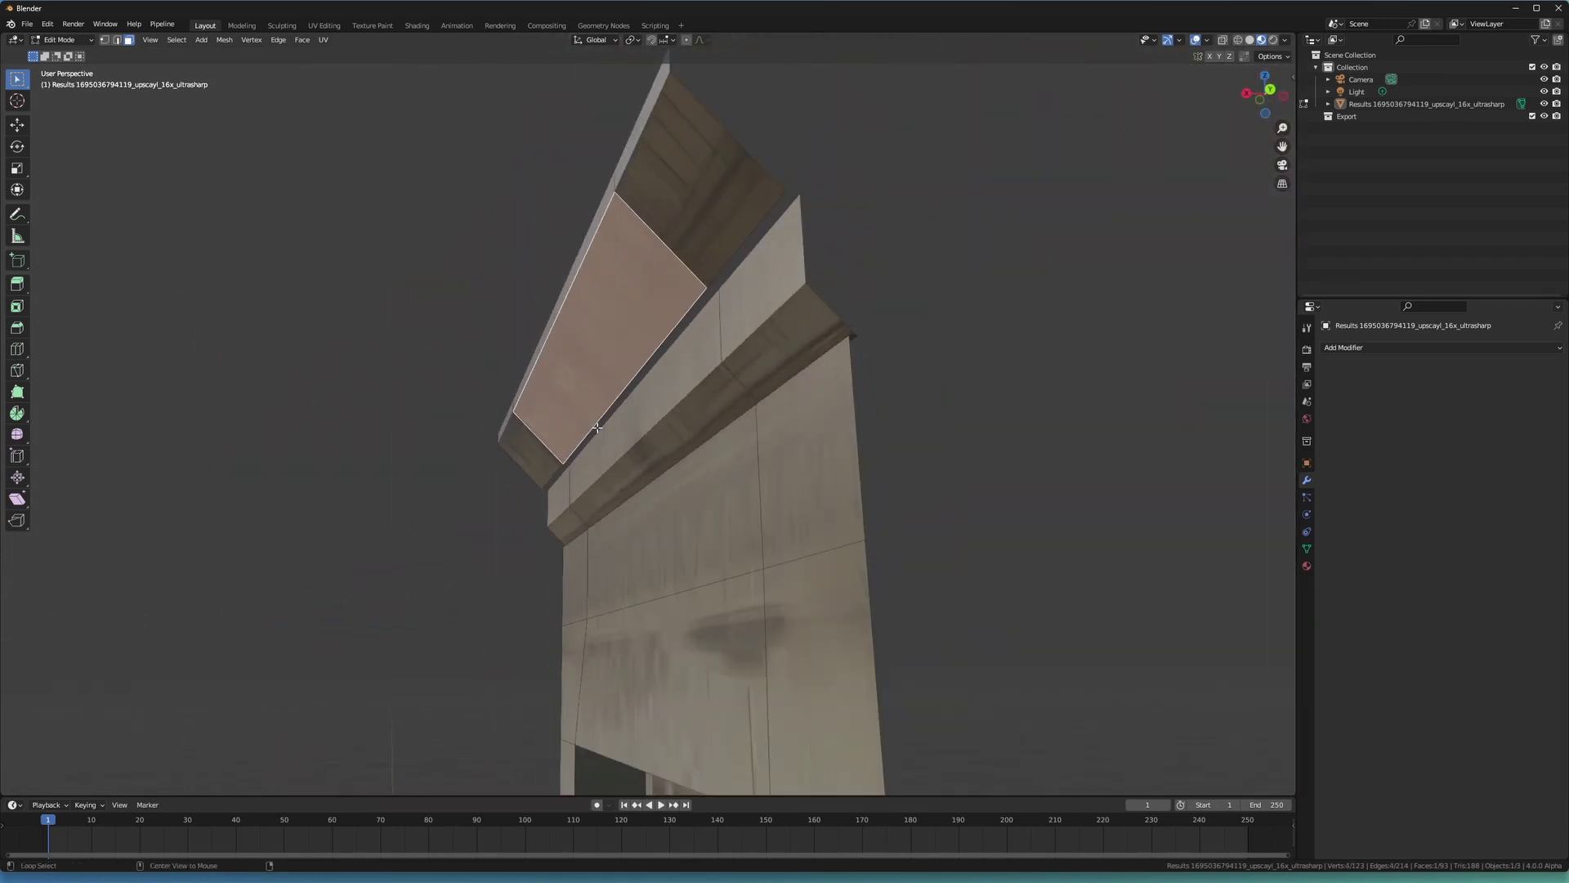
{"action": "key", "text": "alt+a"}
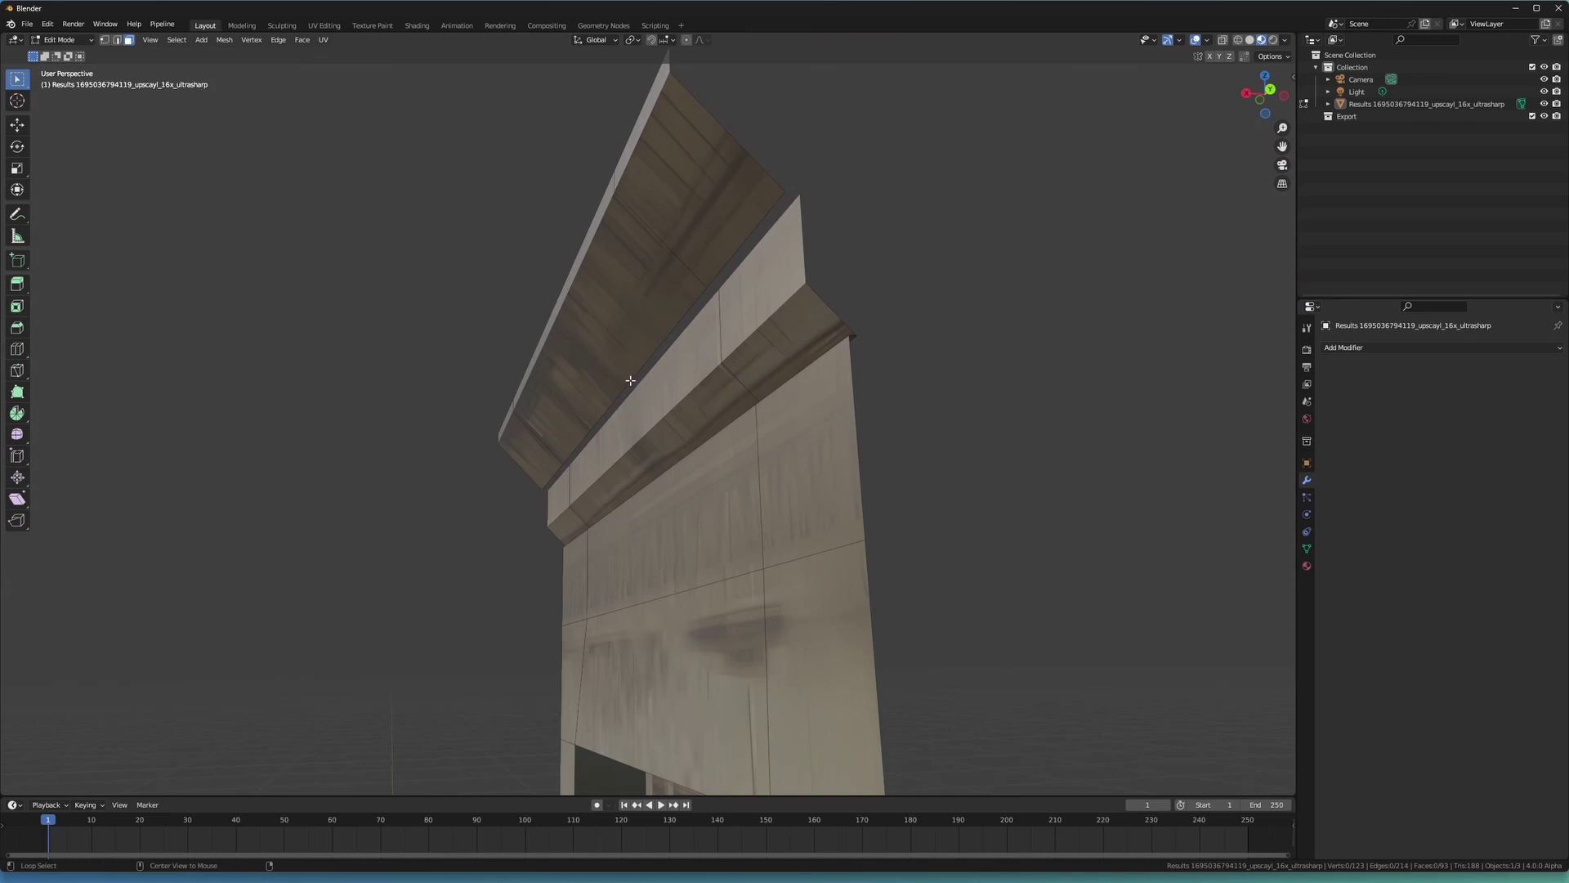
{"action": "middle_click_drag", "start_coordinate": [630, 380], "coordinate": [659, 382]}
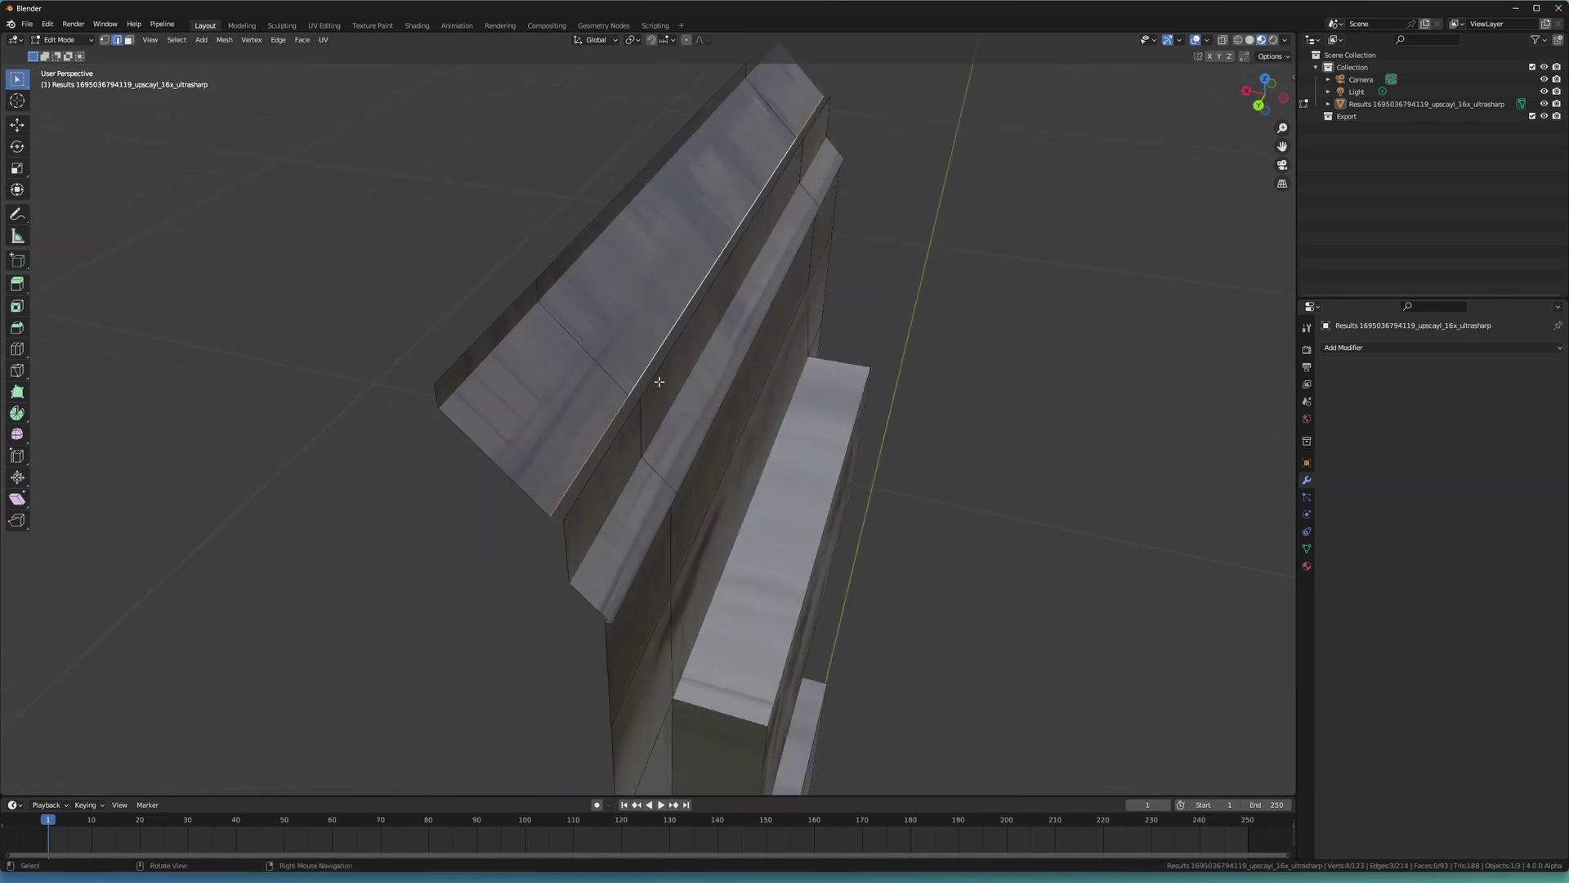
{"action": "left_click", "coordinate": [625, 417], "text": "alt"}
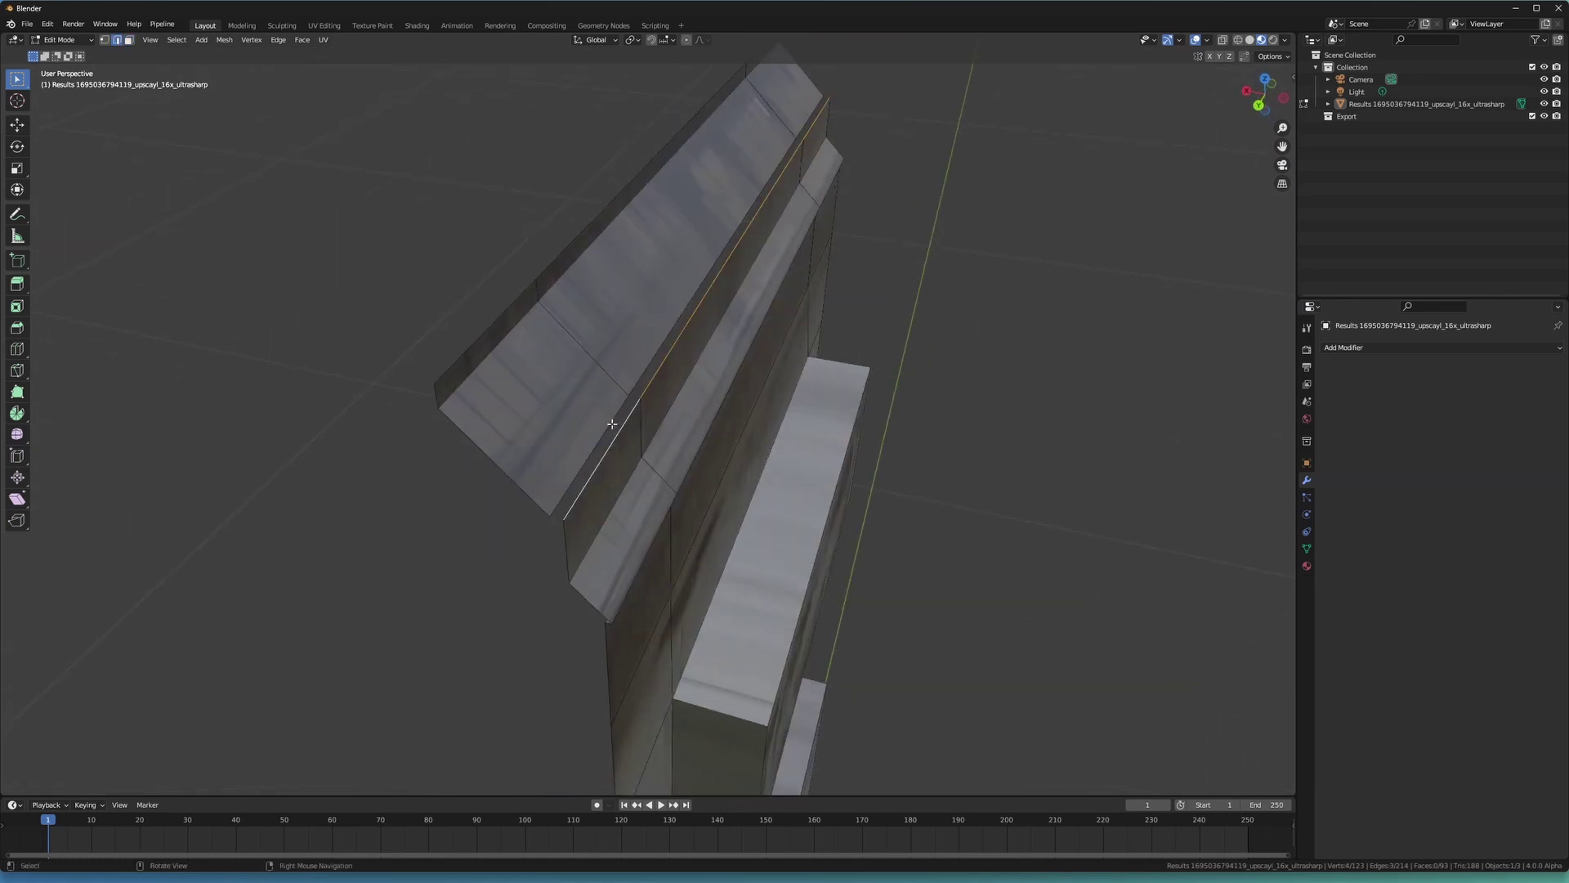
{"action": "right_click", "coordinate": [621, 421]}
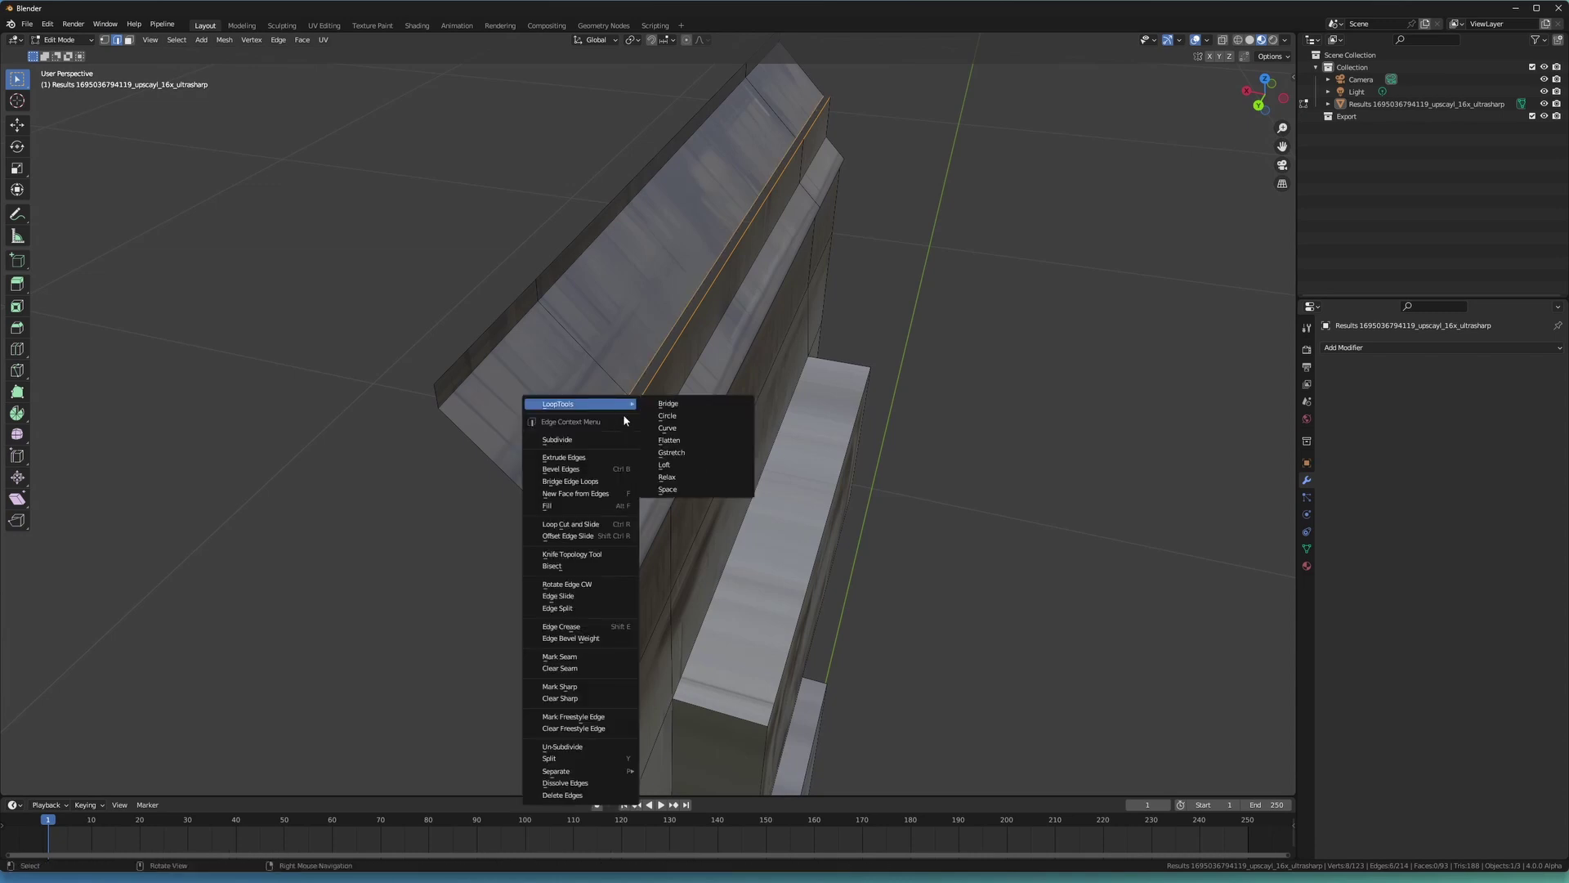
{"action": "left_click", "coordinate": [684, 403]}
{"action": "middle_click_drag", "start_coordinate": [679, 420], "coordinate": [683, 385]}
{"action": "key", "text": "Tab"}
{"action": "middle_click_drag", "start_coordinate": [648, 452], "coordinate": [612, 460]}
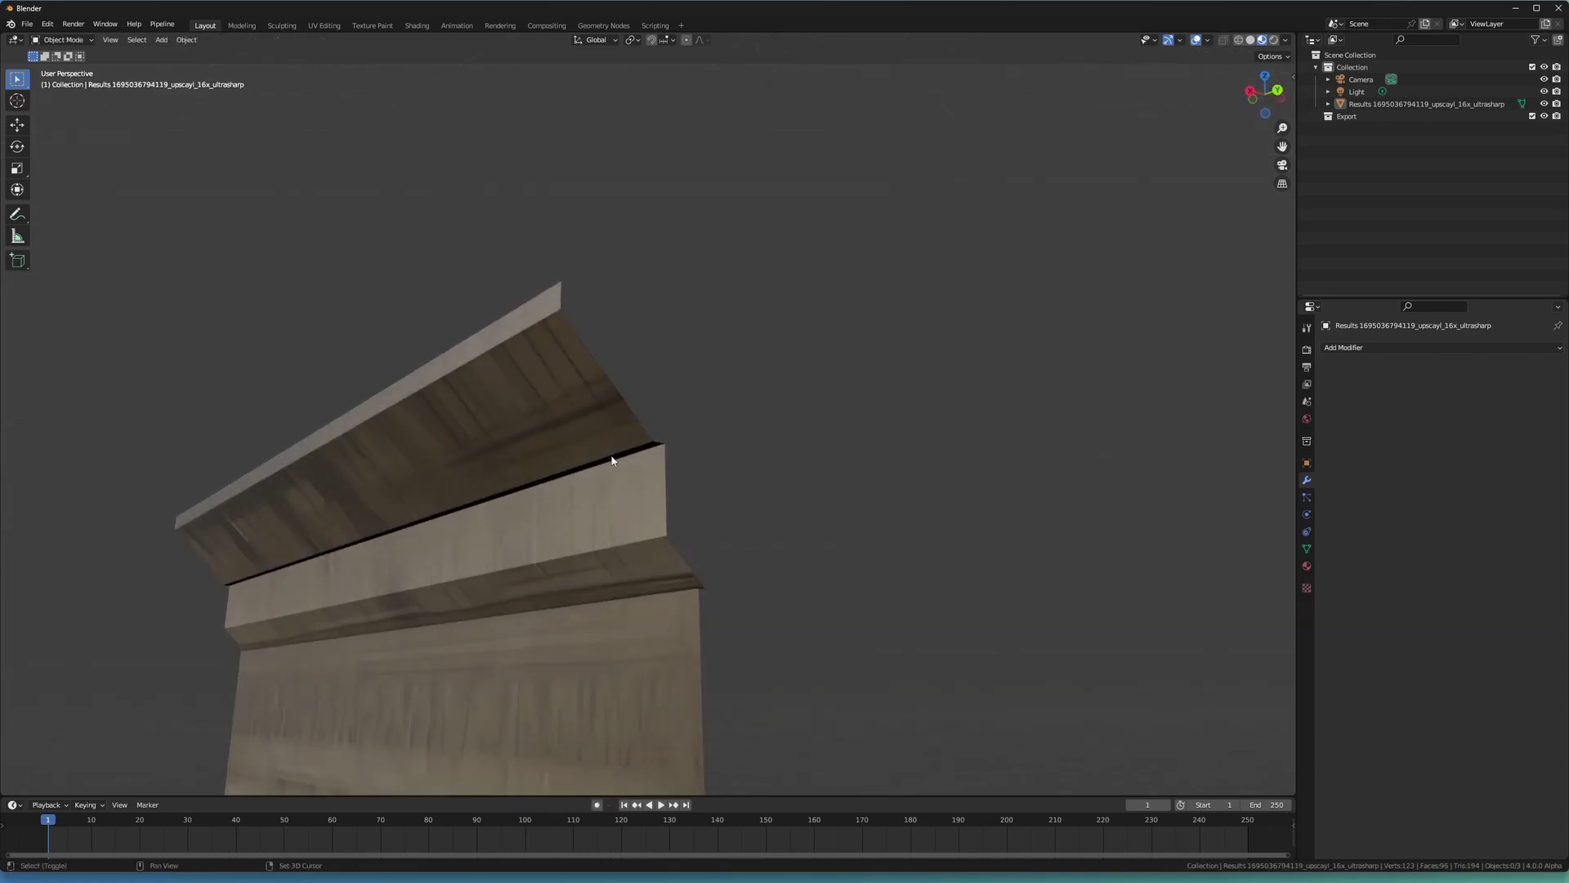
Unwrap the new bridging faces under the cornice so they take on the stone texture, and return to Object Mode.
{"action": "scroll", "coordinate": [612, 460], "scroll_direction": "up", "scroll_amount": 6}
{"action": "key", "text": "Tab"}
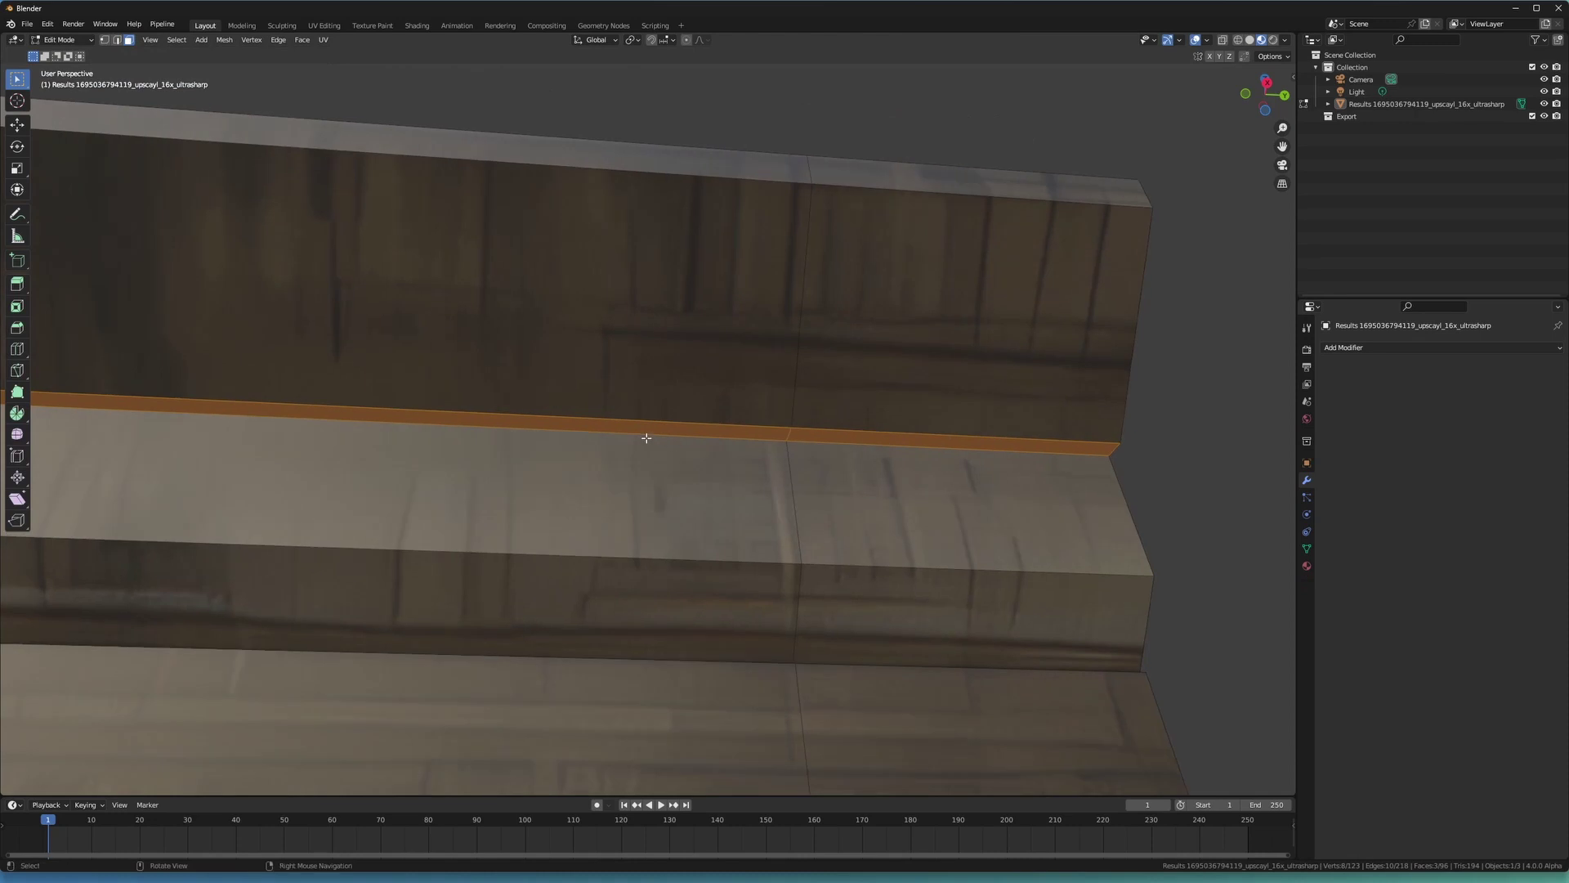
{"action": "key", "text": "u"}
{"action": "left_click", "coordinate": [646, 438]}
{"action": "key", "text": "Tab"}
{"action": "scroll", "coordinate": [644, 392], "scroll_direction": "down", "scroll_amount": 4}
{"action": "middle_click_drag", "start_coordinate": [643, 350], "coordinate": [630, 511]}
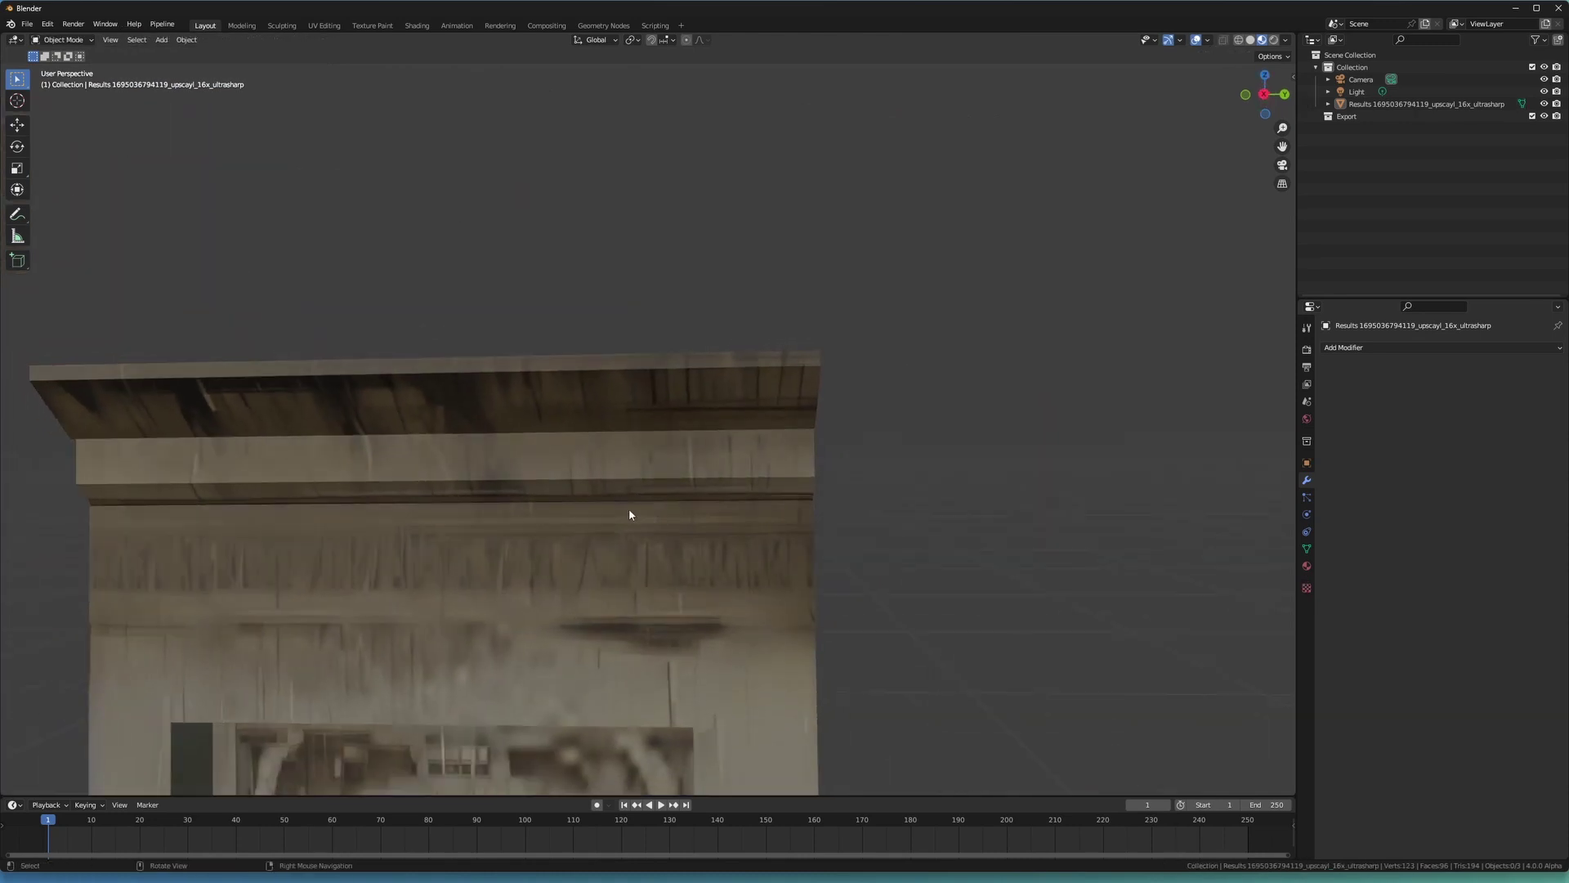
{"action": "scroll", "coordinate": [629, 515], "scroll_direction": "down", "scroll_amount": 5}
{"action": "middle_click_drag", "start_coordinate": [634, 447], "coordinate": [500, 445]}
Select the three frieze faces below the cornice mouldings and extrude them outward about 0.005 m along the X axis.
{"action": "left_click", "coordinate": [541, 471]}
{"action": "key", "text": "Tab"}
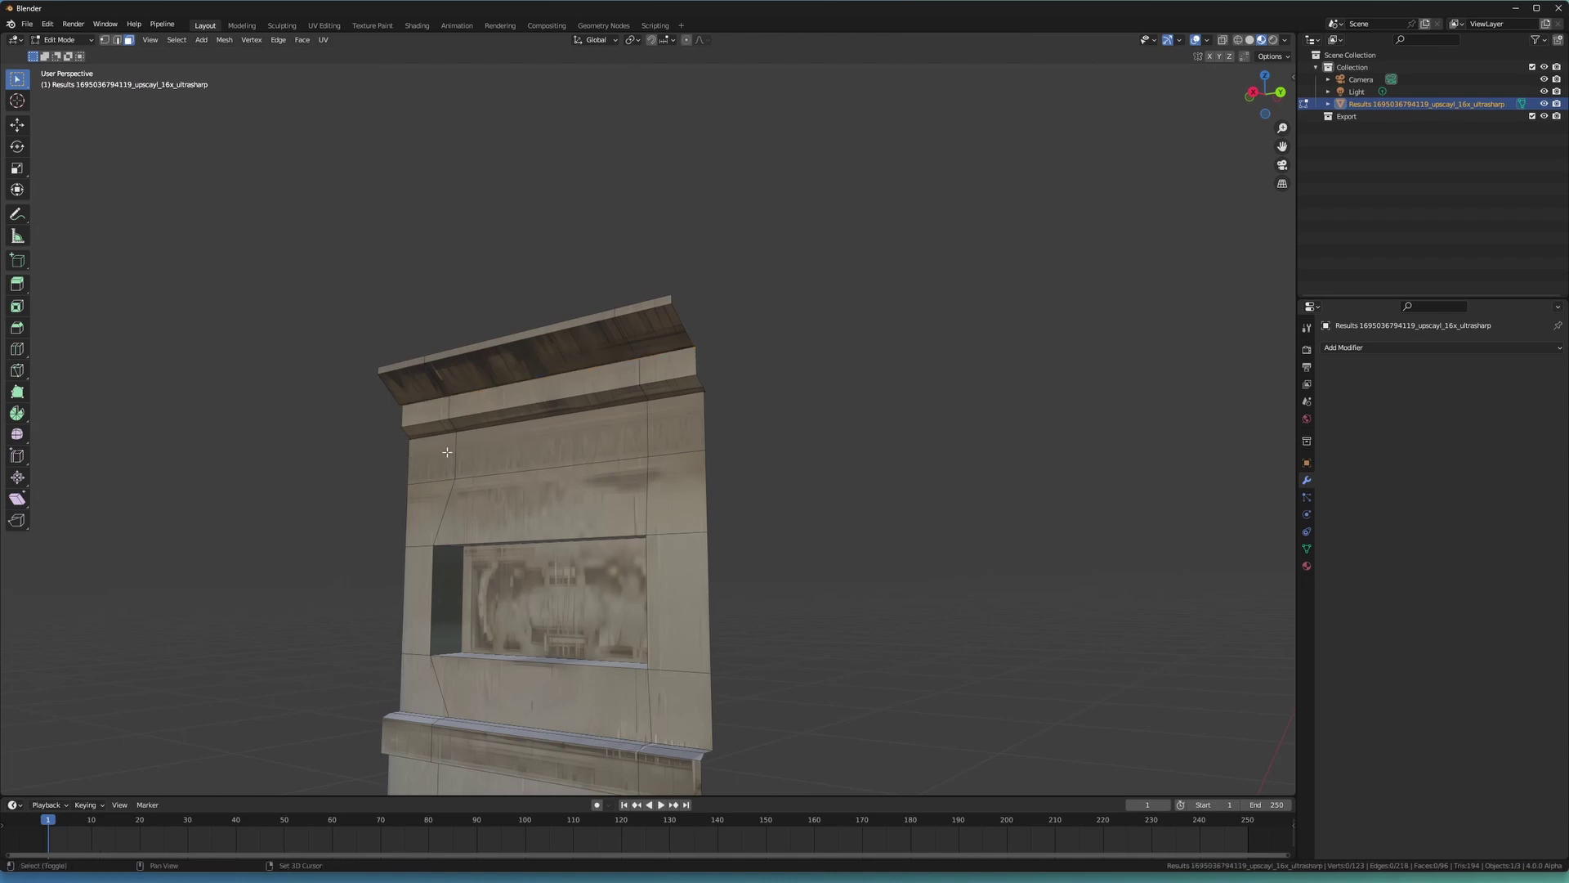
{"action": "left_click", "coordinate": [447, 452]}
{"action": "left_click", "coordinate": [471, 450], "text": "shift"}
{"action": "left_click", "coordinate": [701, 414], "text": "shift"}
{"action": "middle_click_drag", "start_coordinate": [669, 420], "coordinate": [798, 441]}
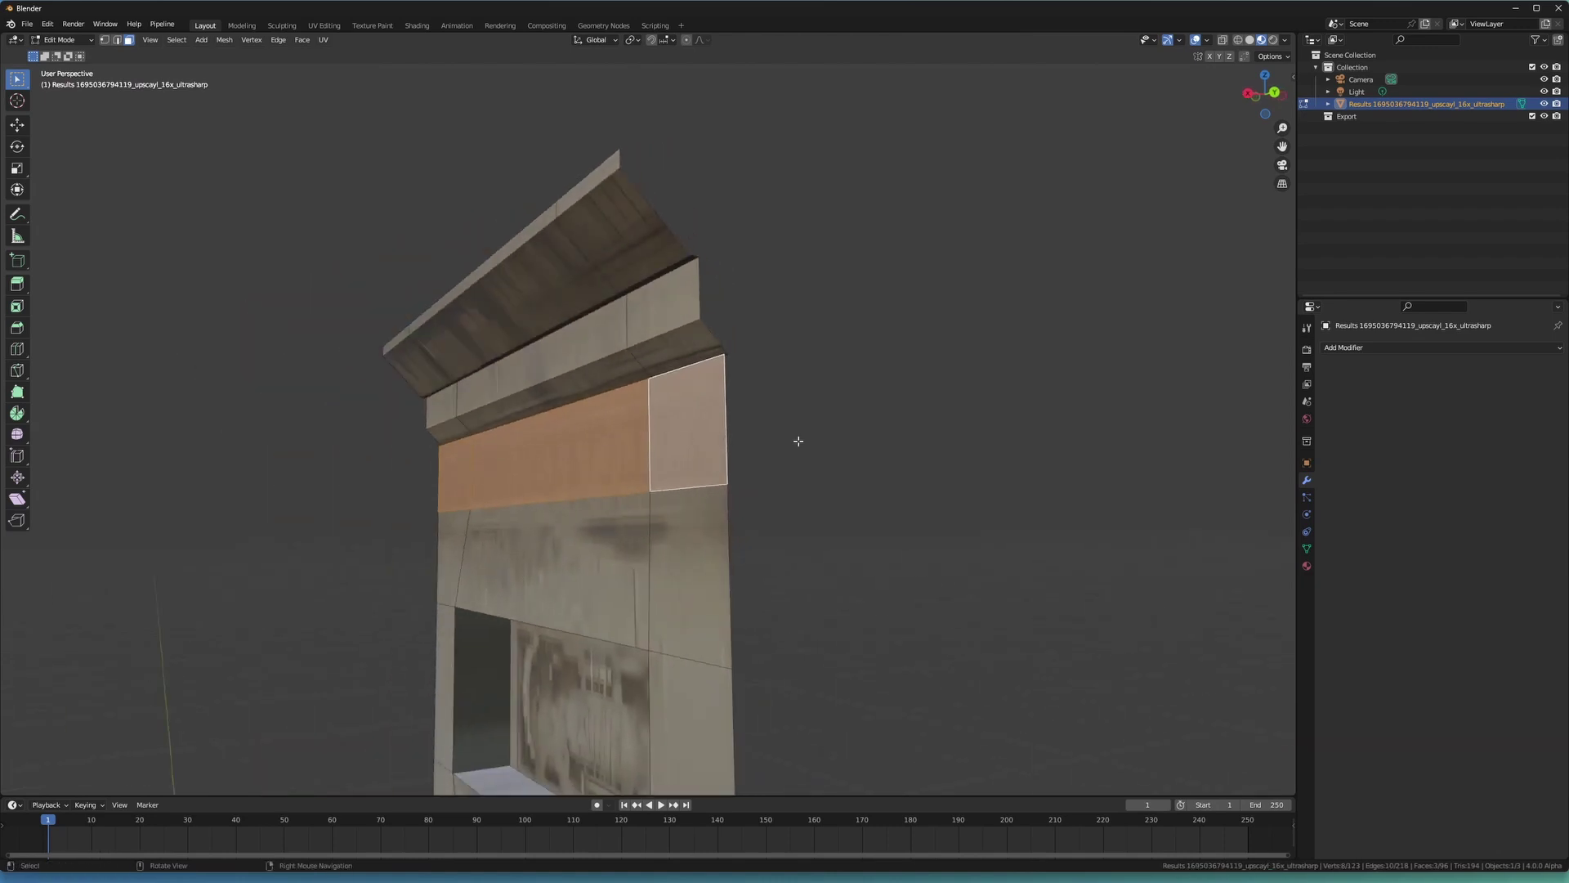
{"action": "key", "text": "e"}
{"action": "key", "text": "y"}
{"action": "key", "text": "x"}
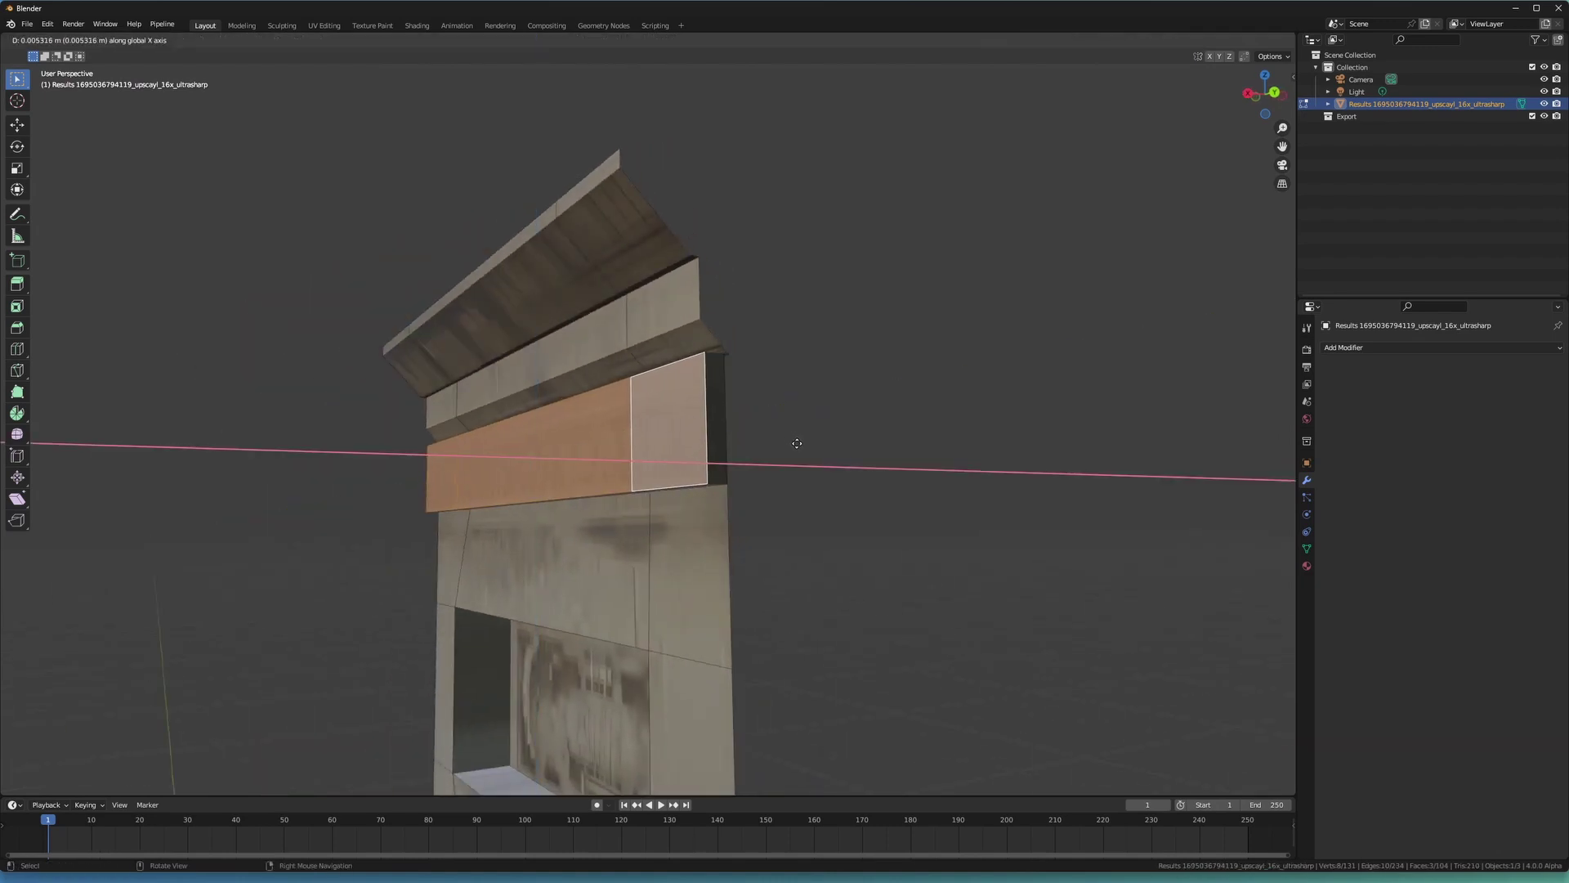
{"action": "left_click", "coordinate": [802, 448]}
Bevel the lower front edge of the extruded frieze band with several segments, and leave Edit Mode.
{"action": "middle_click_drag", "start_coordinate": [572, 489], "coordinate": [581, 445]}
{"action": "scroll", "coordinate": [561, 508], "scroll_direction": "up", "scroll_amount": 3}
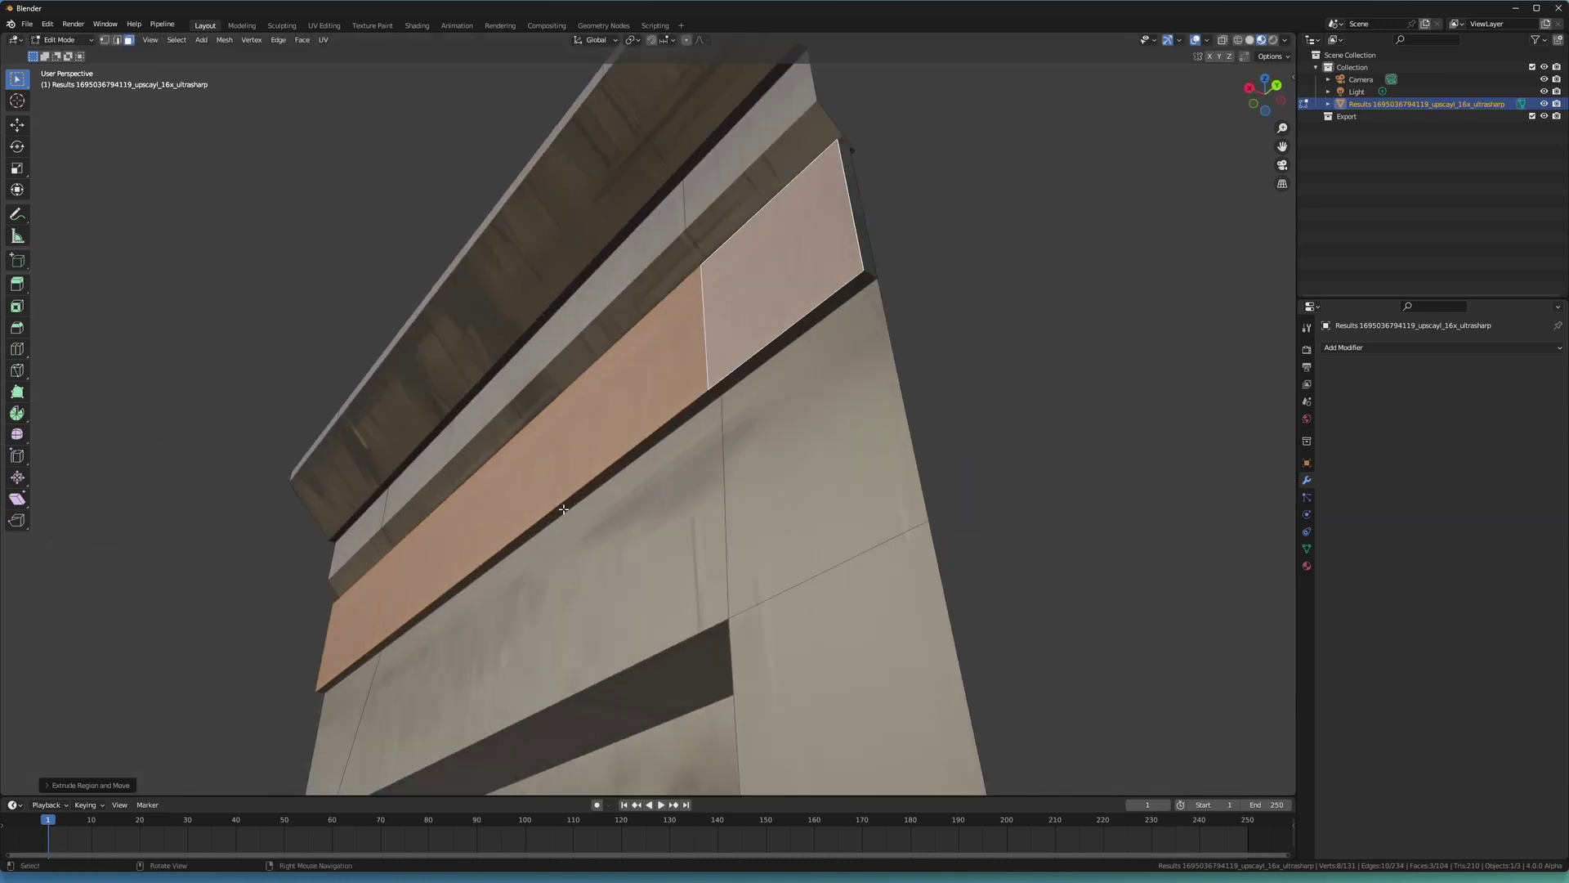
{"action": "key", "text": "Tab"}
{"action": "left_click", "coordinate": [551, 587]}
{"action": "left_click", "coordinate": [552, 509]}
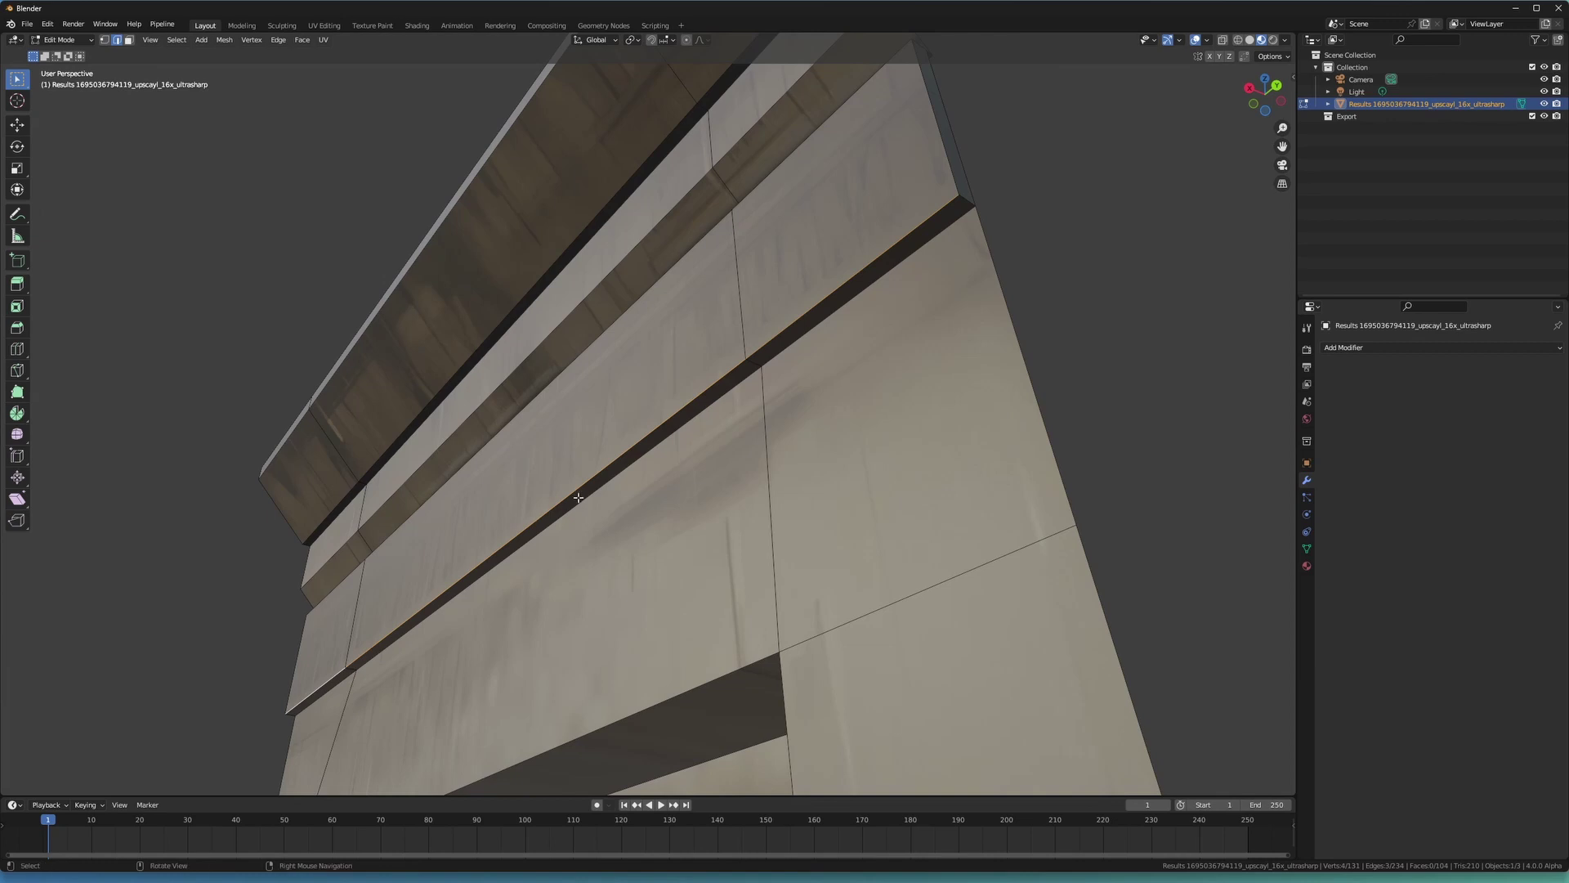
{"action": "key", "text": "ctrl+b"}
{"action": "scroll", "coordinate": [612, 493], "scroll_direction": "up", "scroll_amount": 3}
{"action": "left_click", "coordinate": [610, 494]}
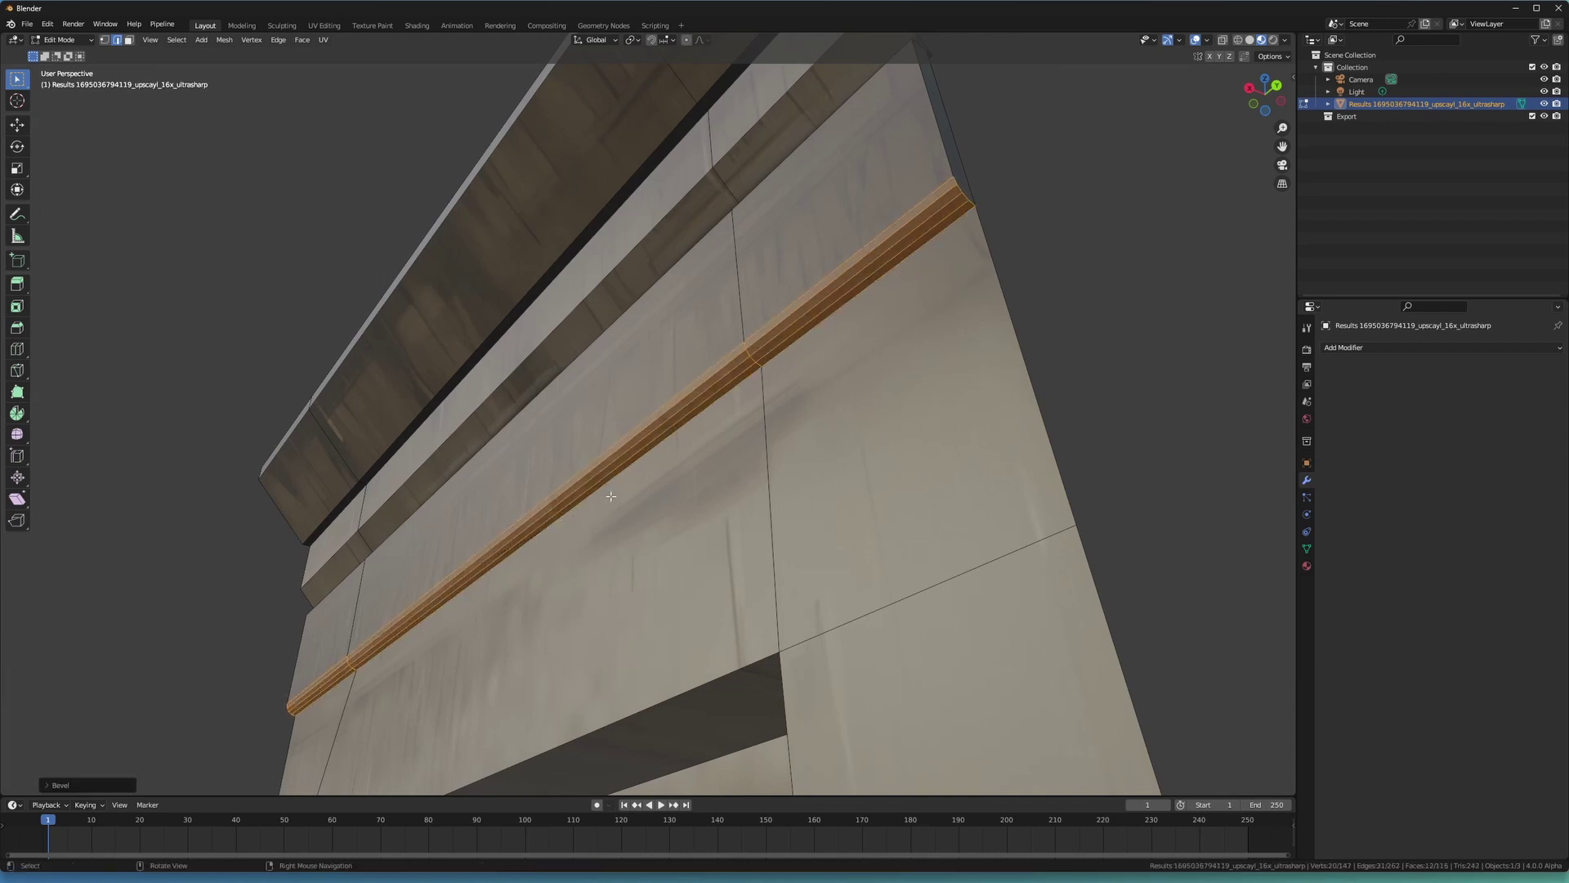
{"action": "key", "text": "Tab"}
{"action": "left_click", "coordinate": [581, 426]}
Delete the end faces of the middle moulding and of the band below it on the pillar's opposite side.
{"action": "scroll", "coordinate": [582, 426], "scroll_direction": "down", "scroll_amount": 8}
{"action": "middle_click_drag", "start_coordinate": [593, 491], "coordinate": [658, 423]}
{"action": "key", "text": "Tab"}
{"action": "left_click", "coordinate": [766, 398]}
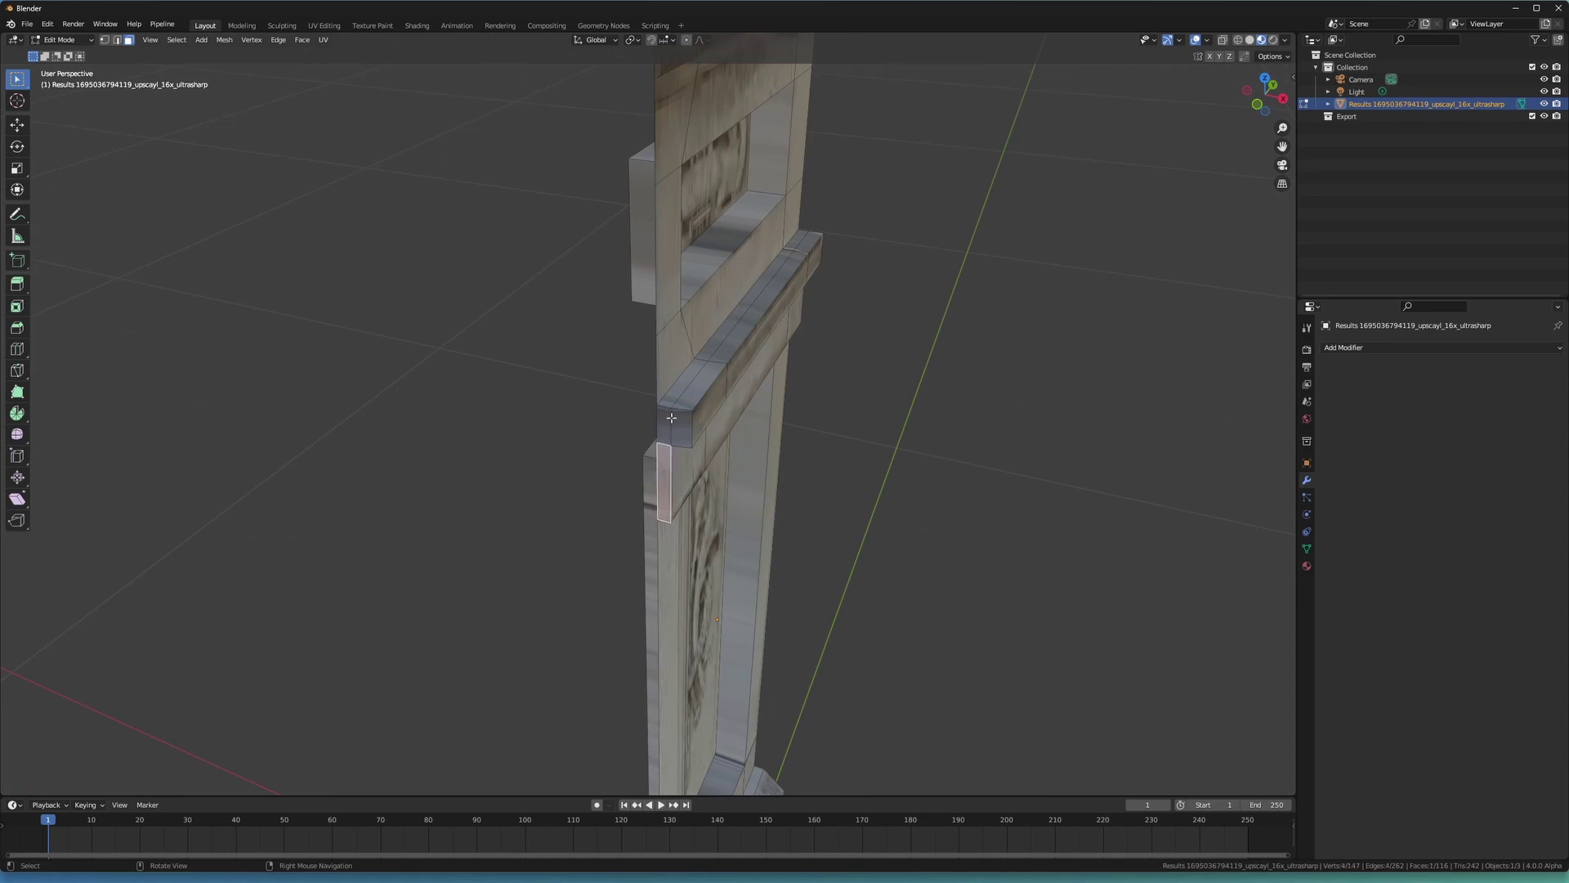
{"action": "key", "text": "x"}
{"action": "left_click", "coordinate": [662, 467]}
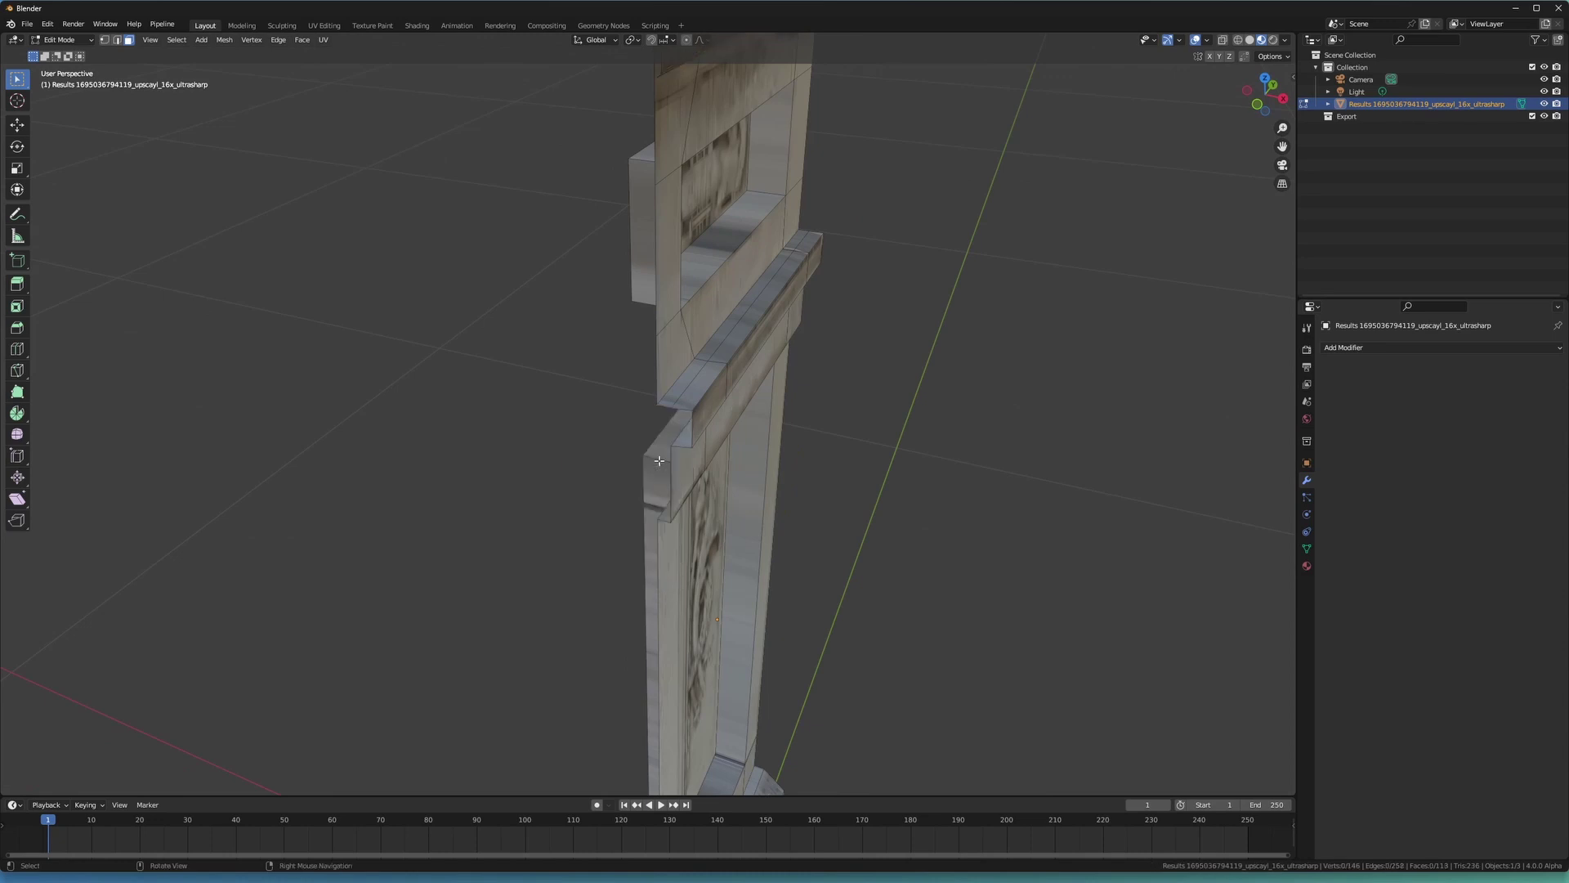
Delete the end faces of the stepped base on the same side, and return to Object Mode.
{"action": "middle_click_drag", "start_coordinate": [661, 467], "coordinate": [698, 501]}
{"action": "scroll", "coordinate": [703, 564], "scroll_direction": "up", "scroll_amount": 5}
{"action": "left_click", "coordinate": [696, 505]}
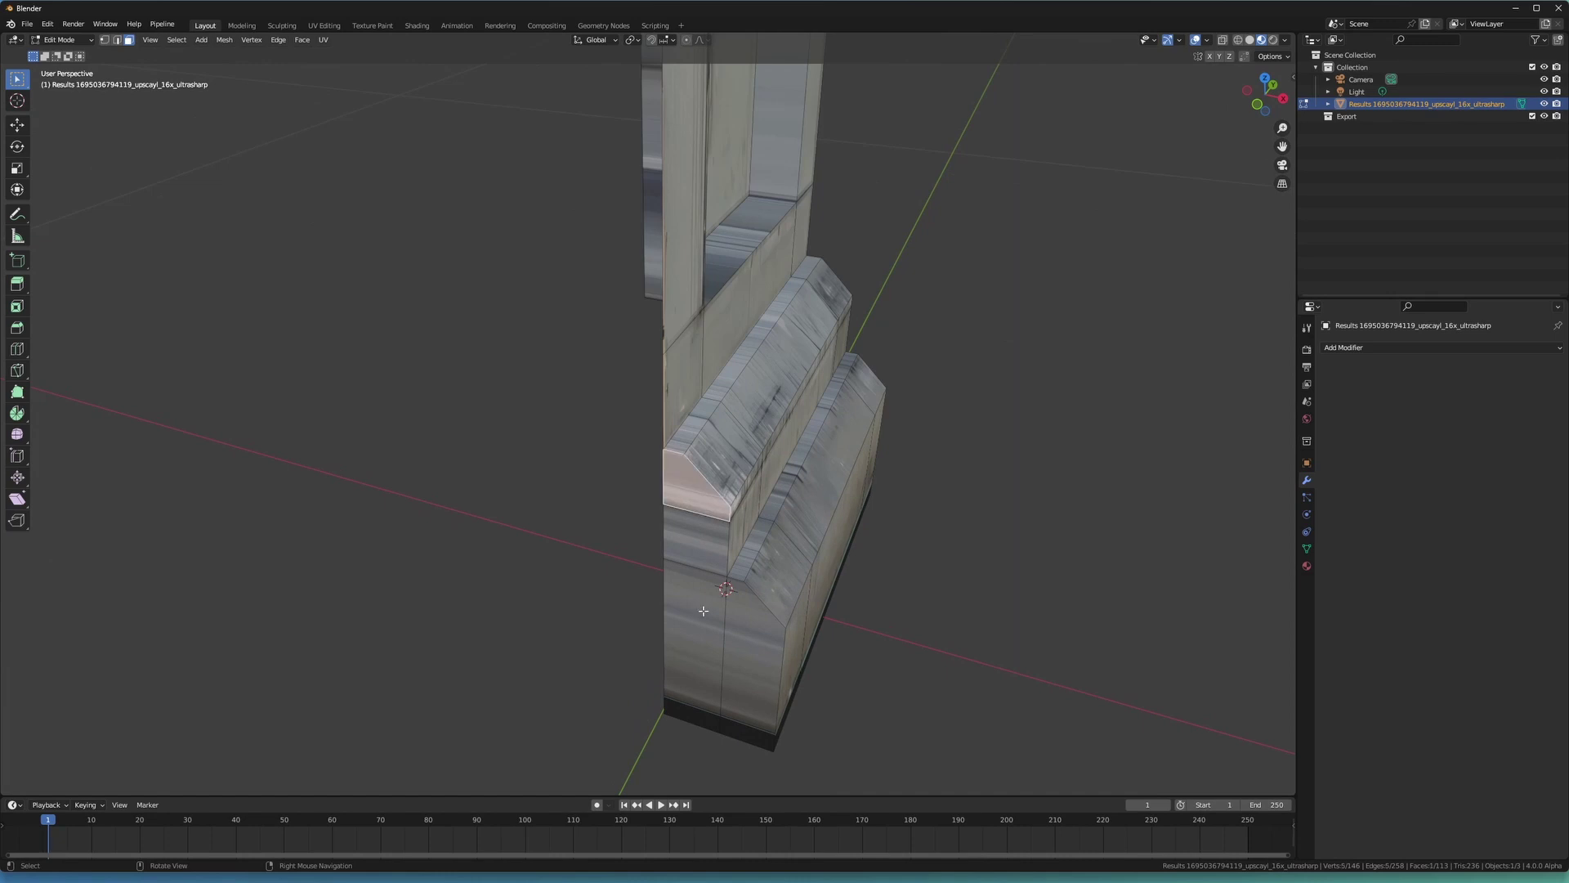
{"action": "left_click", "coordinate": [702, 654], "text": "ctrl"}
{"action": "left_click", "coordinate": [750, 649], "text": "shift"}
{"action": "key", "text": "x"}
{"action": "left_click", "coordinate": [748, 651]}
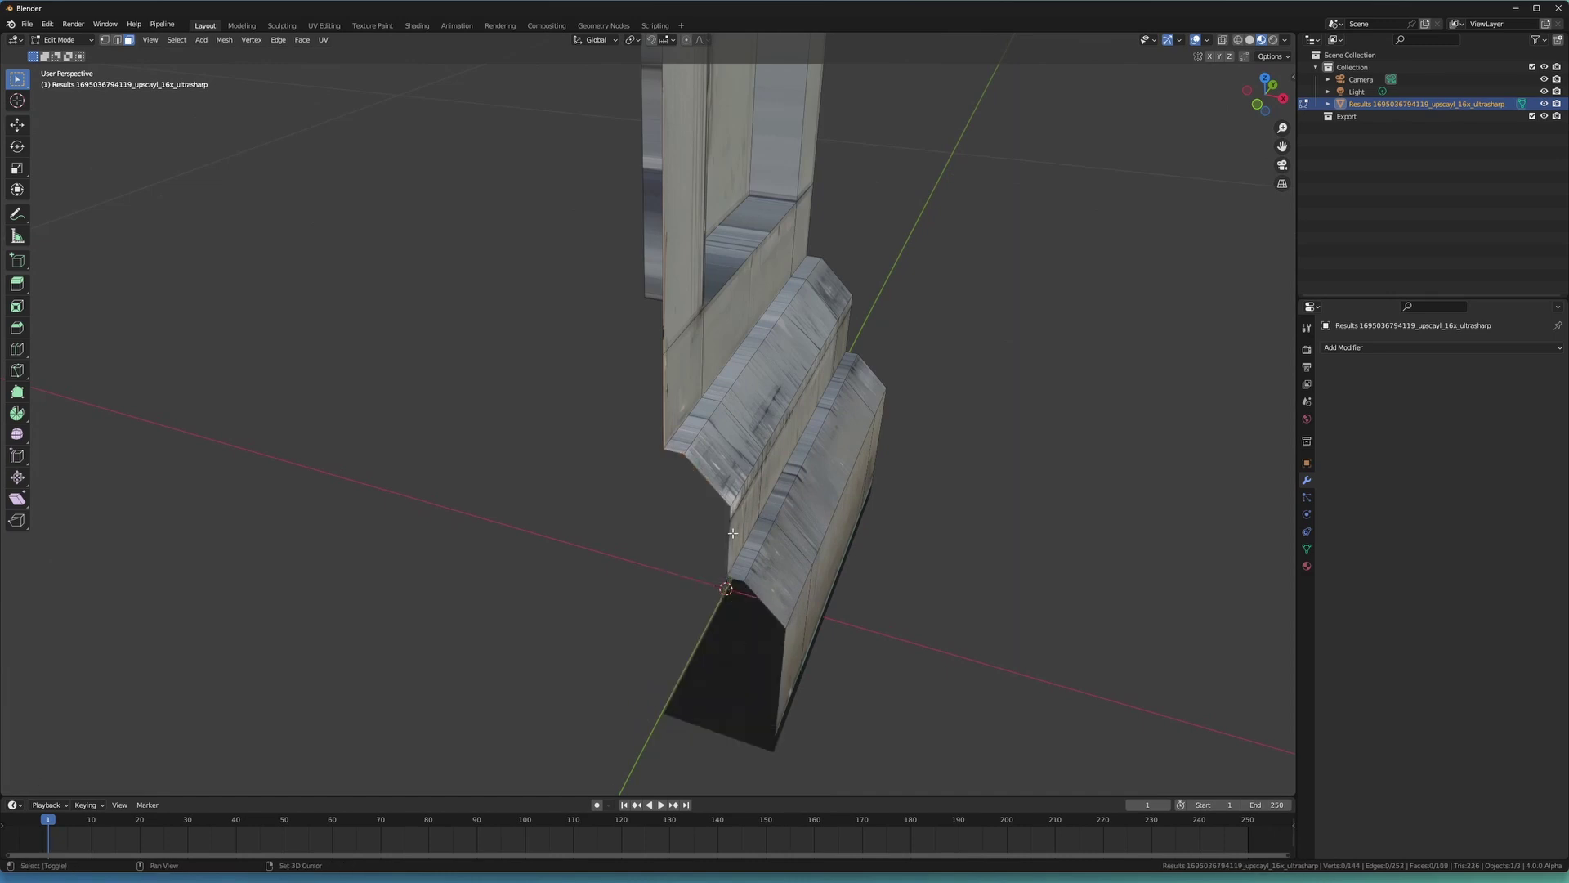
{"action": "middle_click_drag", "start_coordinate": [748, 651], "coordinate": [615, 621]}
{"action": "key", "text": "Tab"}
{"action": "scroll", "coordinate": [616, 452], "scroll_direction": "down", "scroll_amount": 5}
{"action": "middle_click_drag", "start_coordinate": [616, 442], "coordinate": [610, 428]}
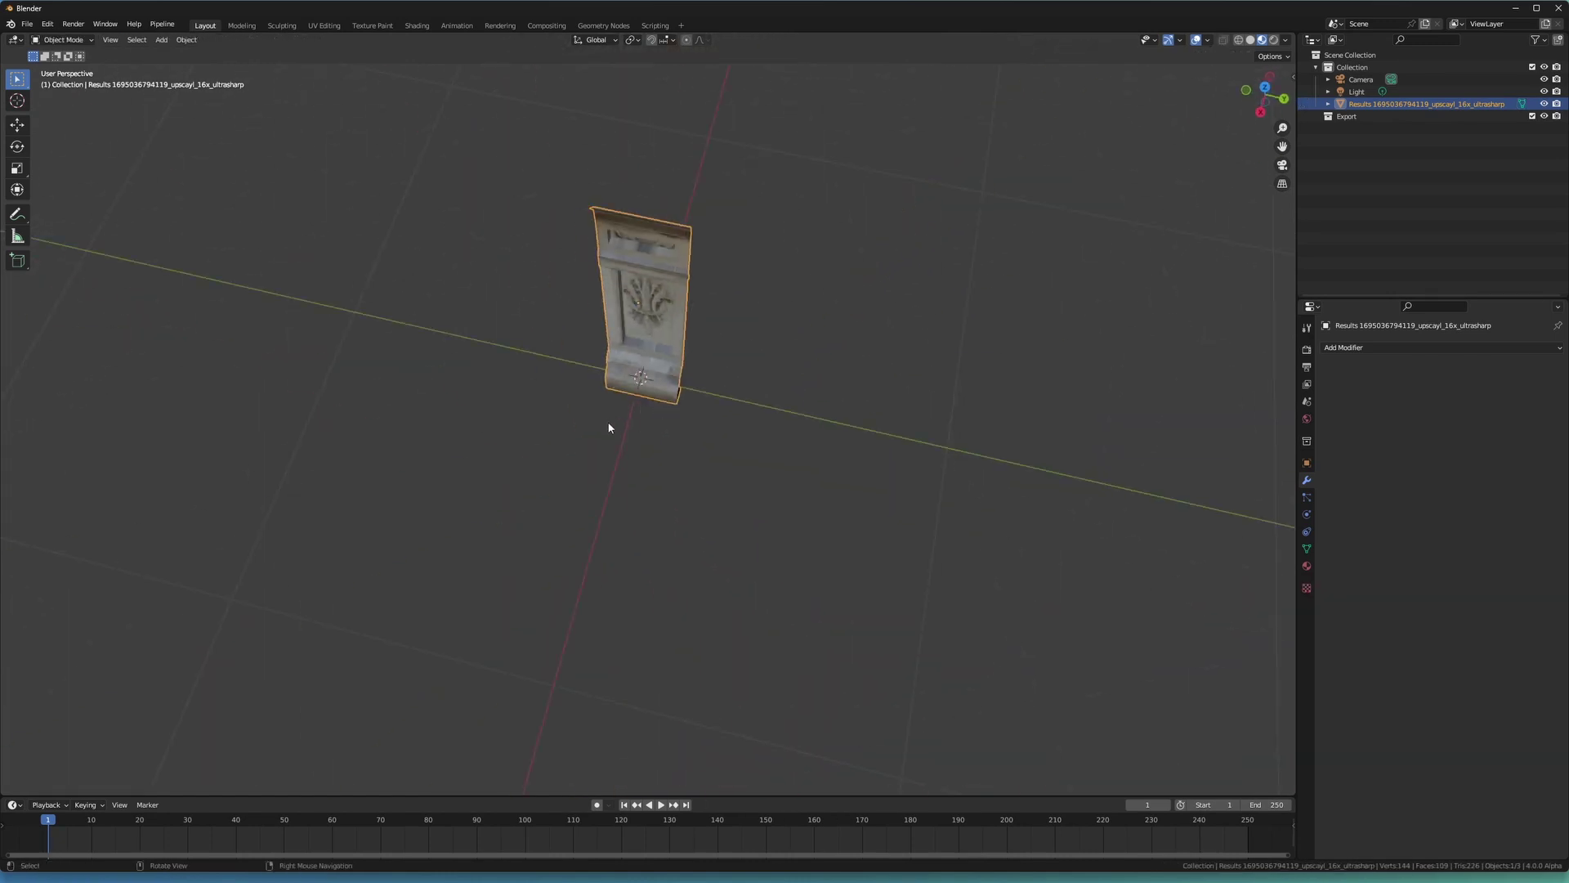
Open the pillar mesh for editing in the right orthographic view and select its upper corner edge in wireframe.
{"action": "key", "text": "Tab"}
{"action": "left_click", "coordinate": [599, 508]}
{"action": "middle_click_drag", "start_coordinate": [600, 508], "coordinate": [694, 382]}
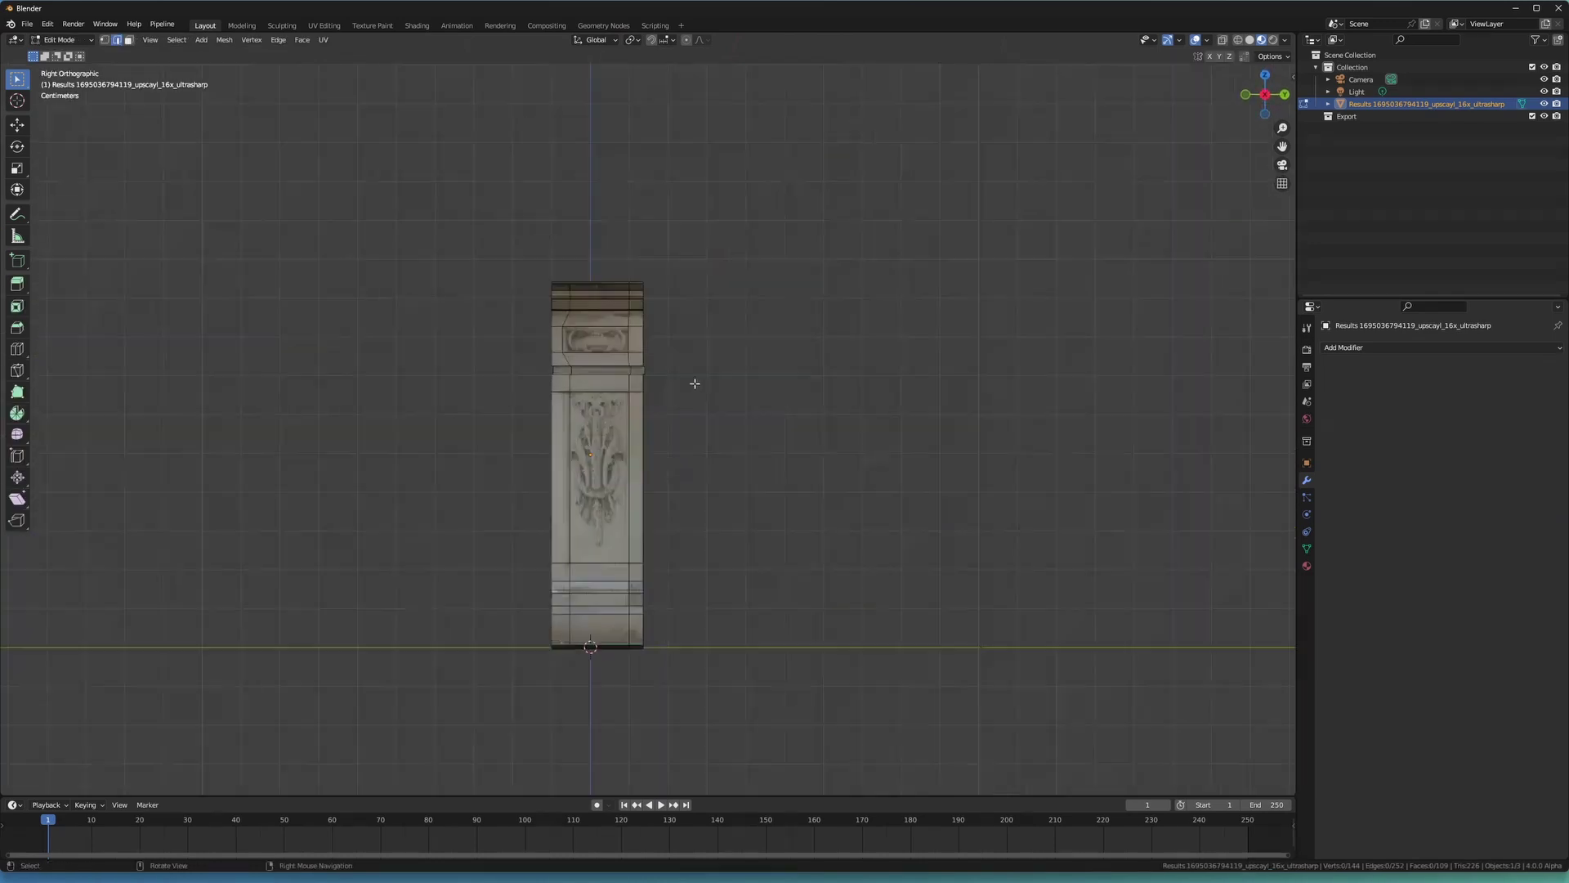
{"action": "scroll", "coordinate": [694, 382], "scroll_direction": "up", "scroll_amount": 1}
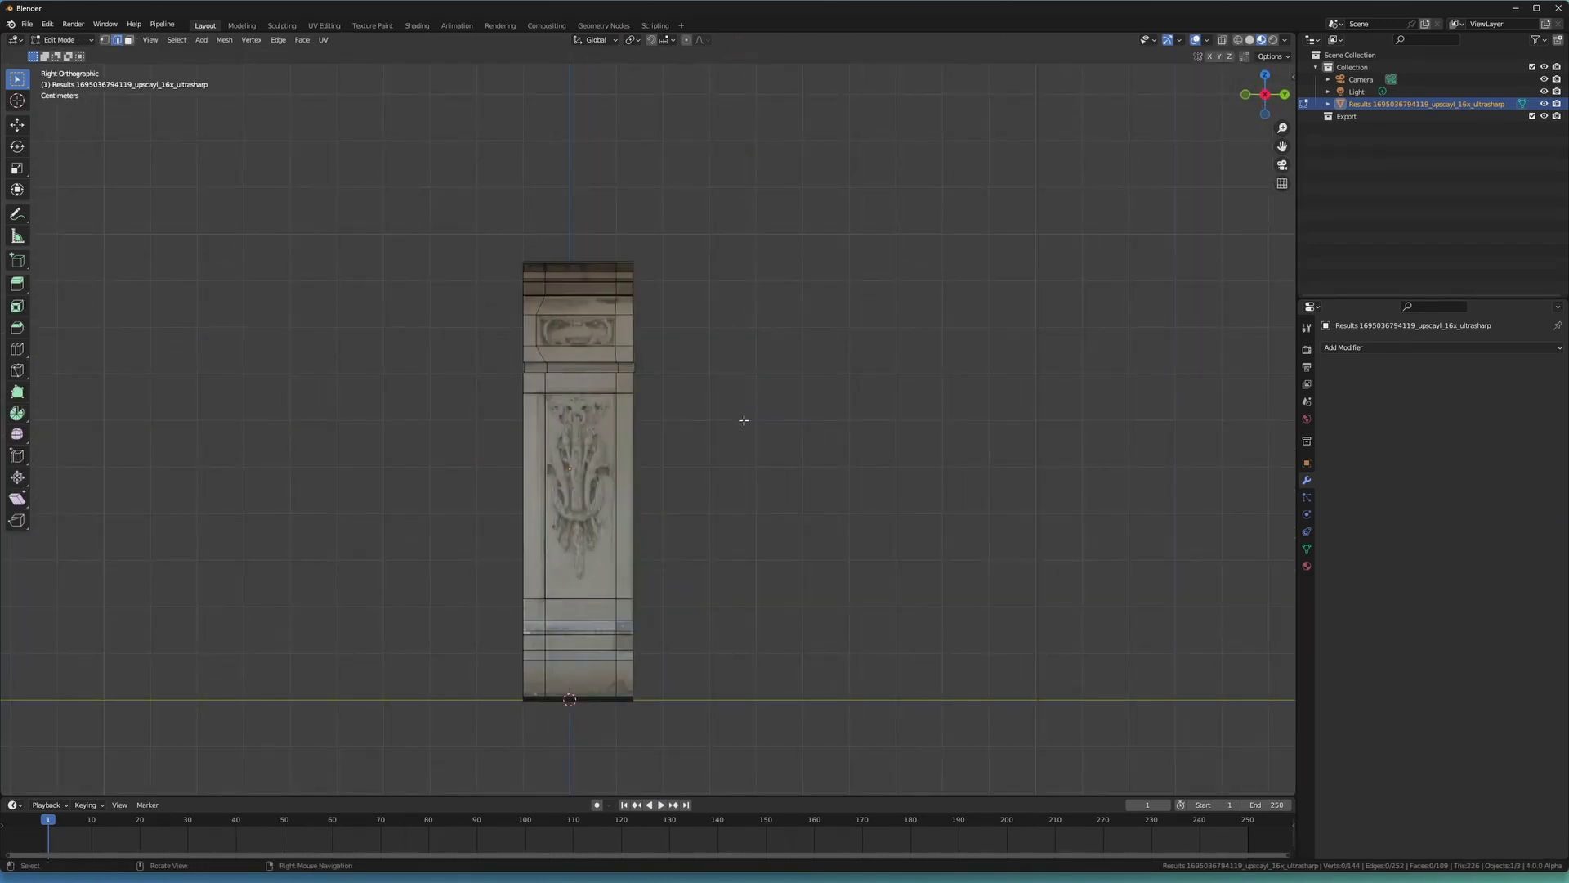
{"action": "left_click", "coordinate": [636, 389]}
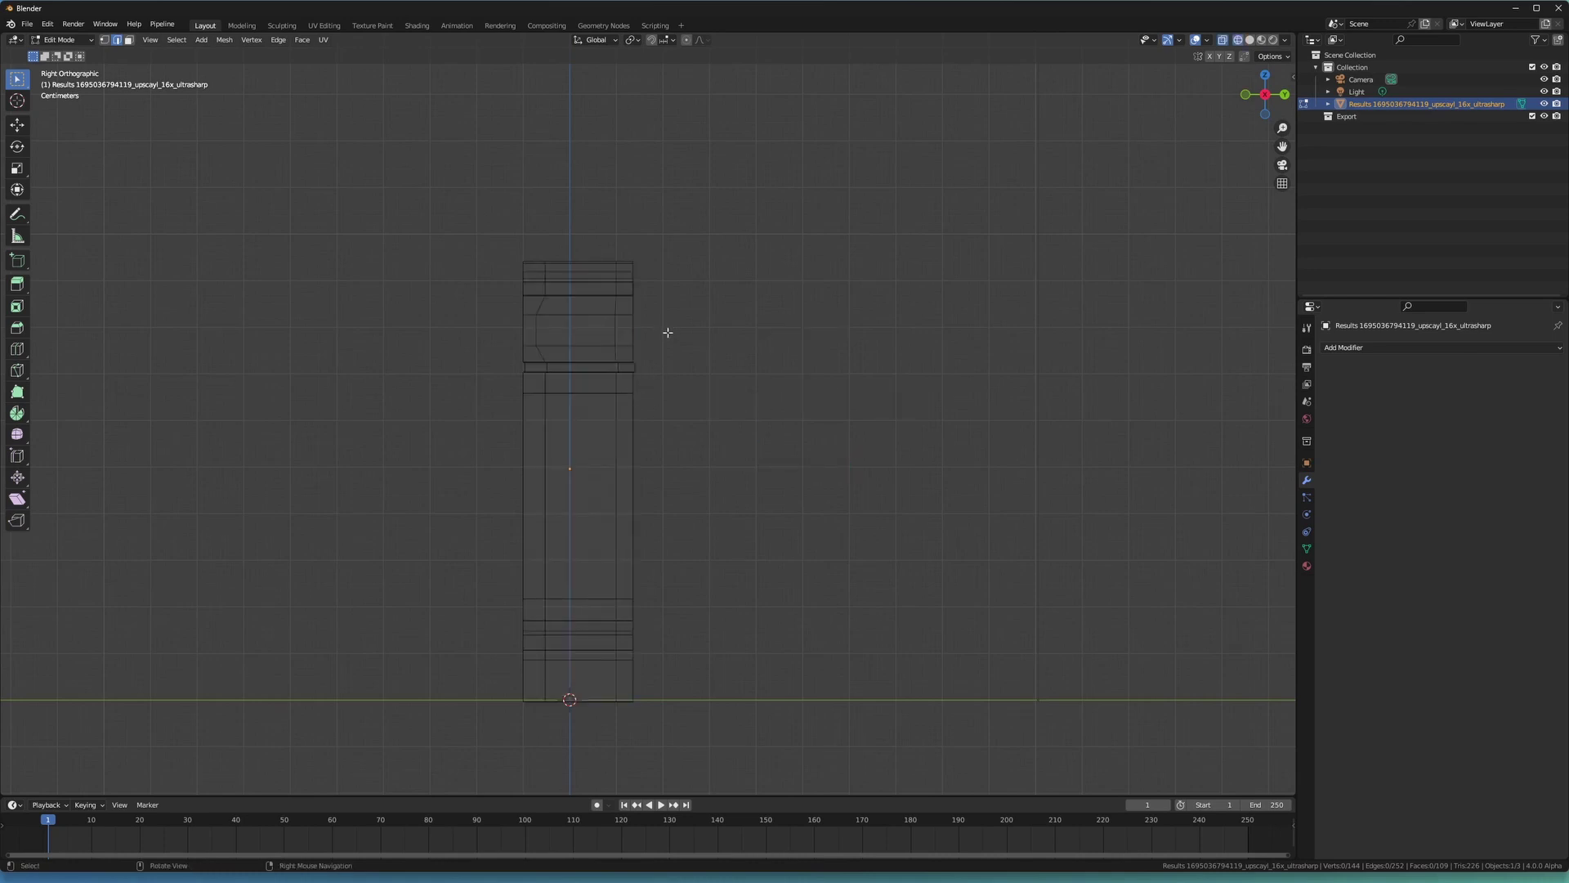
{"action": "key", "text": "shift+alt+z"}
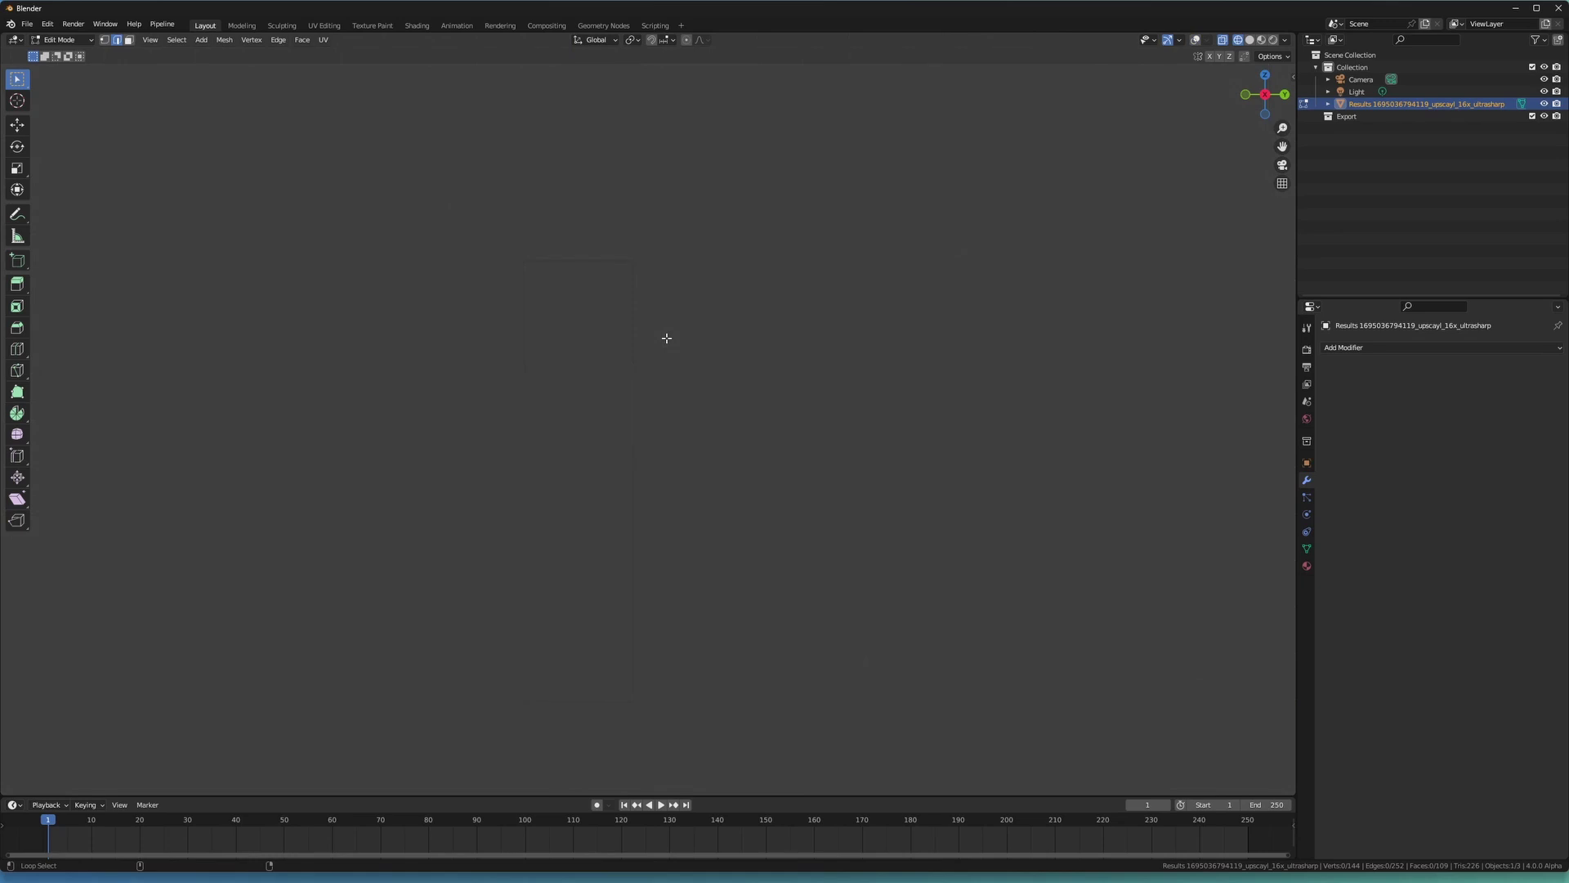
{"action": "key", "text": "shift+alt+z"}
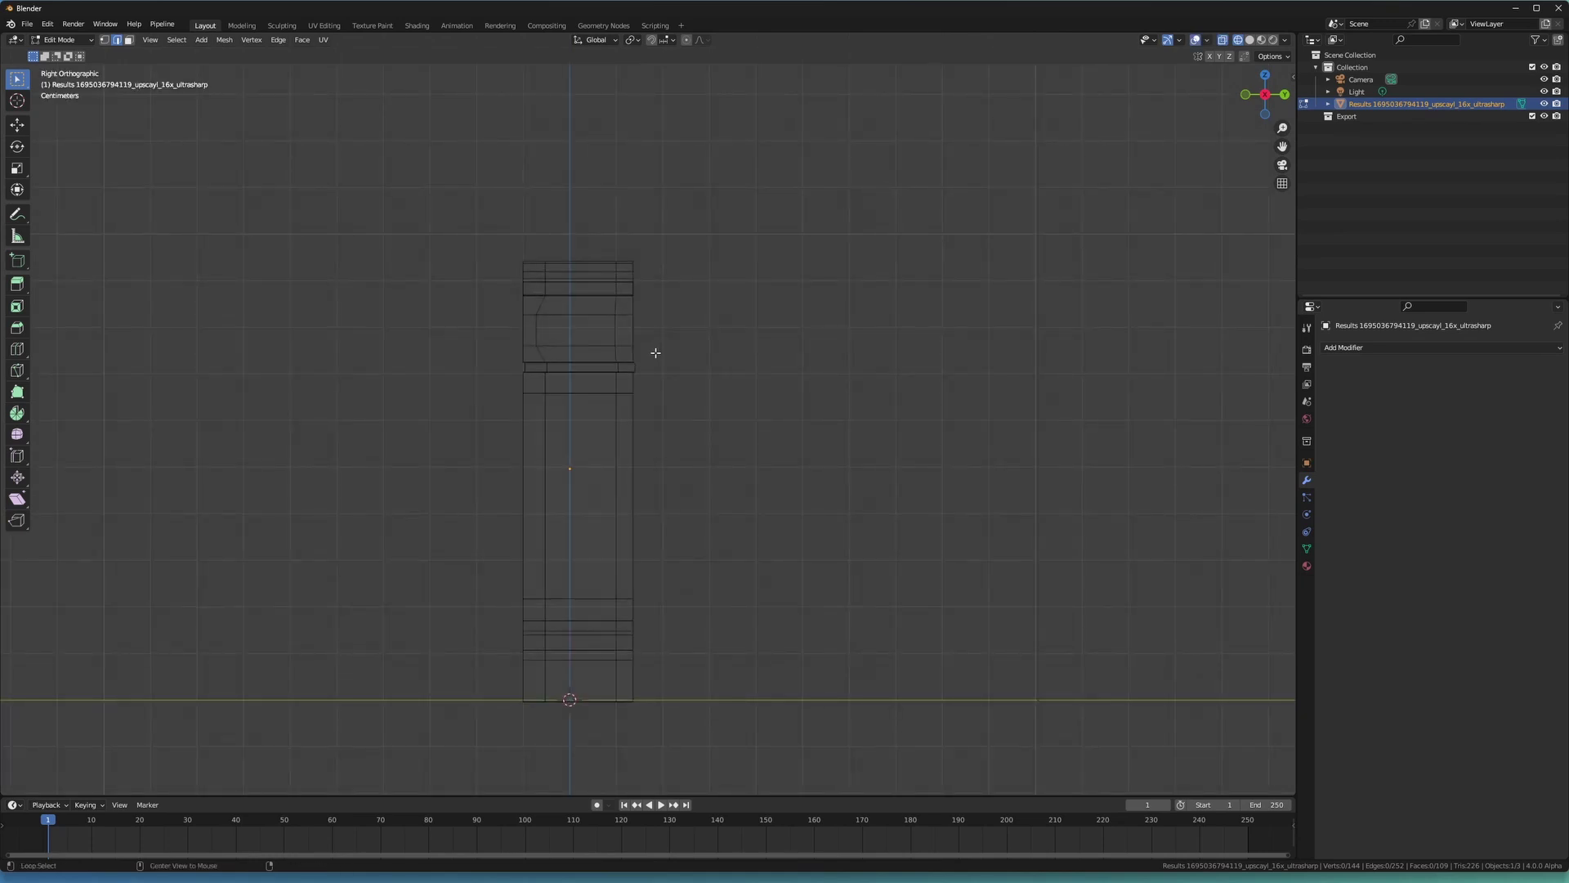
{"action": "mouse_move", "coordinate": [631, 257]}
{"action": "left_mouse_down"}
{"action": "mouse_move", "coordinate": [753, 677]}
{"action": "mouse_move", "coordinate": [648, 271]}
{"action": "left_mouse_up"}
{"action": "key", "text": "shift+z"}
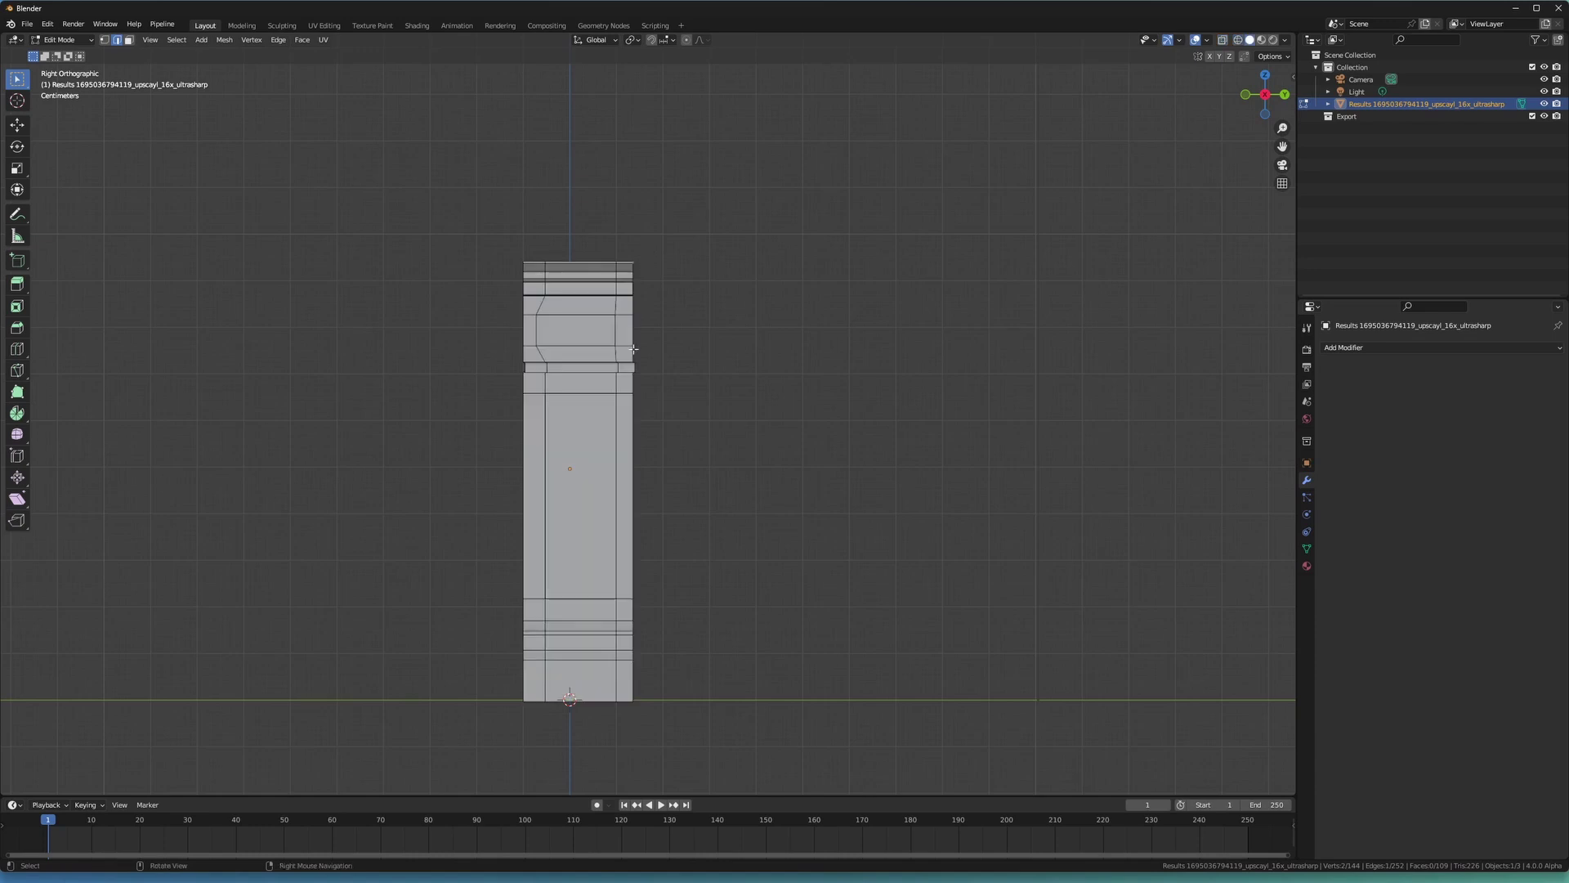
Compare the pillar's edge layout in wireframe and shaded display, with and without viewport overlays.
{"action": "scroll", "coordinate": [634, 349], "scroll_direction": "up", "scroll_amount": 2}
{"action": "key", "text": "shift+z"}
{"action": "key", "text": "shift+z"}
{"action": "key", "text": "shift+z"}
{"action": "key", "text": "shift+z"}
{"action": "key", "text": "shift+z"}
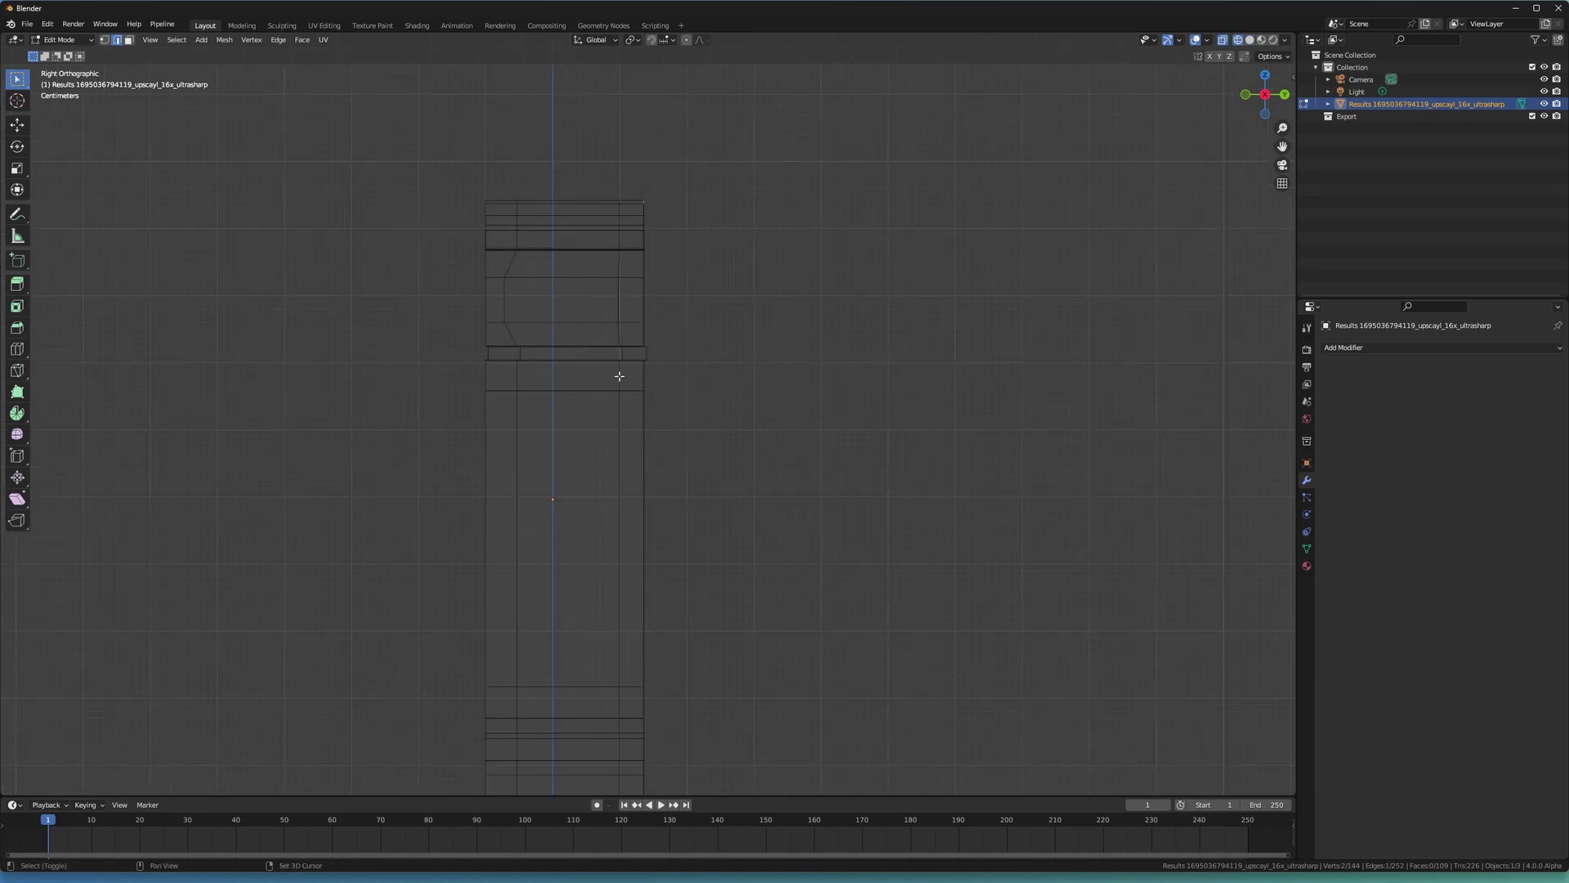
{"action": "key", "text": "shift+z"}
{"action": "key", "text": "shift+z"}
{"action": "key", "text": "shift+z"}
{"action": "key", "text": "shift+z"}
{"action": "key", "text": "alt+shift+z"}
{"action": "key", "text": "alt+shift+z"}
{"action": "key", "text": "alt+shift+z"}
Display the pillar in Material Preview and examine its textured surface up close without overlays.
{"action": "key", "text": "z"}
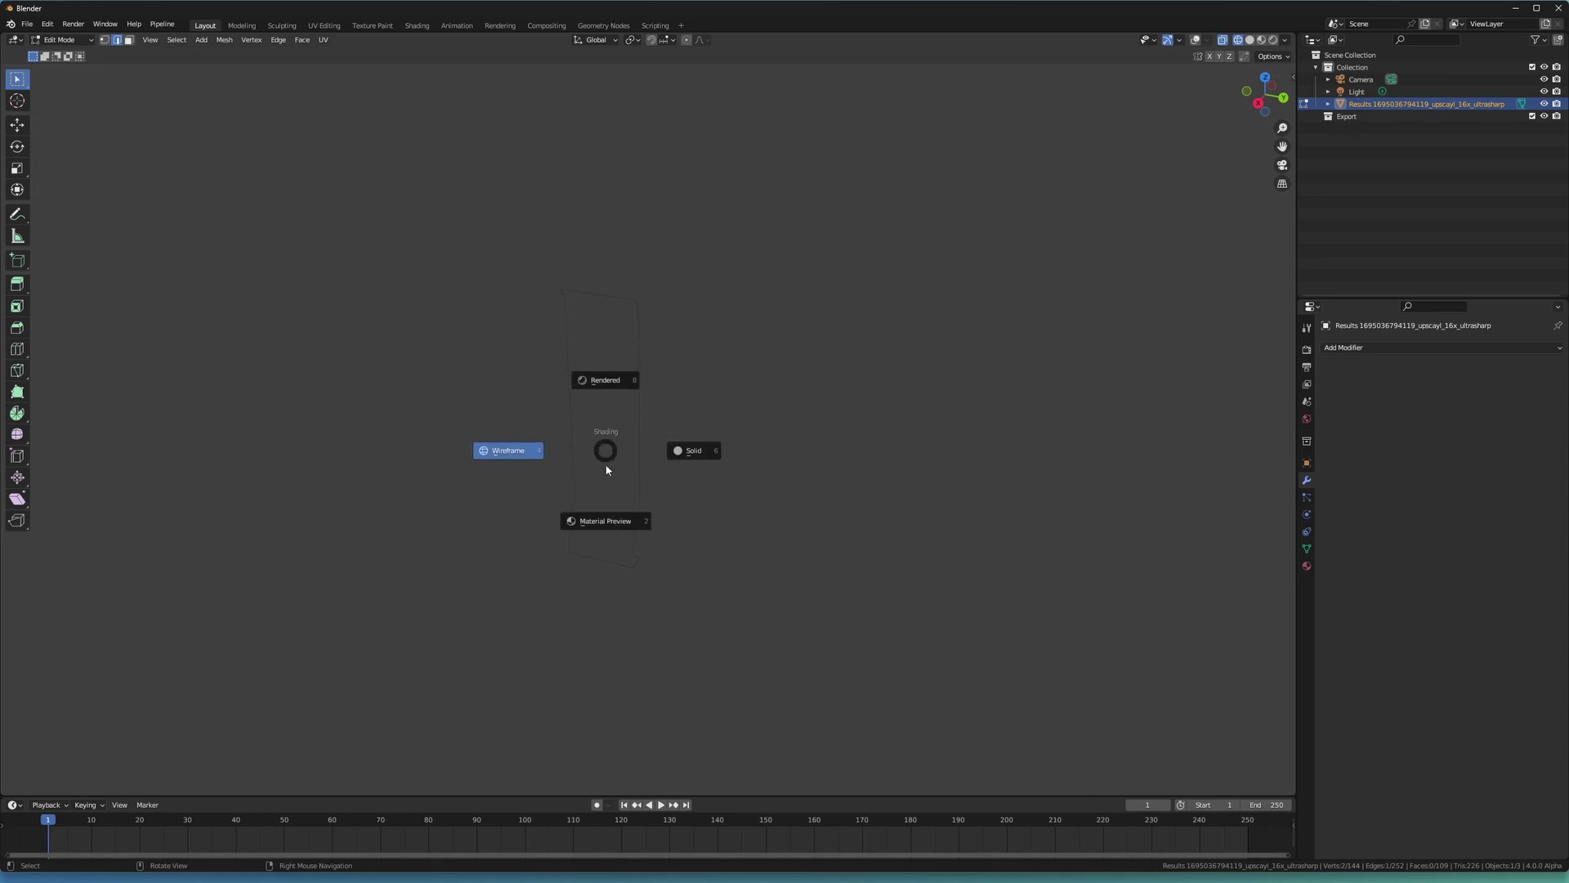
{"action": "left_click", "coordinate": [611, 530]}
{"action": "mouse_move", "coordinate": [616, 448]}
{"action": "middle_mouse_down"}
{"action": "mouse_move", "coordinate": [555, 292]}
{"action": "mouse_move", "coordinate": [643, 382]}
{"action": "mouse_move", "coordinate": [529, 526]}
{"action": "mouse_move", "coordinate": [629, 413]}
{"action": "mouse_move", "coordinate": [588, 408]}
{"action": "middle_mouse_up"}
{"action": "key", "text": "alt+shift+z"}
{"action": "scroll", "coordinate": [629, 413], "scroll_direction": "up", "scroll_amount": 4}
{"action": "key", "text": "alt+shift+z"}
{"action": "scroll", "coordinate": [630, 415], "scroll_direction": "down", "scroll_amount": 3}
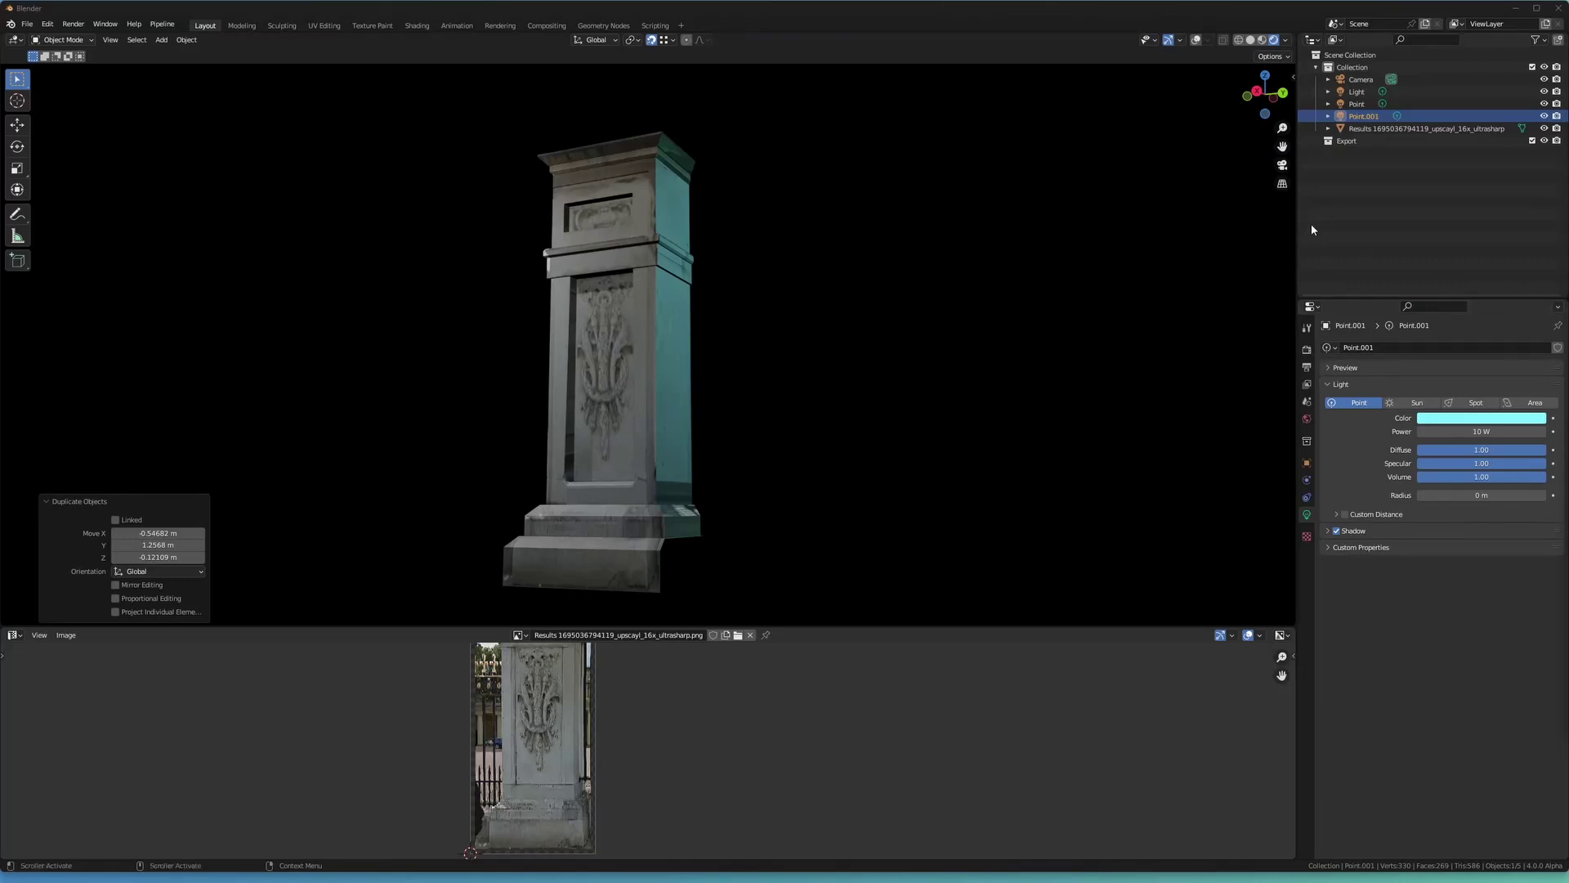
Examine the pillar's cornice and side under the point lights, and its bare geometry in Solid shading.
{"action": "middle_click_drag", "start_coordinate": [753, 248], "coordinate": [648, 268]}
{"action": "scroll", "coordinate": [648, 350], "scroll_direction": "up", "scroll_amount": 3}
{"action": "scroll", "coordinate": [661, 349], "scroll_direction": "up", "scroll_amount": 1}
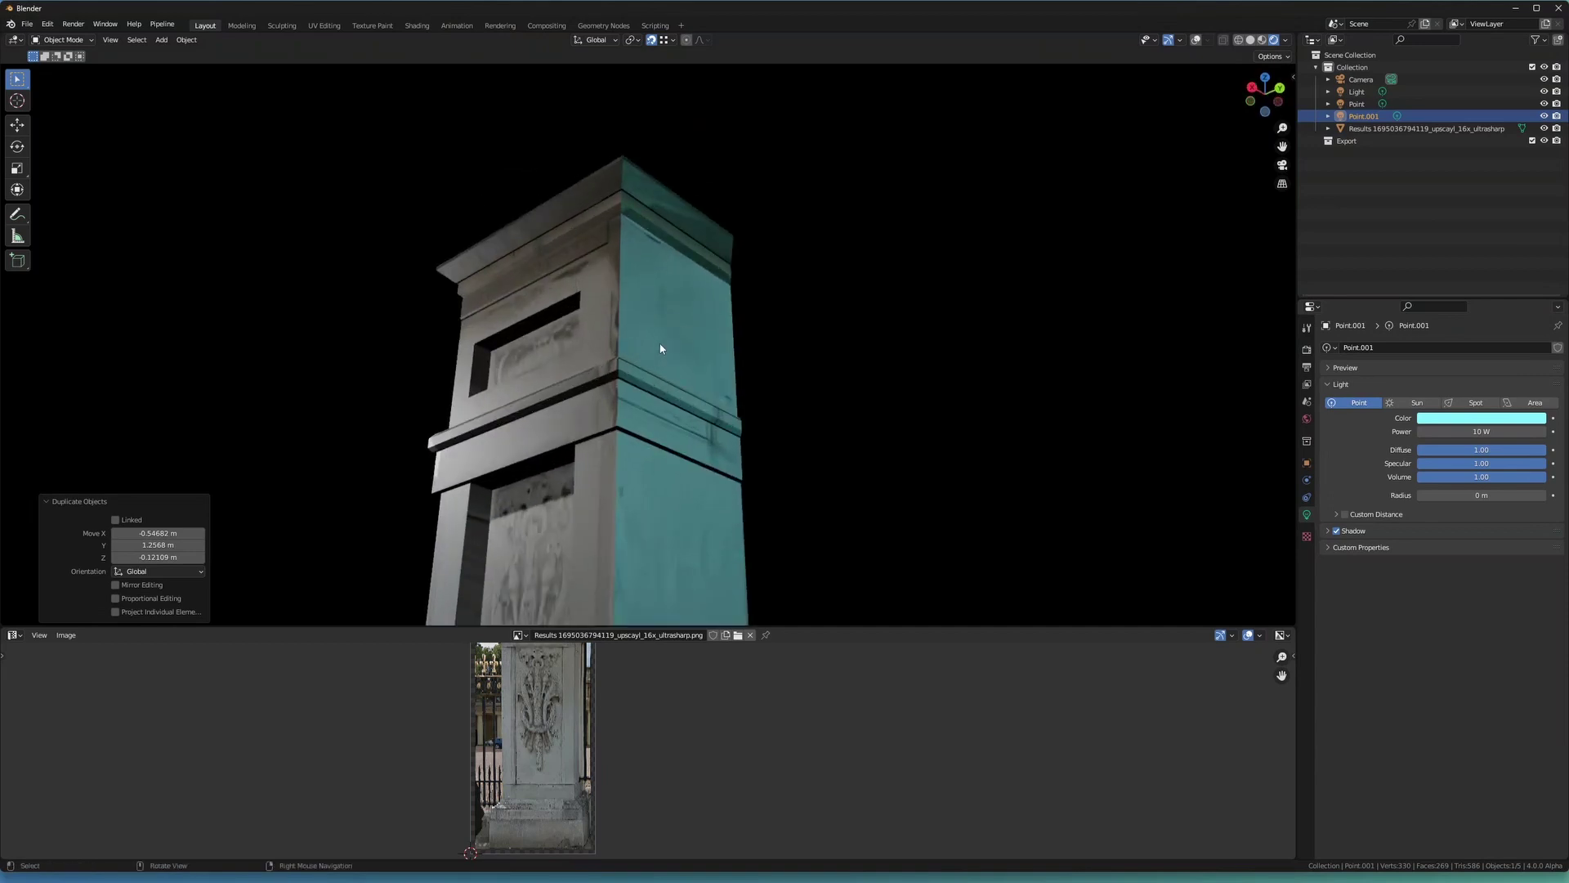
{"action": "scroll", "coordinate": [654, 349], "scroll_direction": "up", "scroll_amount": 2}
{"action": "middle_click_drag", "start_coordinate": [649, 347], "coordinate": [644, 379]}
{"action": "key", "text": "z"}
{"action": "left_click", "coordinate": [918, 391]}
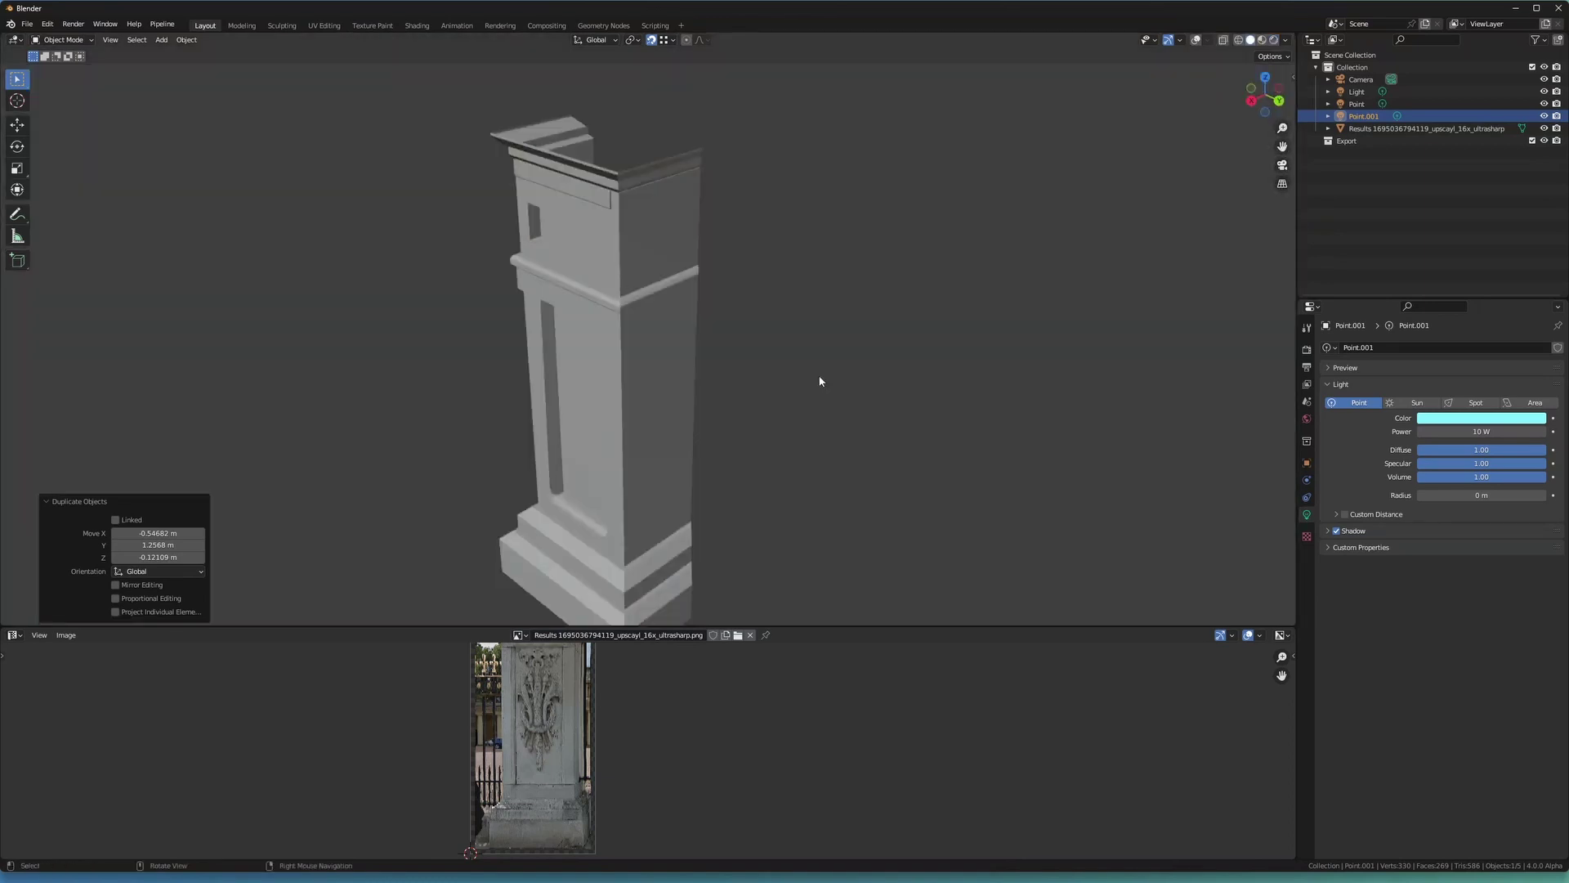
{"action": "mouse_move", "coordinate": [820, 379]}
{"action": "middle_mouse_down"}
{"action": "mouse_move", "coordinate": [635, 224]}
{"action": "mouse_move", "coordinate": [642, 289]}
{"action": "mouse_move", "coordinate": [648, 273]}
{"action": "mouse_move", "coordinate": [638, 379]}
{"action": "mouse_move", "coordinate": [666, 273]}
{"action": "mouse_move", "coordinate": [609, 330]}
{"action": "middle_mouse_up"}
{"action": "key", "text": "shift+alt+z"}
In a top wireframe view, select the mitred end vertices of the pillar's side wall and flatten them with scale 0 along X.
{"action": "left_click", "coordinate": [637, 327]}
{"action": "key", "text": "Tab"}
{"action": "scroll", "coordinate": [680, 342], "scroll_direction": "down", "scroll_amount": 3}
{"action": "scroll", "coordinate": [643, 283], "scroll_direction": "up", "scroll_amount": 4}
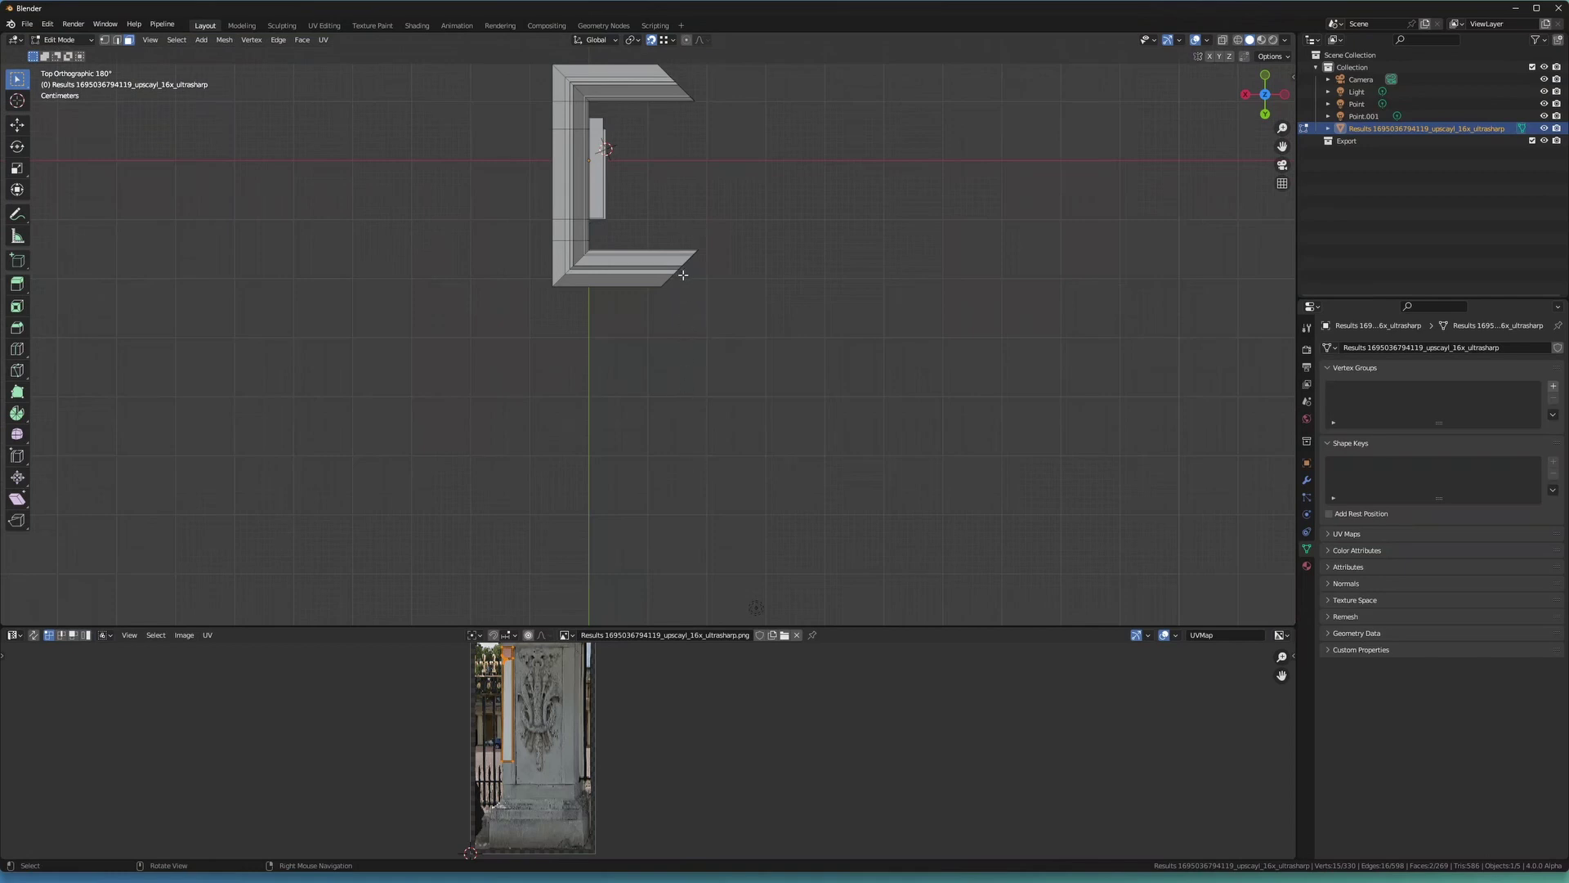
{"action": "middle_click_drag", "start_coordinate": [684, 274], "coordinate": [659, 237]}
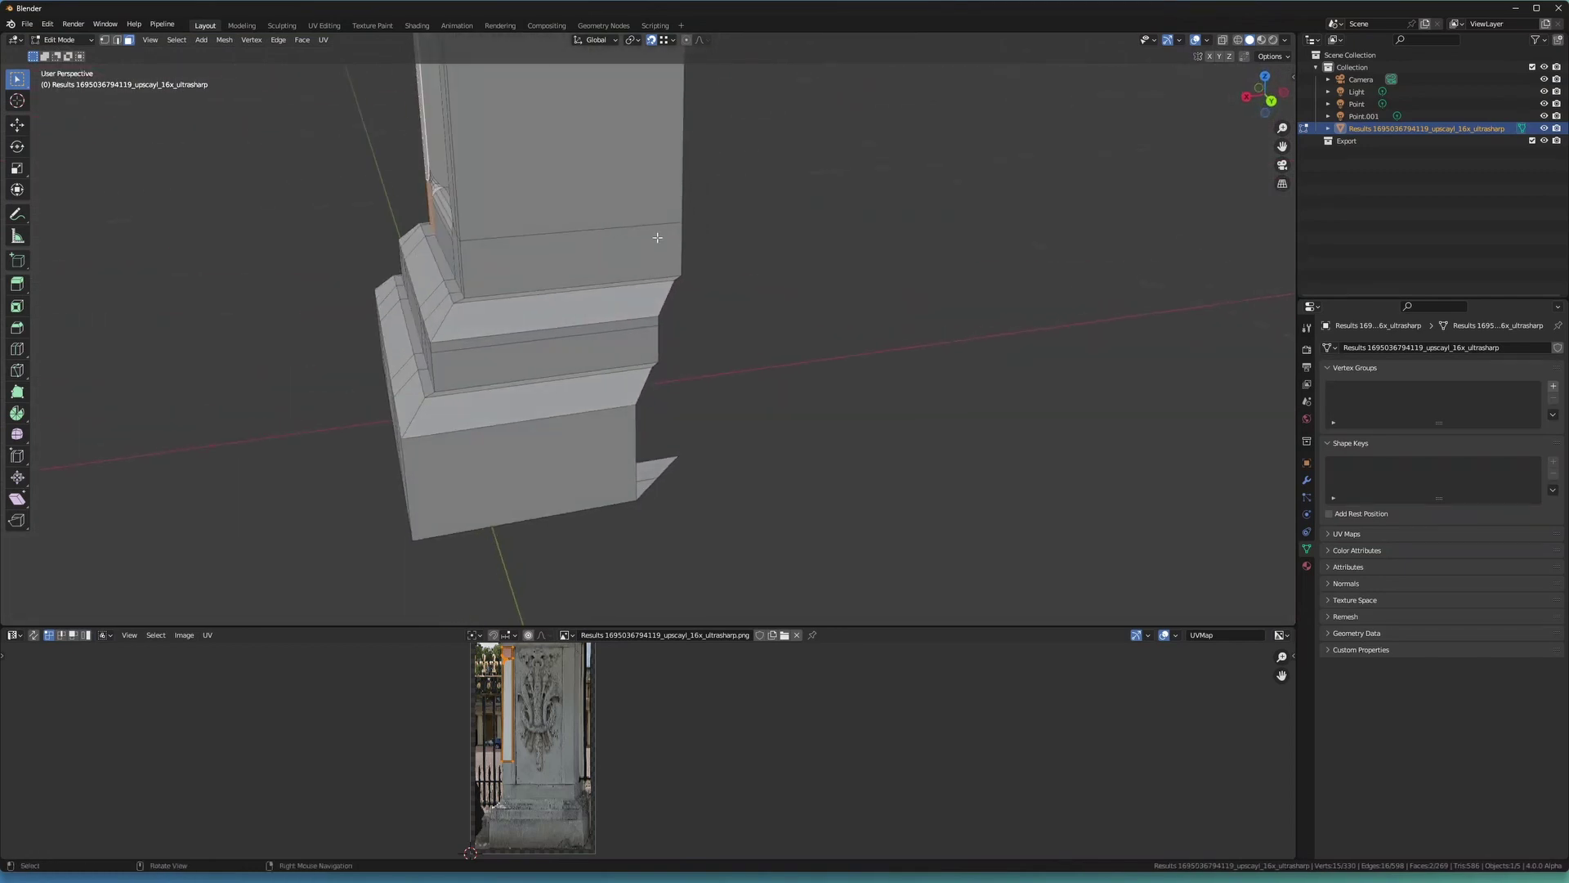
{"action": "middle_click_drag", "start_coordinate": [632, 370], "coordinate": [665, 283]}
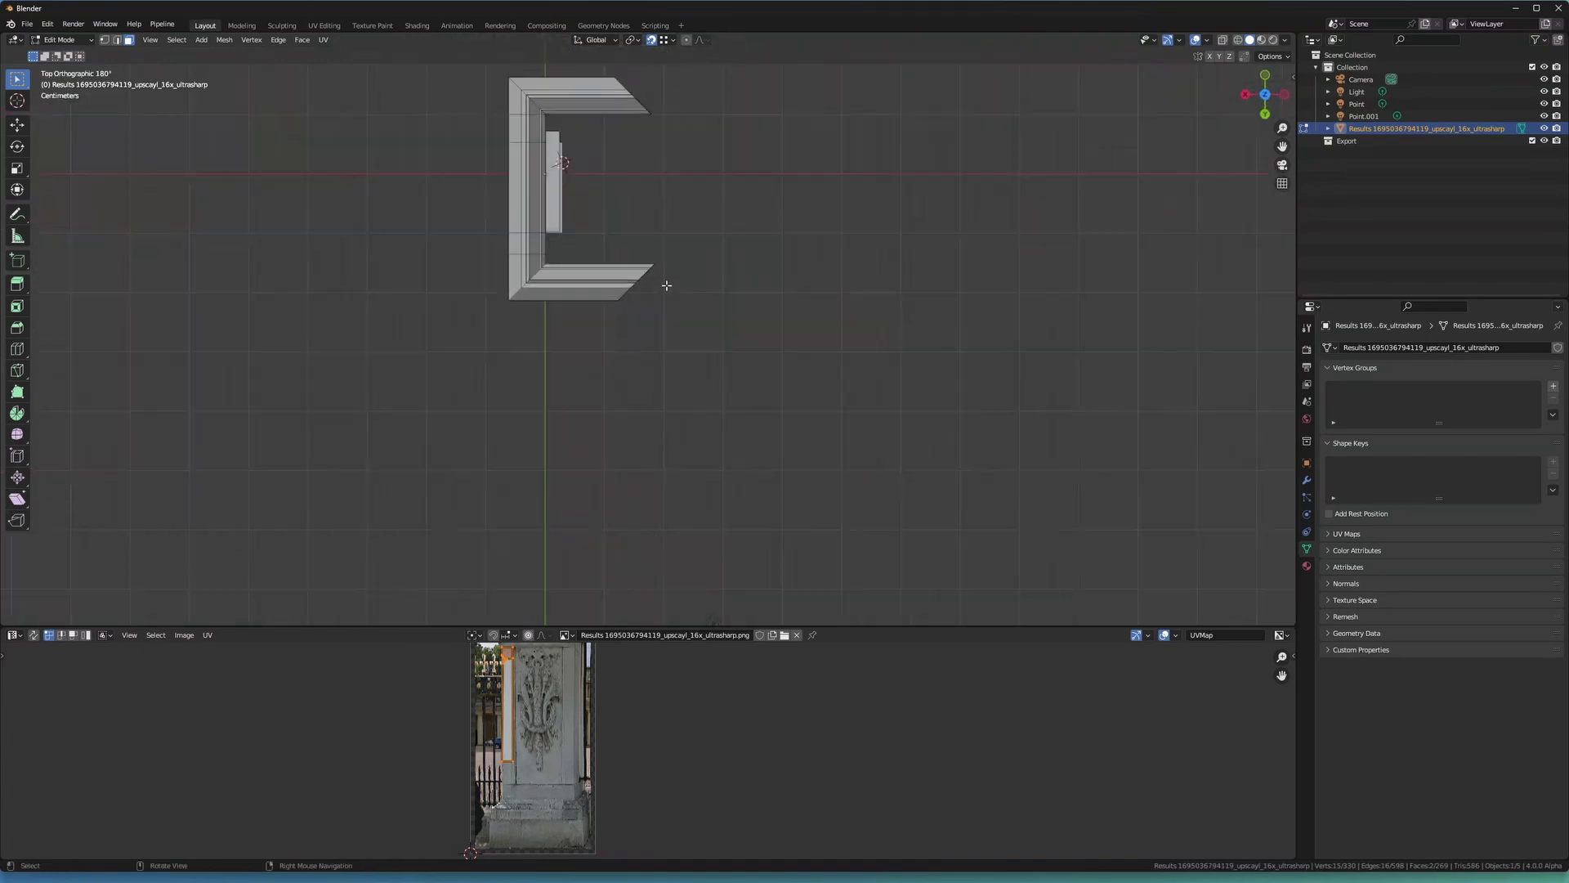
{"action": "scroll", "coordinate": [660, 274], "scroll_direction": "up", "scroll_amount": 1}
{"action": "key", "text": "z"}
{"action": "left_click", "coordinate": [585, 257]}
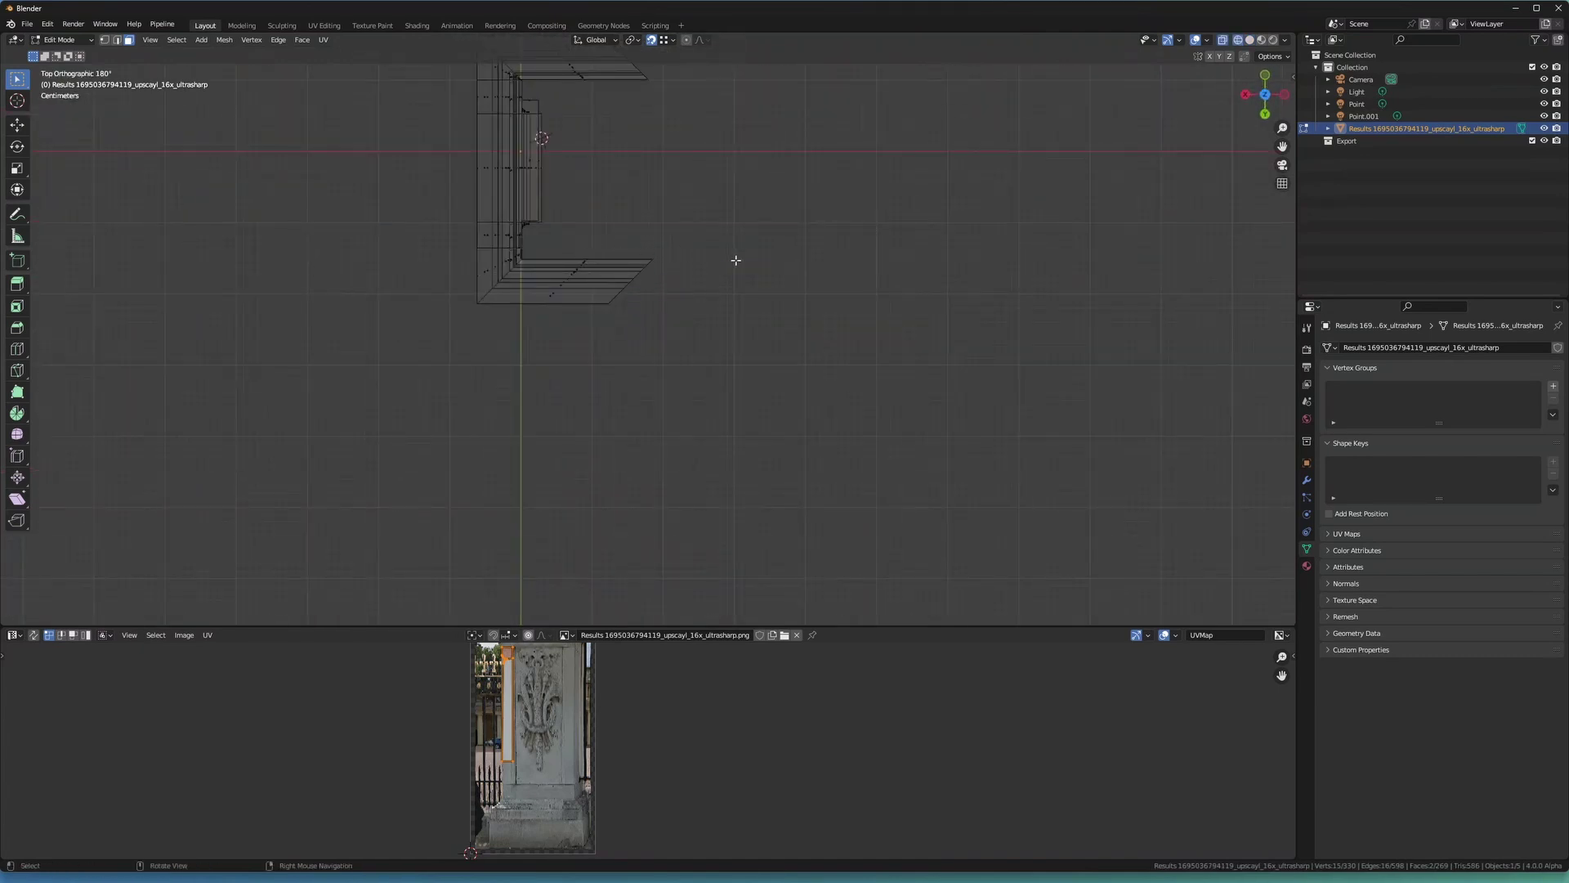
{"action": "left_click_drag", "start_coordinate": [574, 210], "coordinate": [738, 382]}
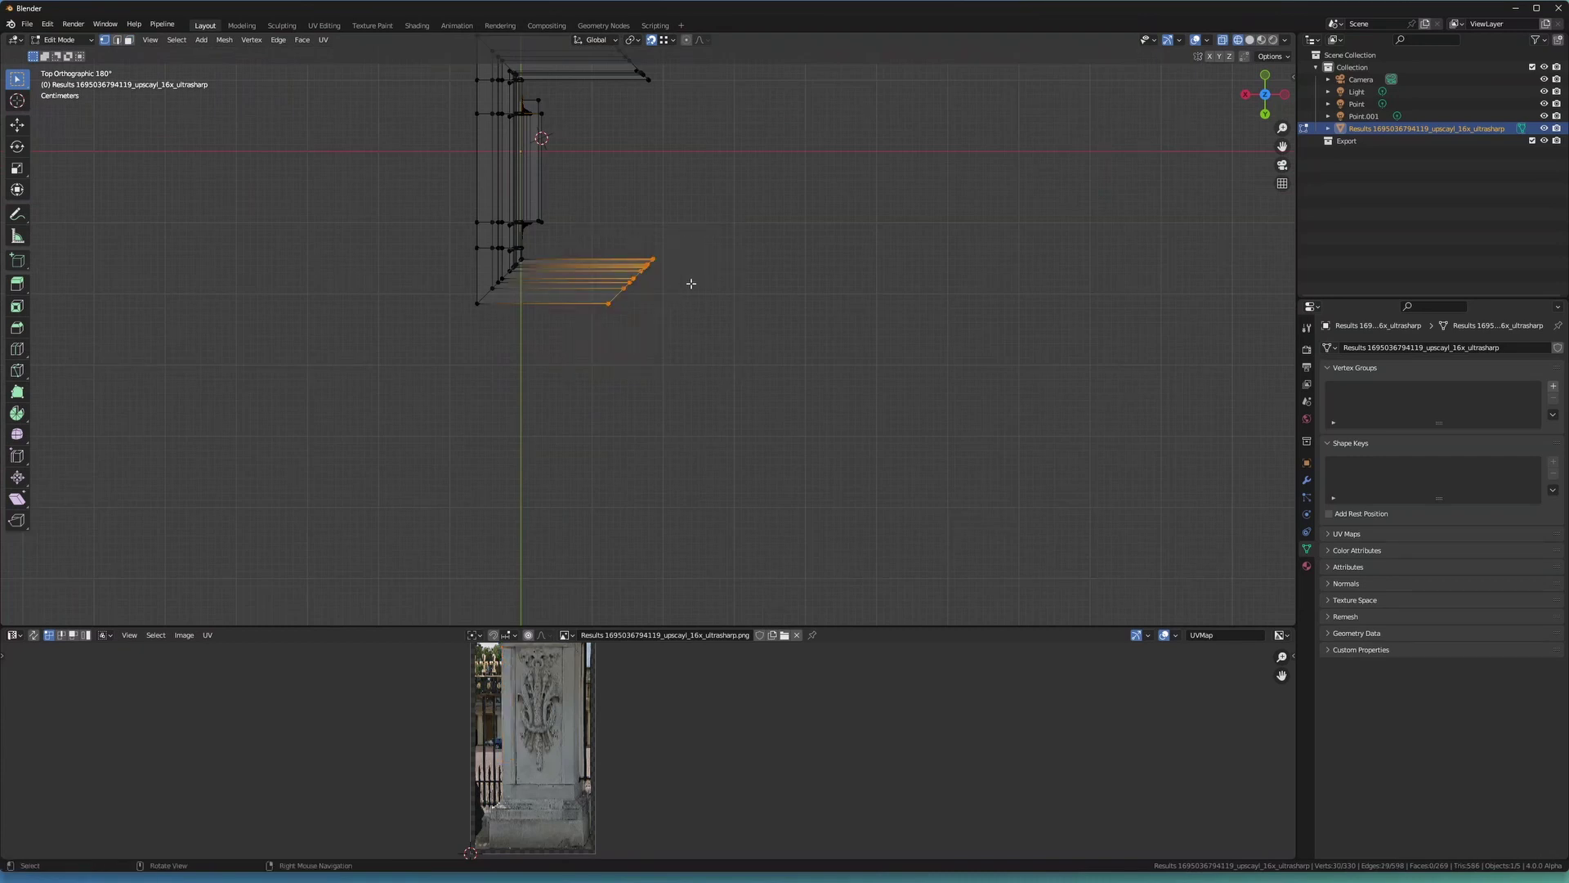
{"action": "key", "text": "s"}
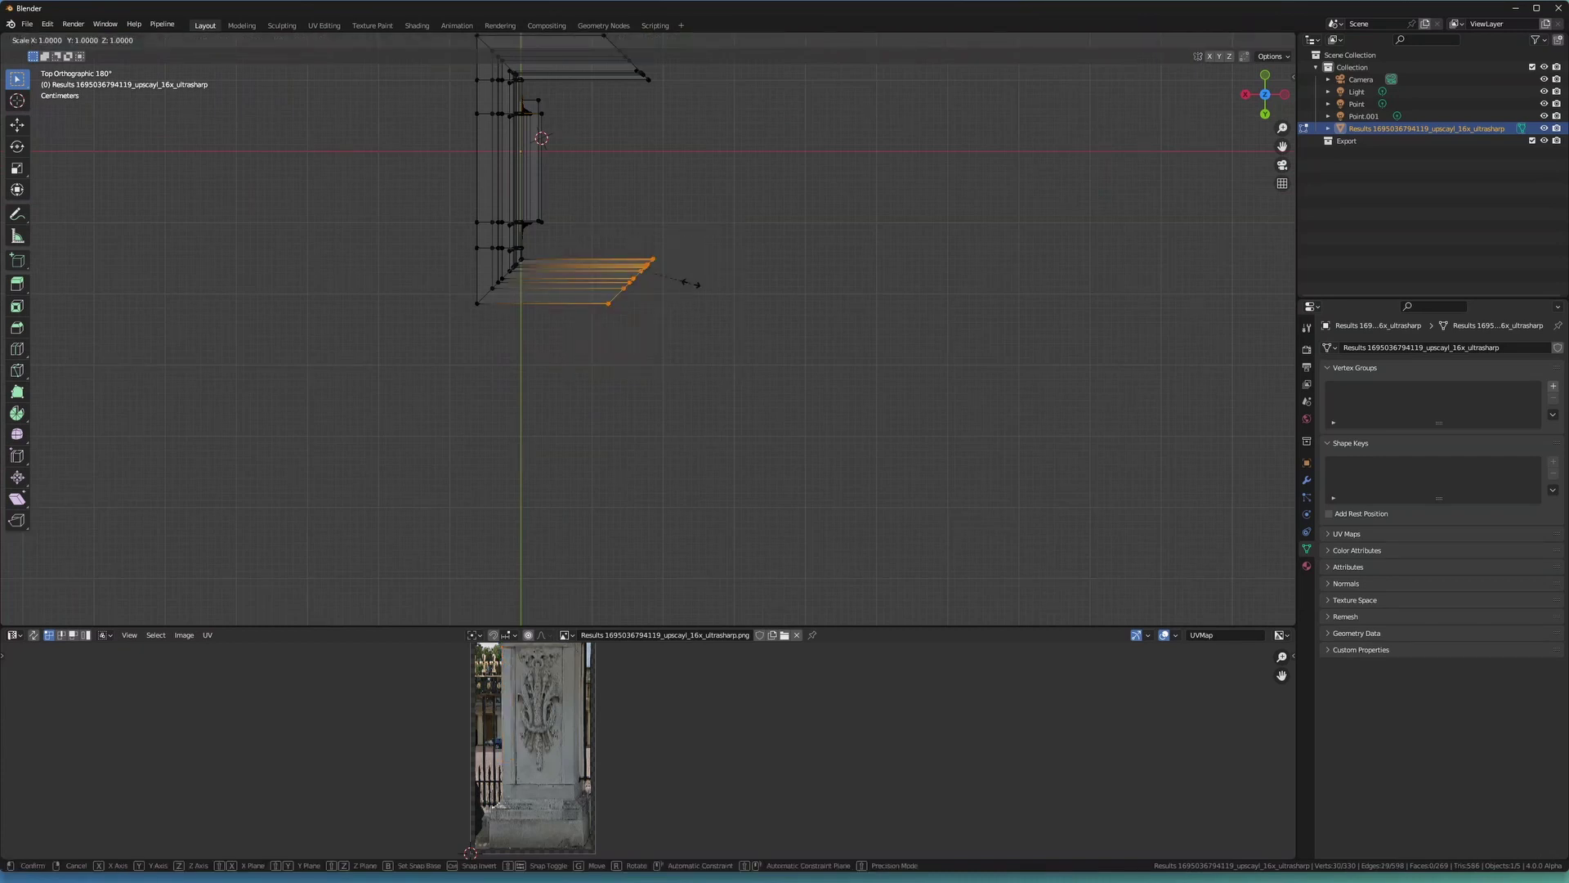
{"action": "key", "text": "x"}
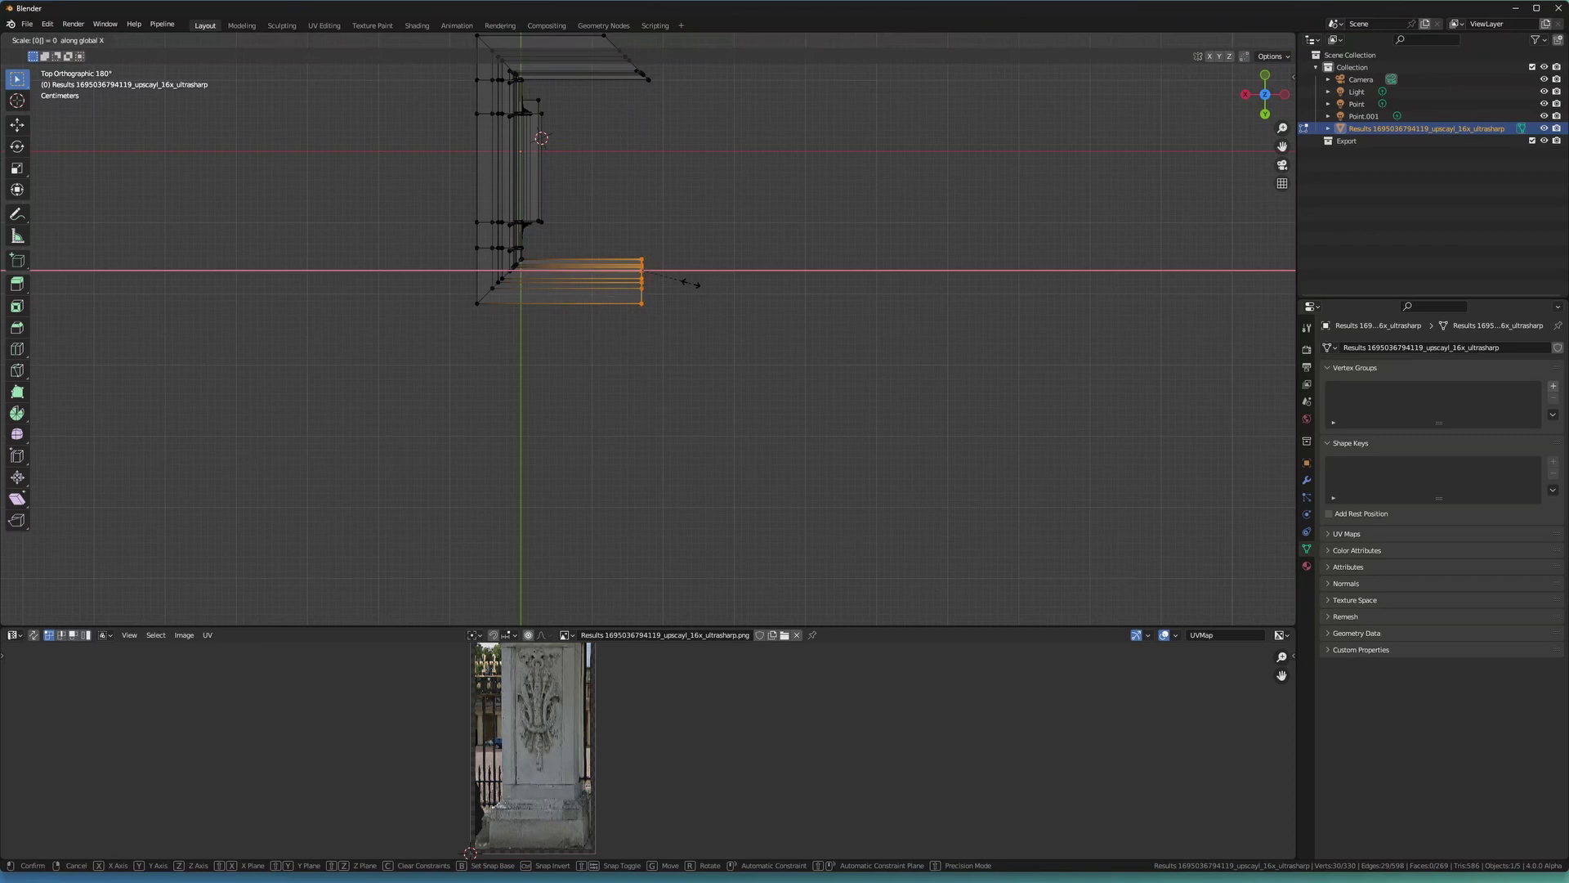
{"action": "key", "text": "Return"}
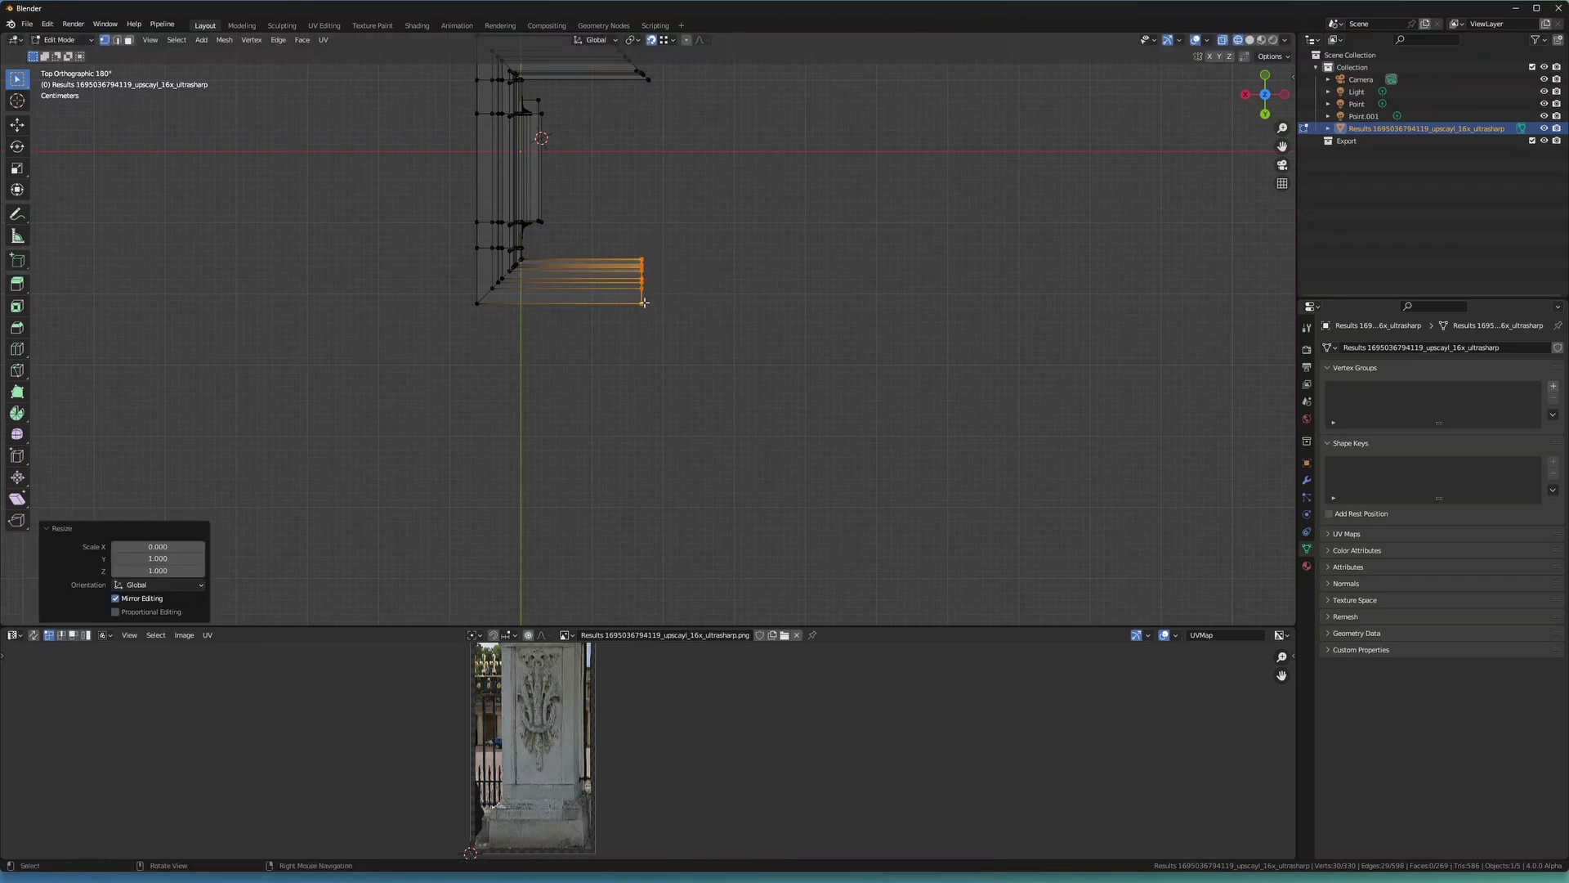
Extrude the flattened end of the side wall about -0.22 m along the X axis.
{"action": "key", "text": "e"}
{"action": "middle_click_drag", "start_coordinate": [768, 231], "coordinate": [887, 232]}
{"action": "left_click", "coordinate": [898, 238]}
{"action": "middle_click_drag", "start_coordinate": [665, 307], "coordinate": [764, 414]}
{"action": "scroll", "coordinate": [763, 412], "scroll_direction": "down", "scroll_amount": 4}
{"action": "scroll", "coordinate": [787, 408], "scroll_direction": "up", "scroll_amount": 5}
Try to angle the extruded end vertices by rotating them about 50 degrees, and undo the rotation.
{"action": "key", "text": "r"}
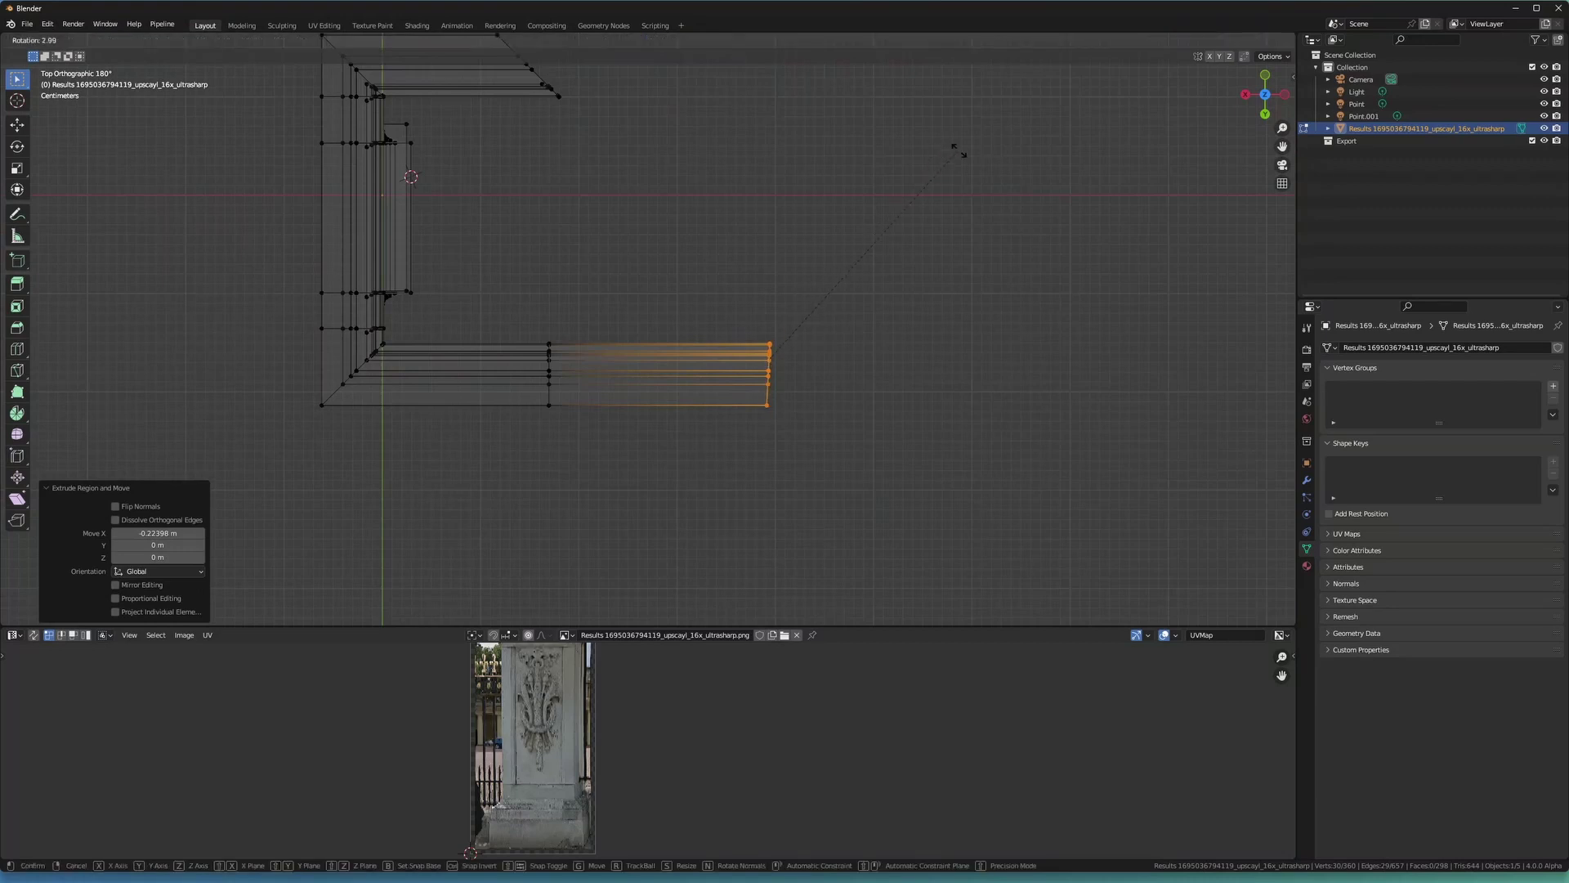
{"action": "left_click", "coordinate": [841, 405]}
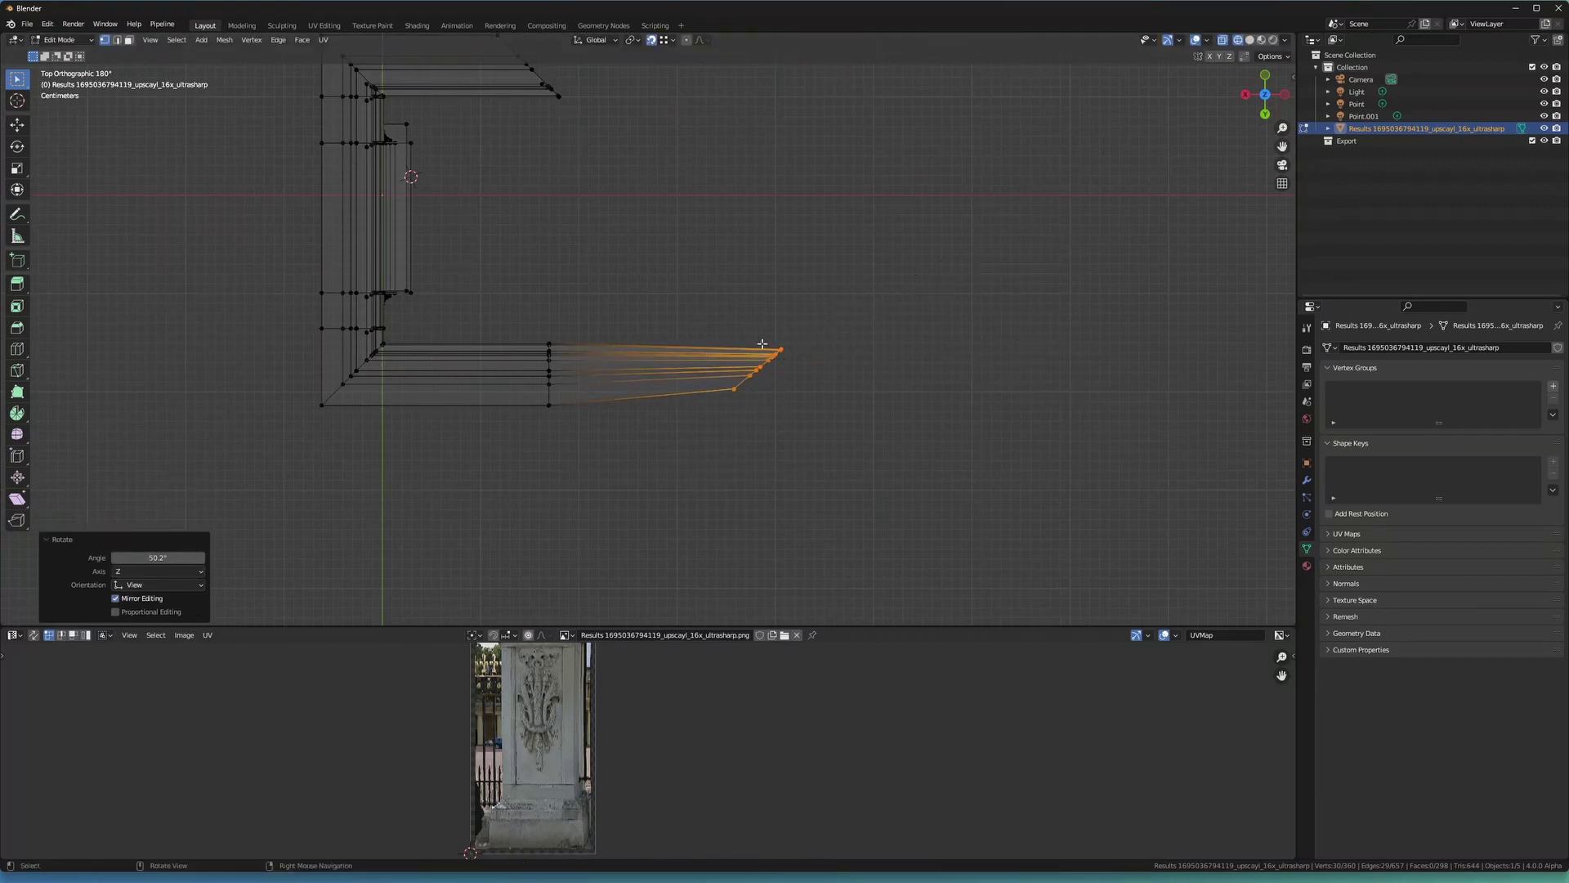
{"action": "key", "text": "ctrl+z"}
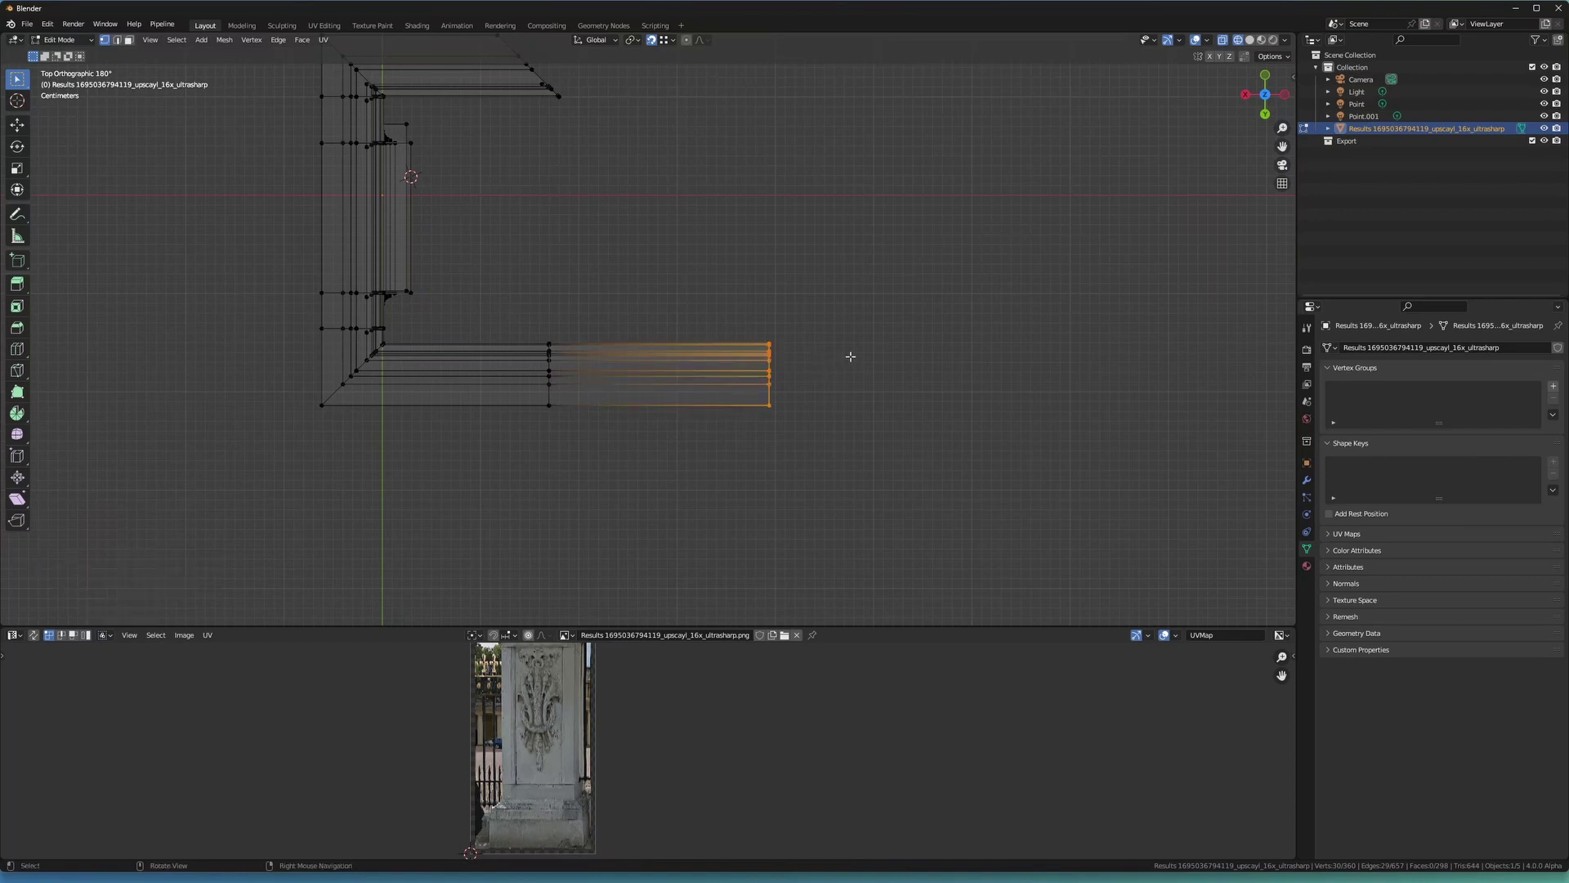
Shear the extruded end vertices and adjust the shear offset to form a 45-degree mitre.
{"action": "key", "text": "F3"}
{"action": "type", "text": "shear"}
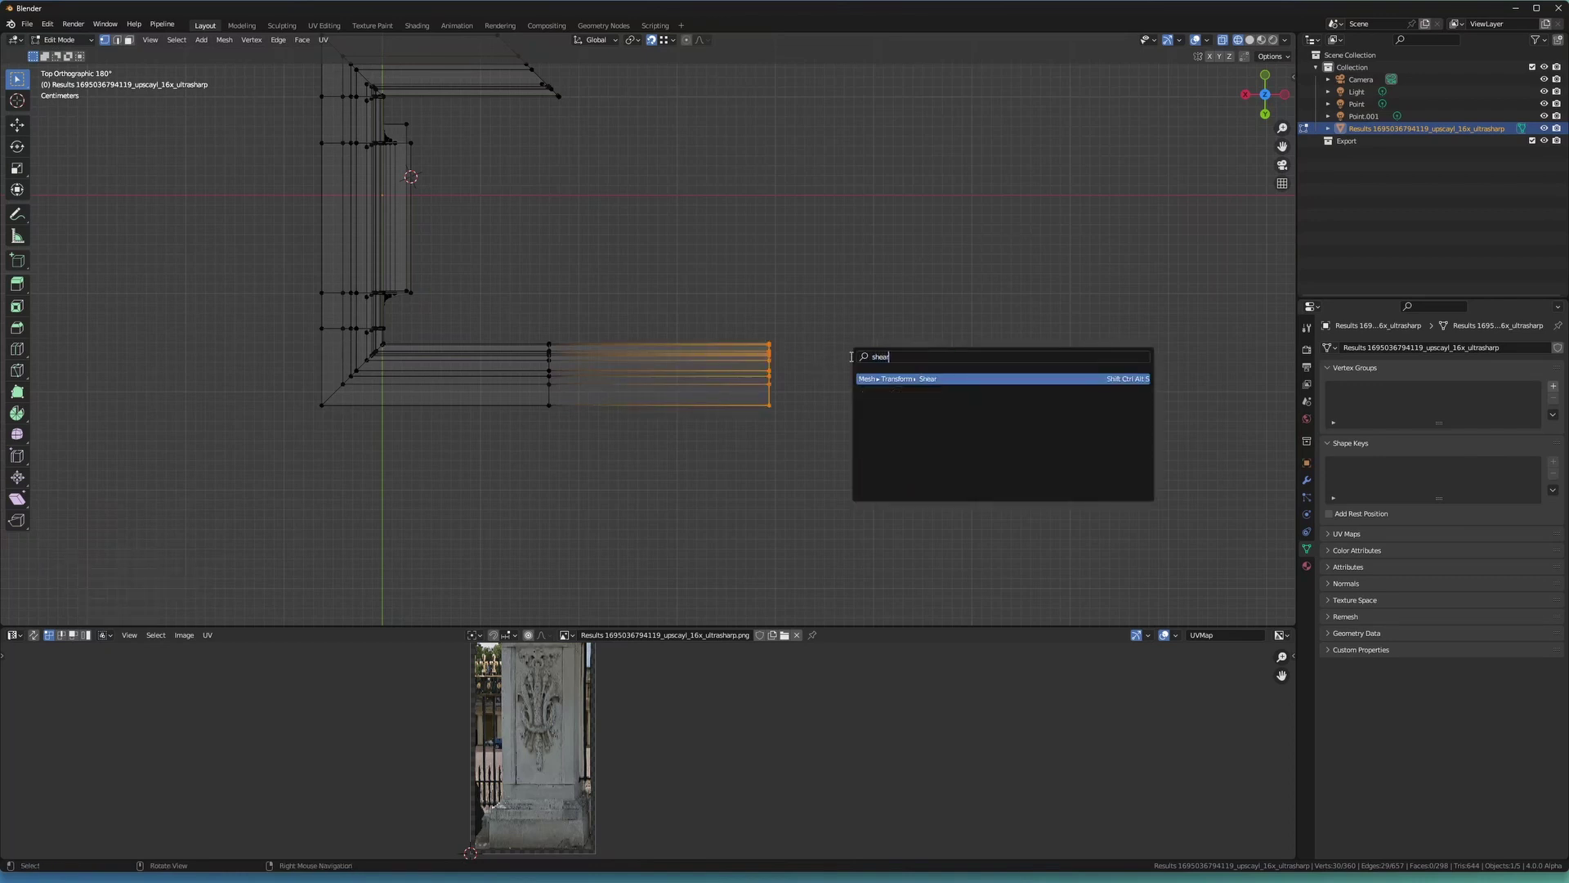
{"action": "key", "text": "Return"}
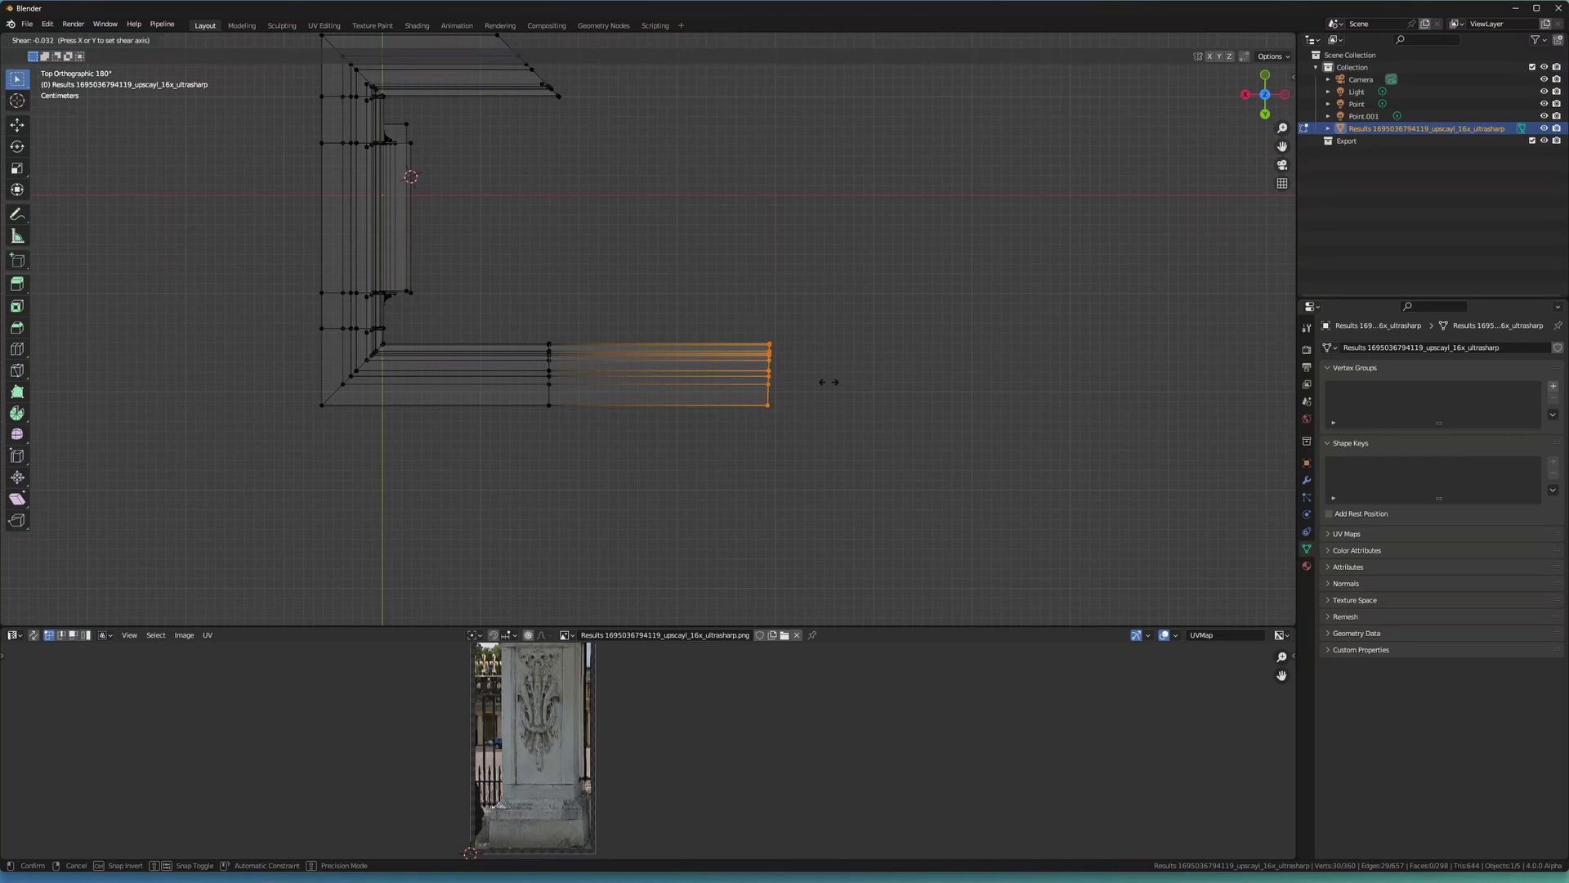
{"action": "left_click", "coordinate": [130, 429]}
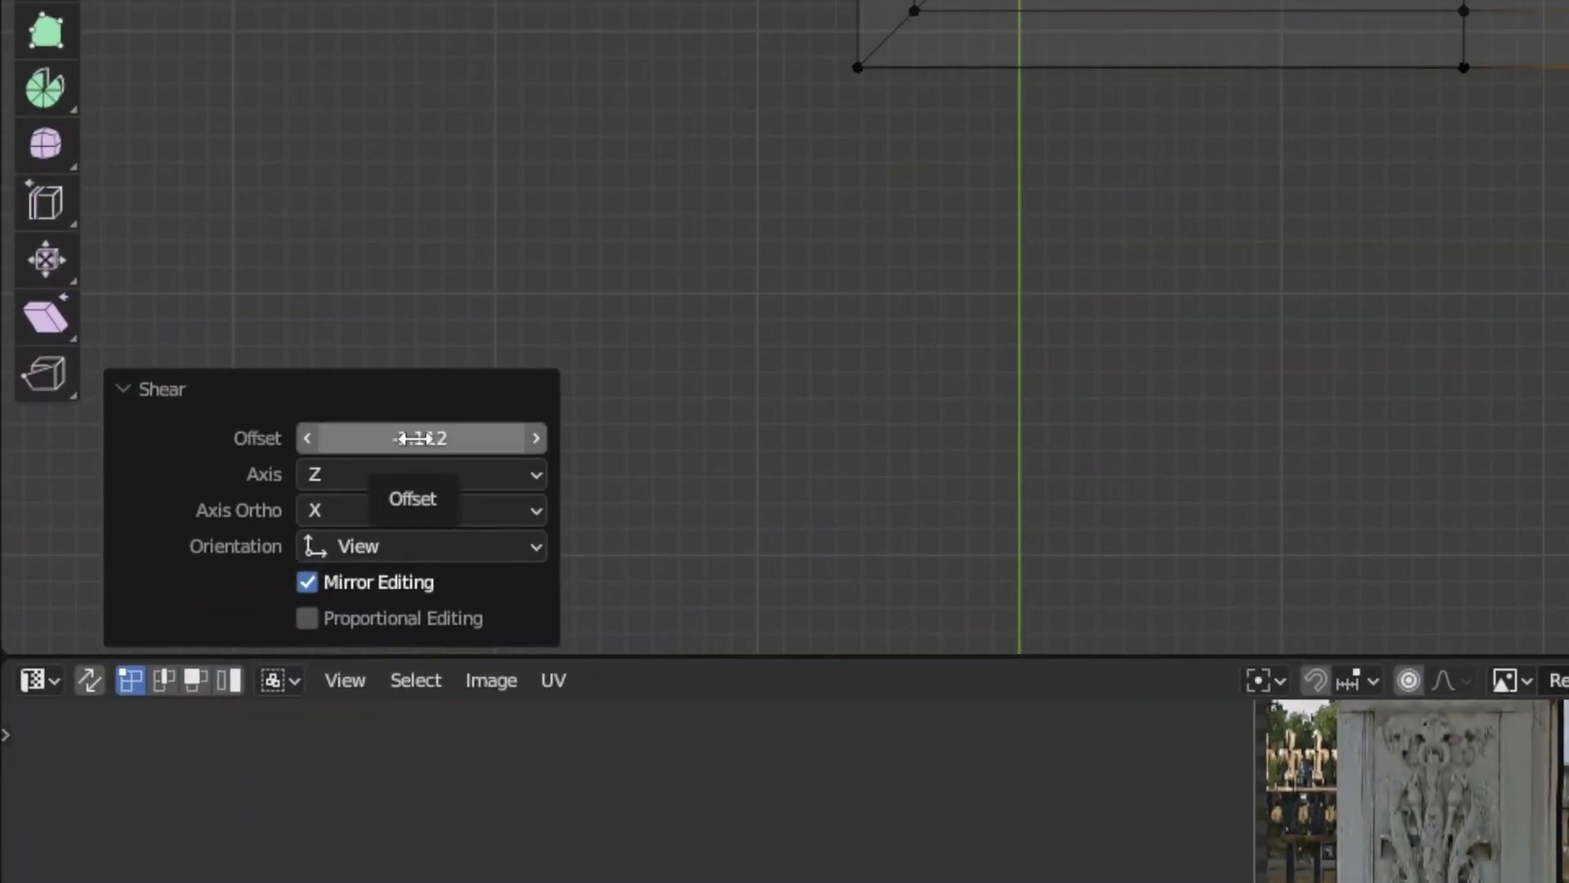
{"action": "left_click", "coordinate": [415, 439]}
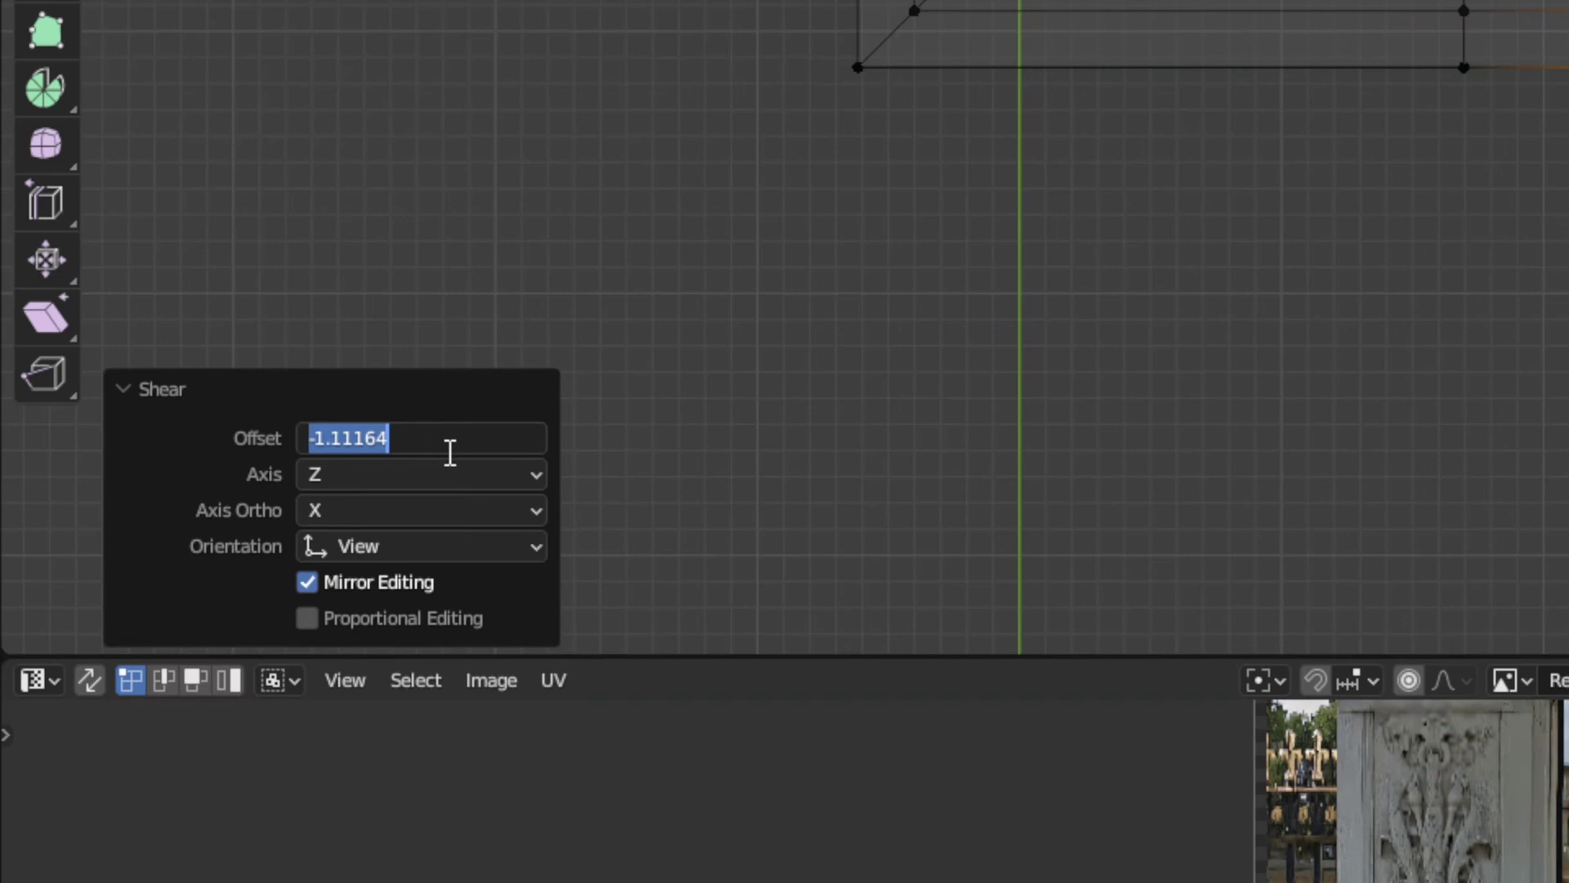
{"action": "key", "text": "Return"}
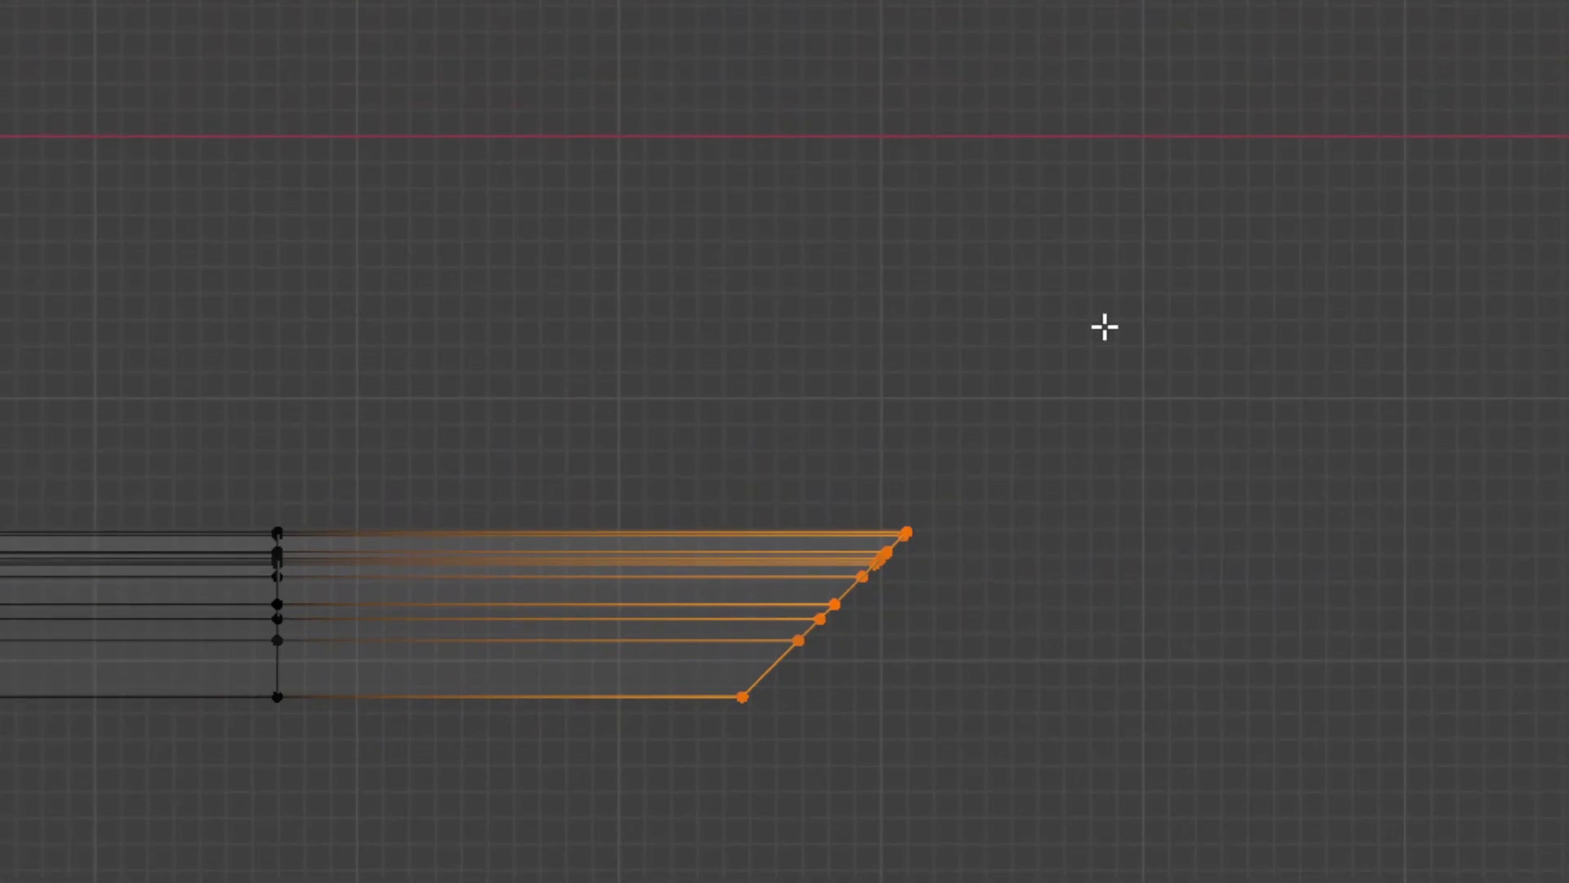
Extrude the mitred end along the Y axis to form a perpendicular wall section, and display it in Solid shading.
{"action": "key", "text": "e"}
{"action": "key", "text": "y"}
{"action": "left_click", "coordinate": [1074, 652]}
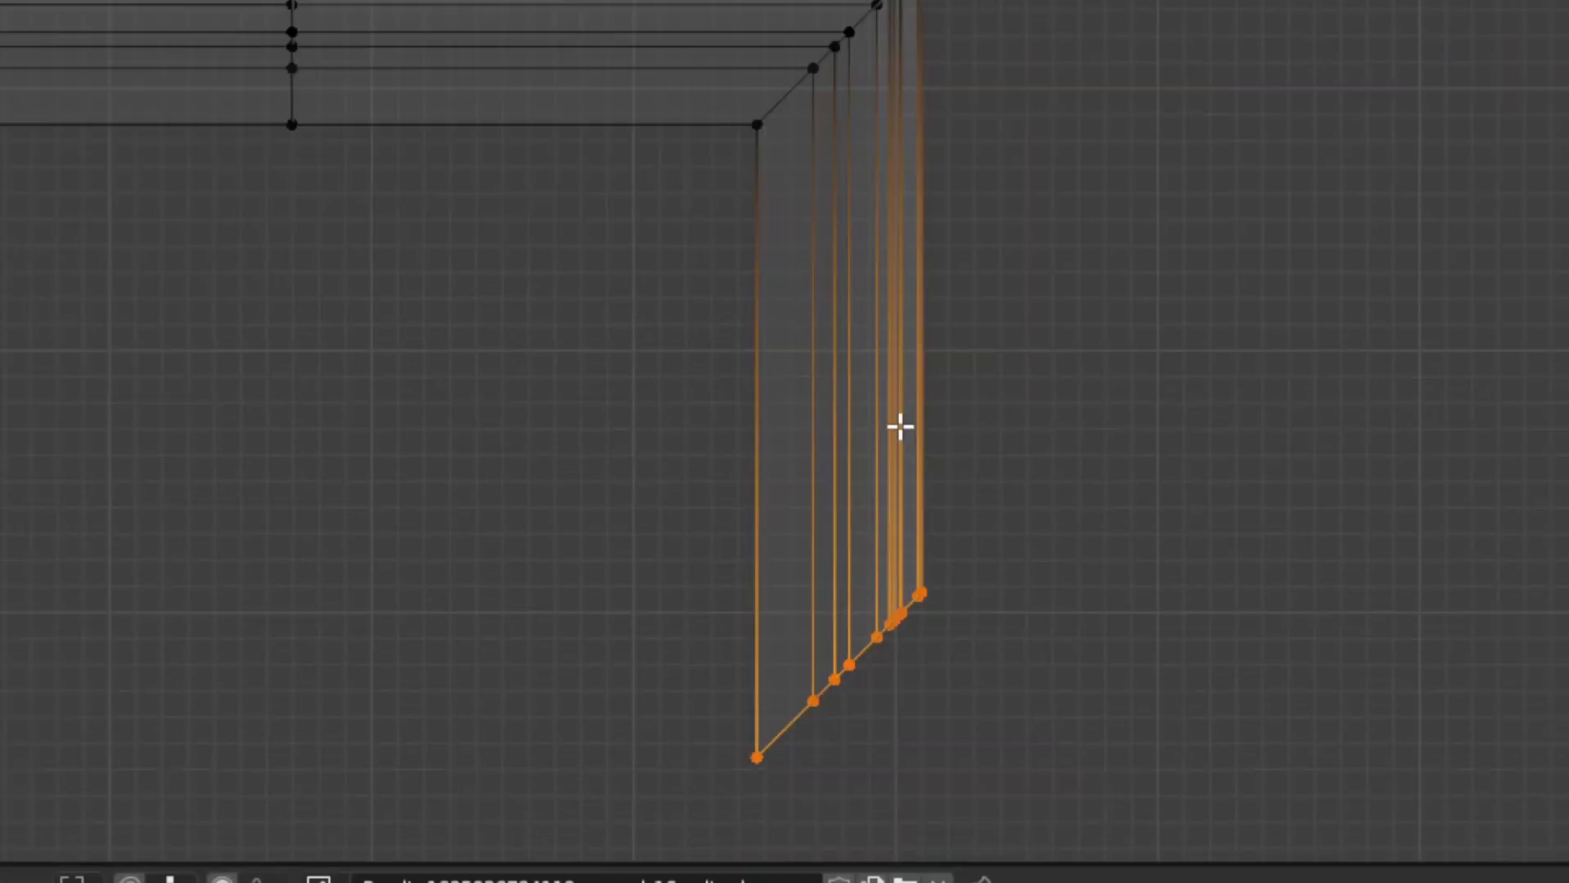
{"action": "mouse_move", "coordinate": [901, 426]}
{"action": "middle_mouse_down"}
{"action": "mouse_move", "coordinate": [810, 329]}
{"action": "mouse_move", "coordinate": [739, 480]}
{"action": "mouse_move", "coordinate": [739, 403]}
{"action": "middle_mouse_up"}
{"action": "key", "text": "z"}
{"action": "left_click", "coordinate": [843, 506]}
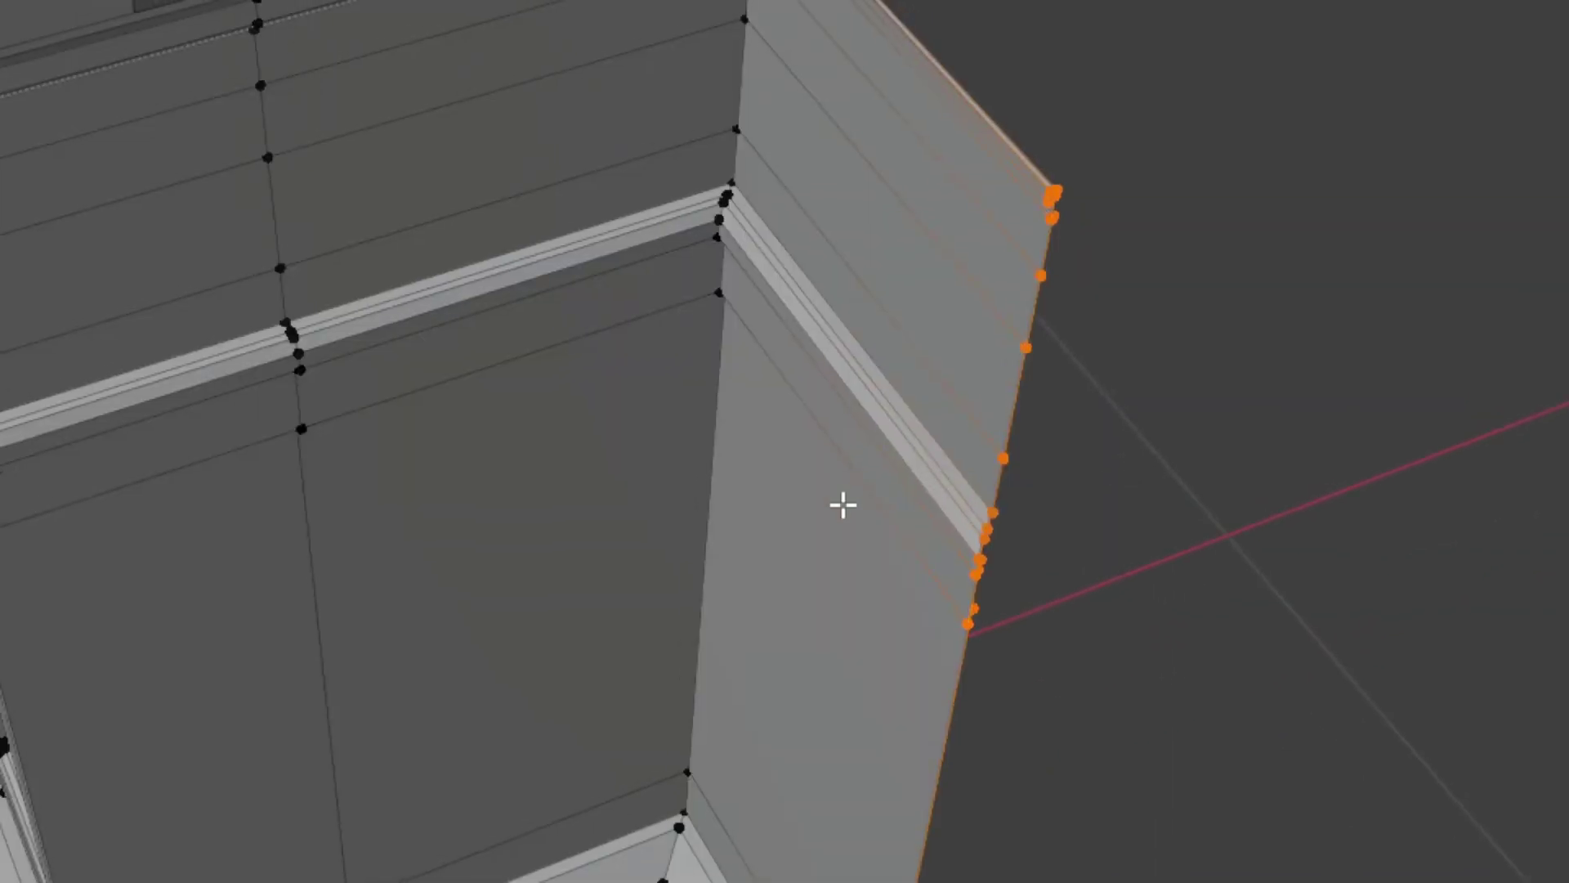